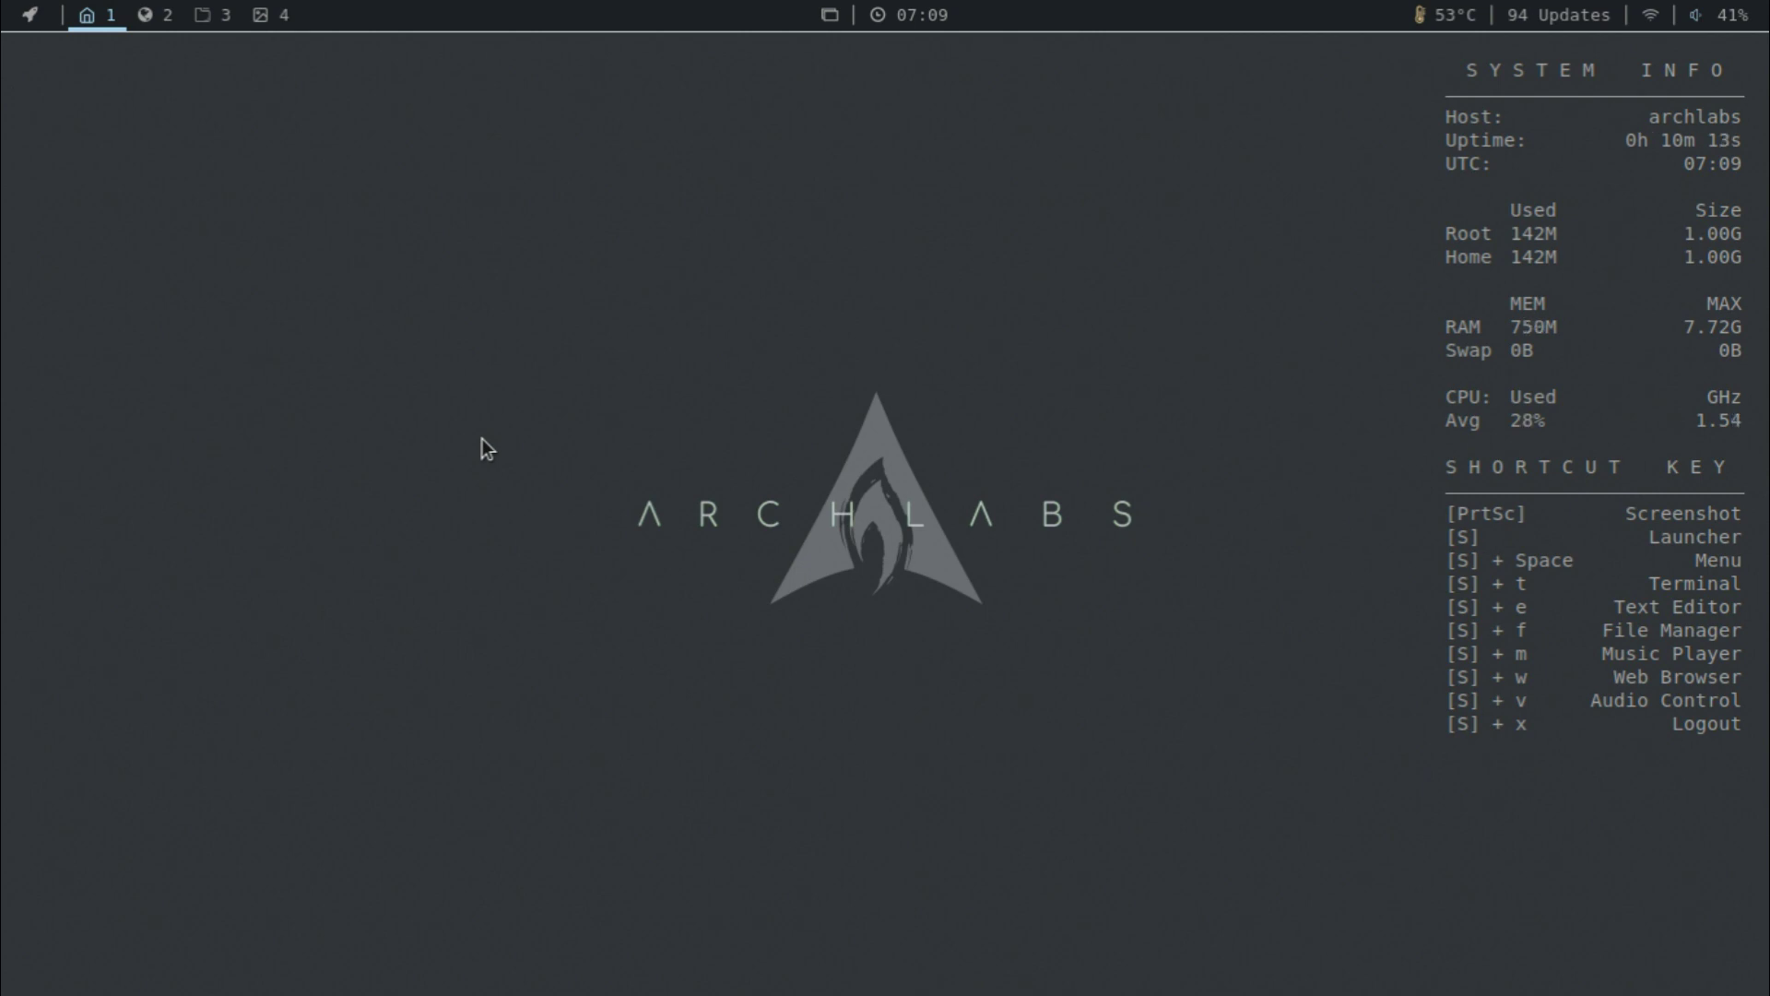
# Install breeze with 'sudo pacman -Sy breeze', choosing provider 1 (phonon-qt5-gstreamer) and confirming.
pyautogui.press('super+t')
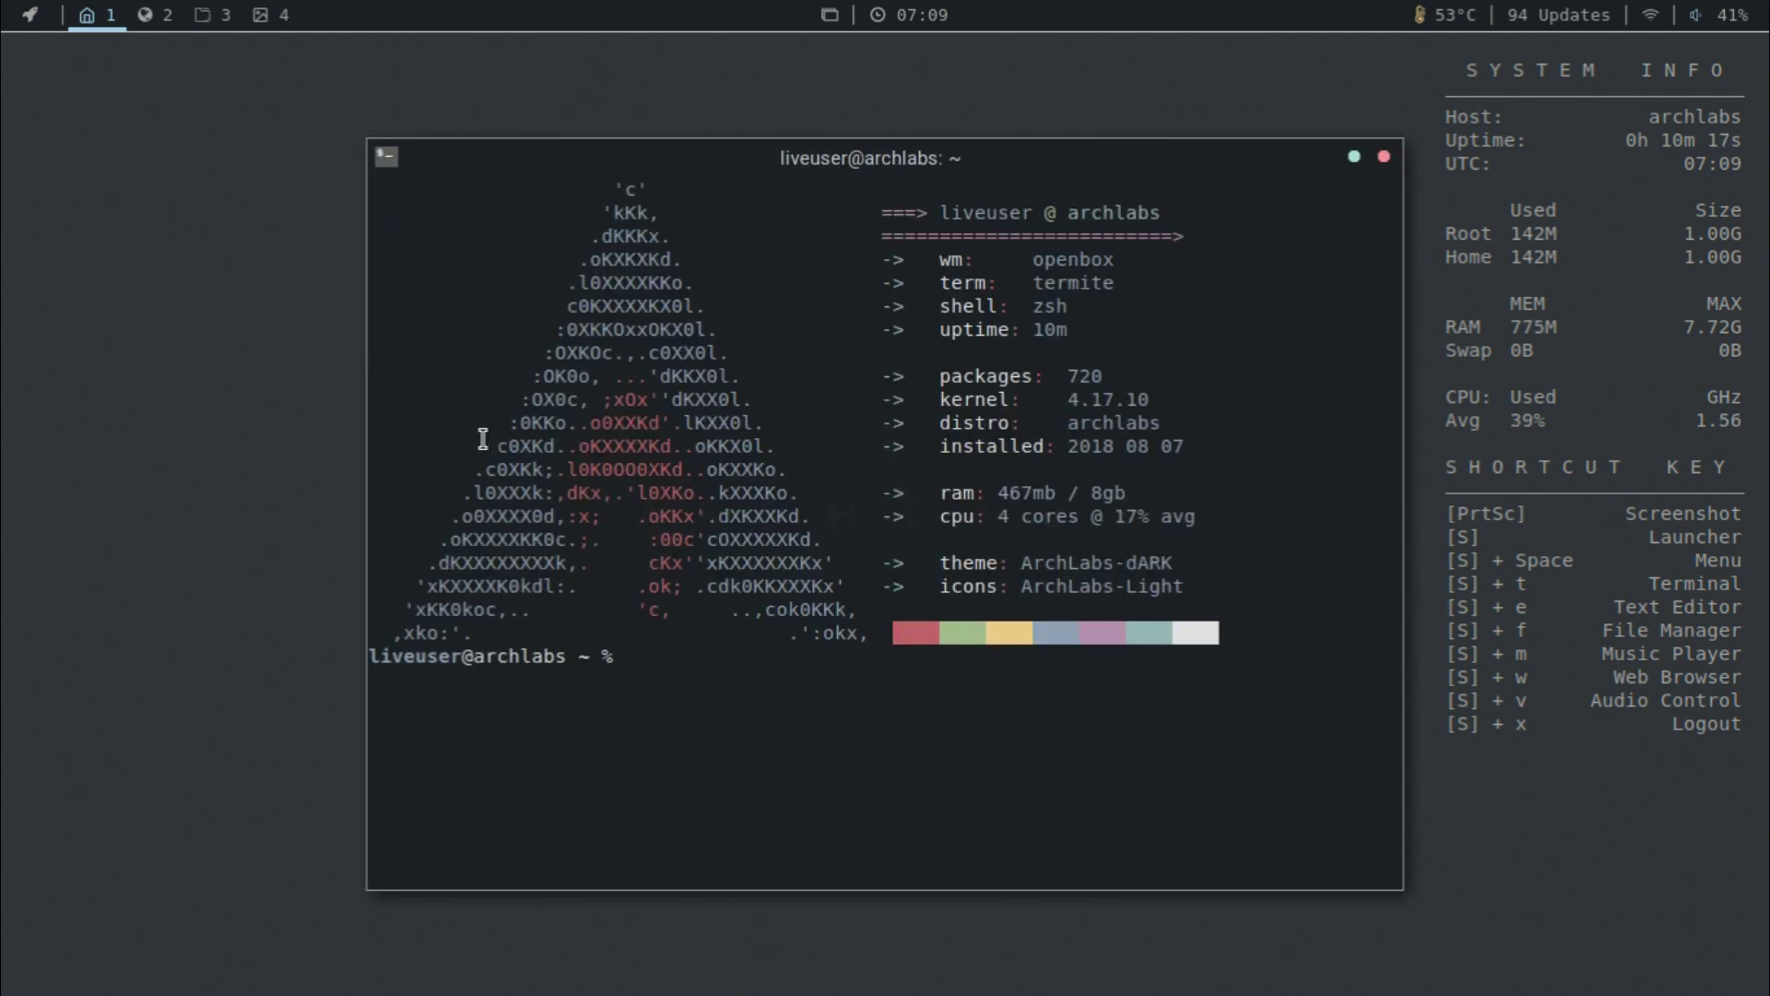
pyautogui.write('sudo pacman -')
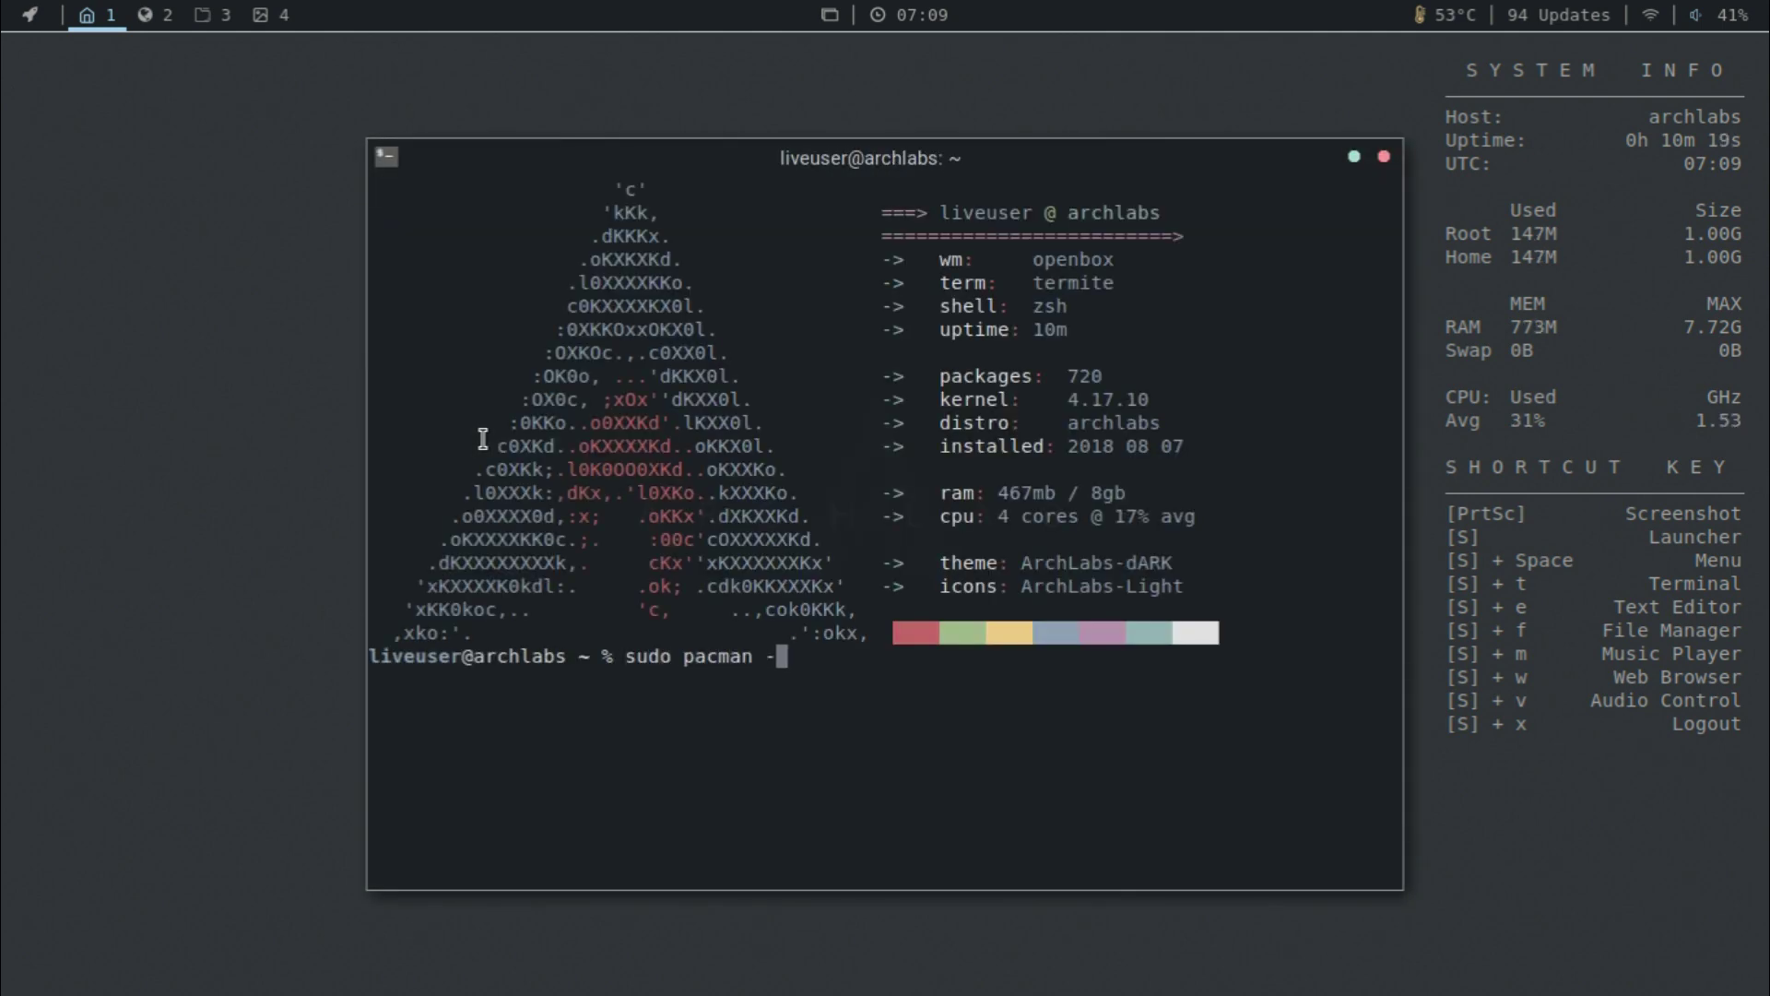
pyautogui.write('Sy breeze')
pyautogui.press('Return')
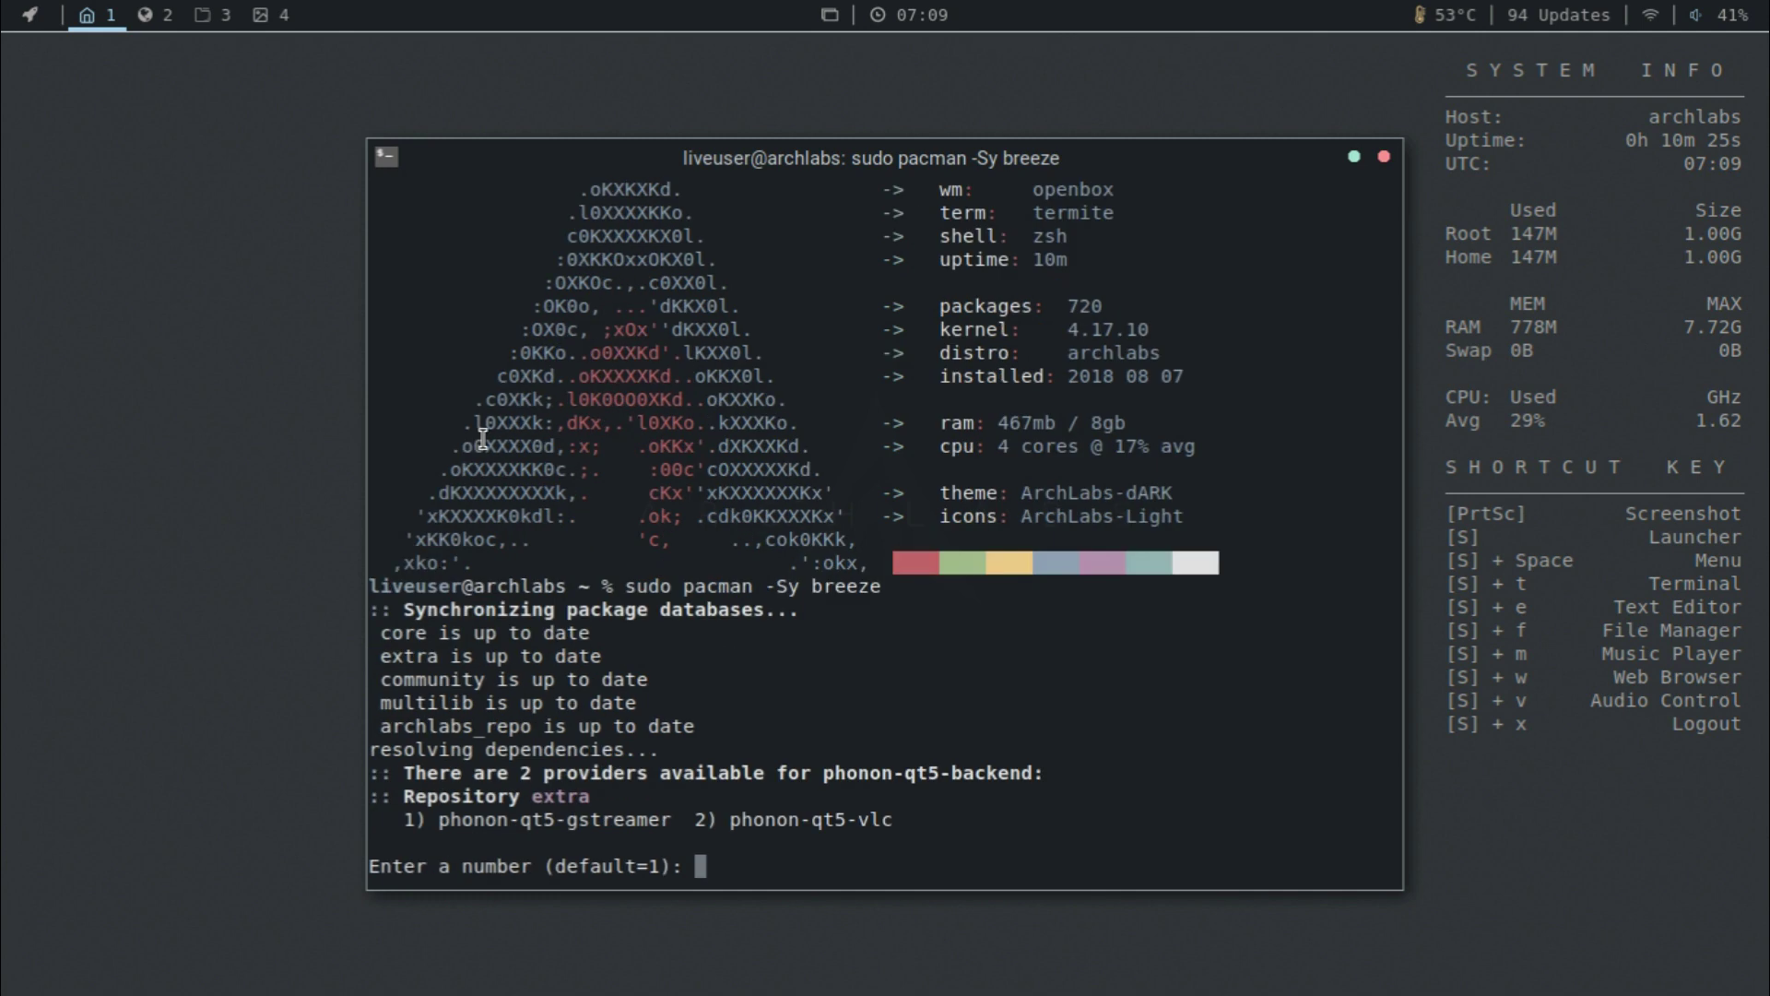
pyautogui.write('1')
pyautogui.press('Return')
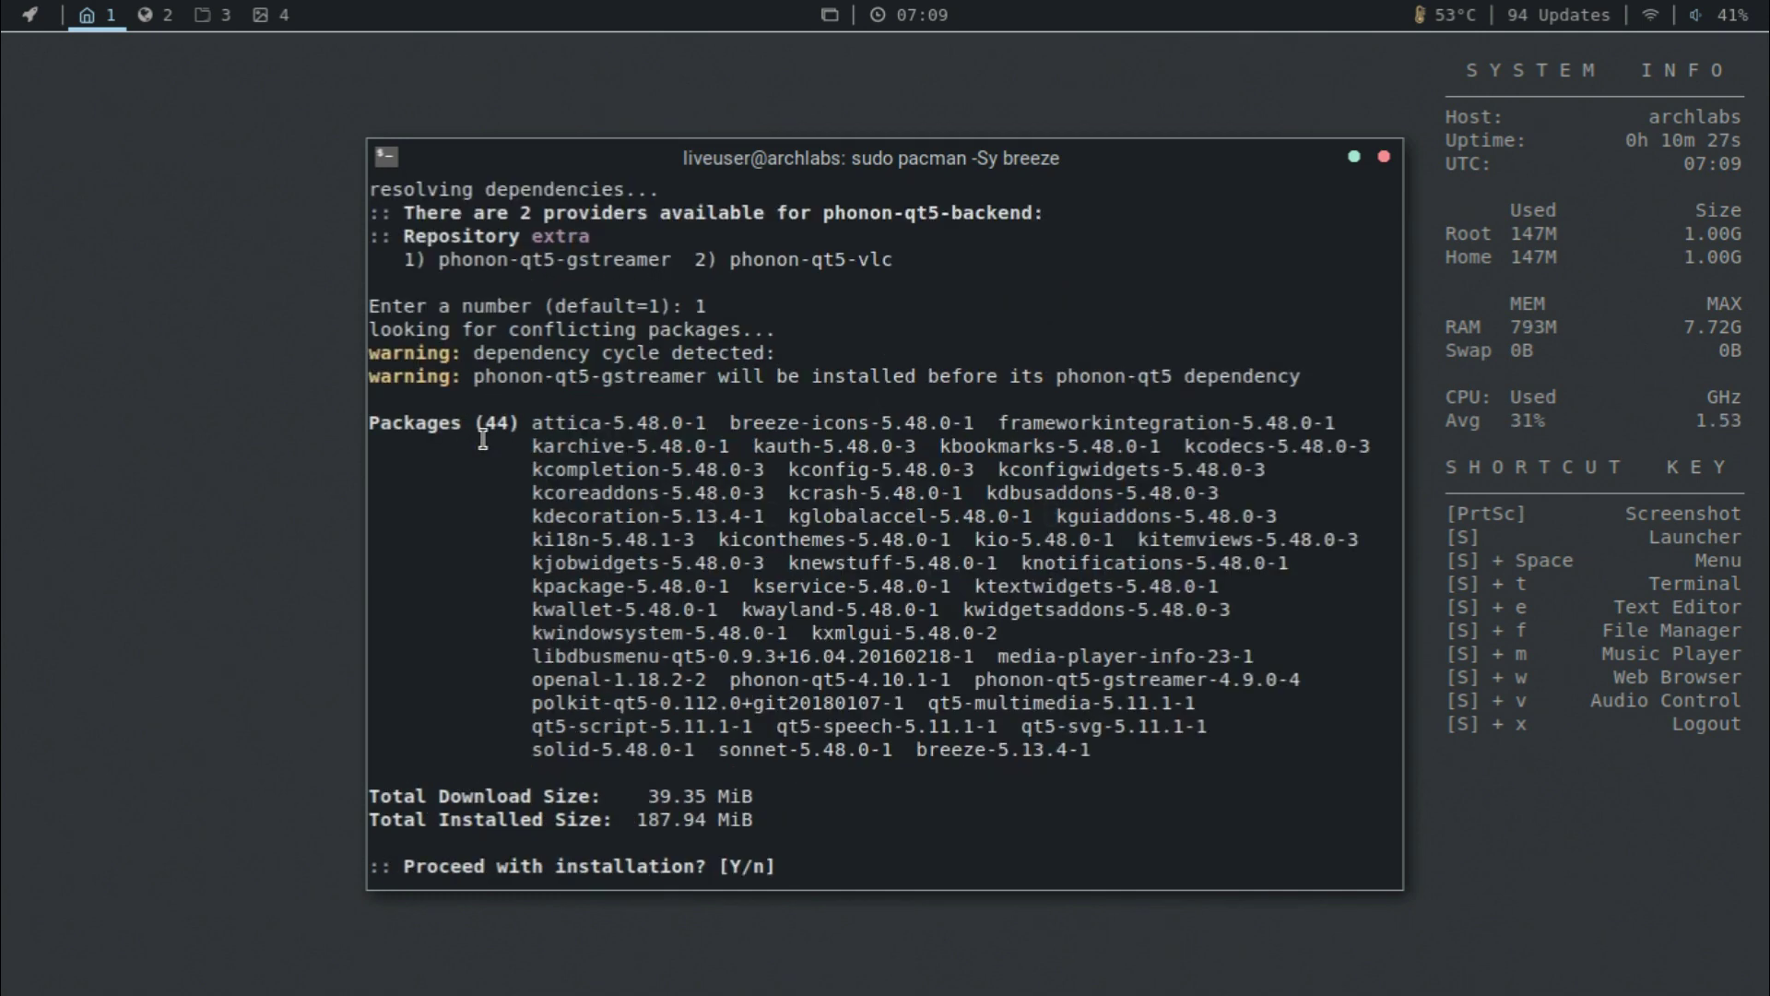
pyautogui.write('y')
pyautogui.press('Return')
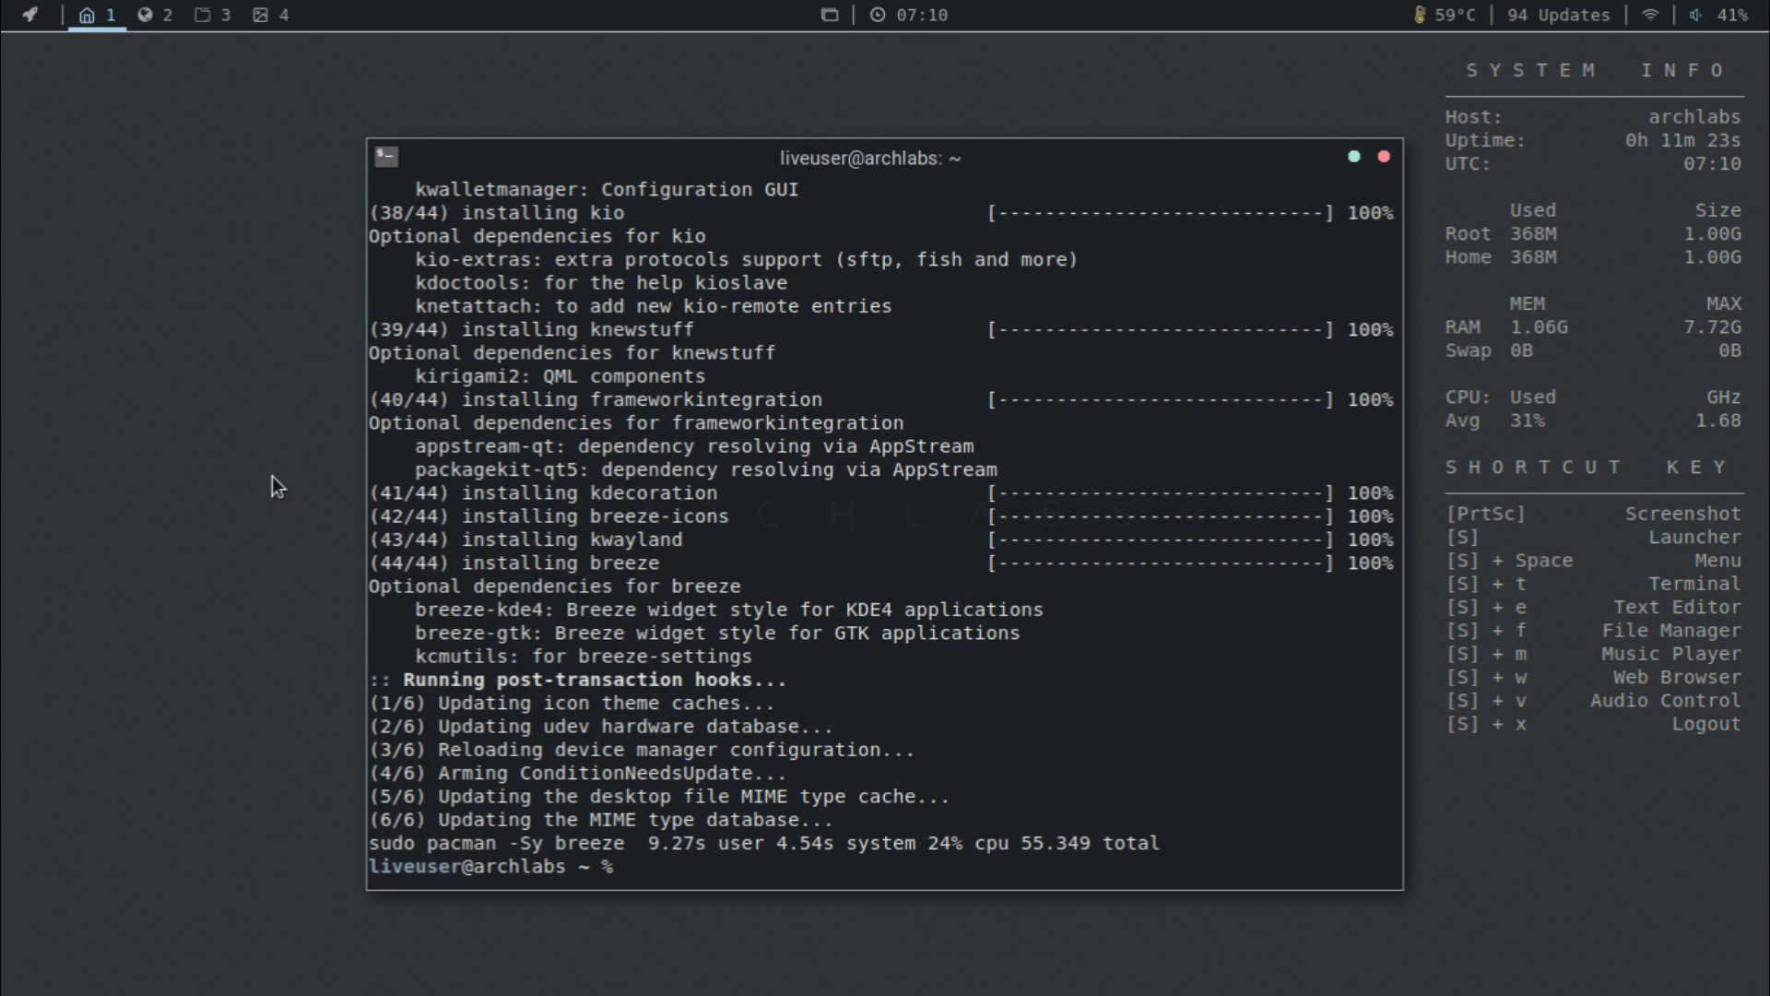
# Launch the Settings Manager from rofi and open Mouse and Touchpad.
pyautogui.press('super')
pyautogui.write('setti')
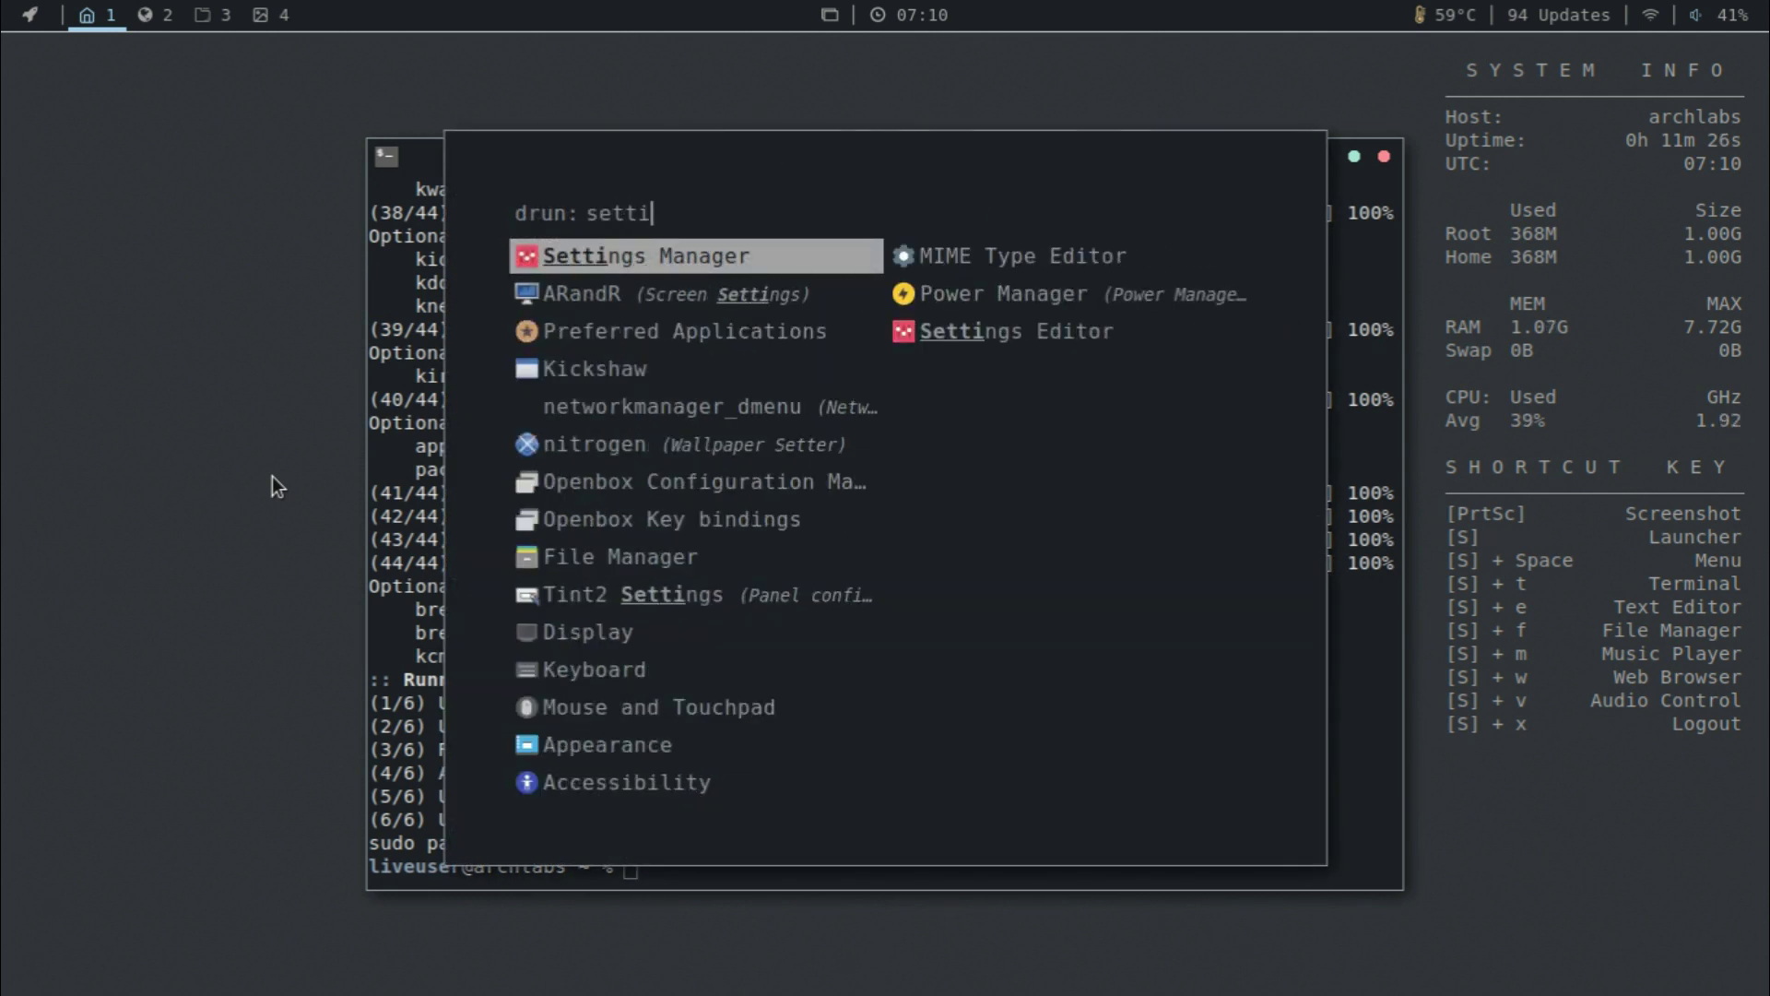
pyautogui.press('Return')
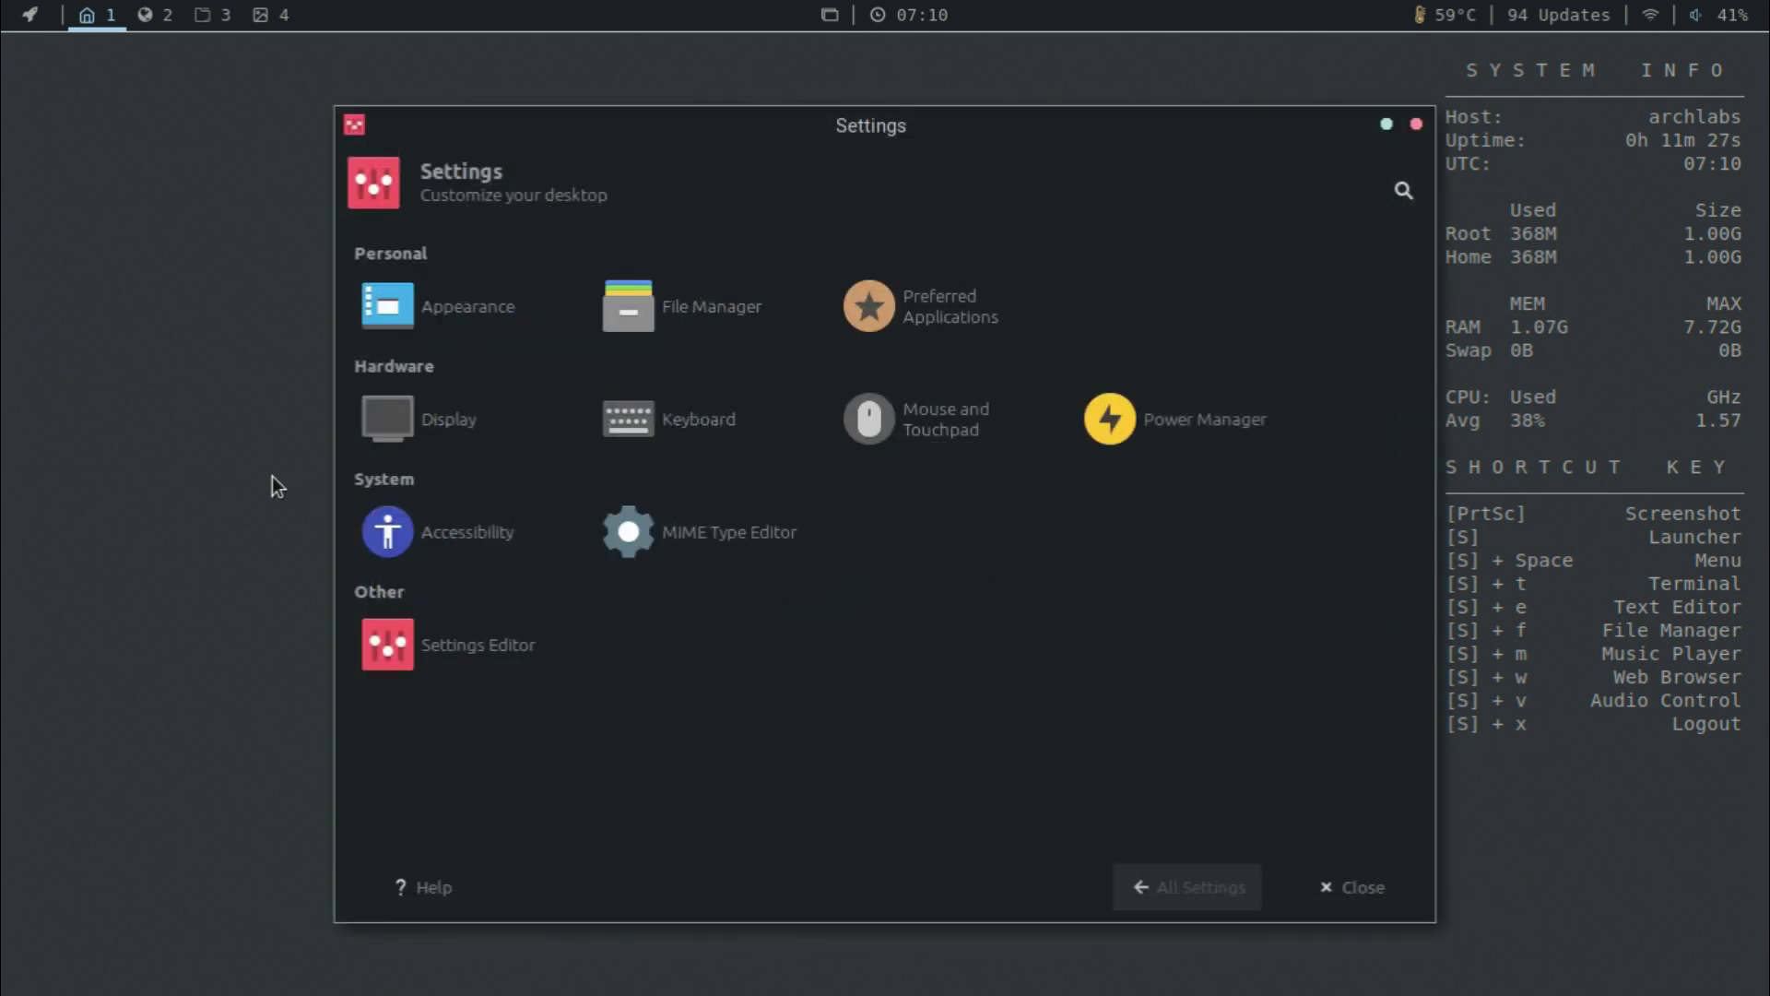
pyautogui.click(920, 434)
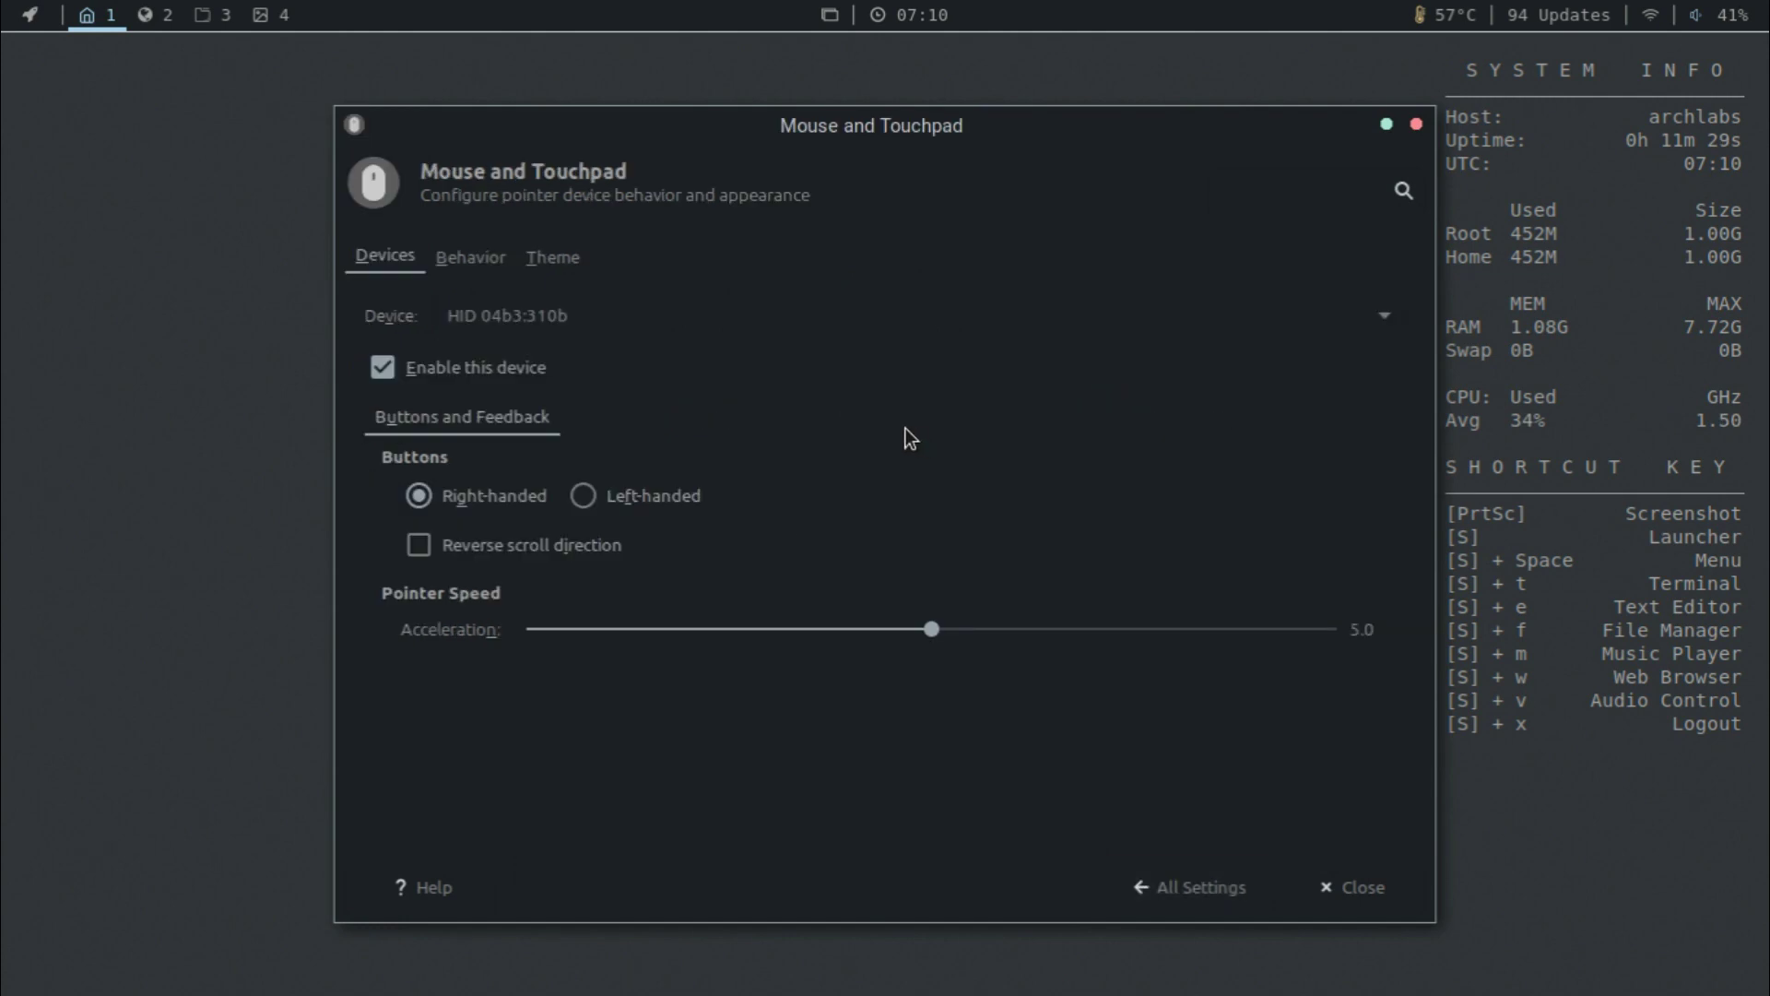
# Compare the Breeze and Breeze Snow cursor themes, settling on Breeze.
pyautogui.click(553, 262)
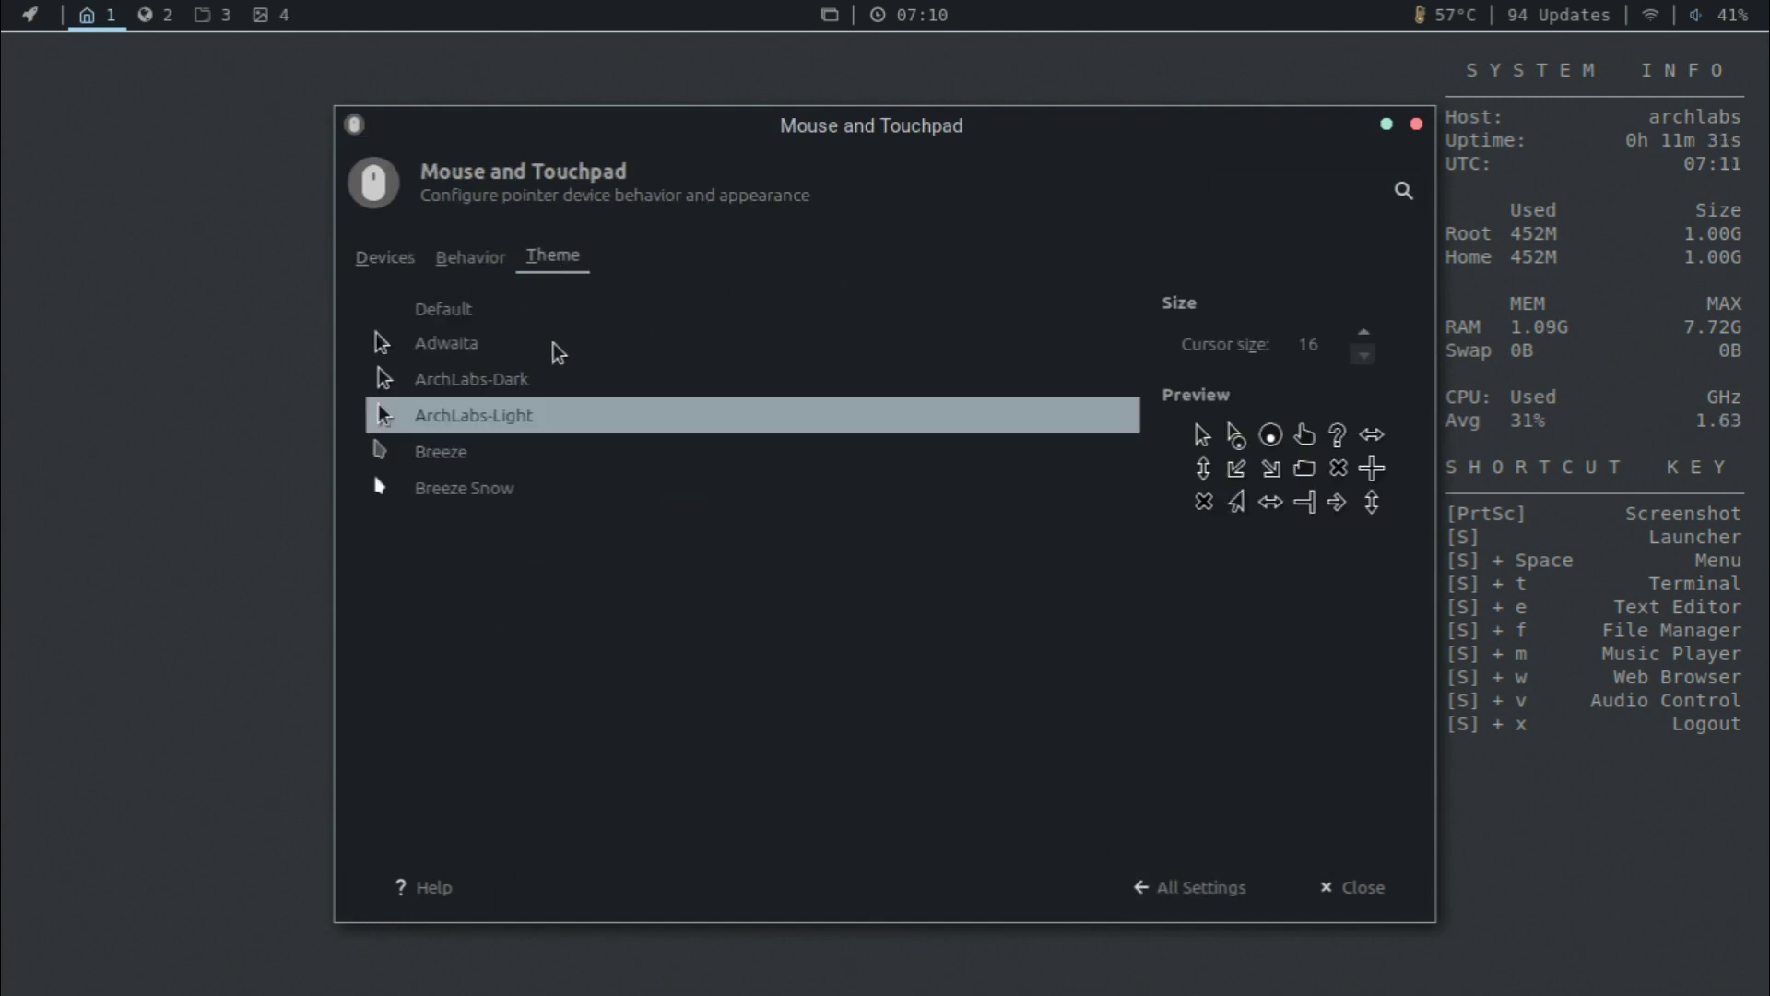
pyautogui.click(455, 461)
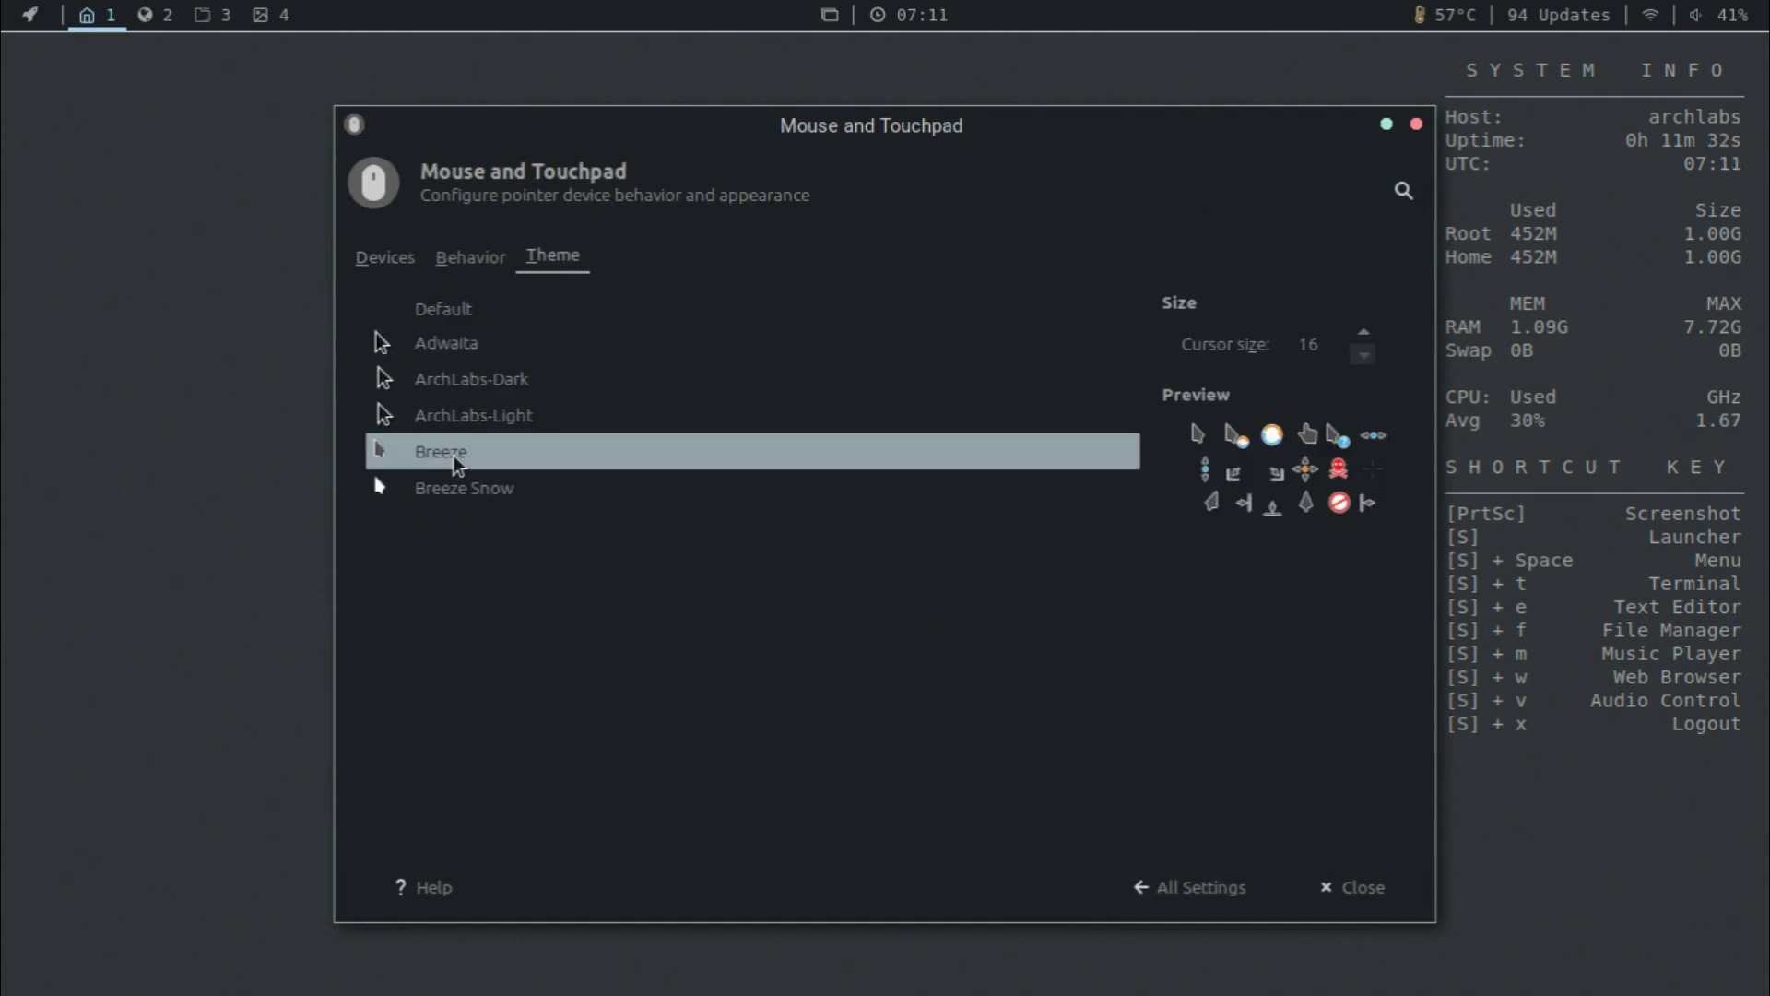
pyautogui.click(551, 499)
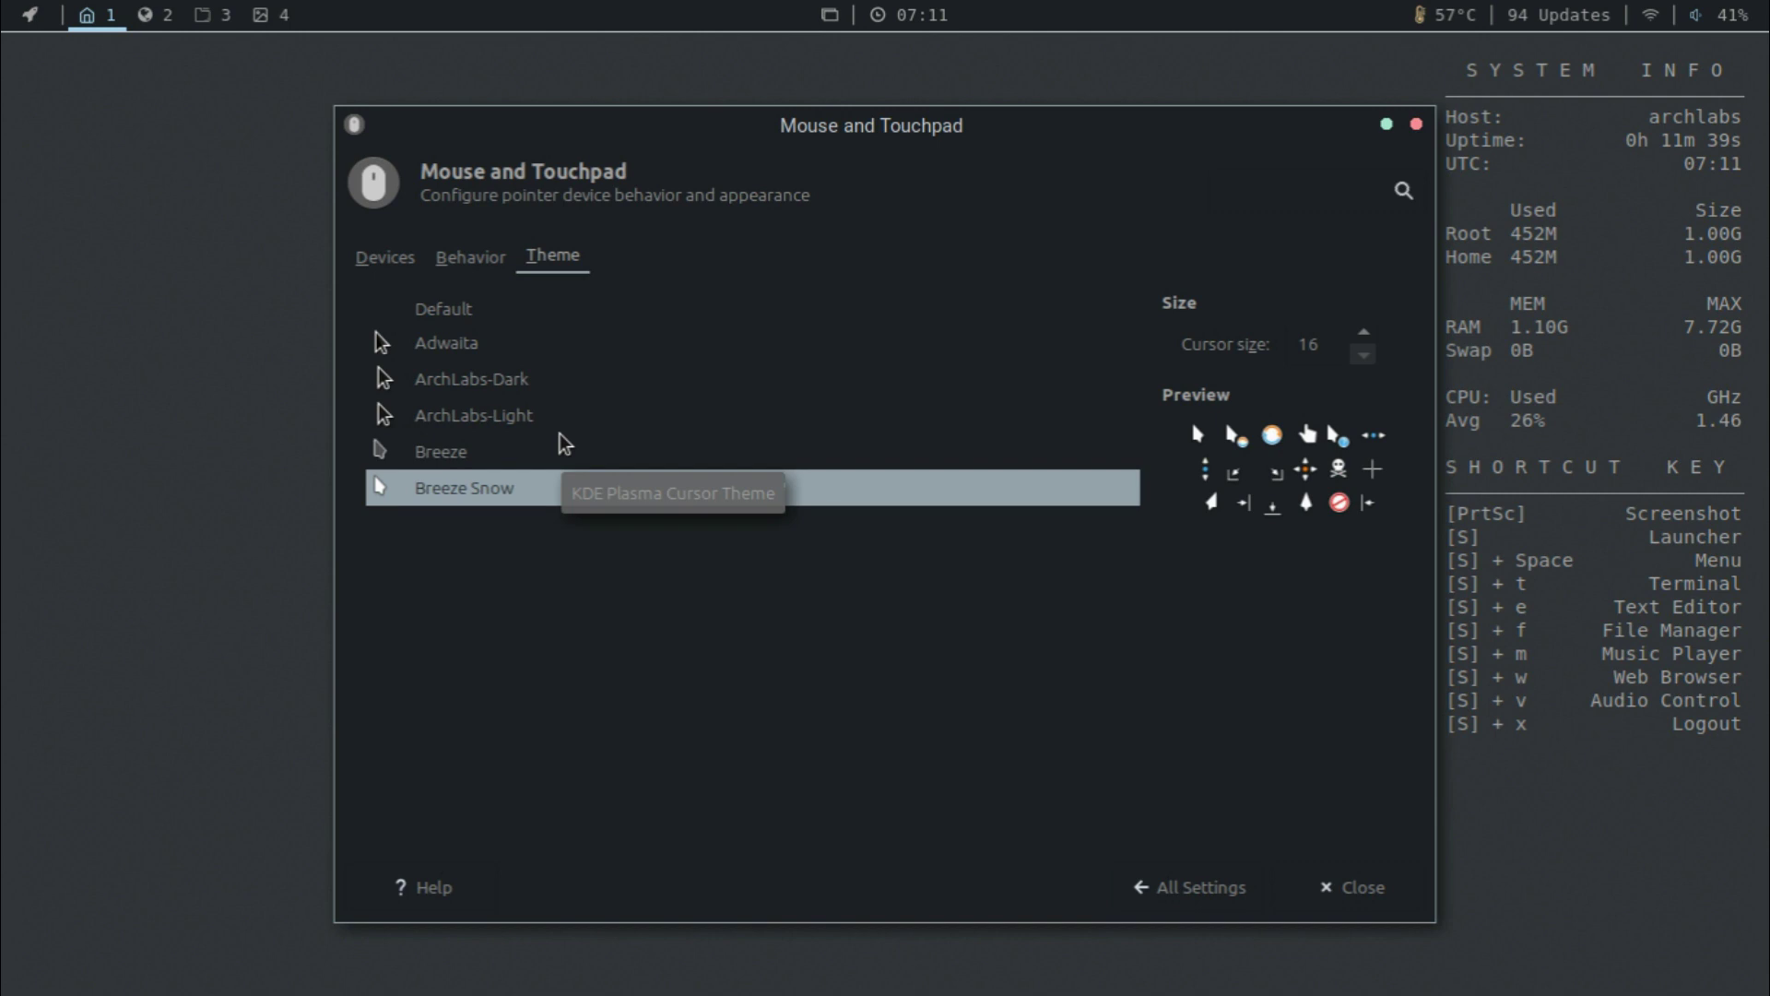
pyautogui.click(433, 461)
pyautogui.click(427, 498)
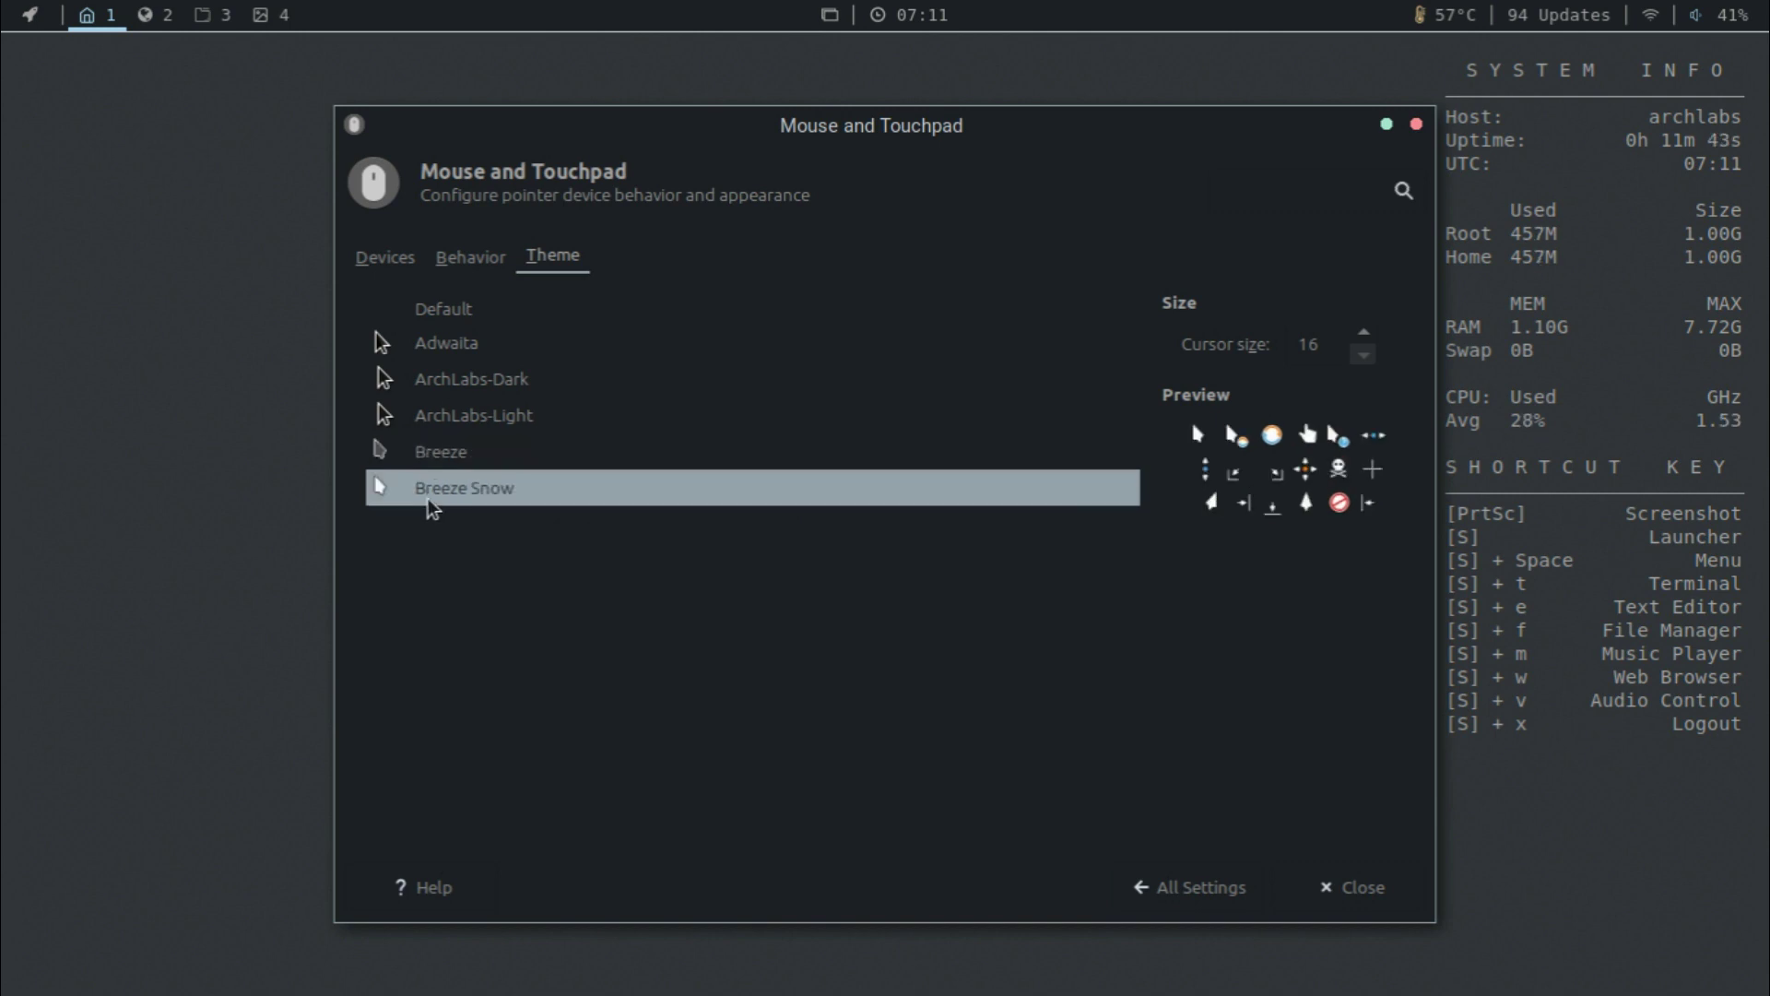
pyautogui.click(458, 462)
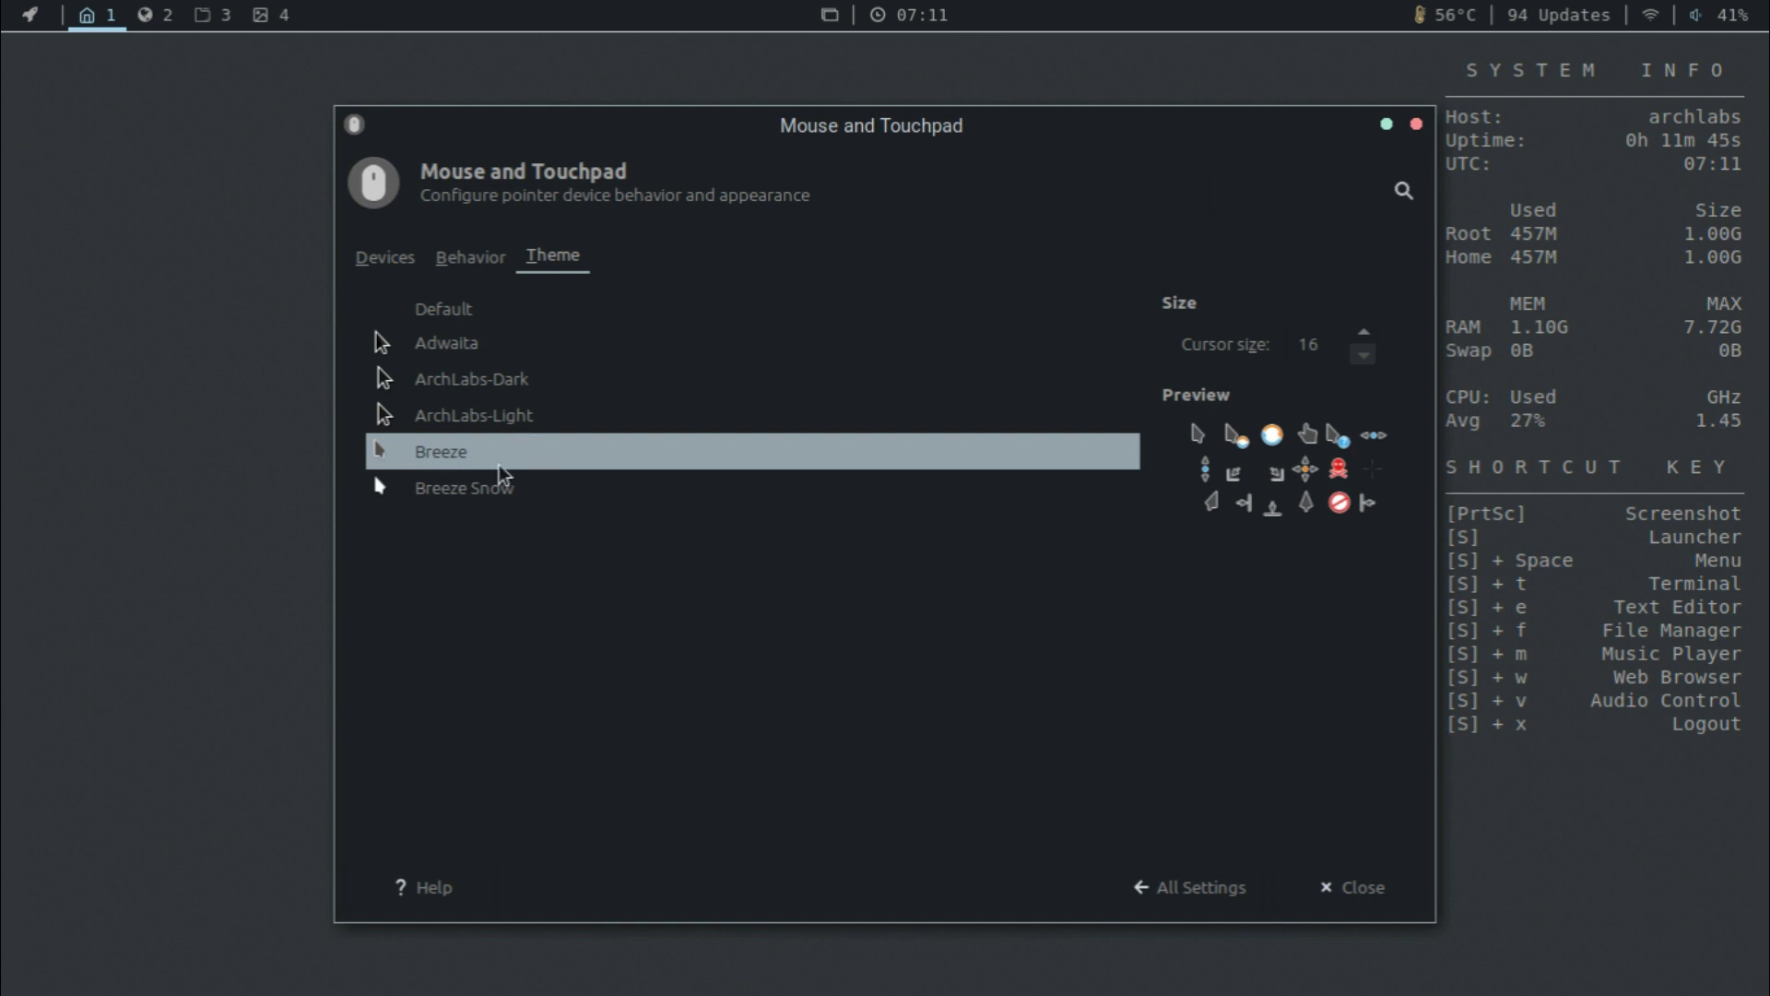
pyautogui.click(475, 496)
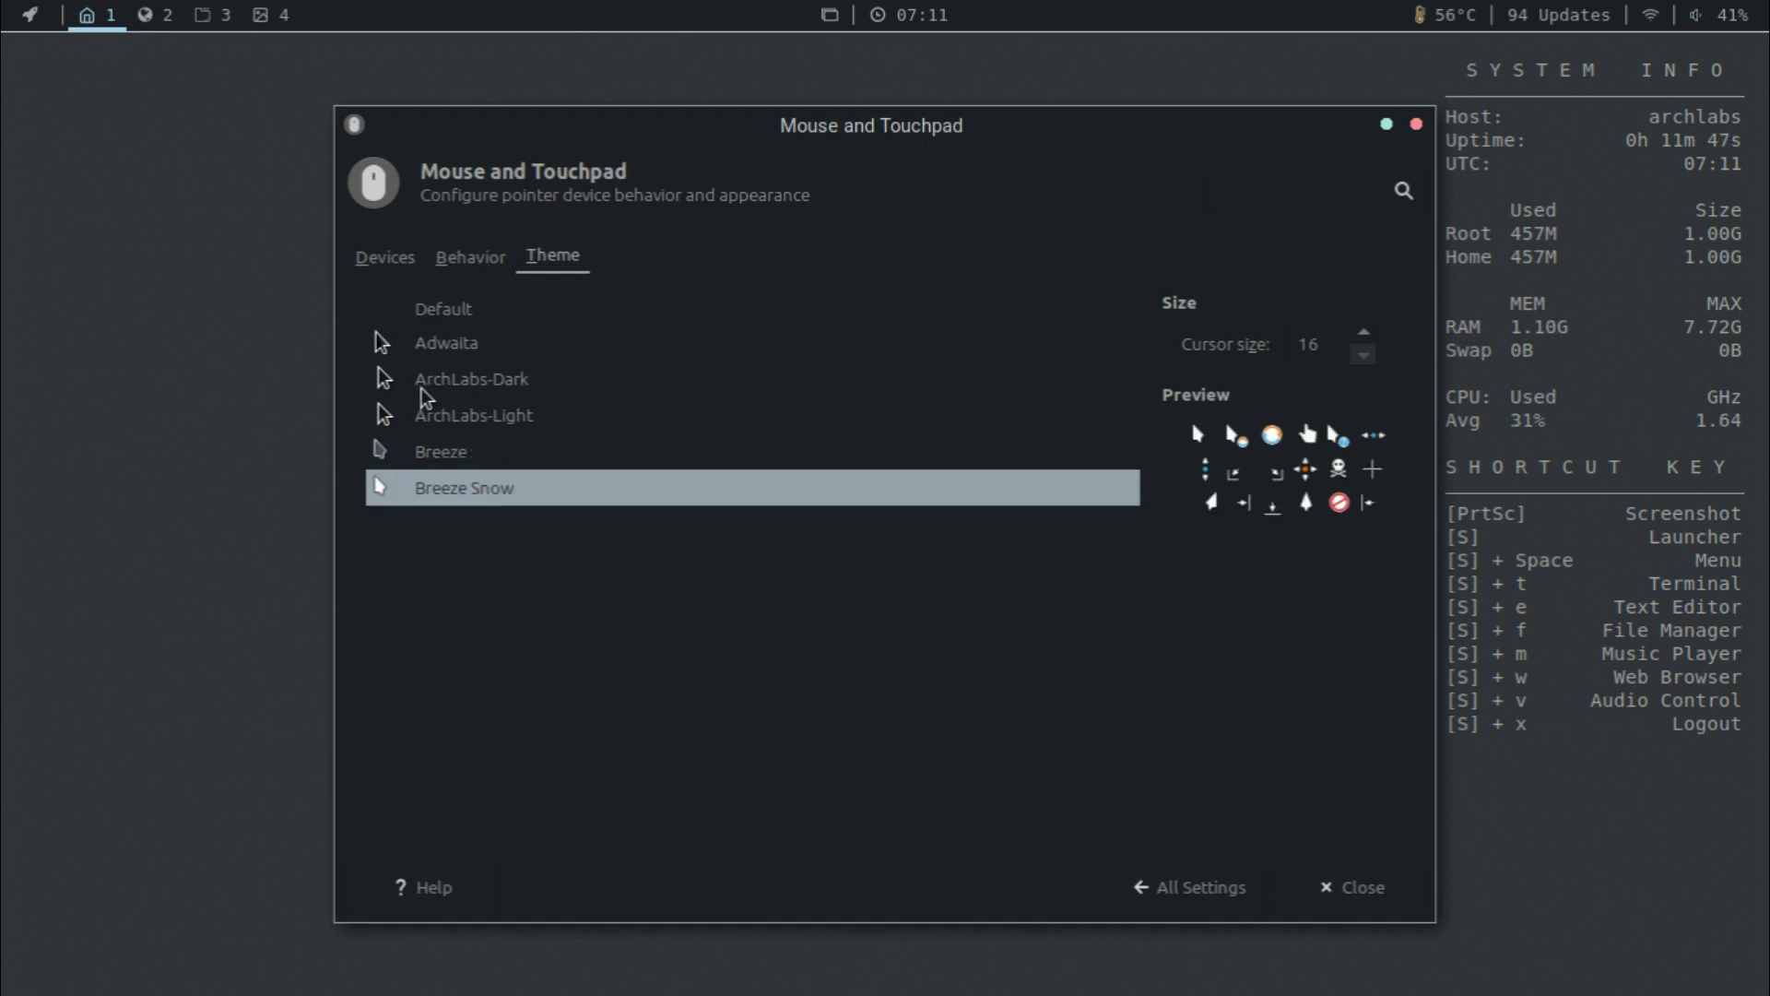
pyautogui.click(452, 463)
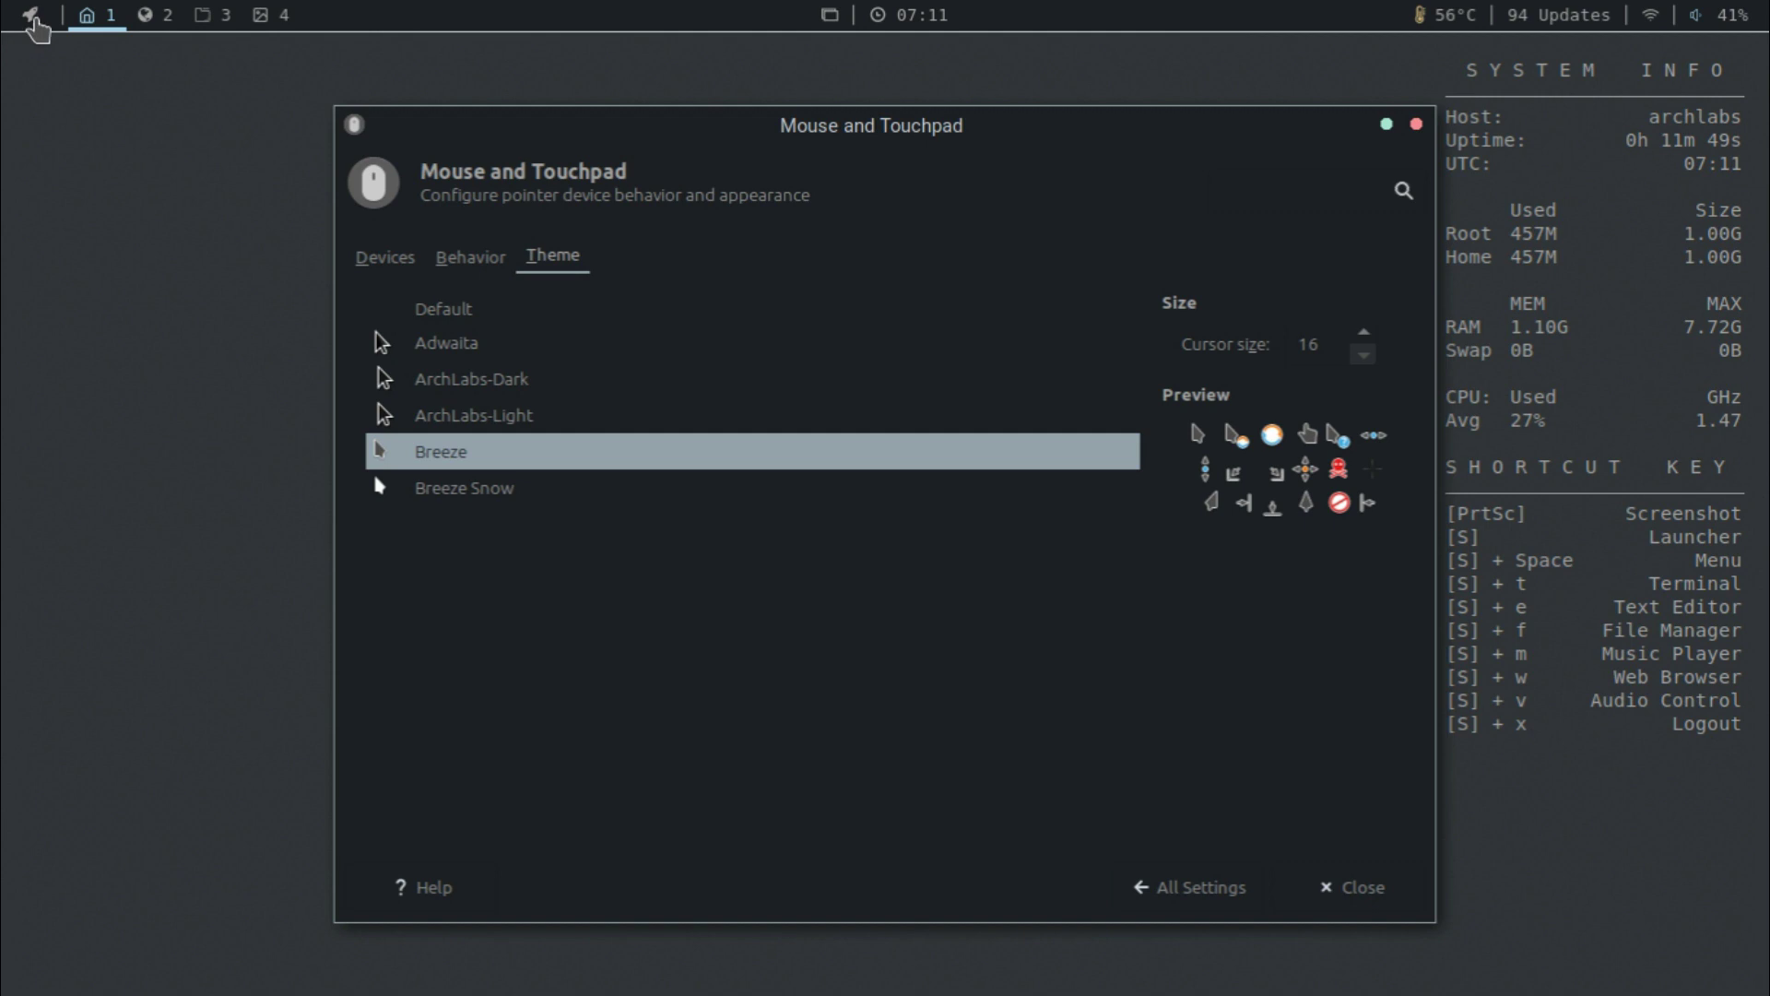
pyautogui.click(31, 17)
pyautogui.click(82, 81)
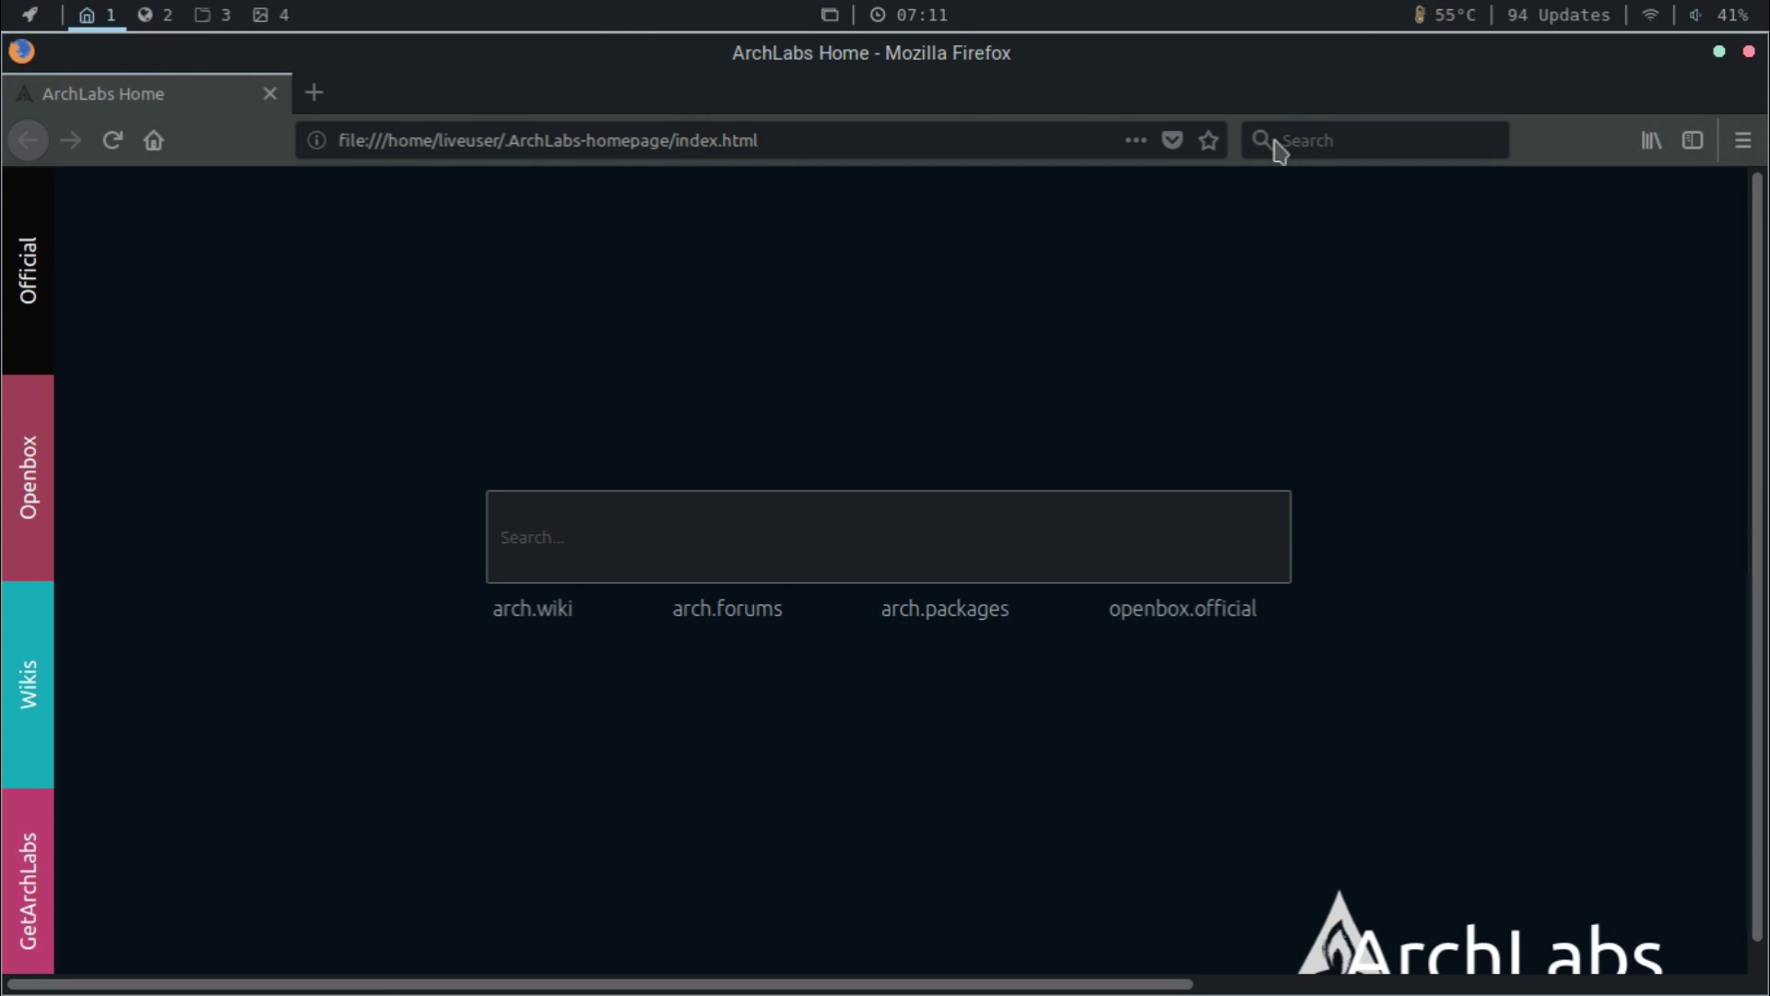
pyautogui.click(1746, 54)
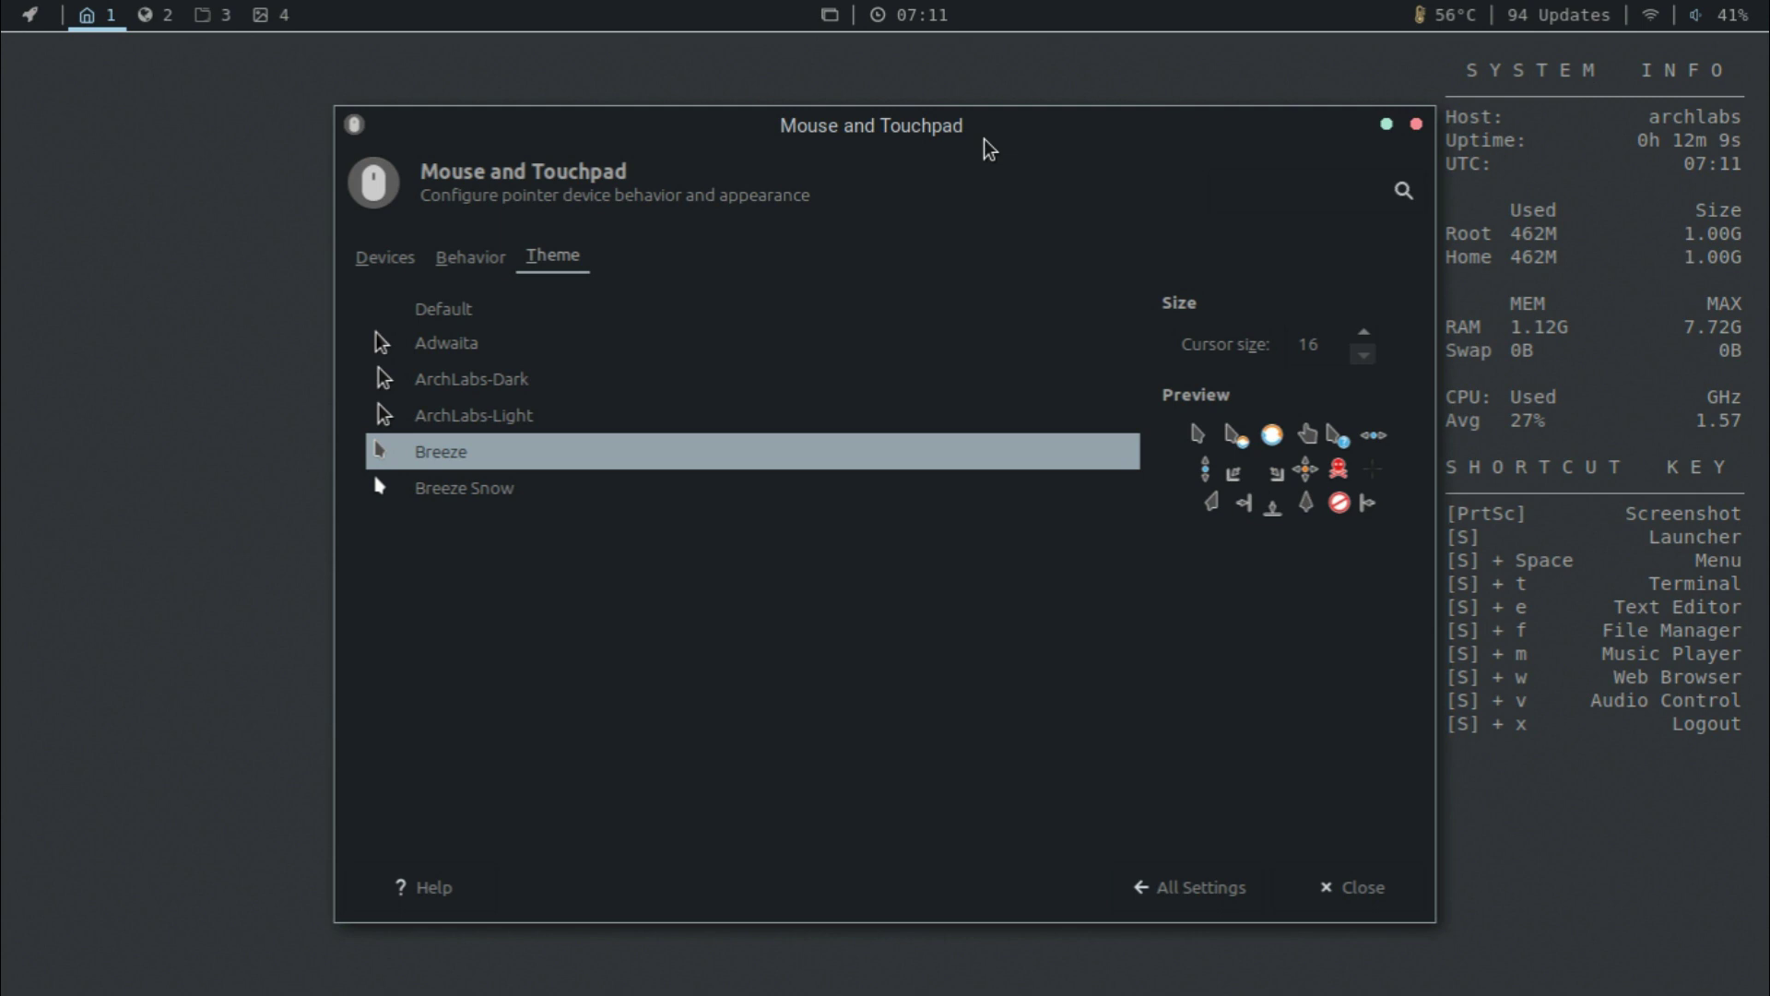
# Move the Mouse and Touchpad window aside and reselect the Breeze cursor theme.
pyautogui.moveTo(976, 130); pyautogui.dragTo(934, 107)
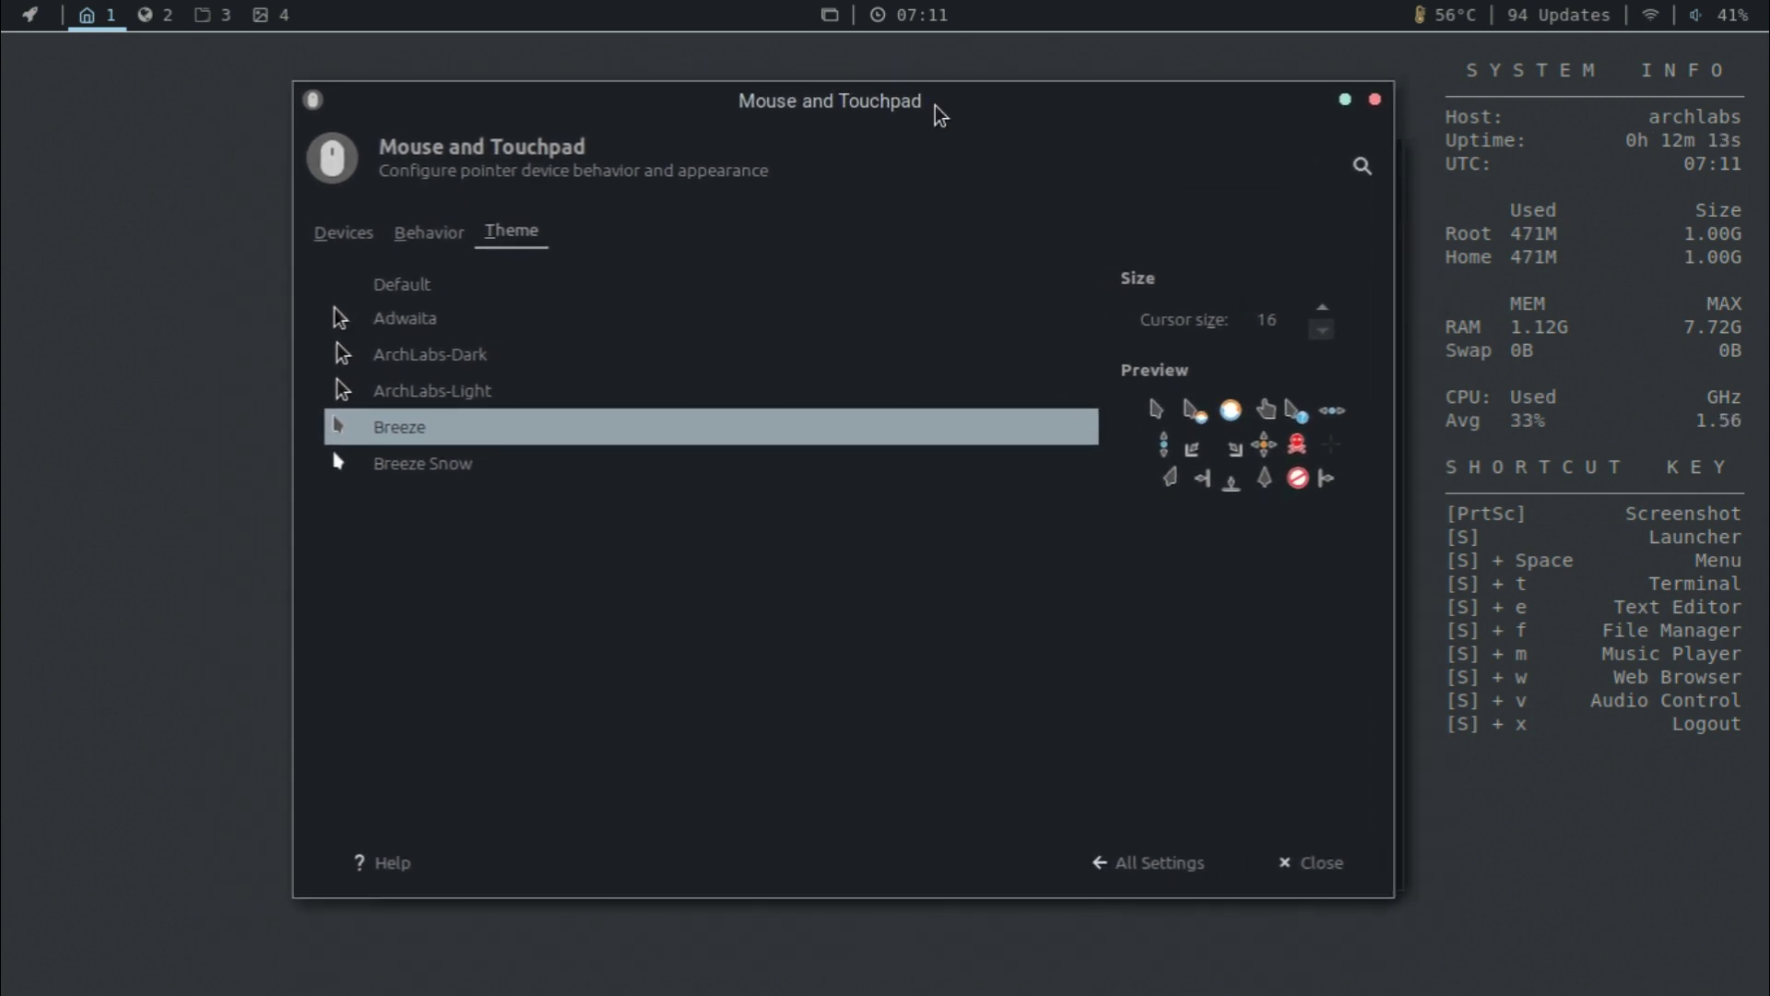
pyautogui.click(412, 463)
pyautogui.click(411, 432)
# Launch Geany from the desktop menu, close it, and reopen the desktop menu.
pyautogui.rightClick(127, 253)
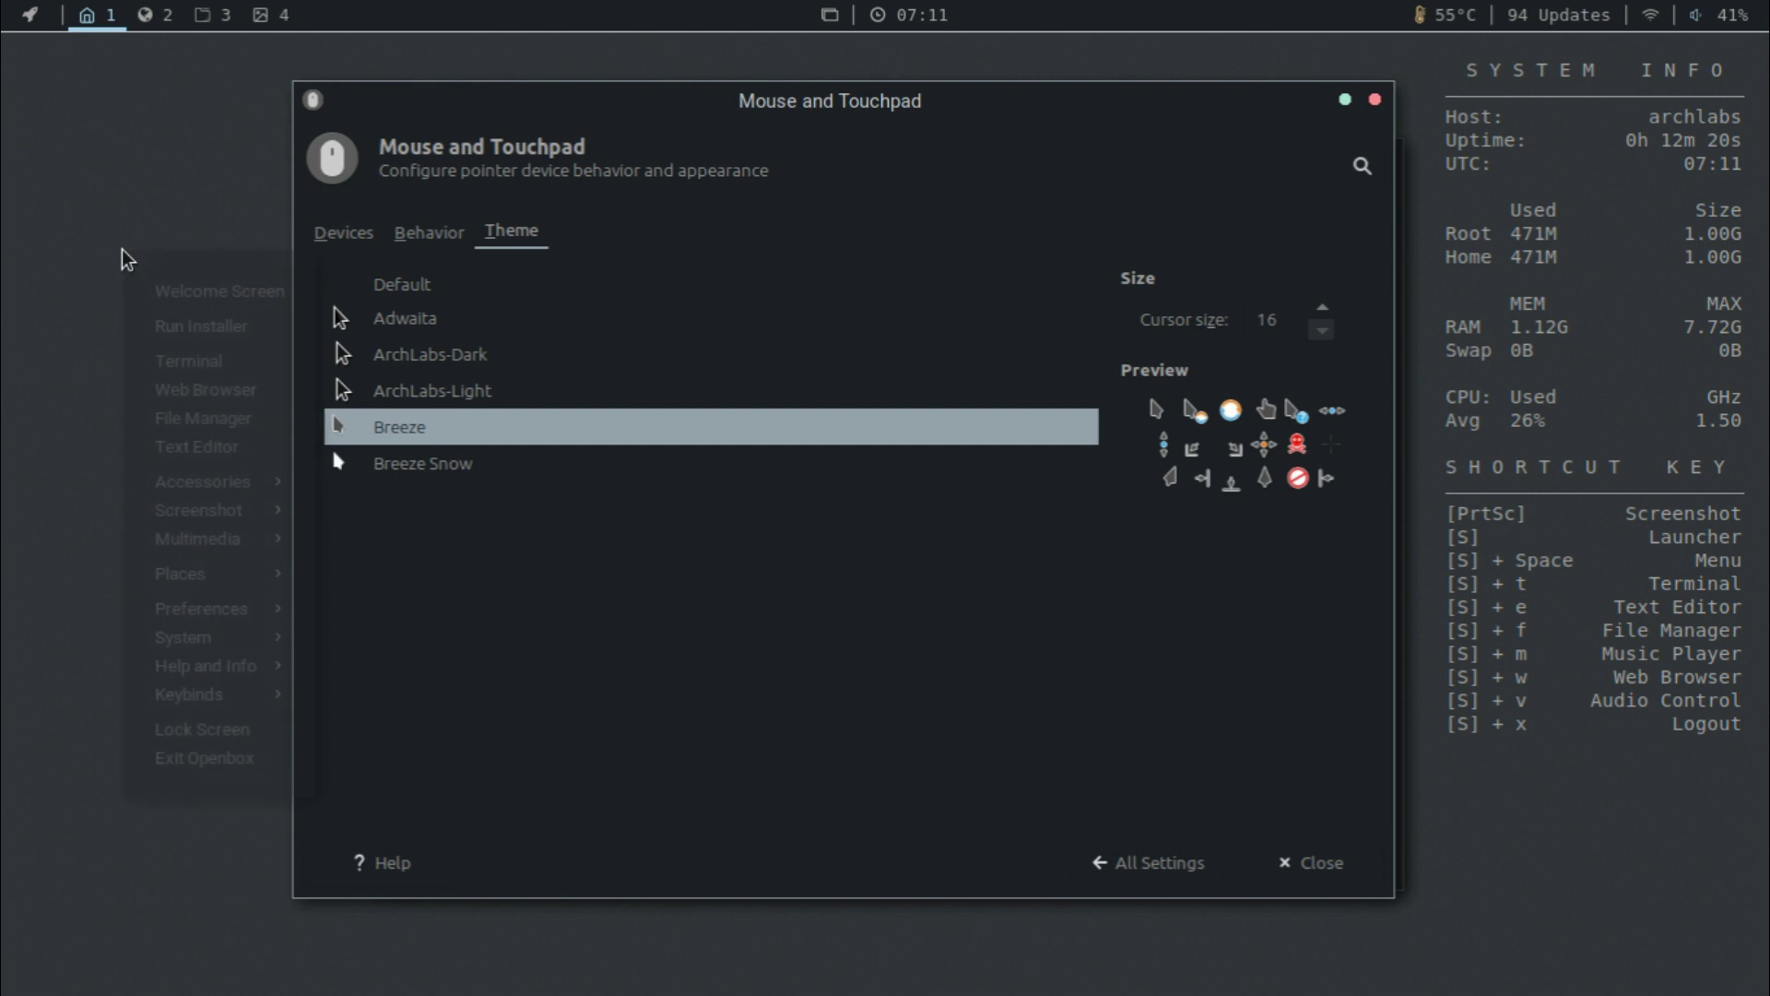
pyautogui.click(214, 441)
pyautogui.rightClick(86, 247)
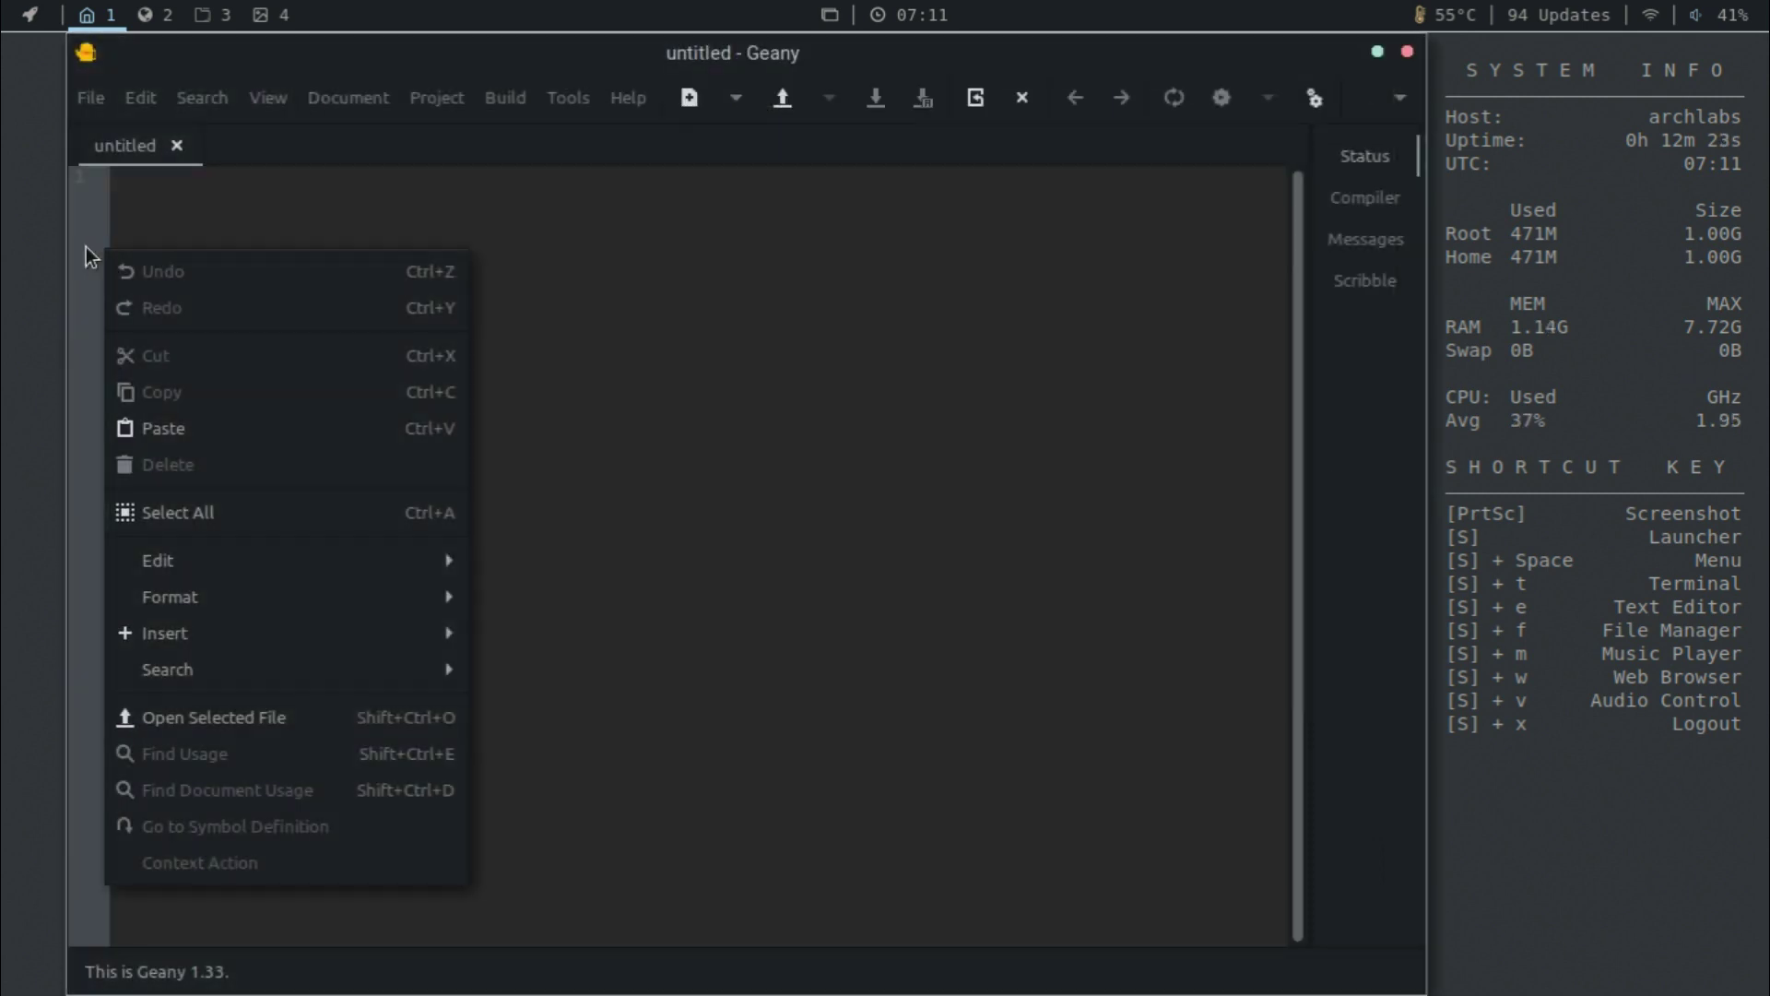
pyautogui.click(1407, 52)
pyautogui.click(1407, 52)
pyautogui.rightClick(121, 295)
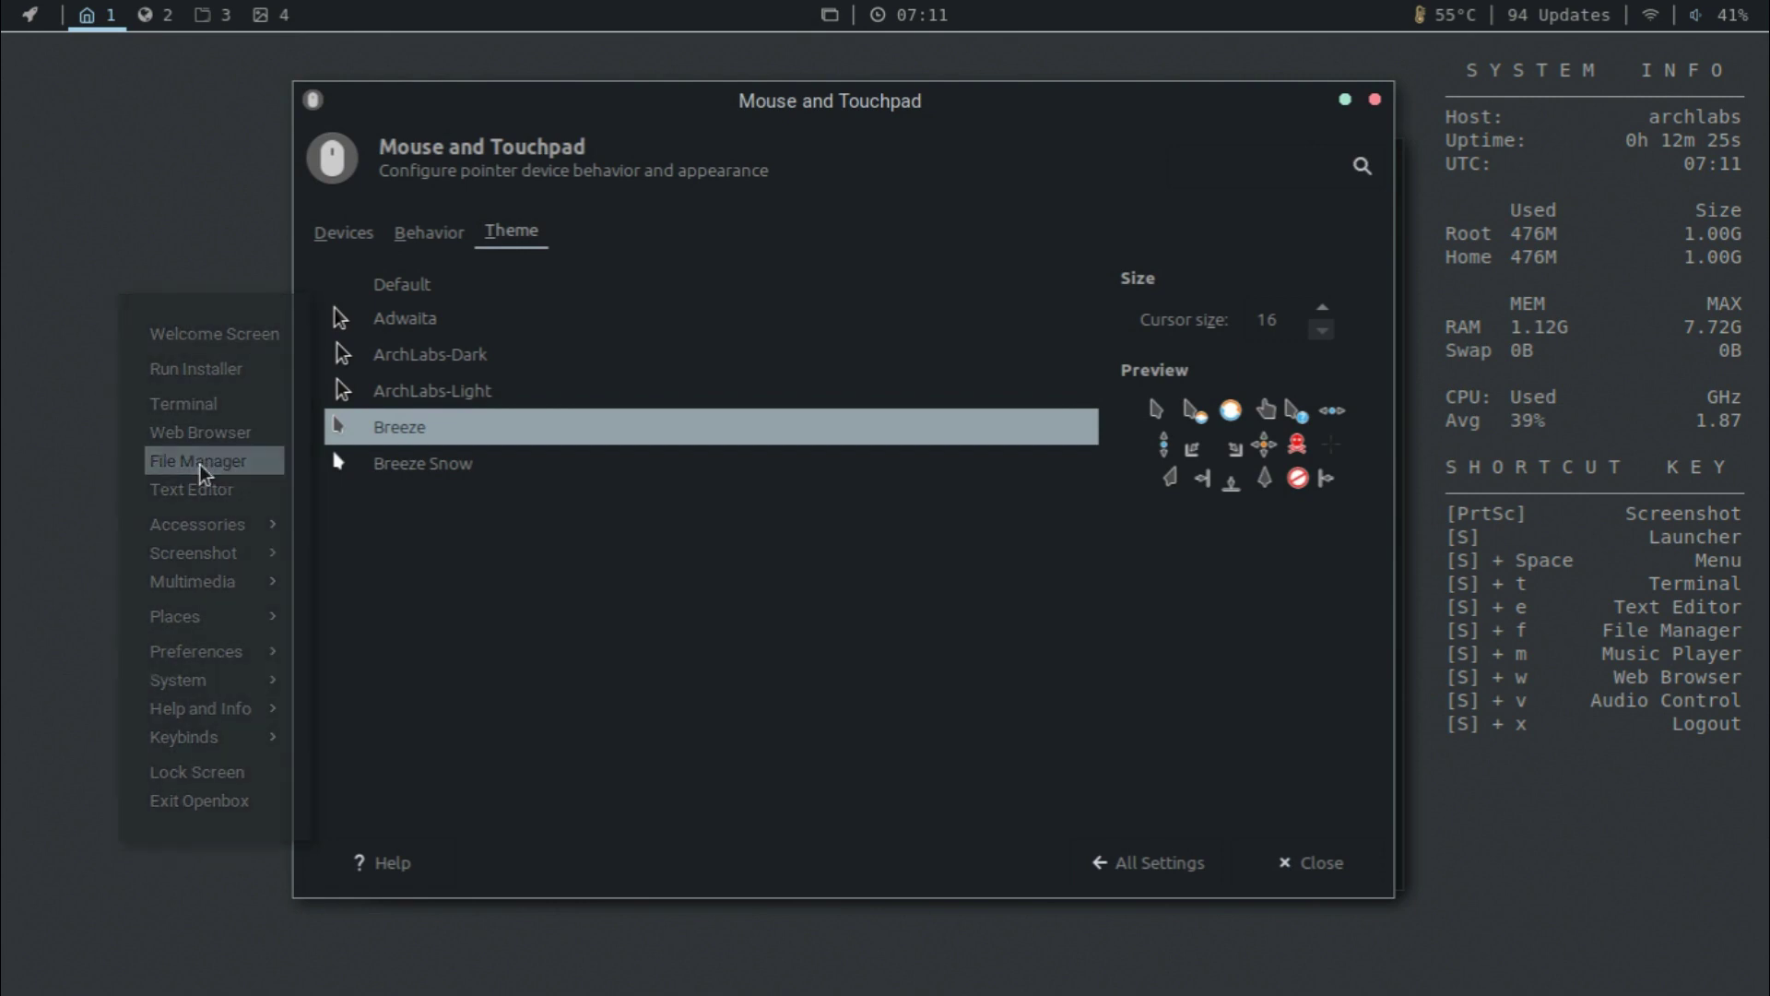
# Open the File Manager and browse from File System into /usr/share/icons.
pyautogui.click(202, 472)
pyautogui.click(853, 211)
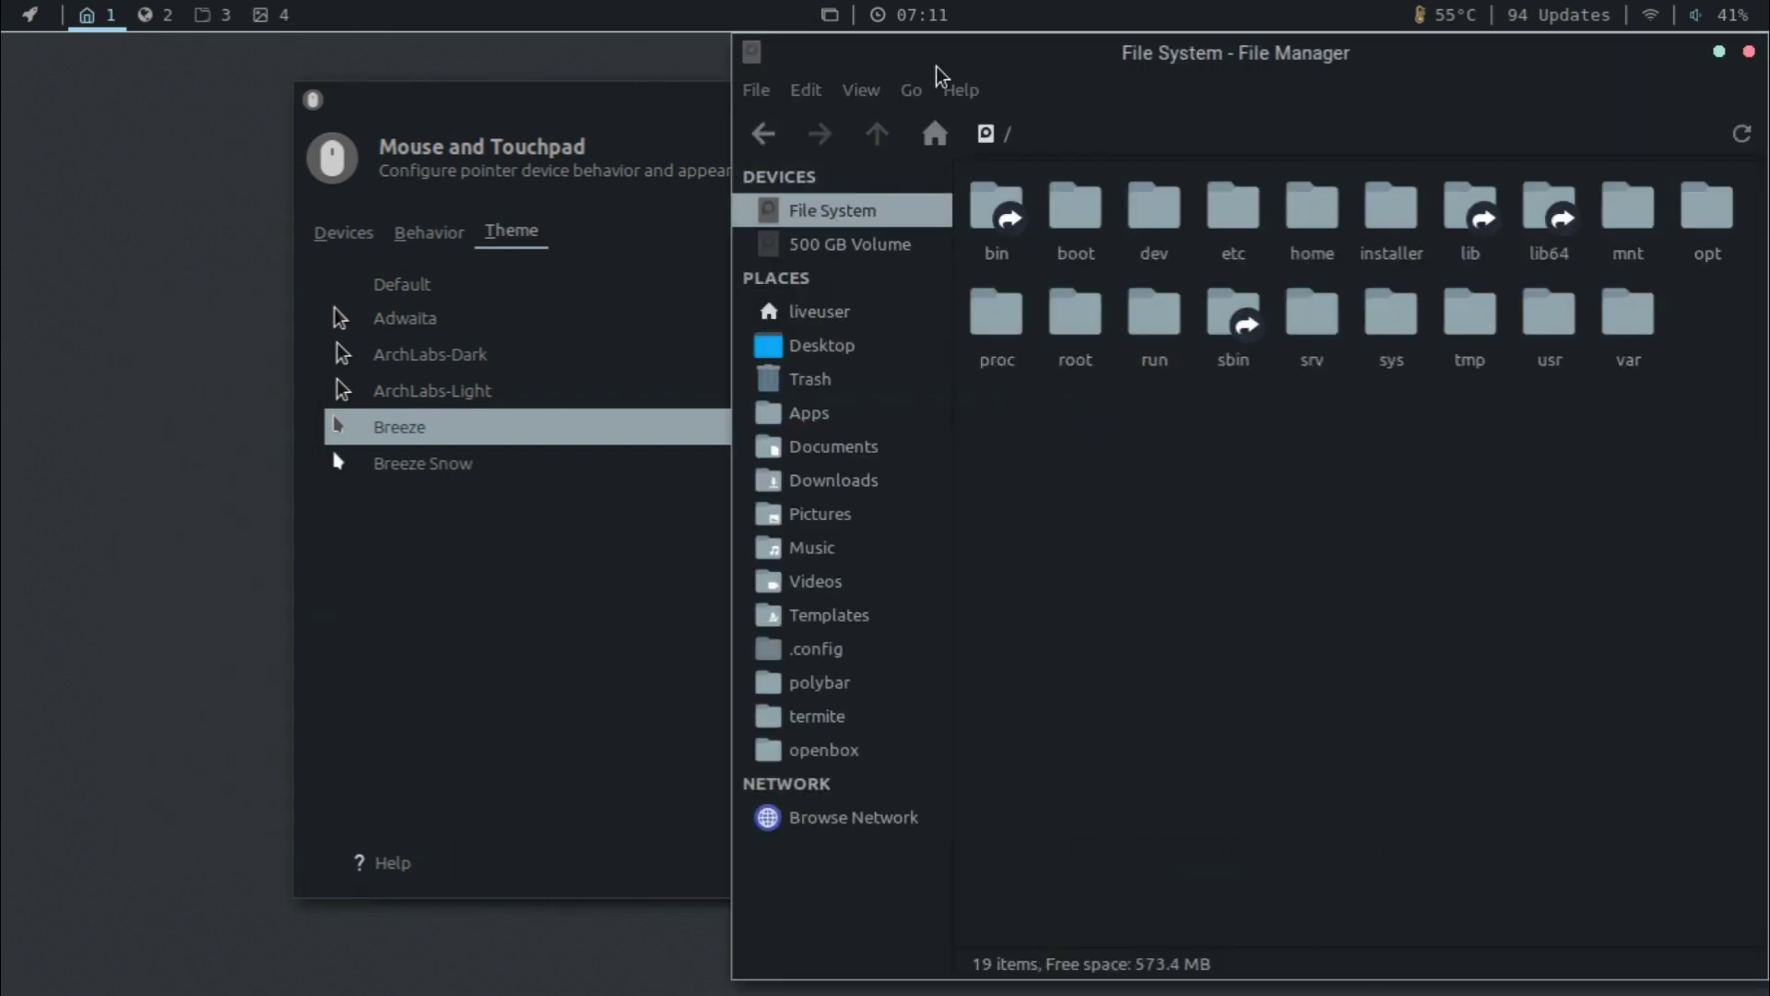
pyautogui.moveTo(937, 72); pyautogui.dragTo(742, 137)
pyautogui.doubleClick(1354, 380)
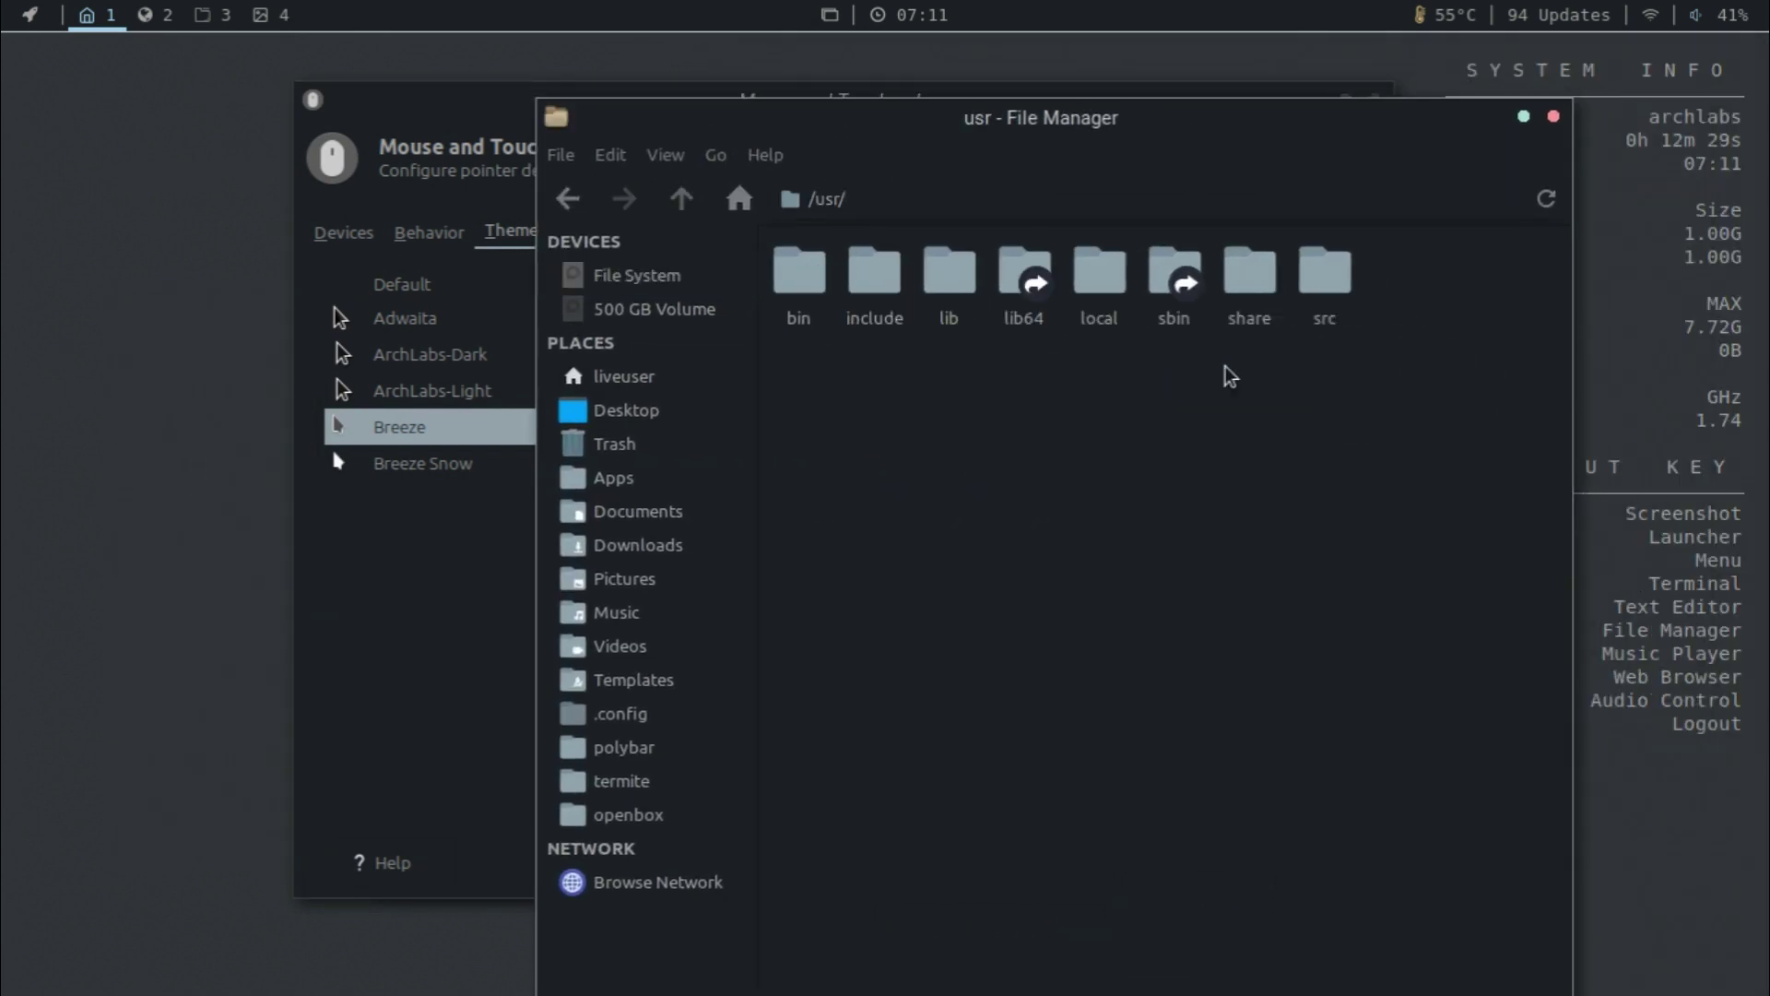
pyautogui.doubleClick(1252, 280)
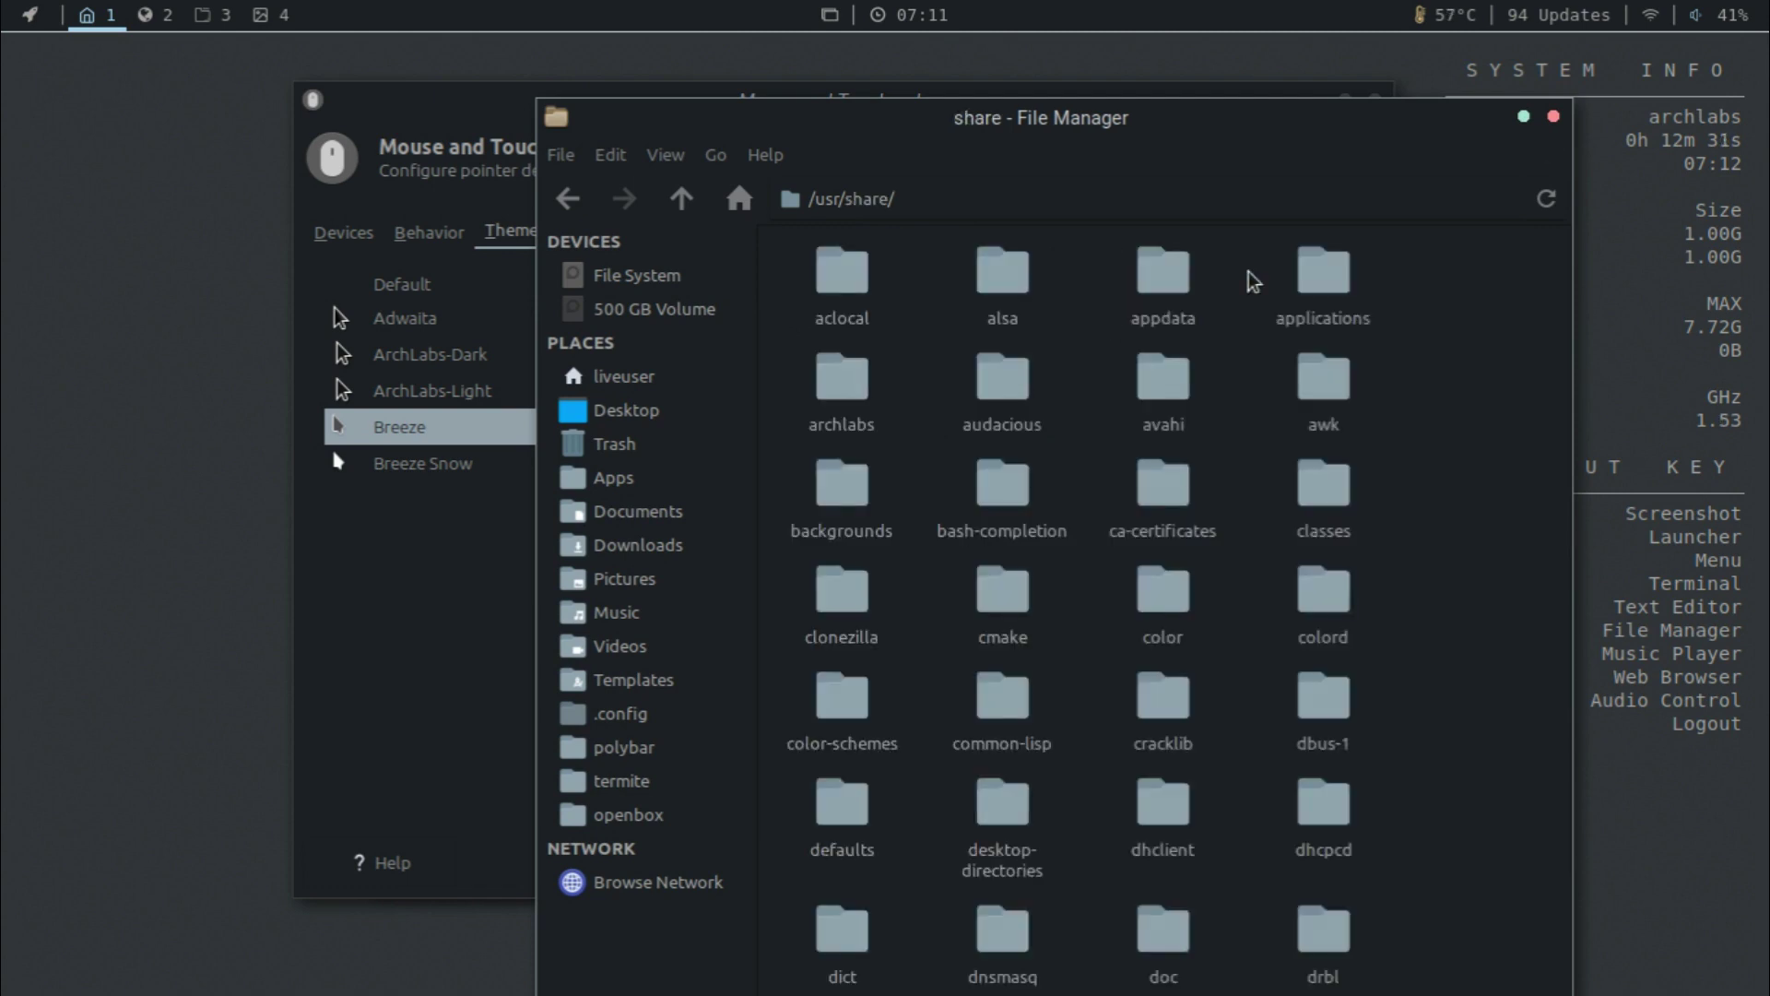
pyautogui.scroll(-5, 1252, 280)
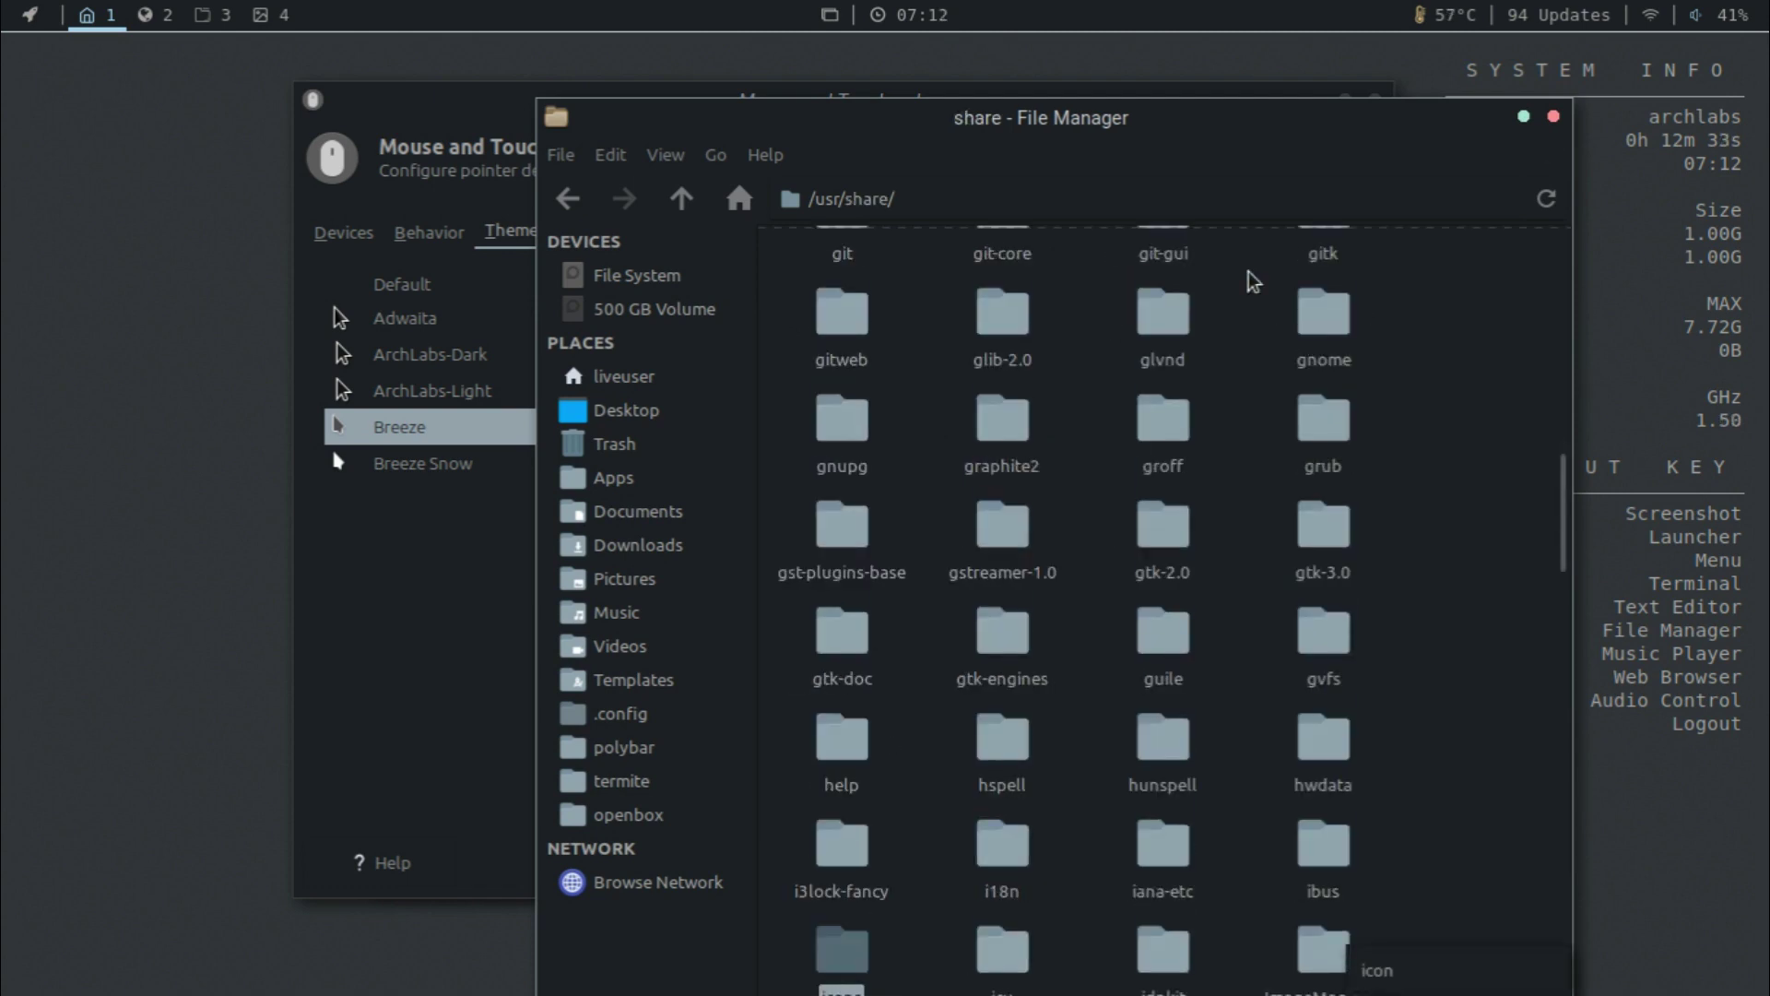
pyautogui.press('Return')
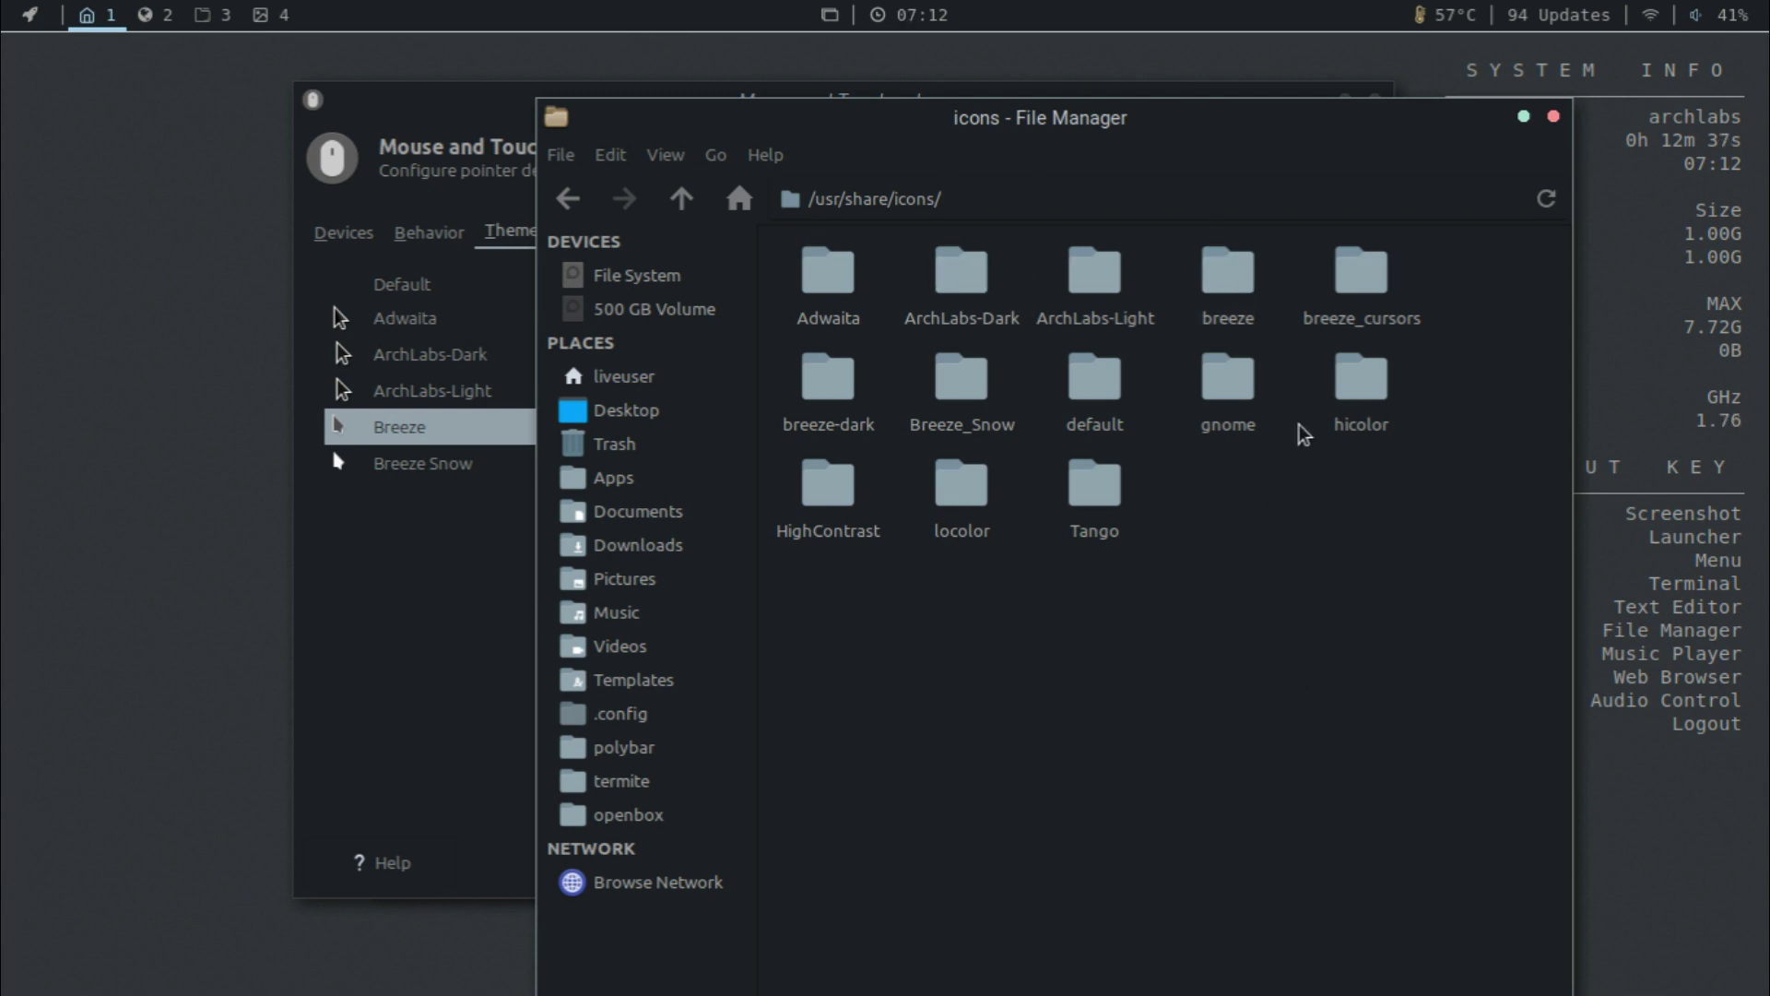
# Reopen the icons folder in a root-privileged File Manager window.
pyautogui.moveTo(1254, 278); pyautogui.dragTo(1379, 606)
pyautogui.click(1379, 607)
pyautogui.rightClick(1258, 489)
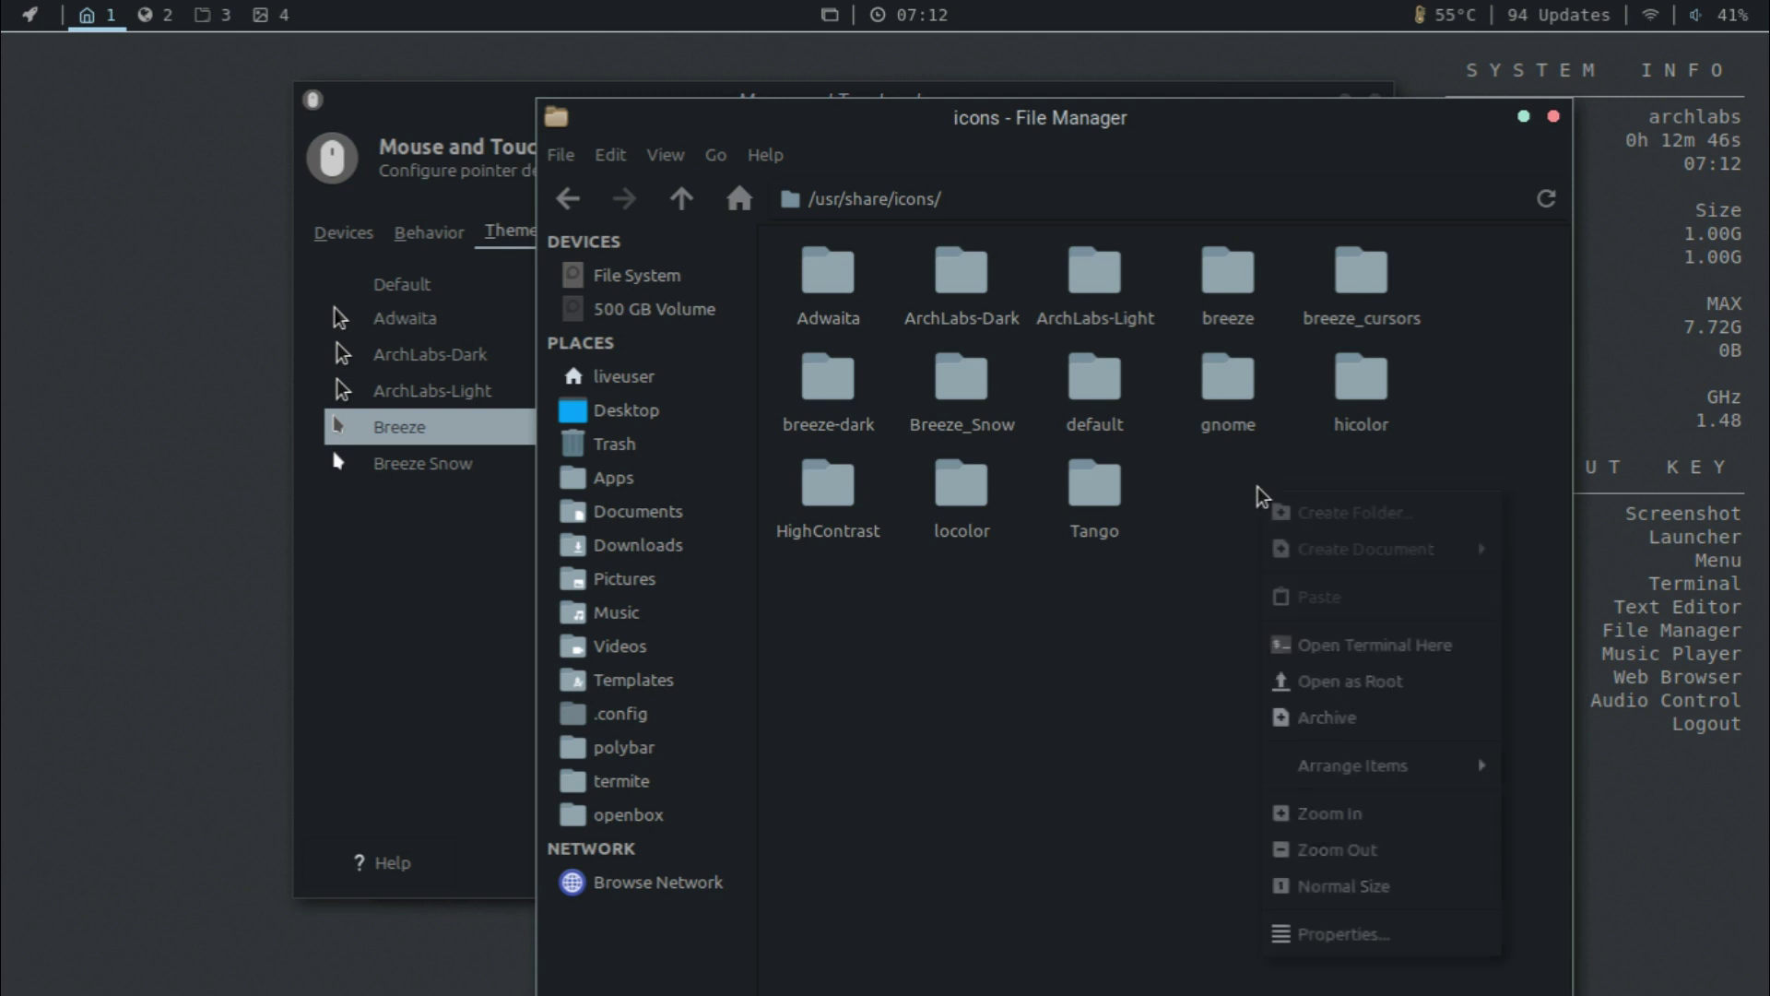
pyautogui.click(1365, 682)
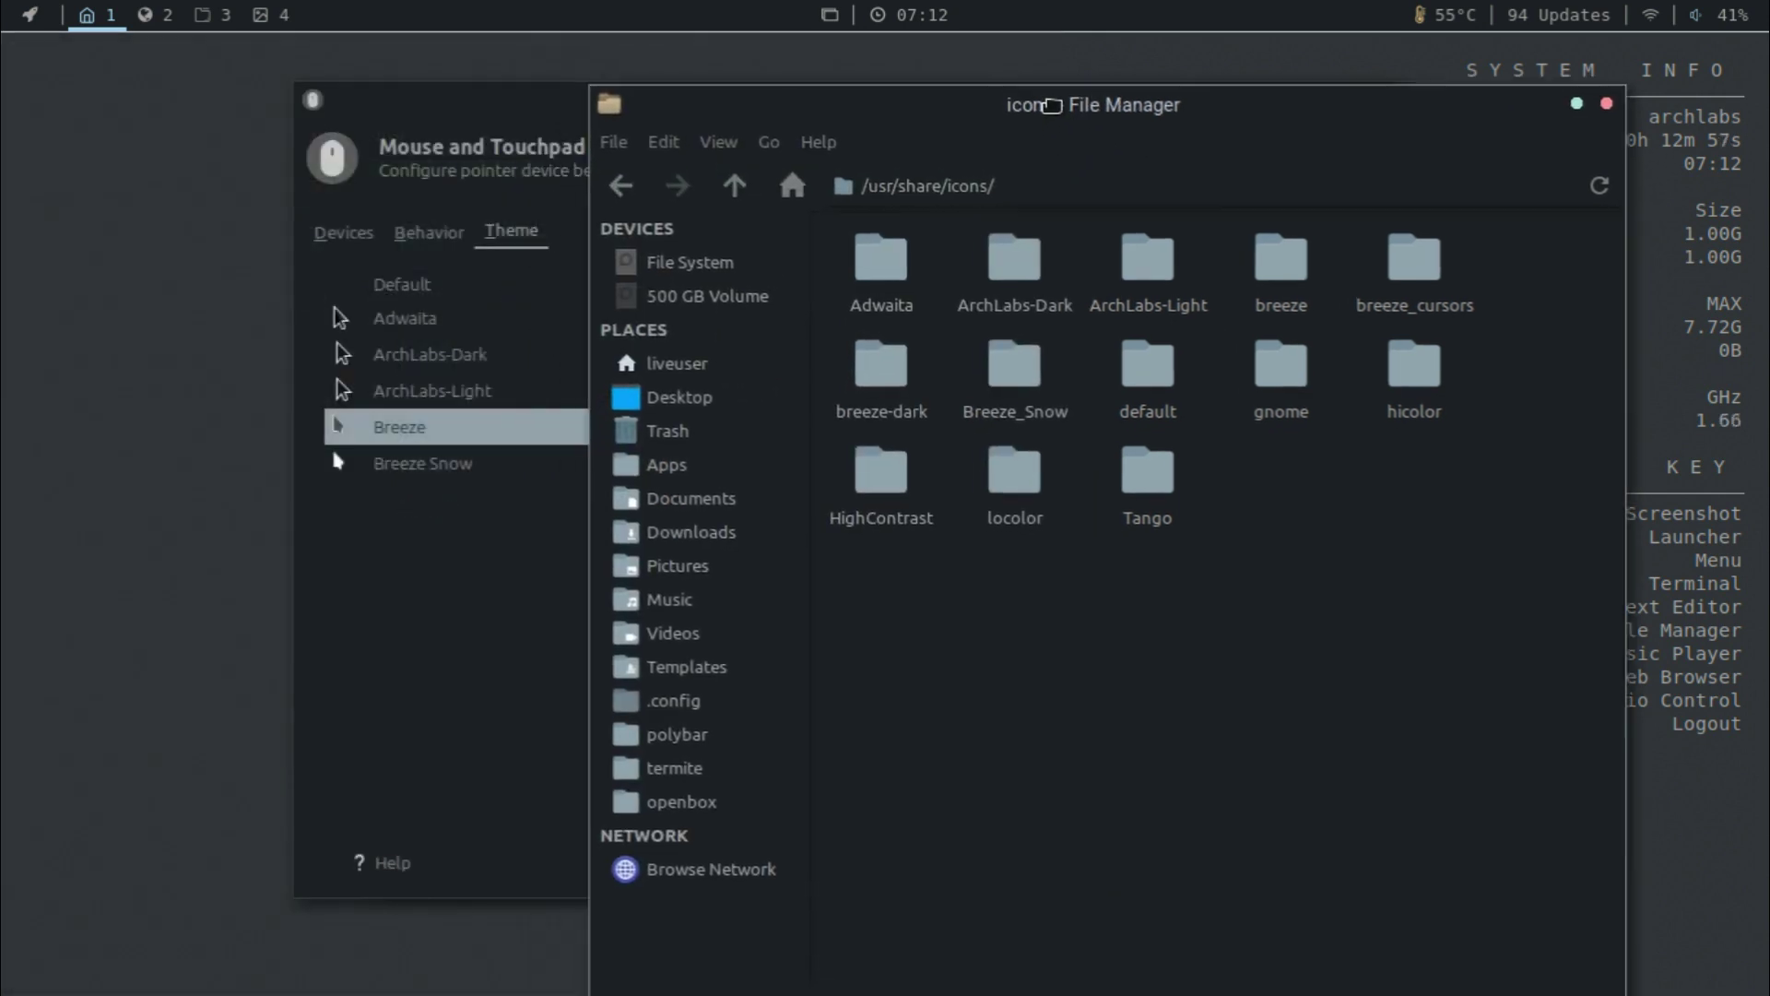
pyautogui.moveTo(1007, 127); pyautogui.dragTo(1059, 114)
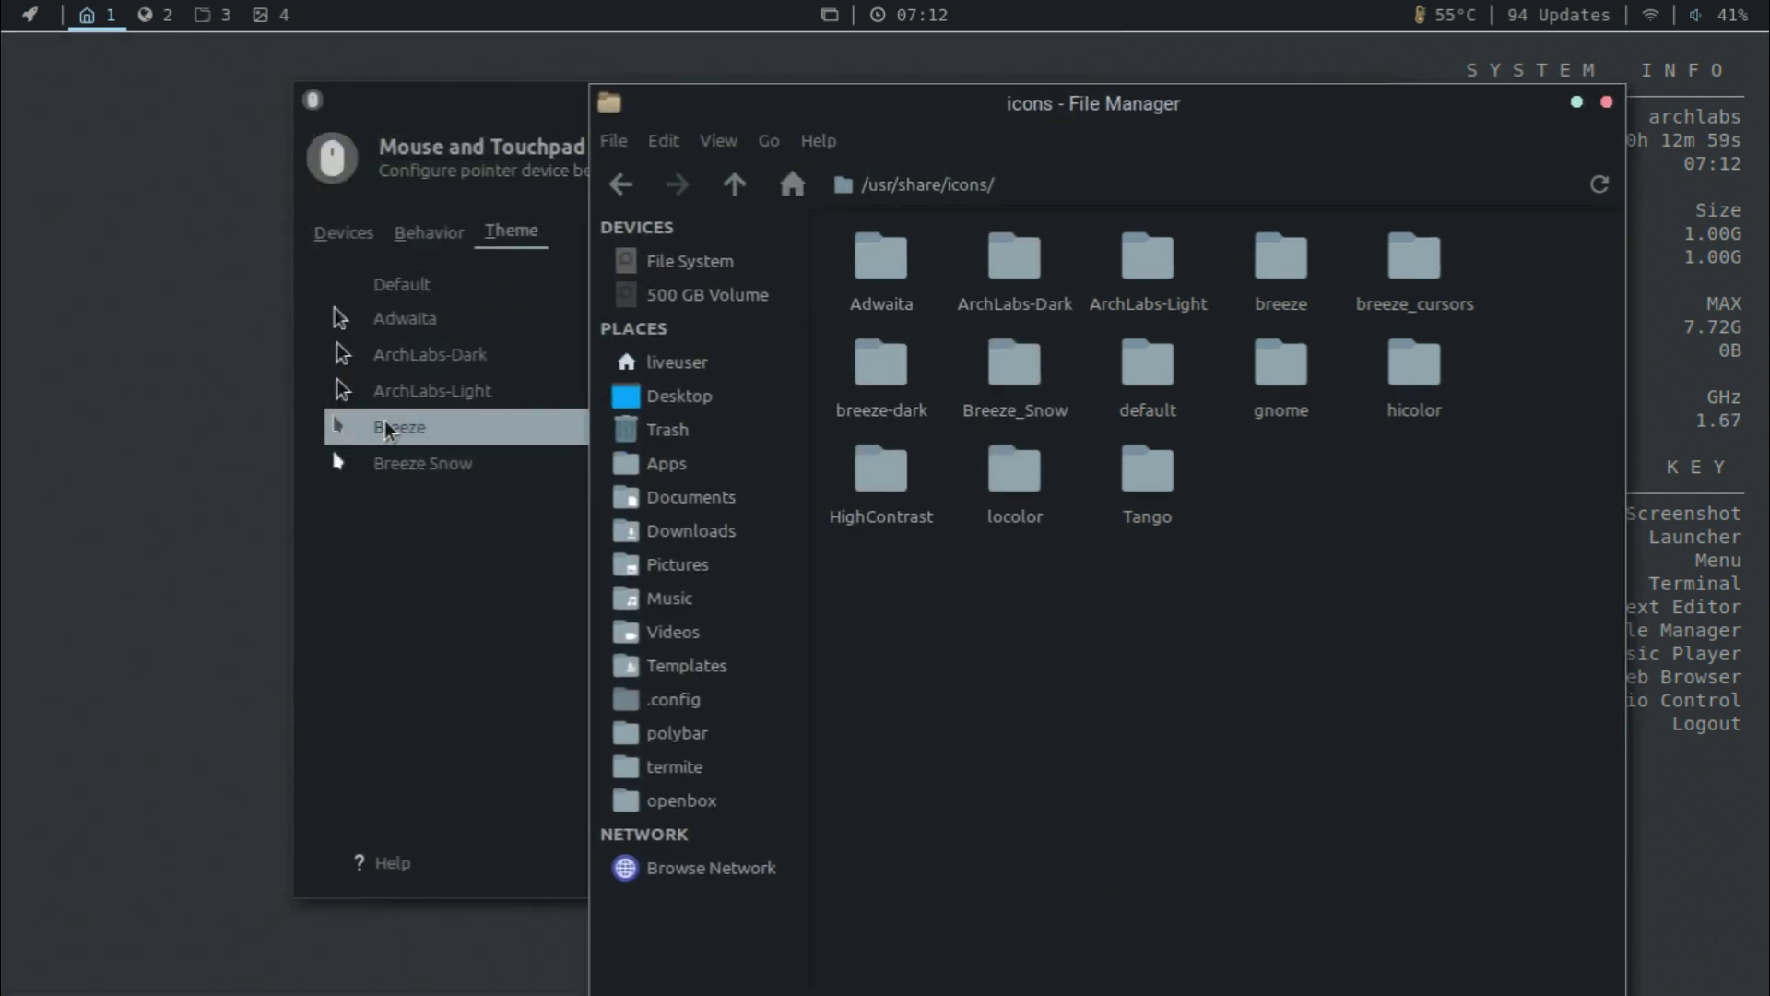
# Close the File Manager, set the pointer theme to Breeze Snow, and close Mouse and Touchpad.
pyautogui.click(1607, 102)
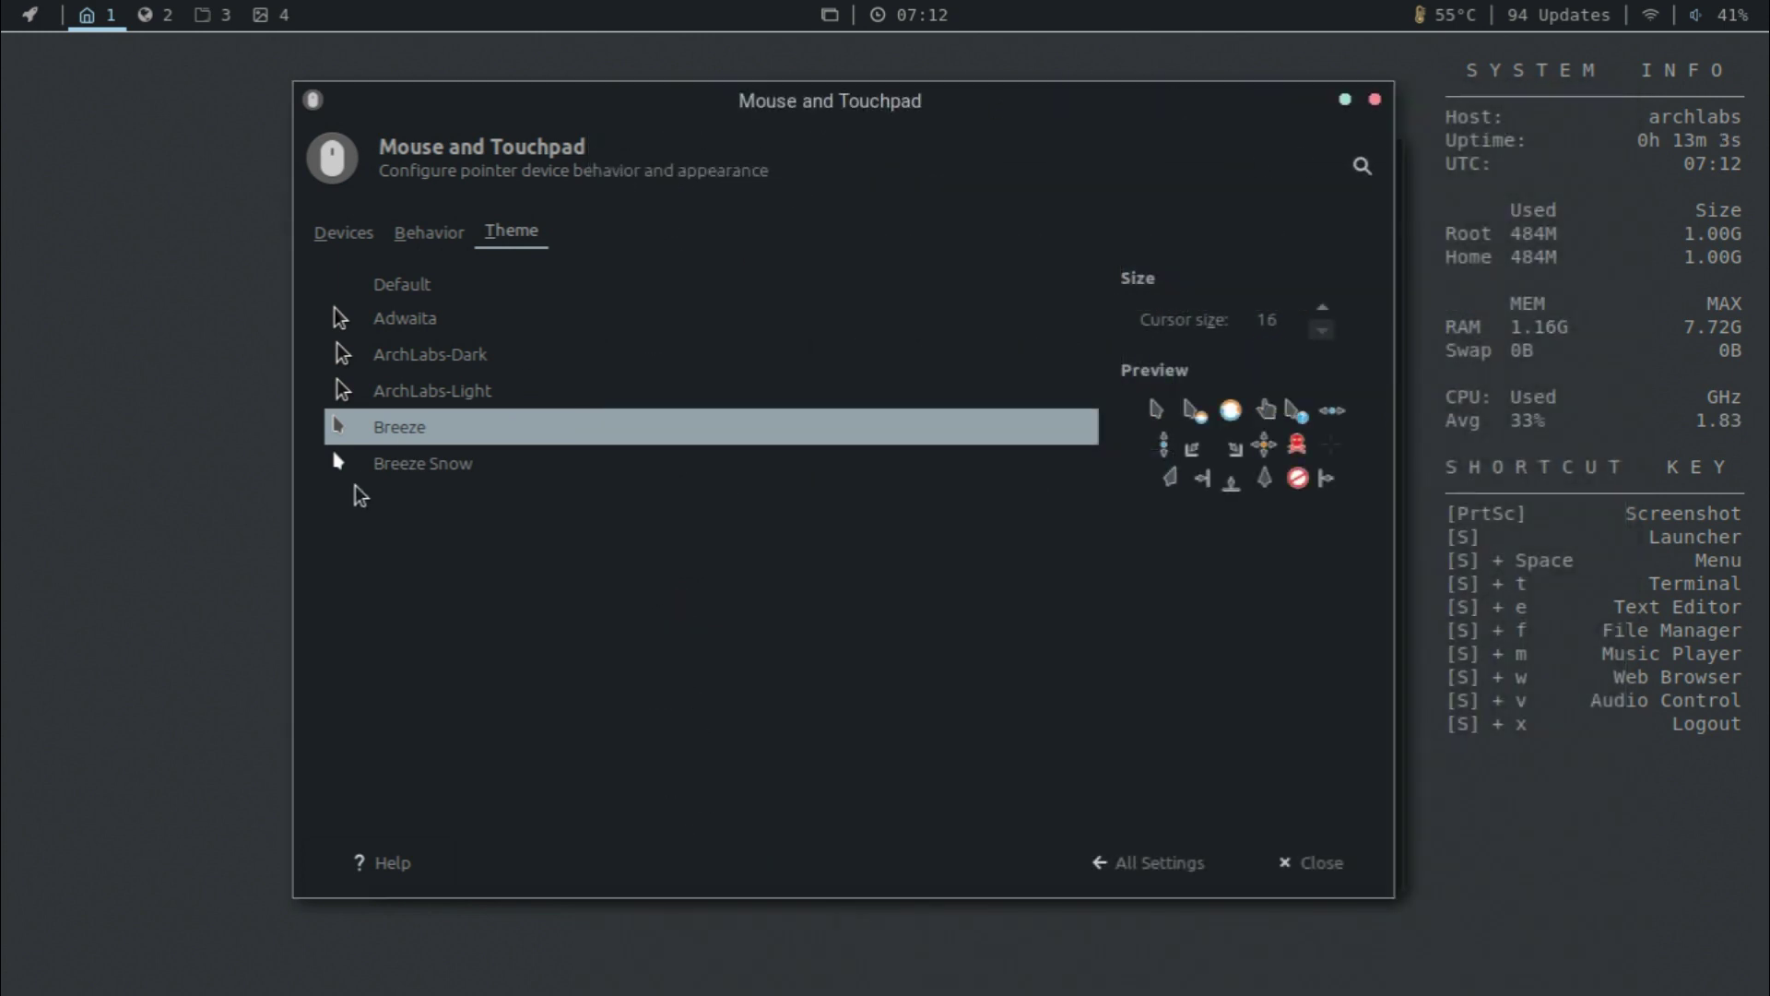
pyautogui.click(356, 469)
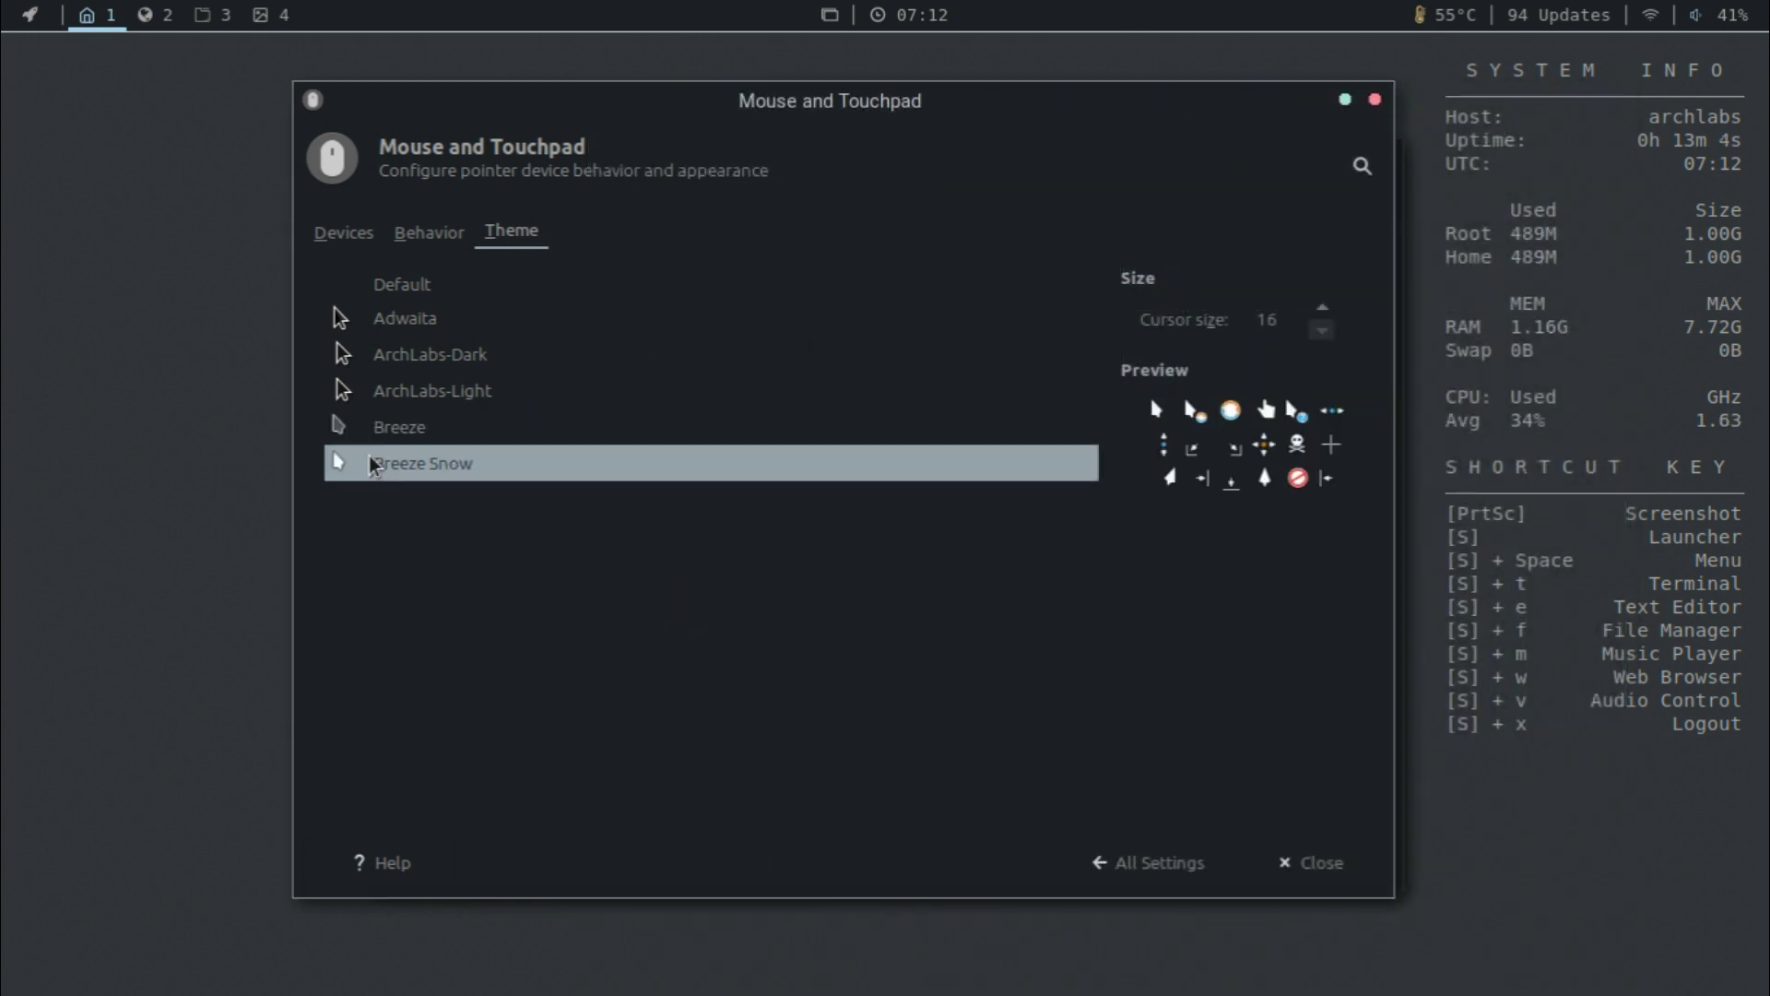
pyautogui.click(314, 238)
pyautogui.click(1374, 99)
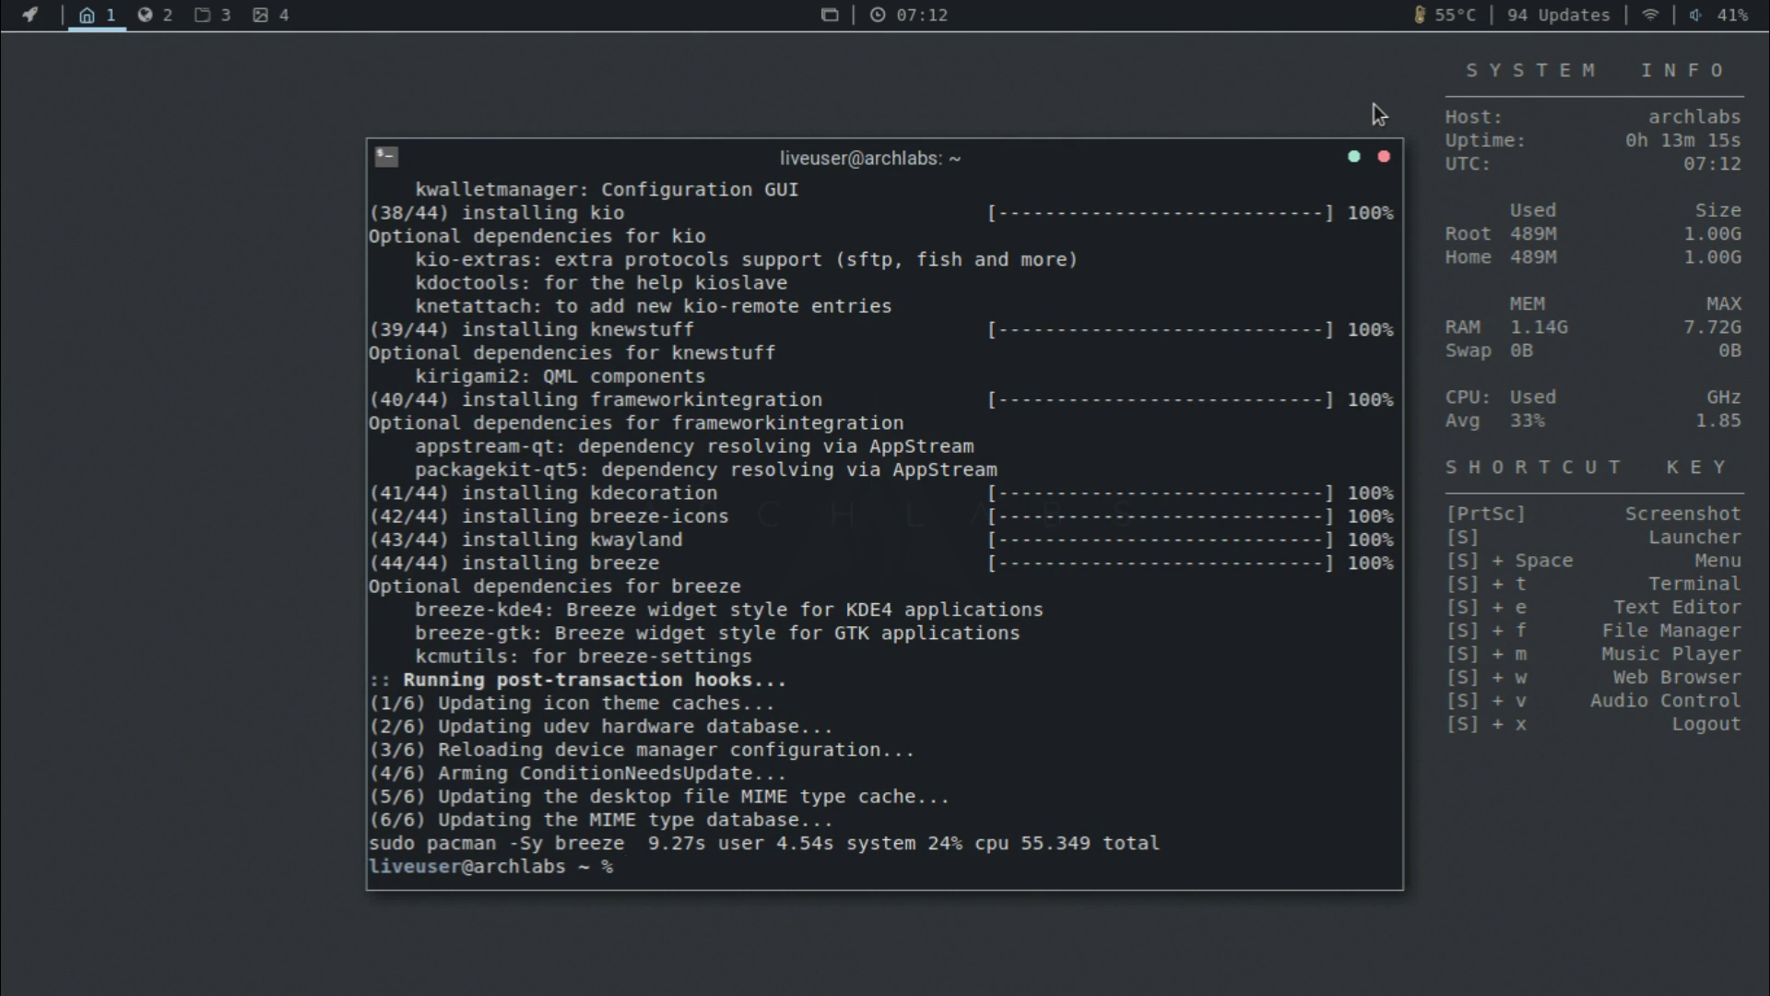
# Install adapta-gtk-theme with 'sudo pacman -Sy adapta-gtk-theme', confirming with y.
pyautogui.write('sudo pacman -')
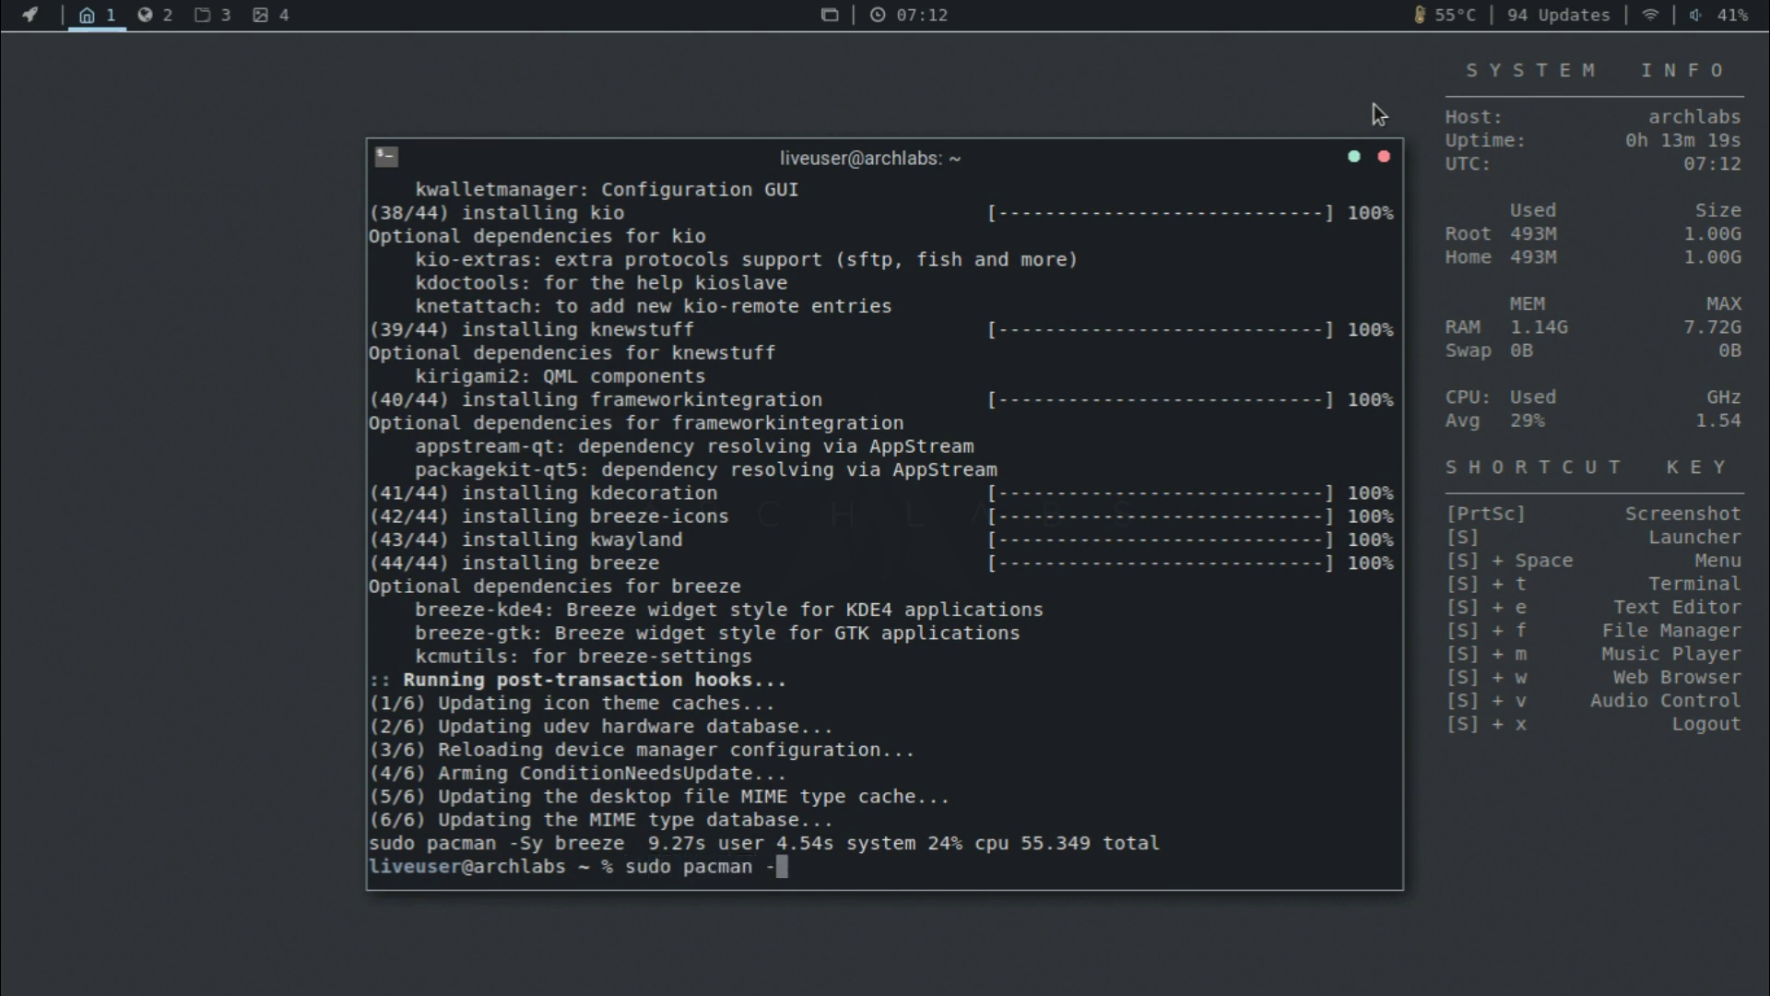
pyautogui.write('Sy adapta-g')
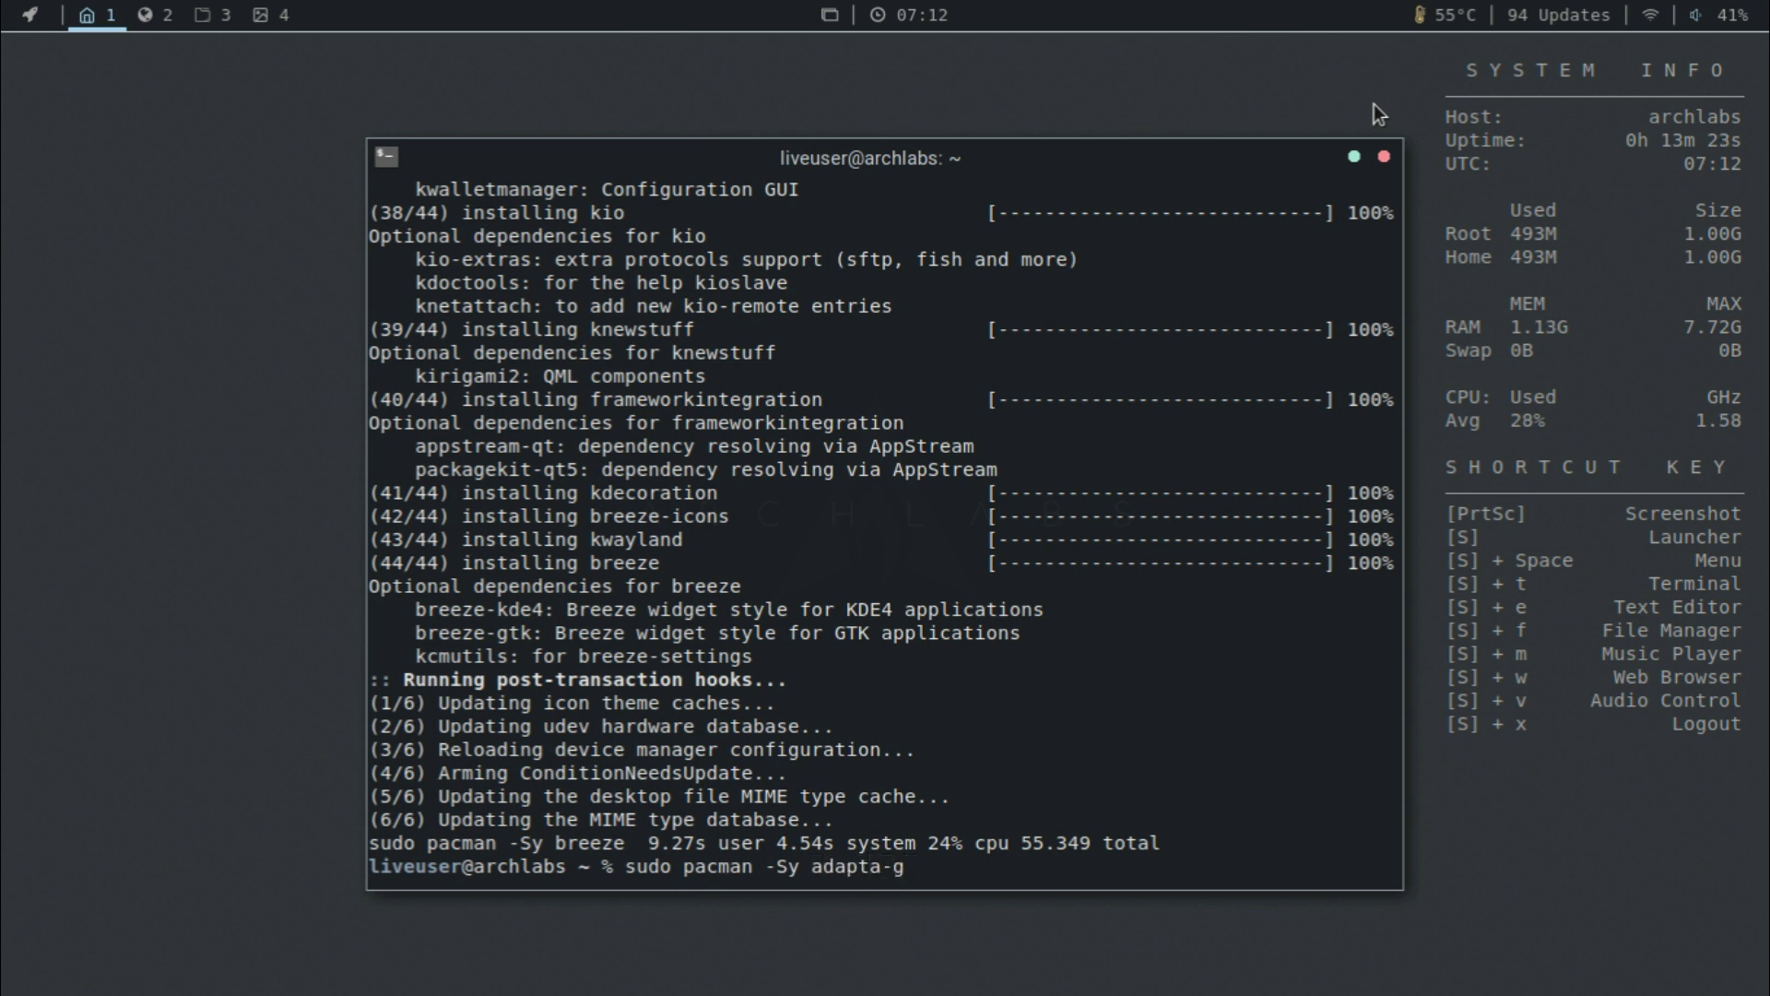
pyautogui.write('tk-theme')
pyautogui.press('Return')
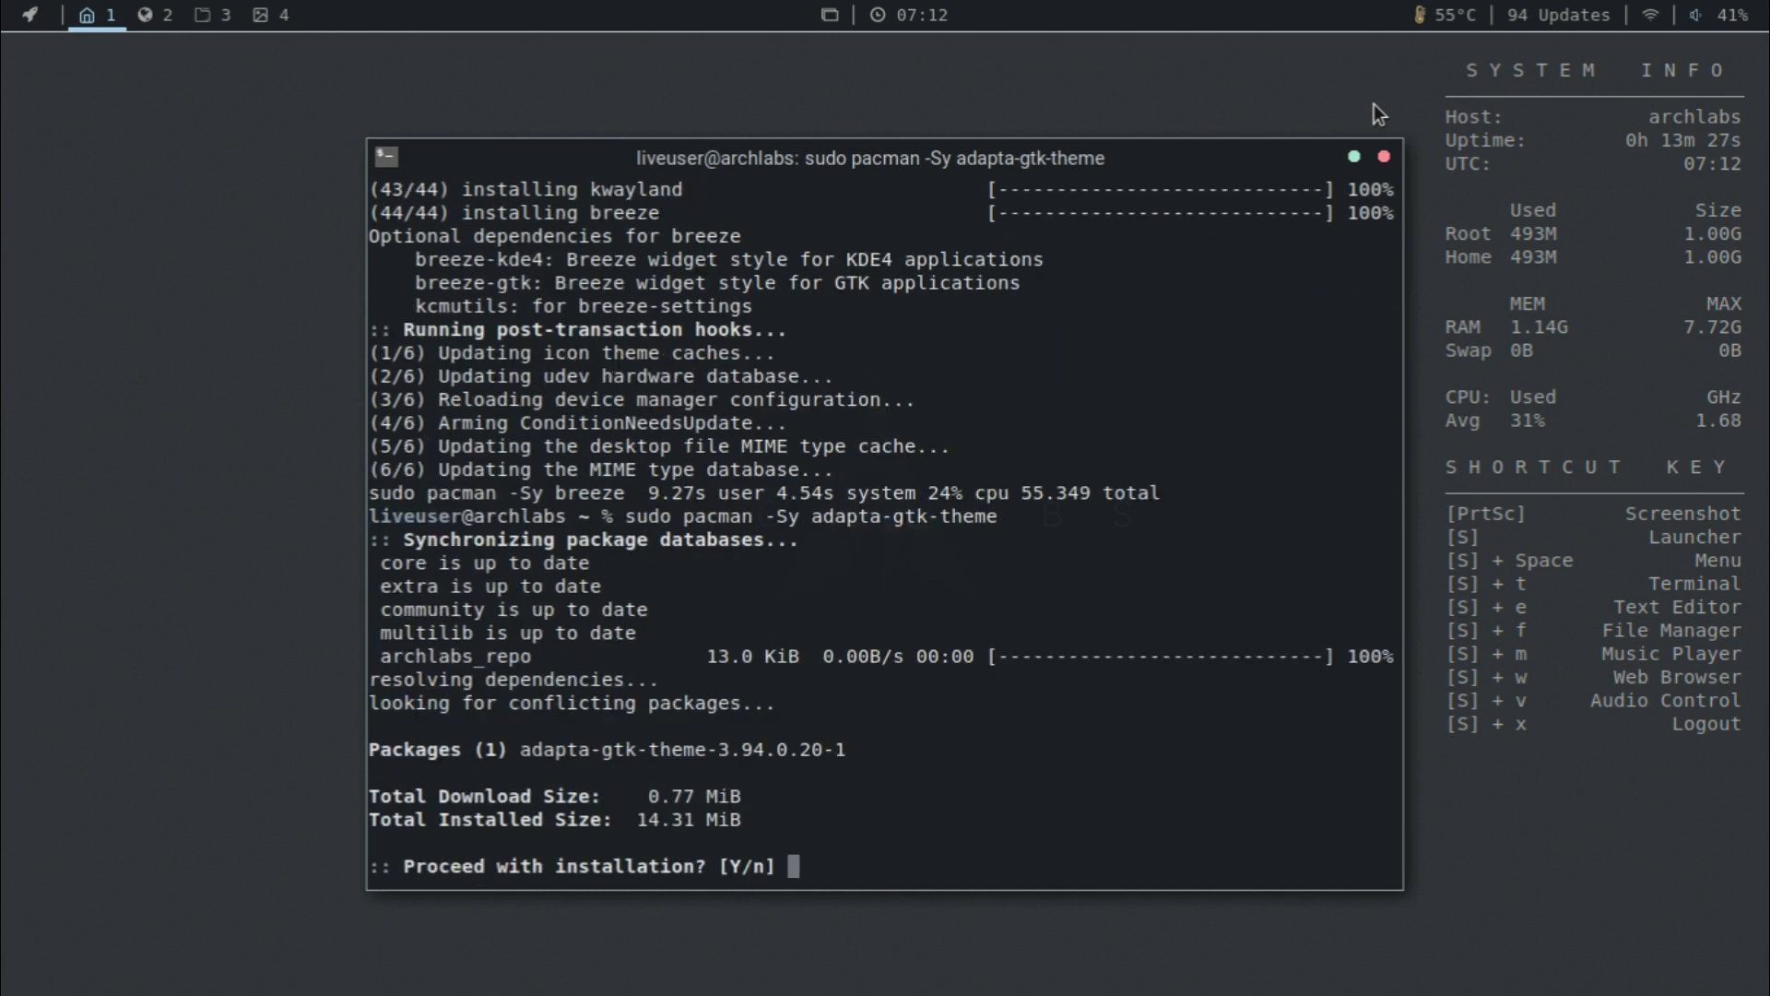
pyautogui.write('y')
pyautogui.press('Return')
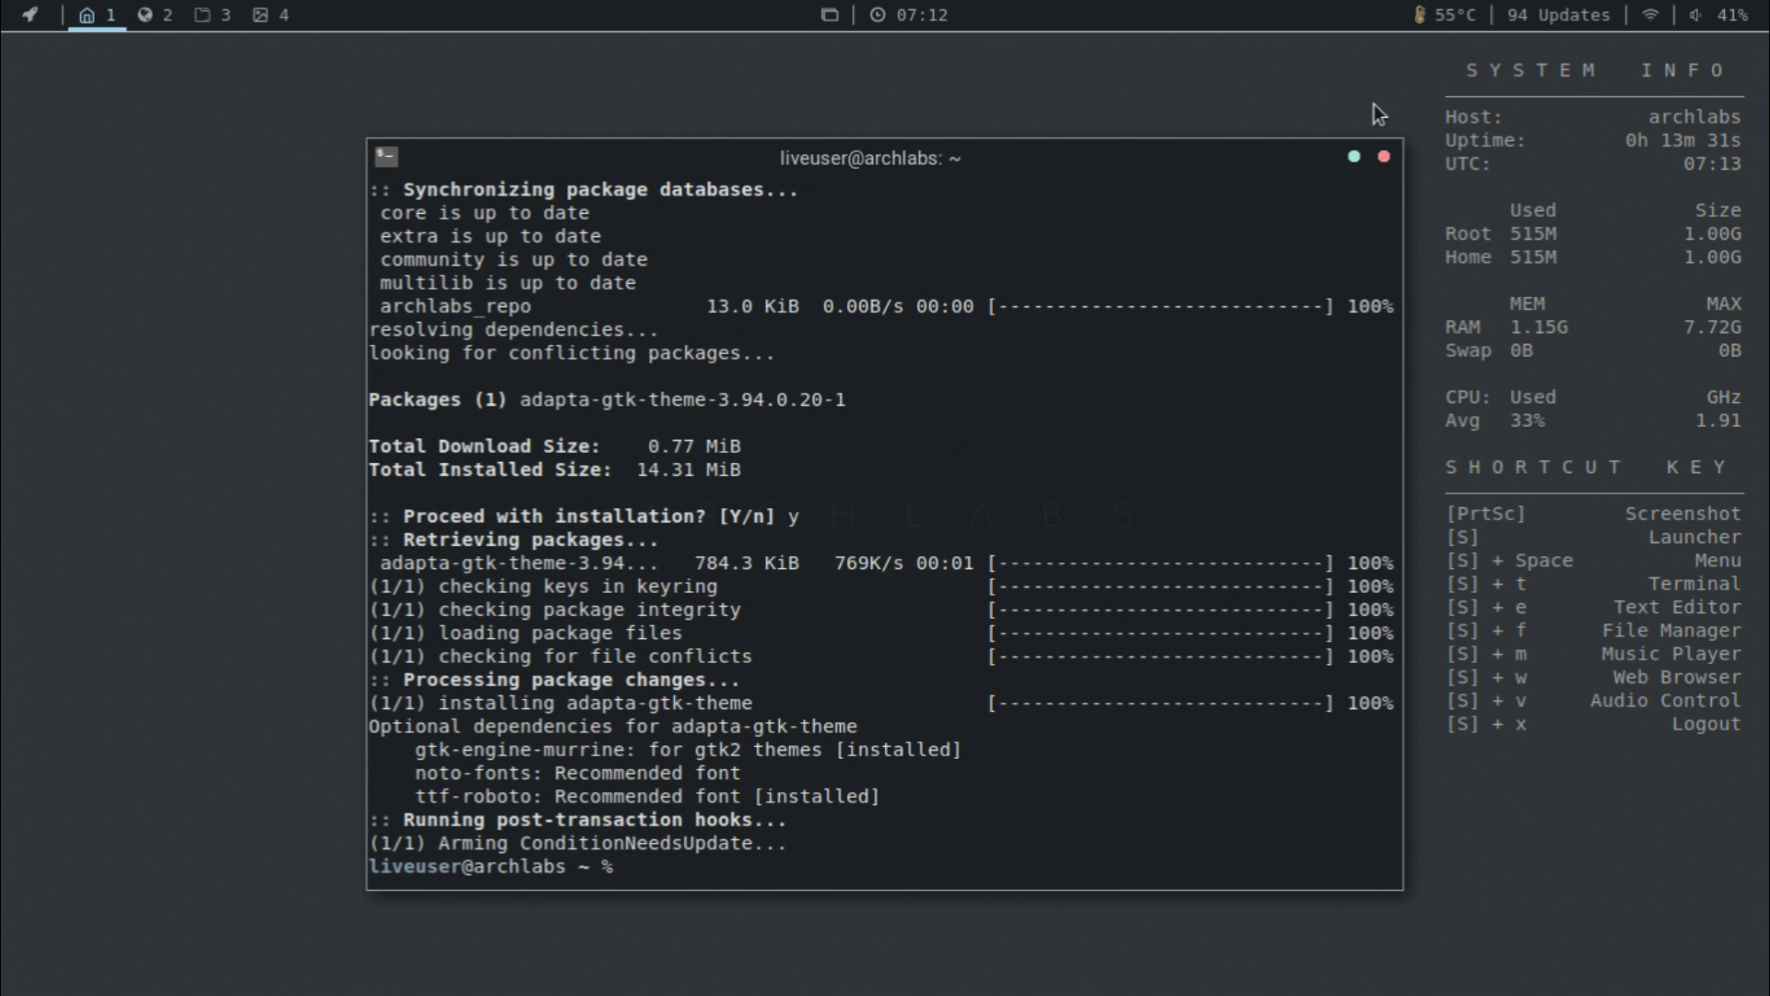
# Bring up Preferences > Openbox in the desktop menu.
pyautogui.rightClick(174, 229)
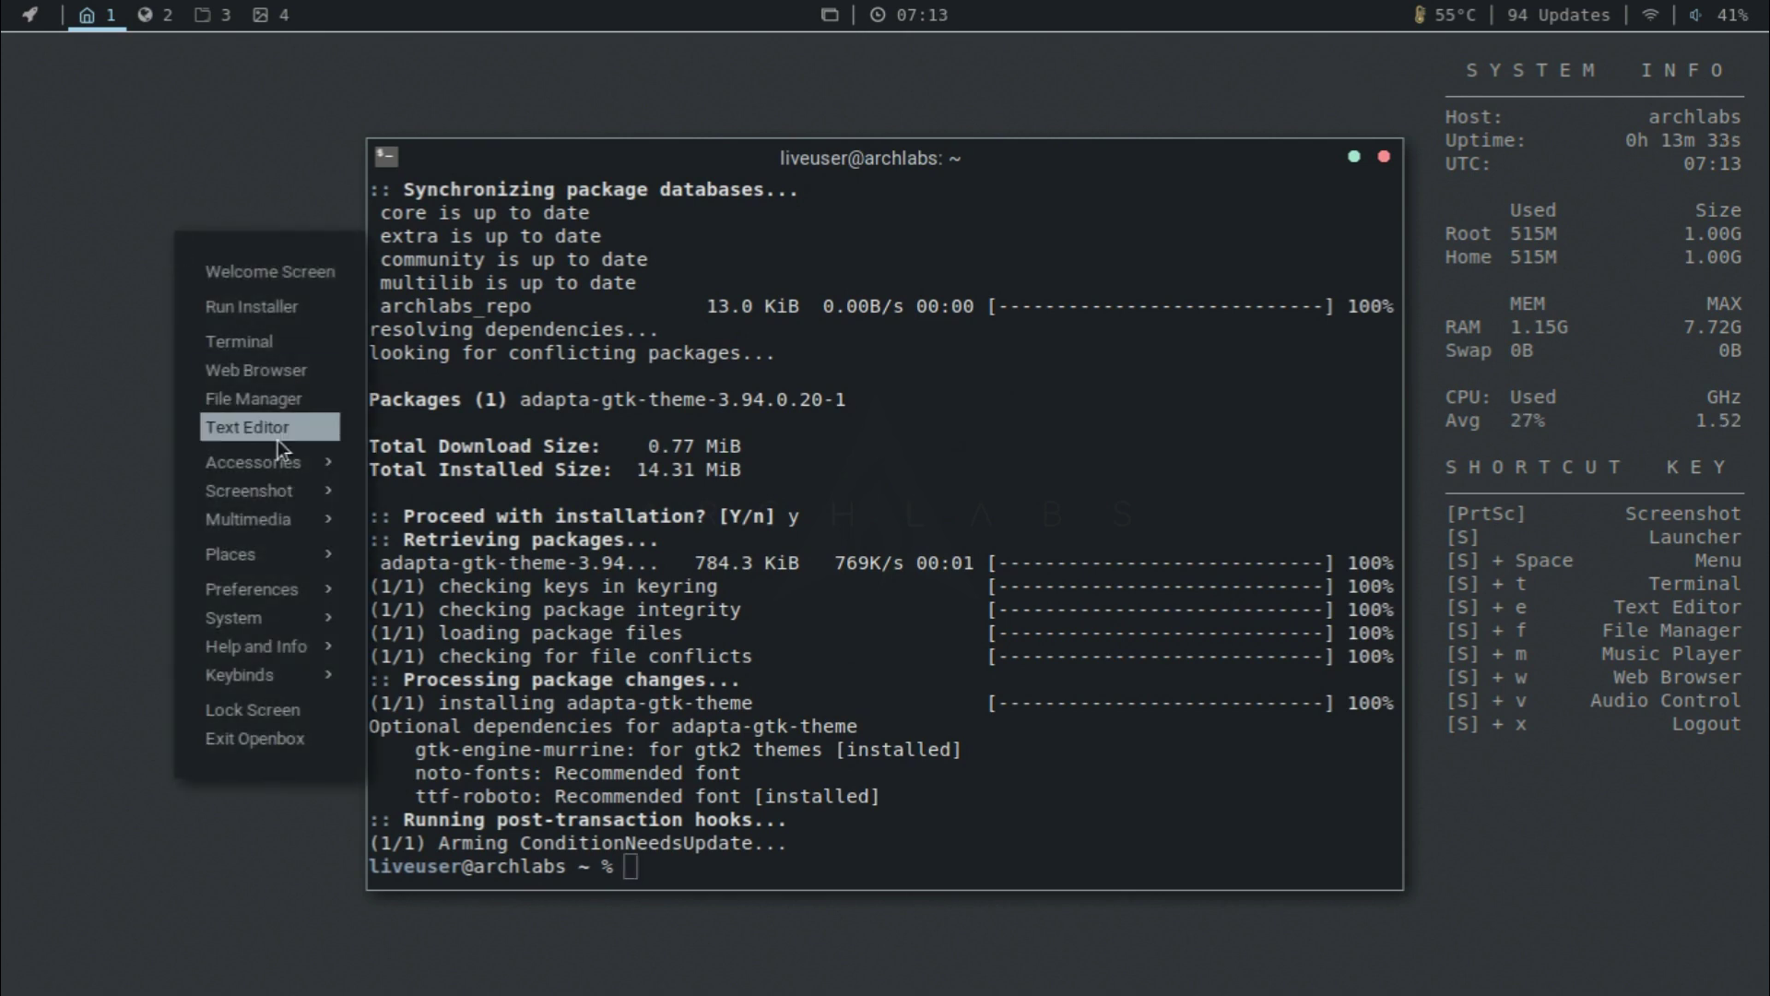
pyautogui.moveTo(257, 588)
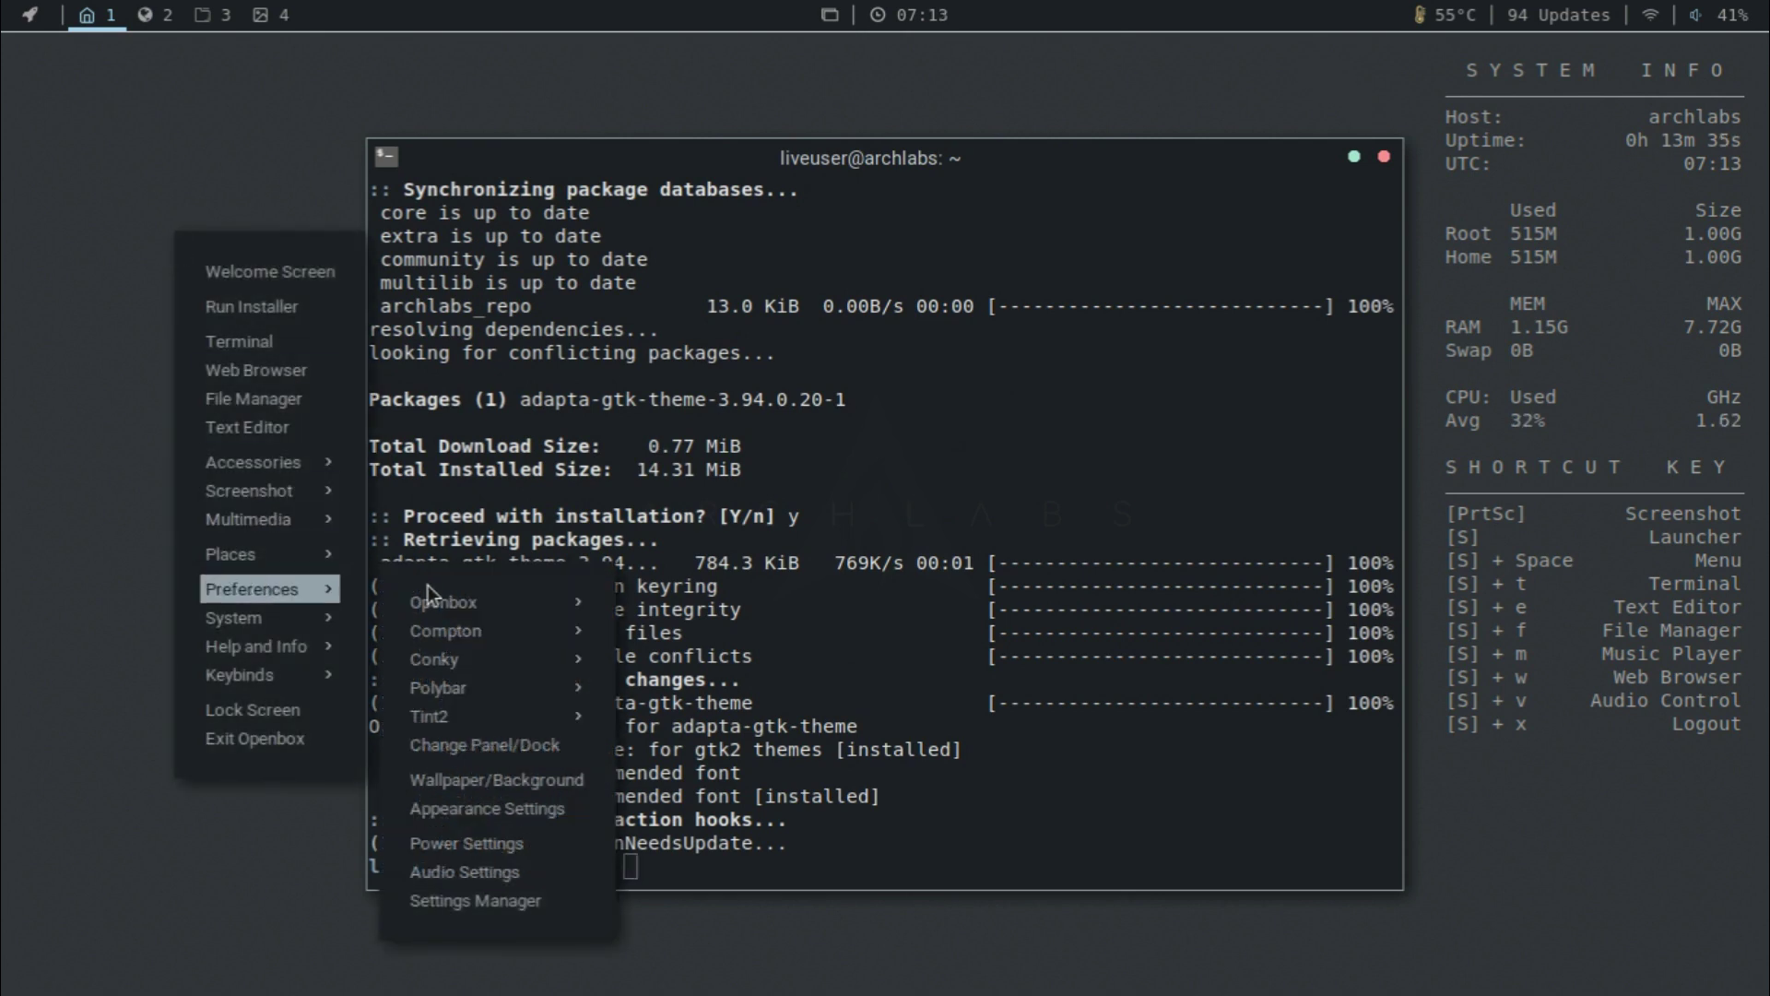
pyautogui.moveTo(433, 598)
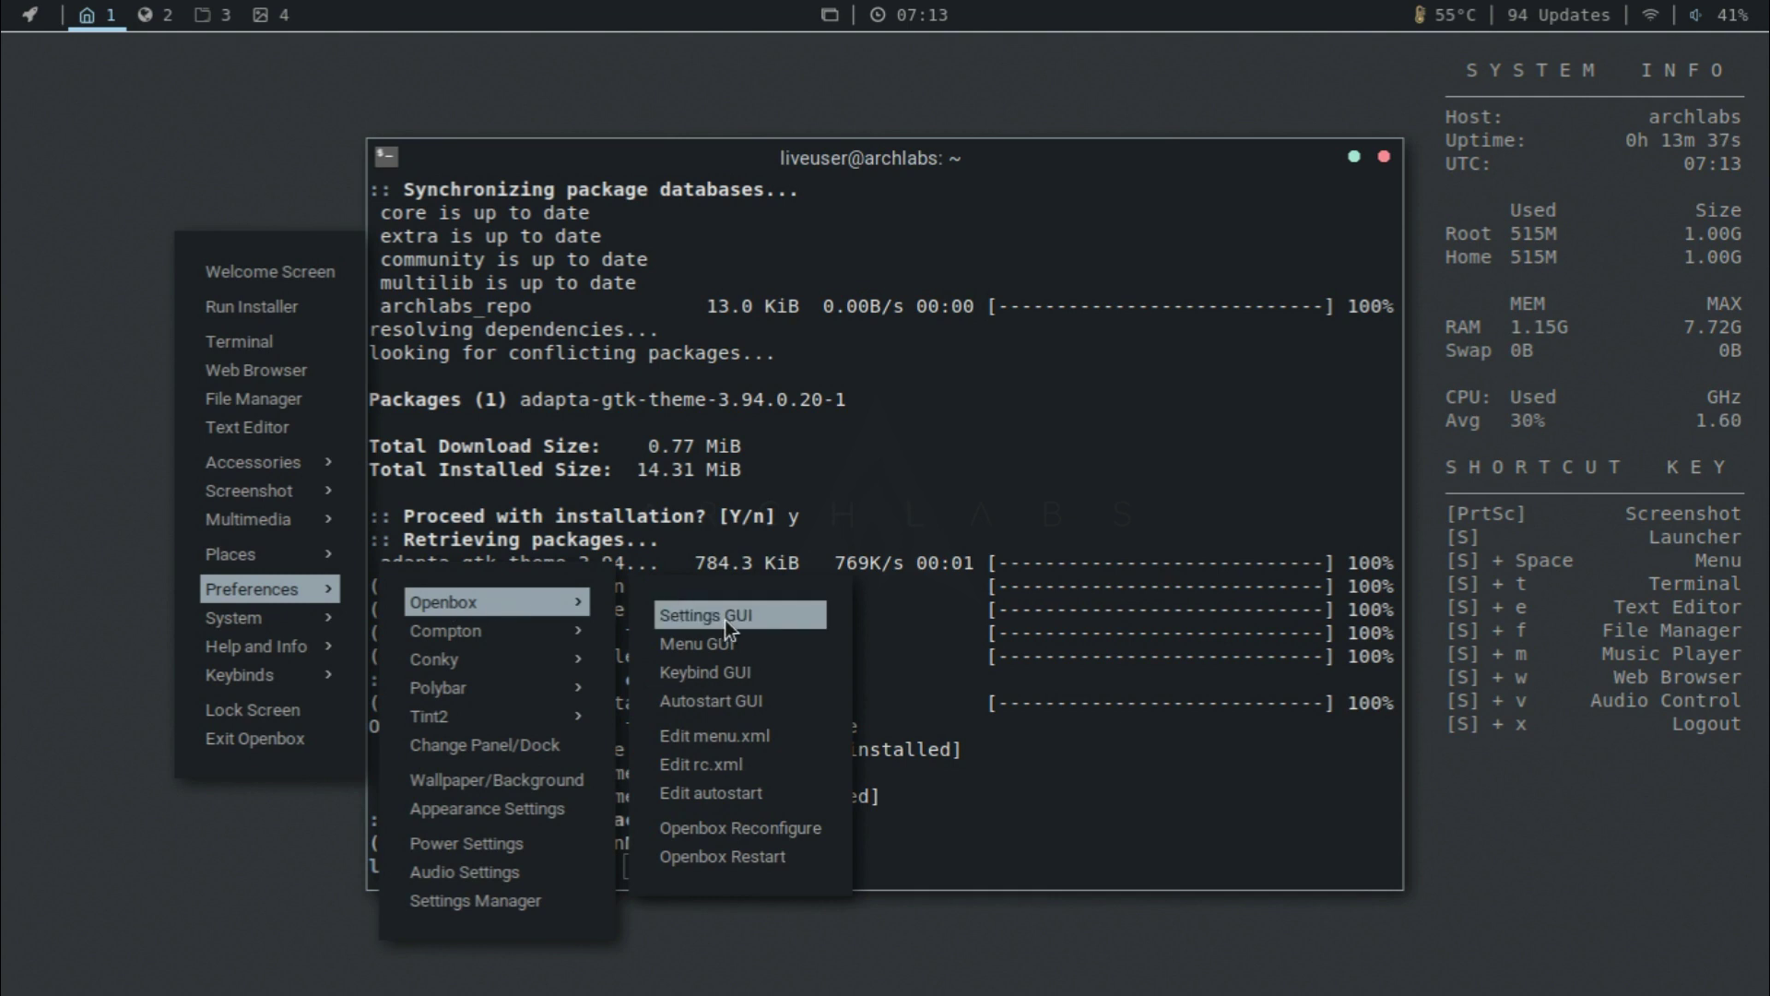
# In Openbox Configuration Manager, compare Adapta themes and apply Adapta-Nokto as the window theme.
pyautogui.click(725, 618)
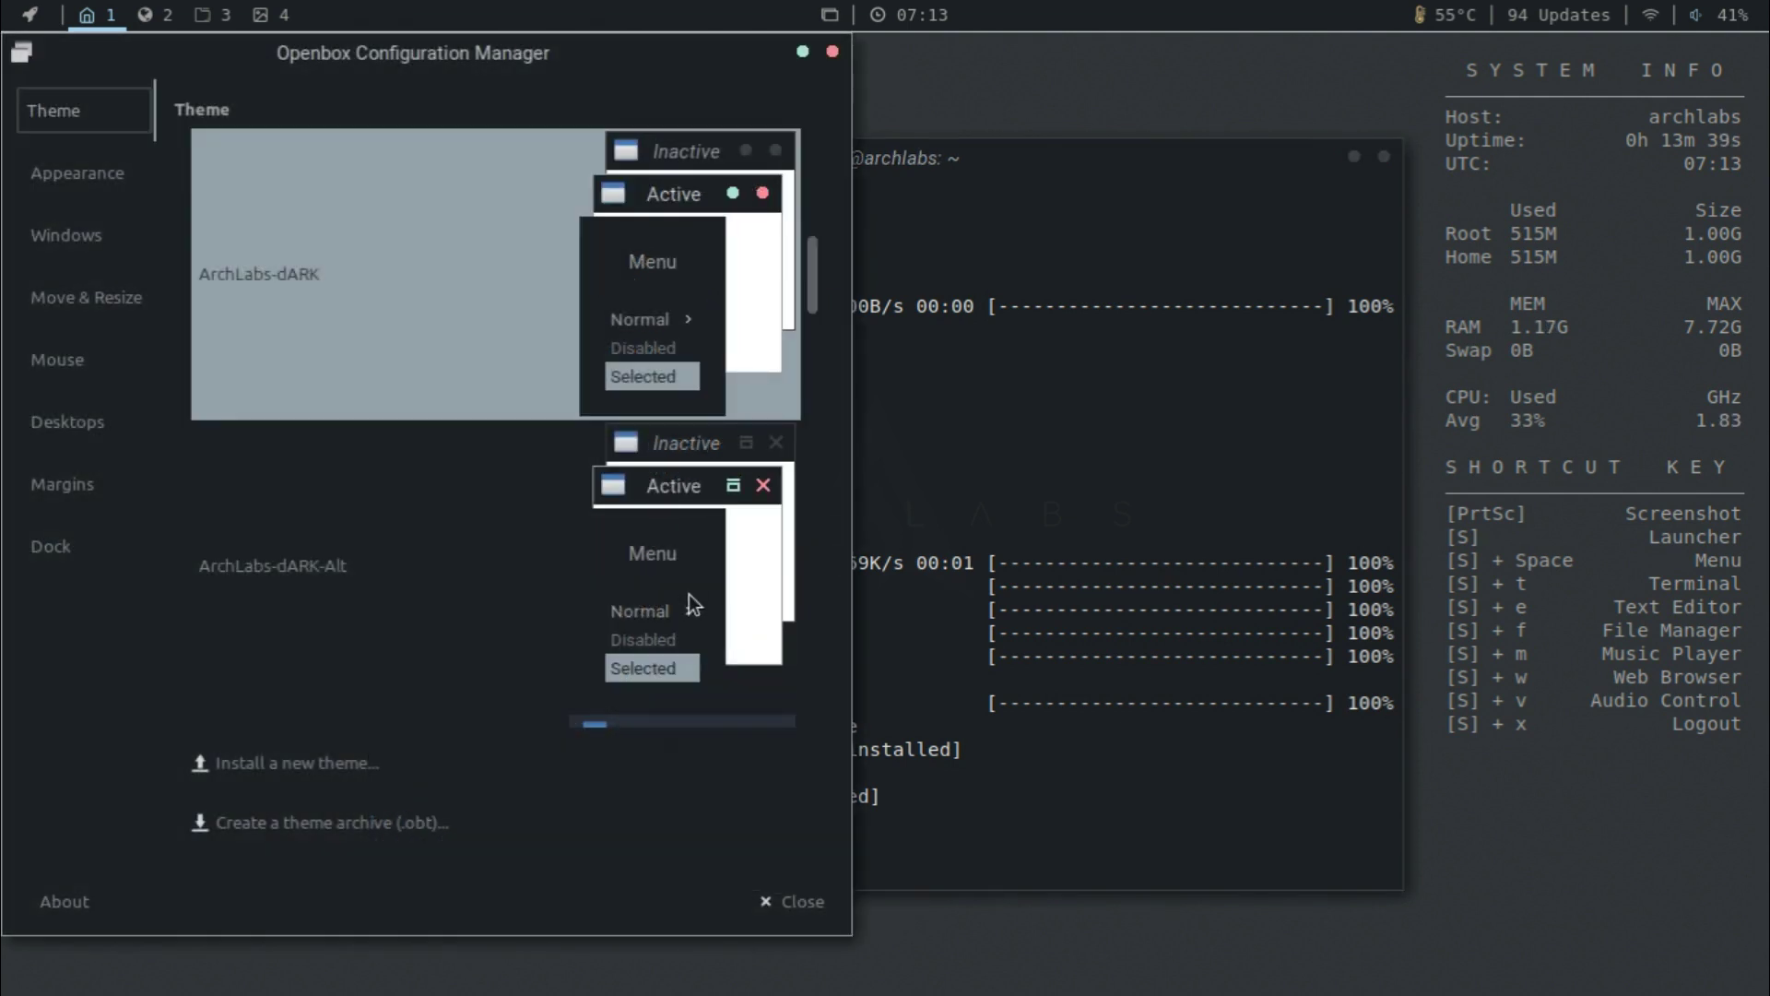
pyautogui.scroll(5, 693, 432)
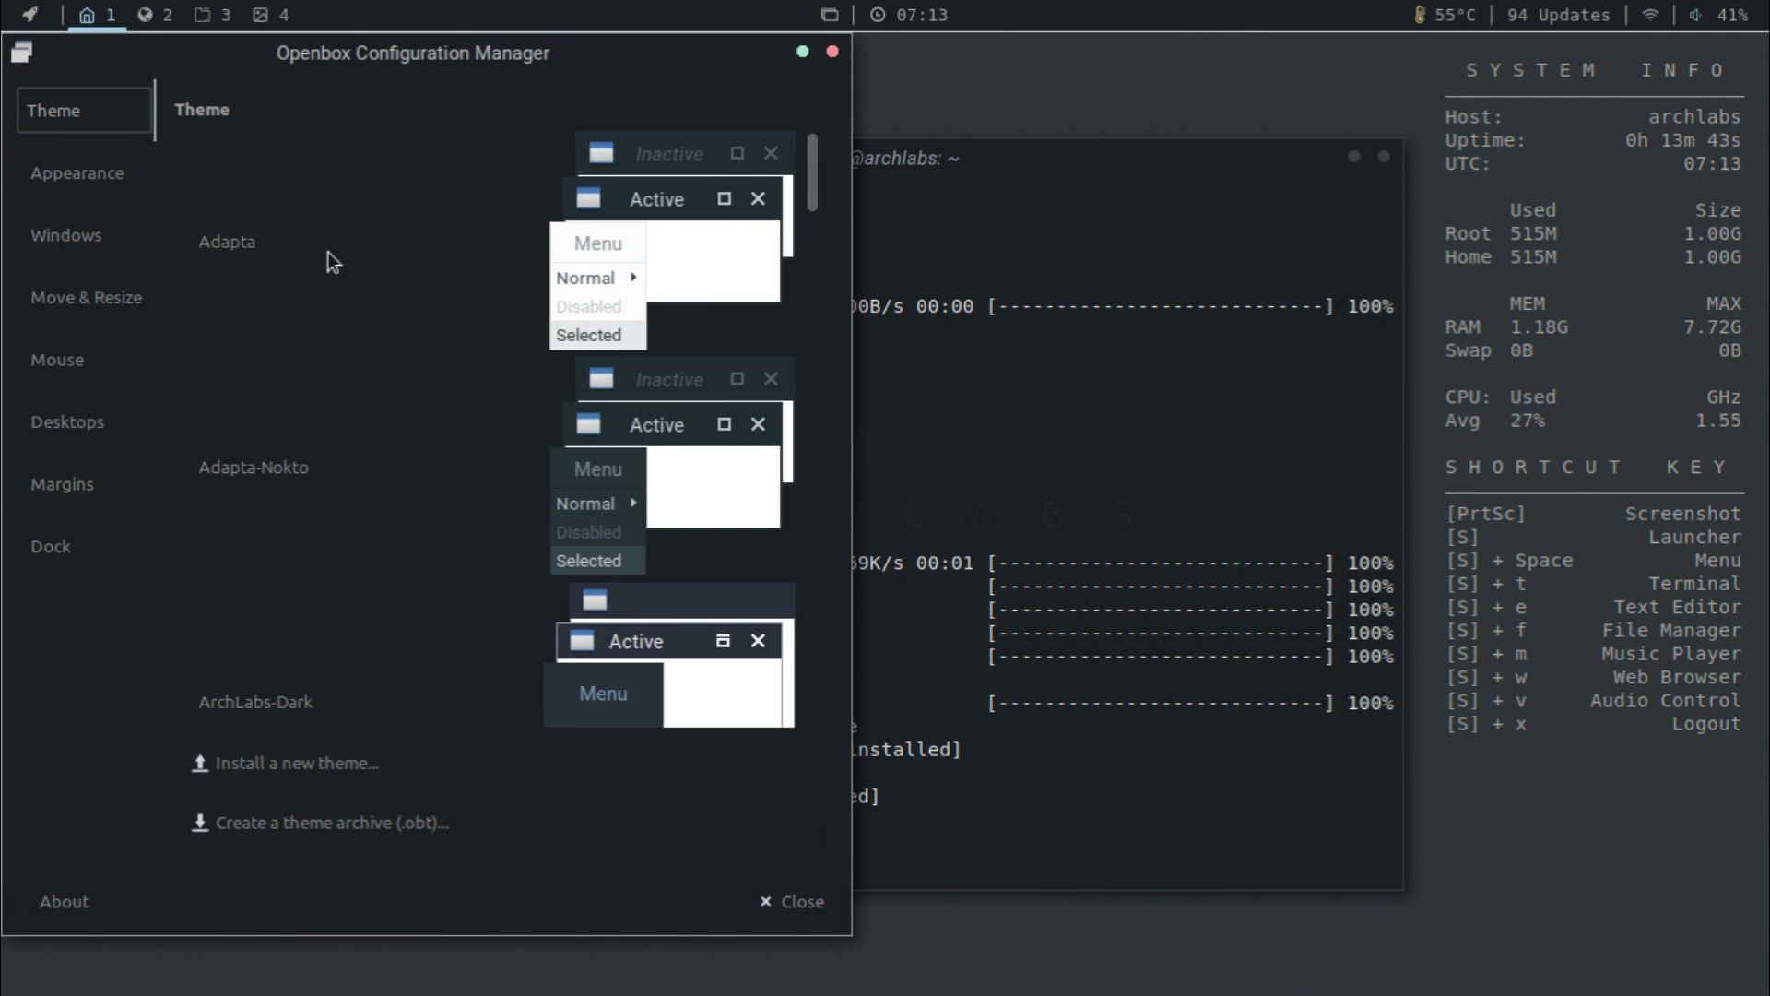
pyautogui.scroll(-2, 328, 252)
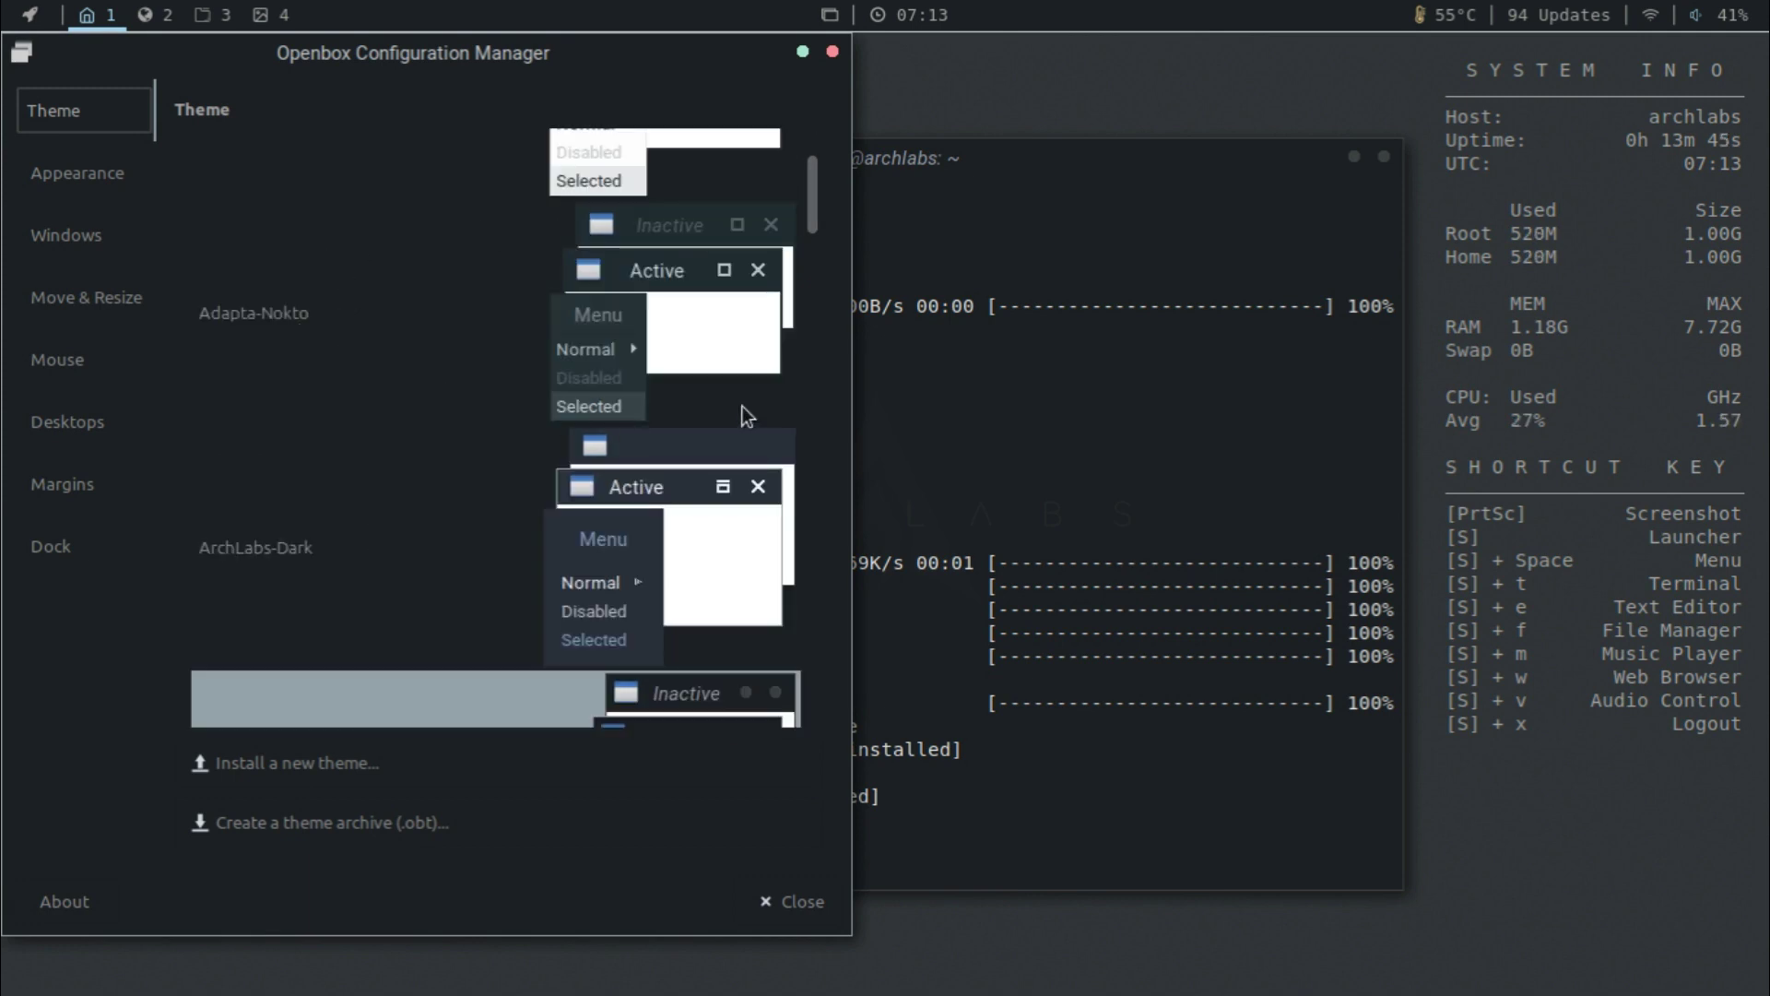
pyautogui.scroll(2, 810, 201)
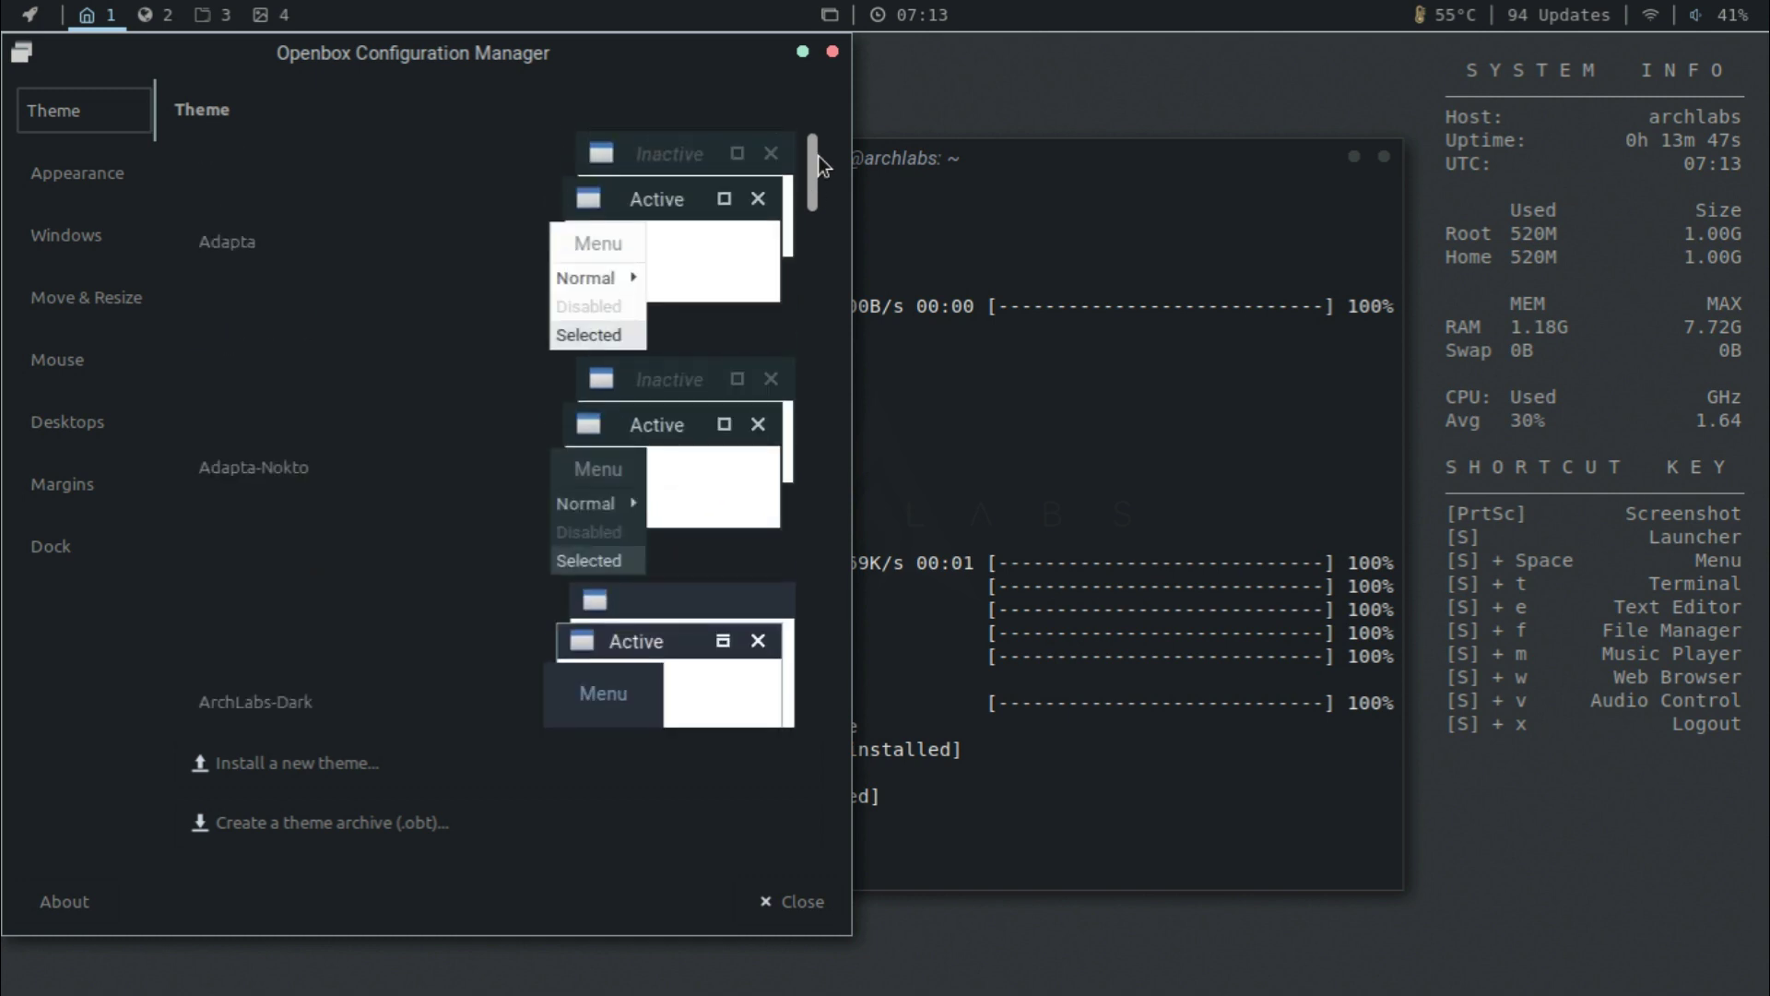
pyautogui.moveTo(812, 174); pyautogui.dragTo(848, 53)
pyautogui.click(739, 185)
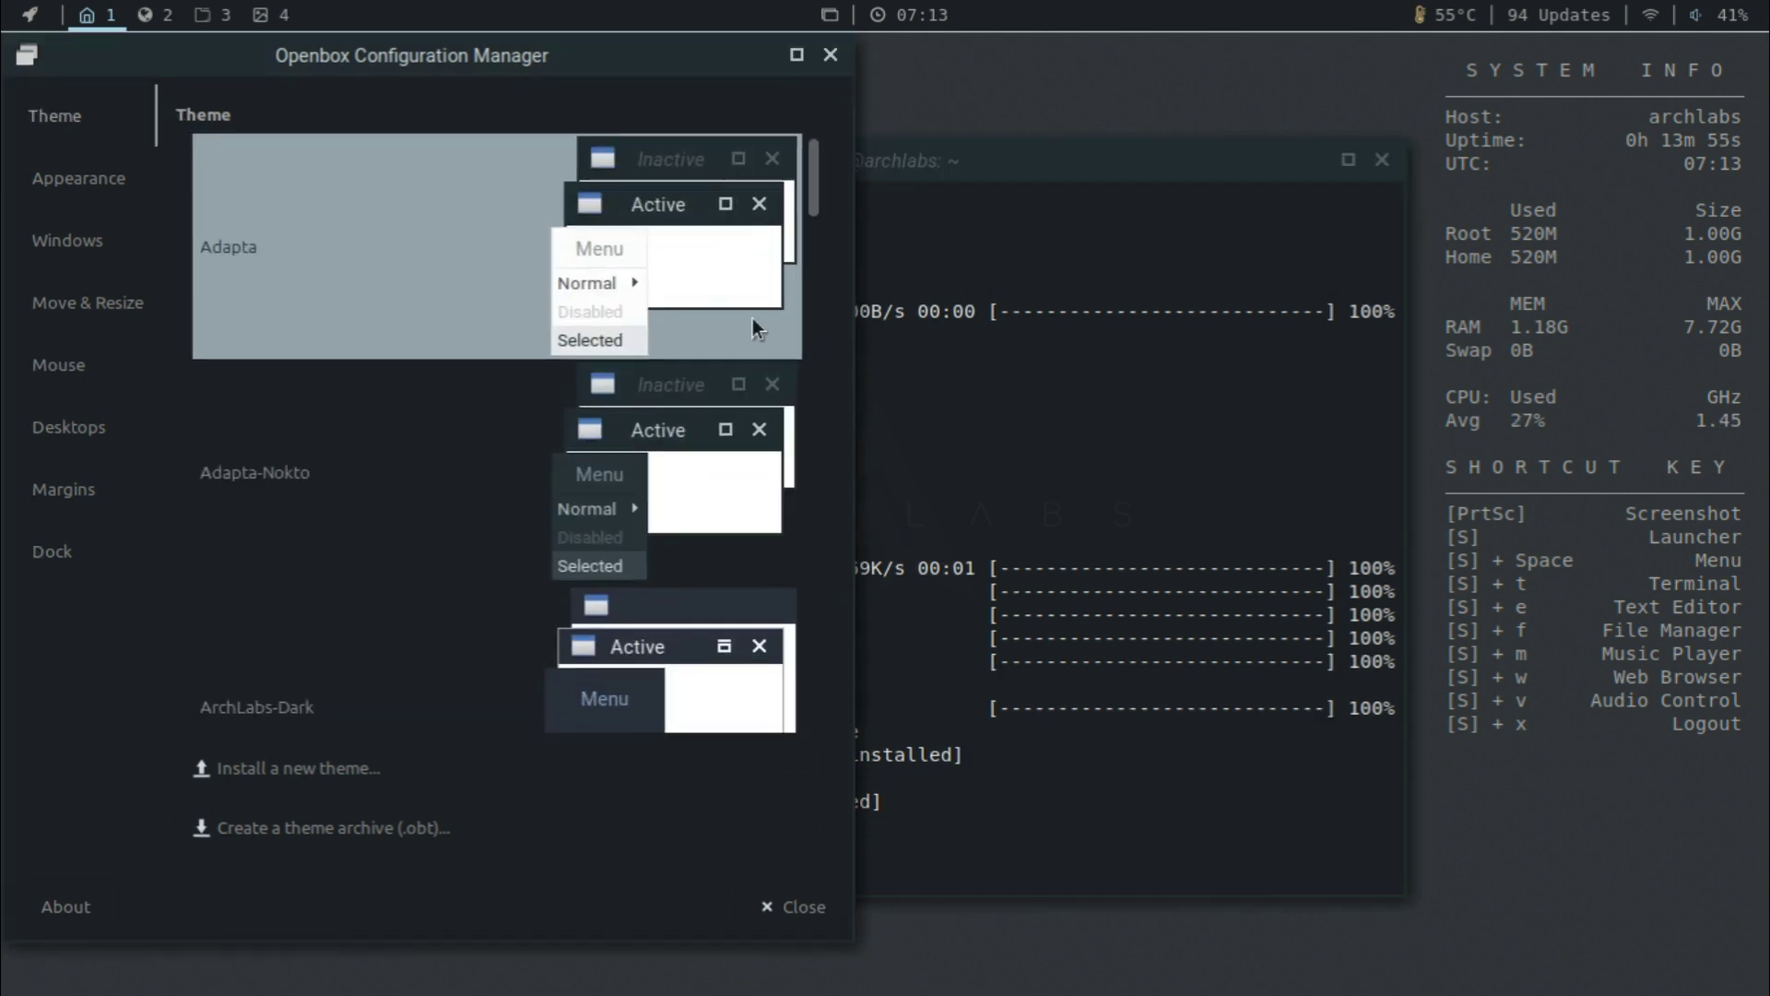
pyautogui.click(748, 435)
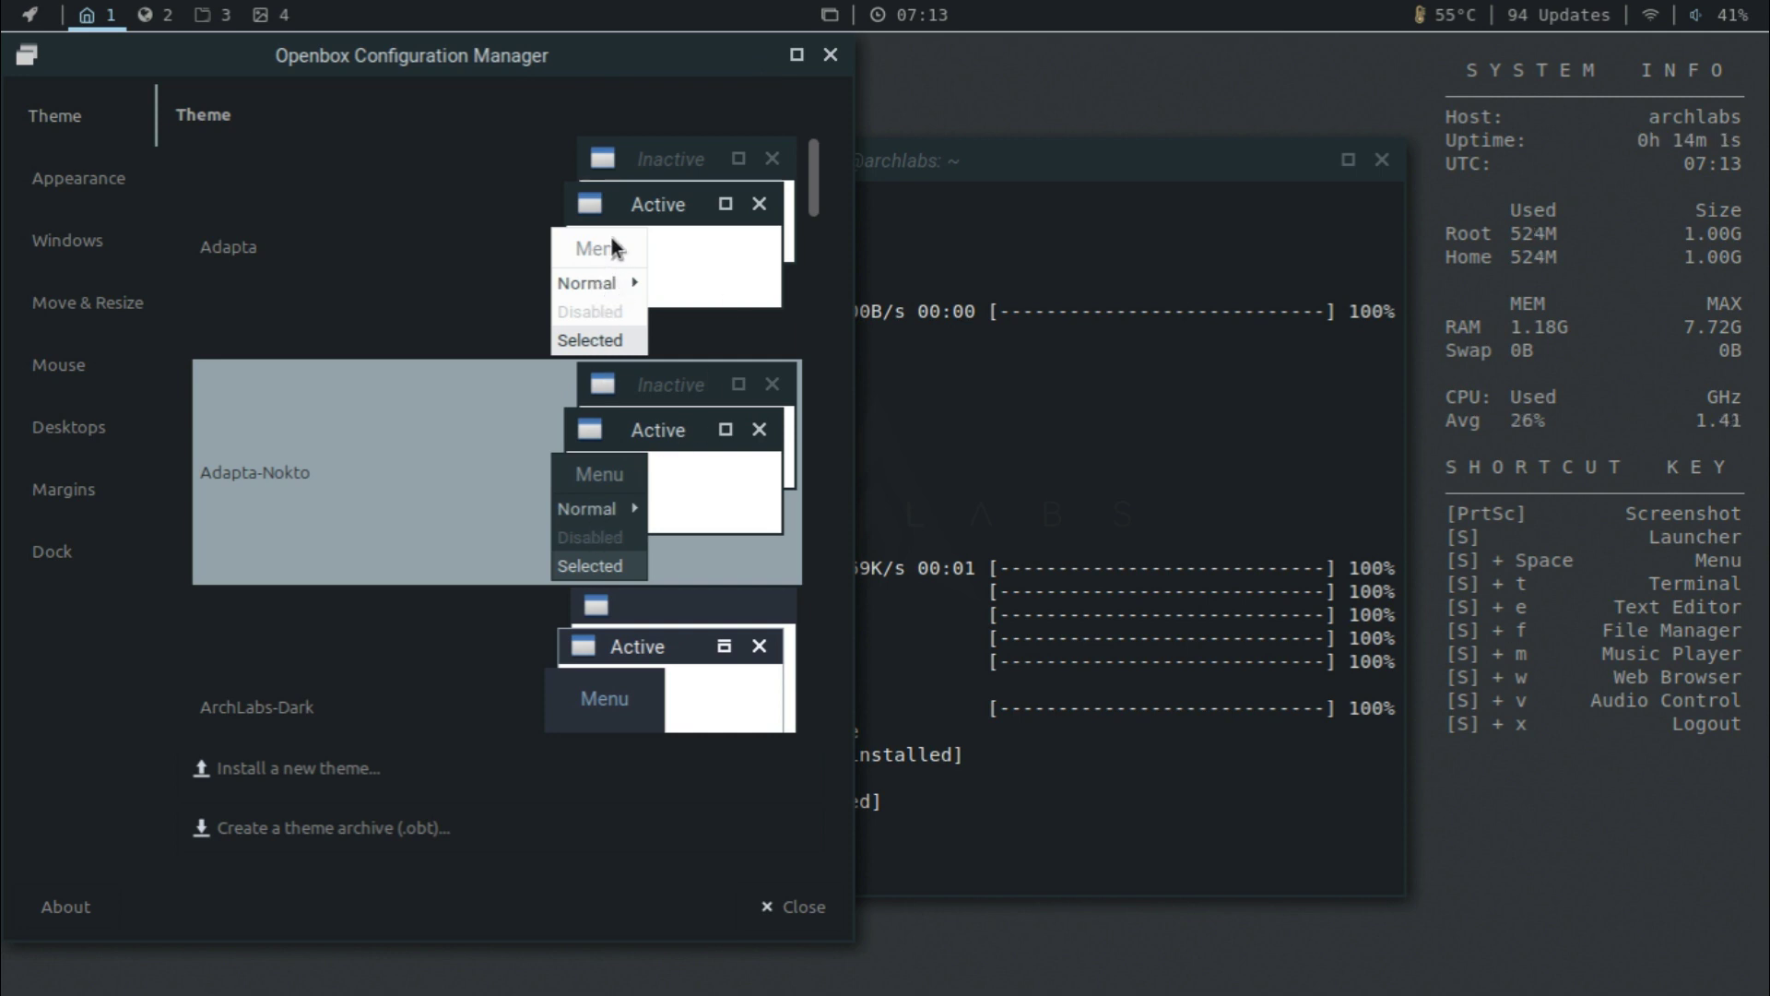
pyautogui.click(643, 271)
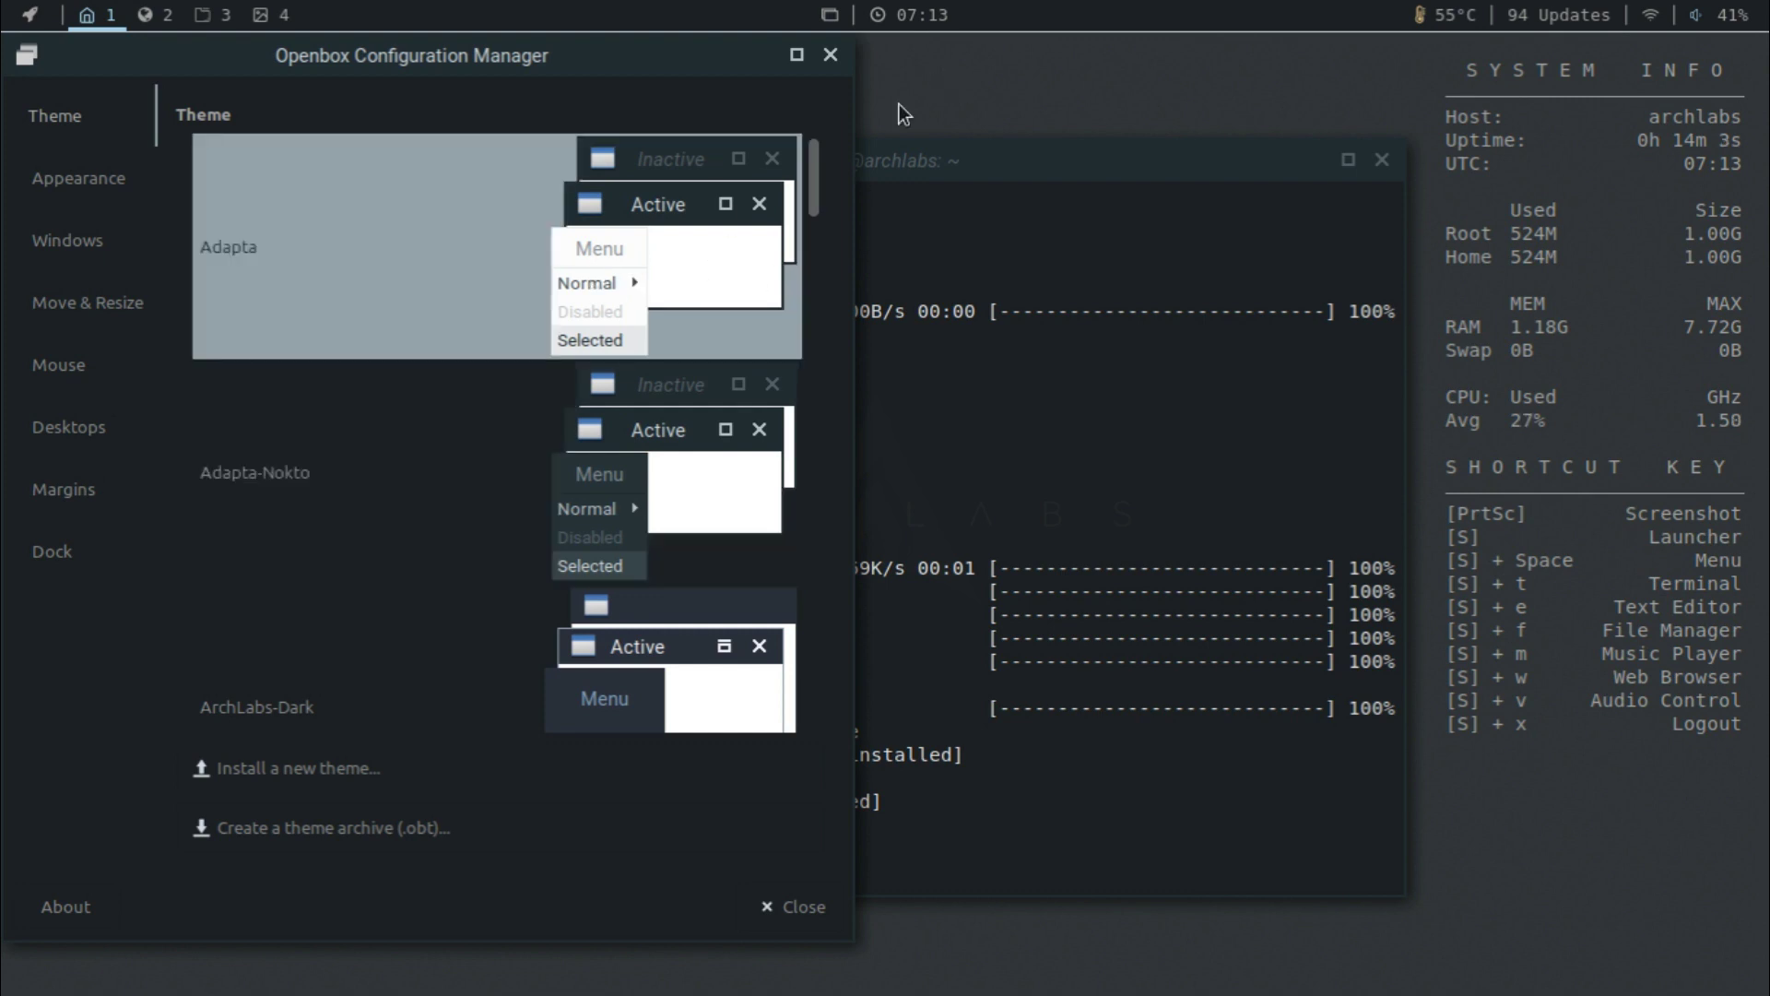
pyautogui.rightClick(994, 74)
pyautogui.click(565, 343)
pyautogui.click(618, 430)
# Launch the File Manager from the desktop menu.
pyautogui.rightClick(992, 73)
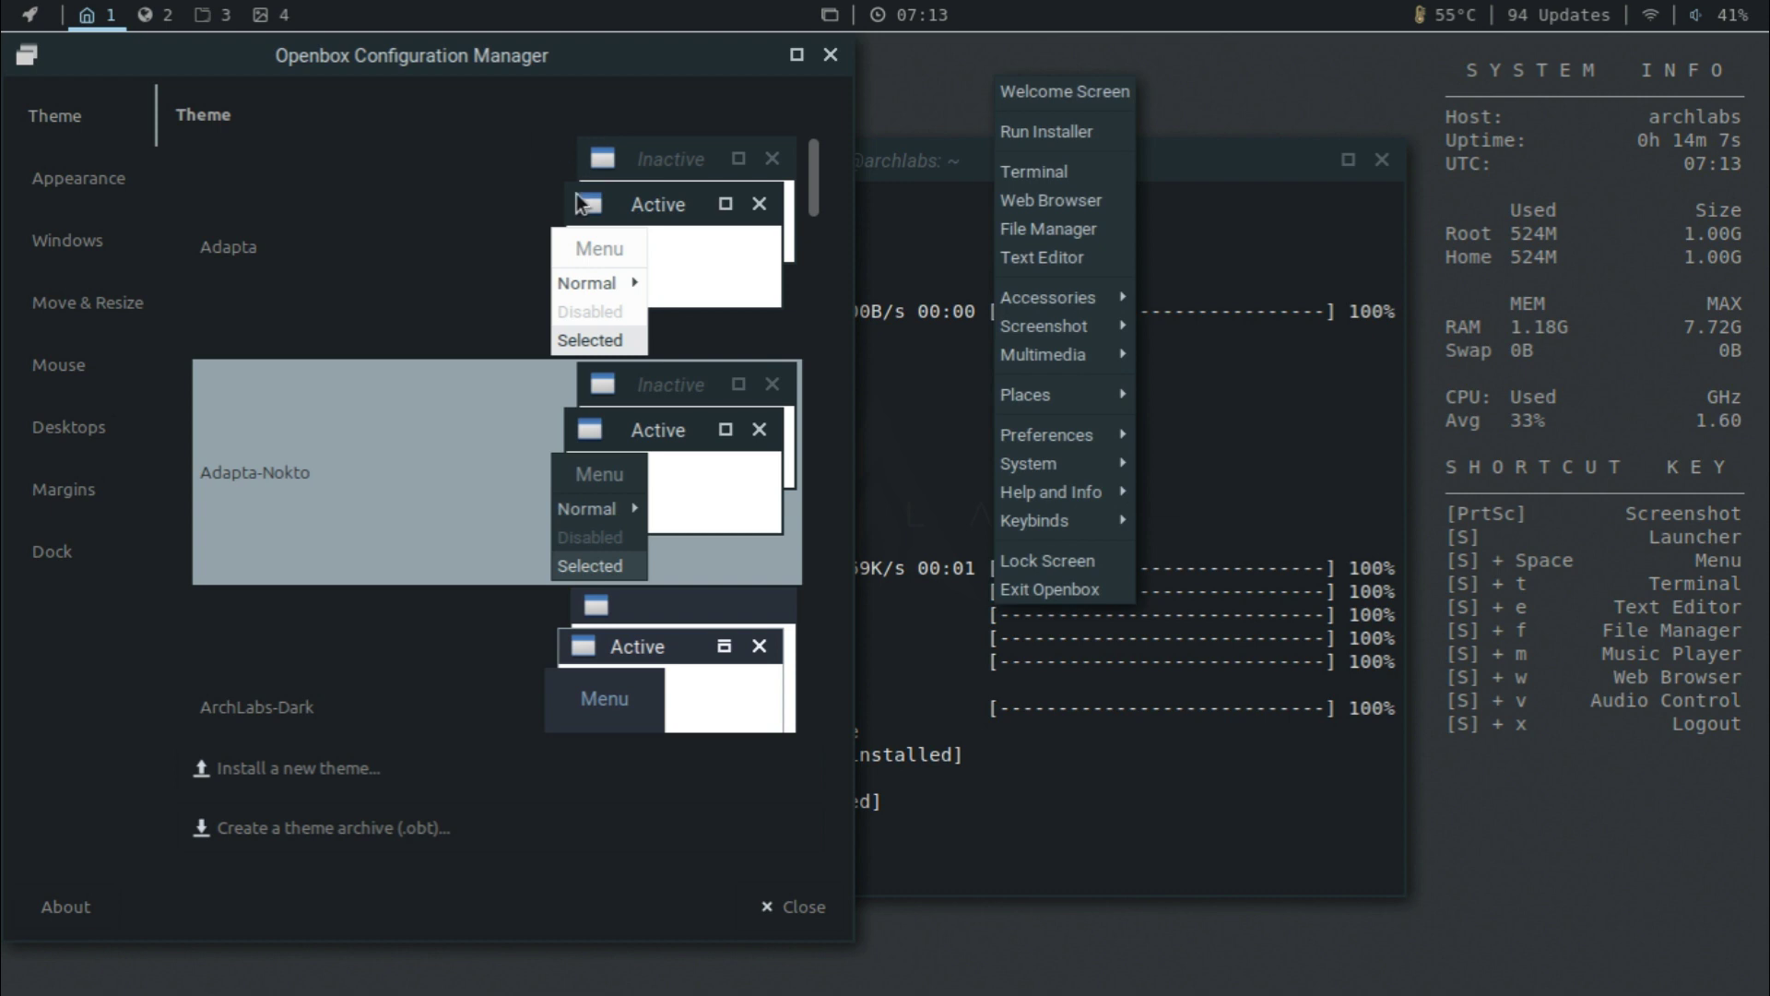
pyautogui.rightClick(961, 63)
pyautogui.rightClick(948, 101)
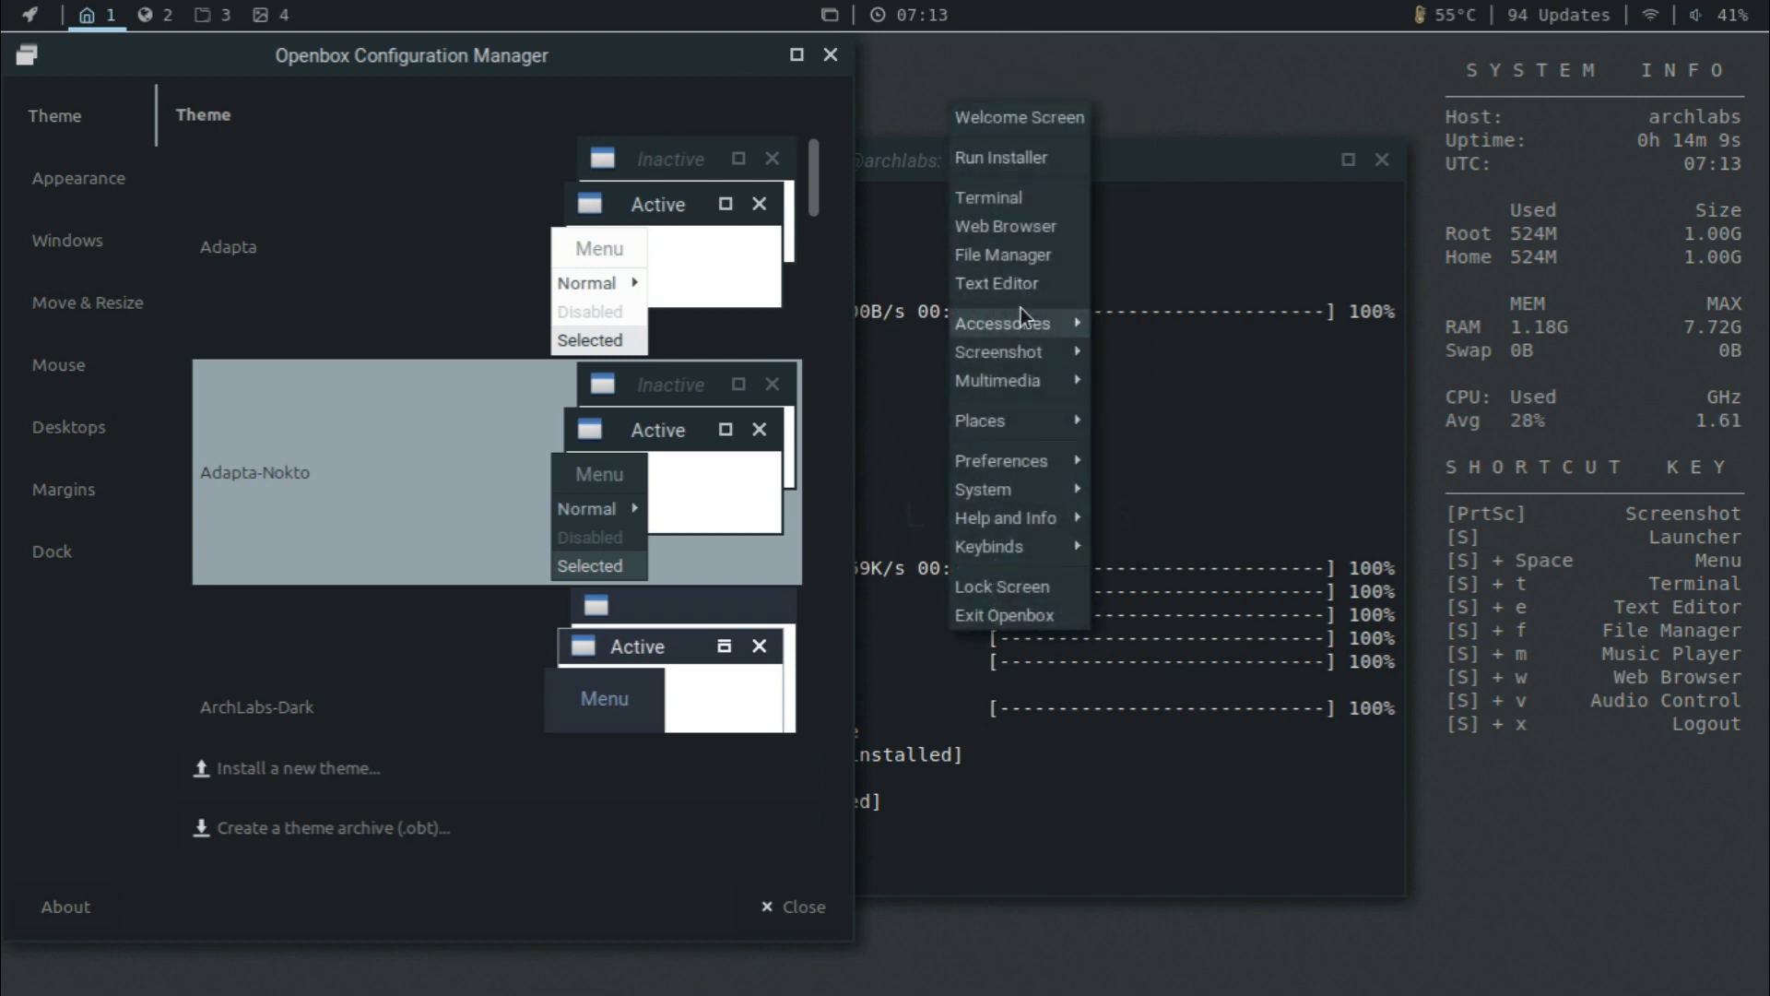
pyautogui.click(1015, 266)
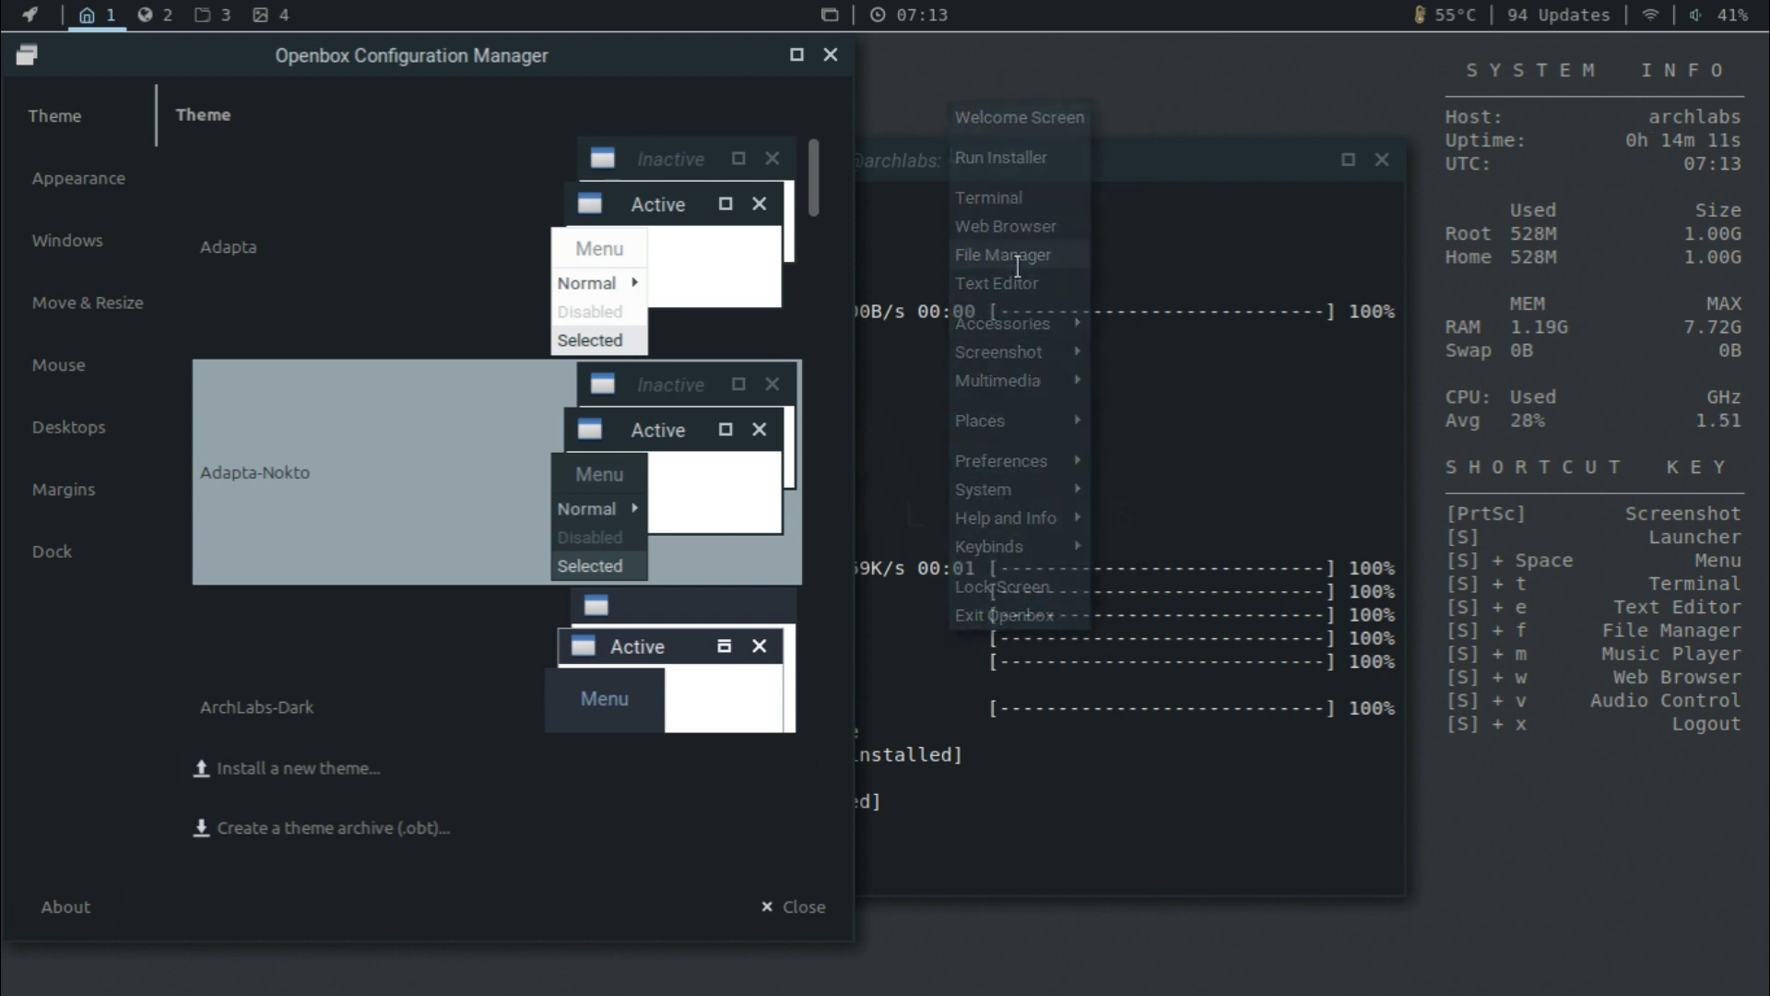
# Position the File Manager window beside Openbox settings, then raise Openbox Configuration Manager.
pyautogui.moveTo(1004, 72); pyautogui.dragTo(876, 74)
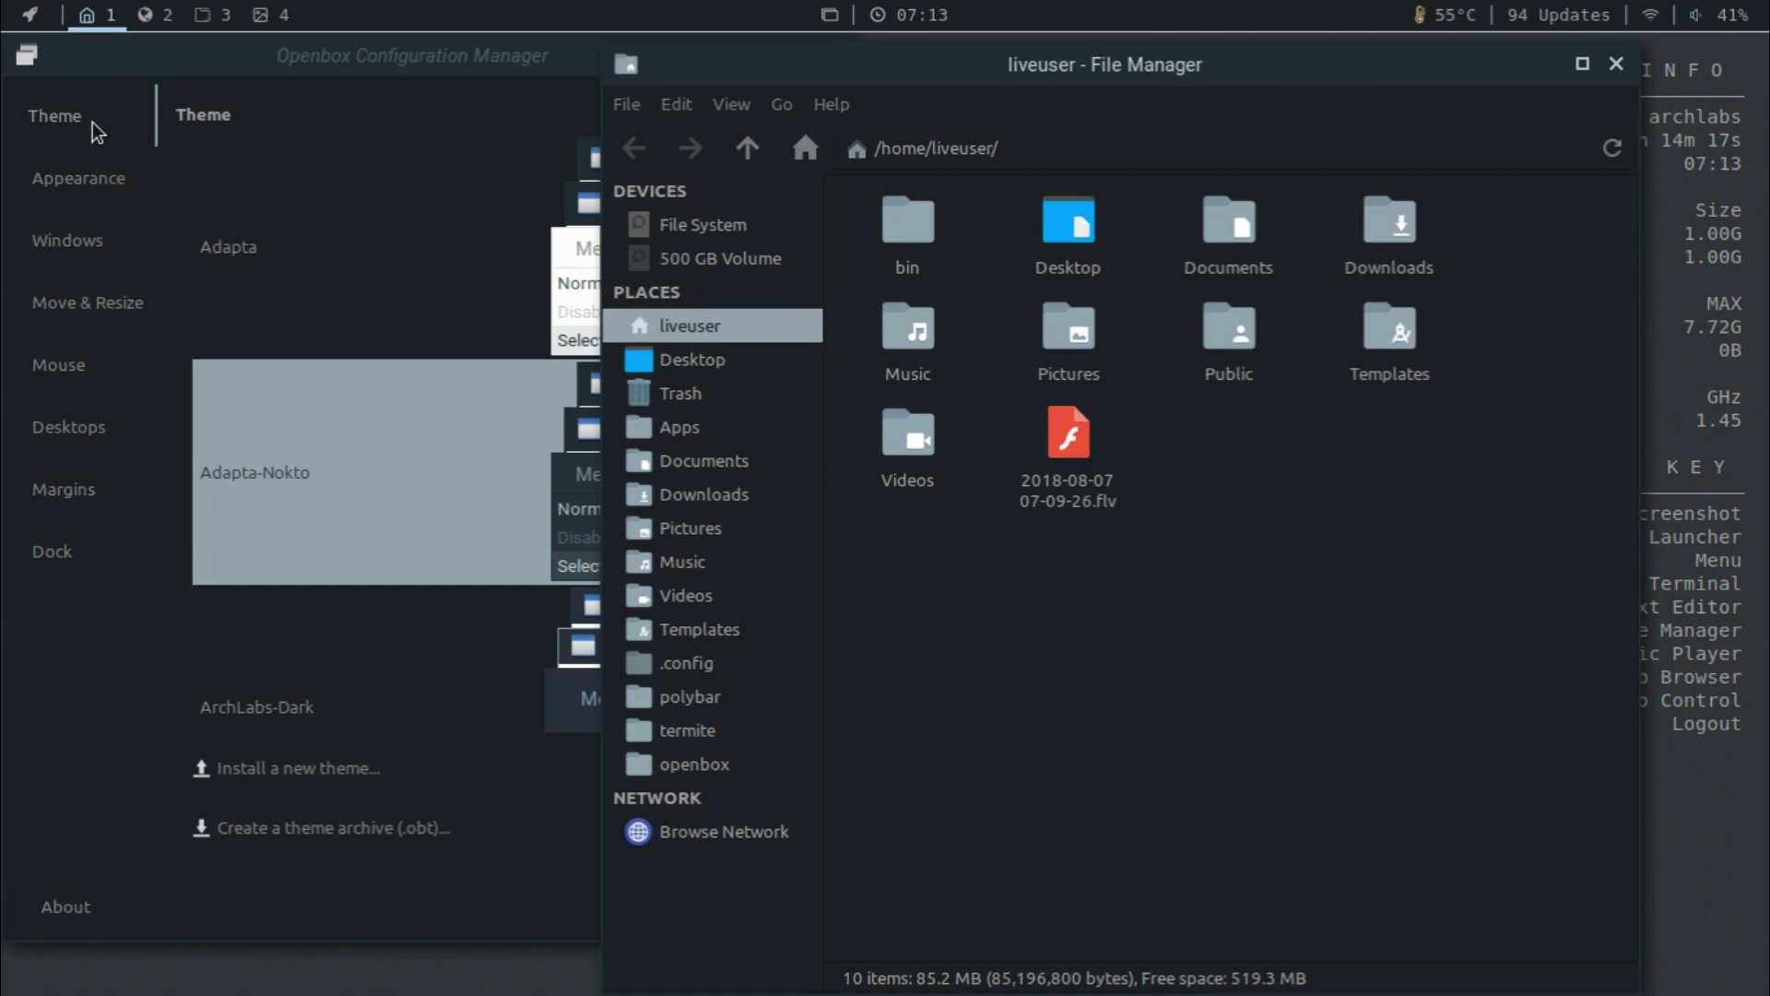
pyautogui.moveTo(1134, 63); pyautogui.dragTo(1161, 96)
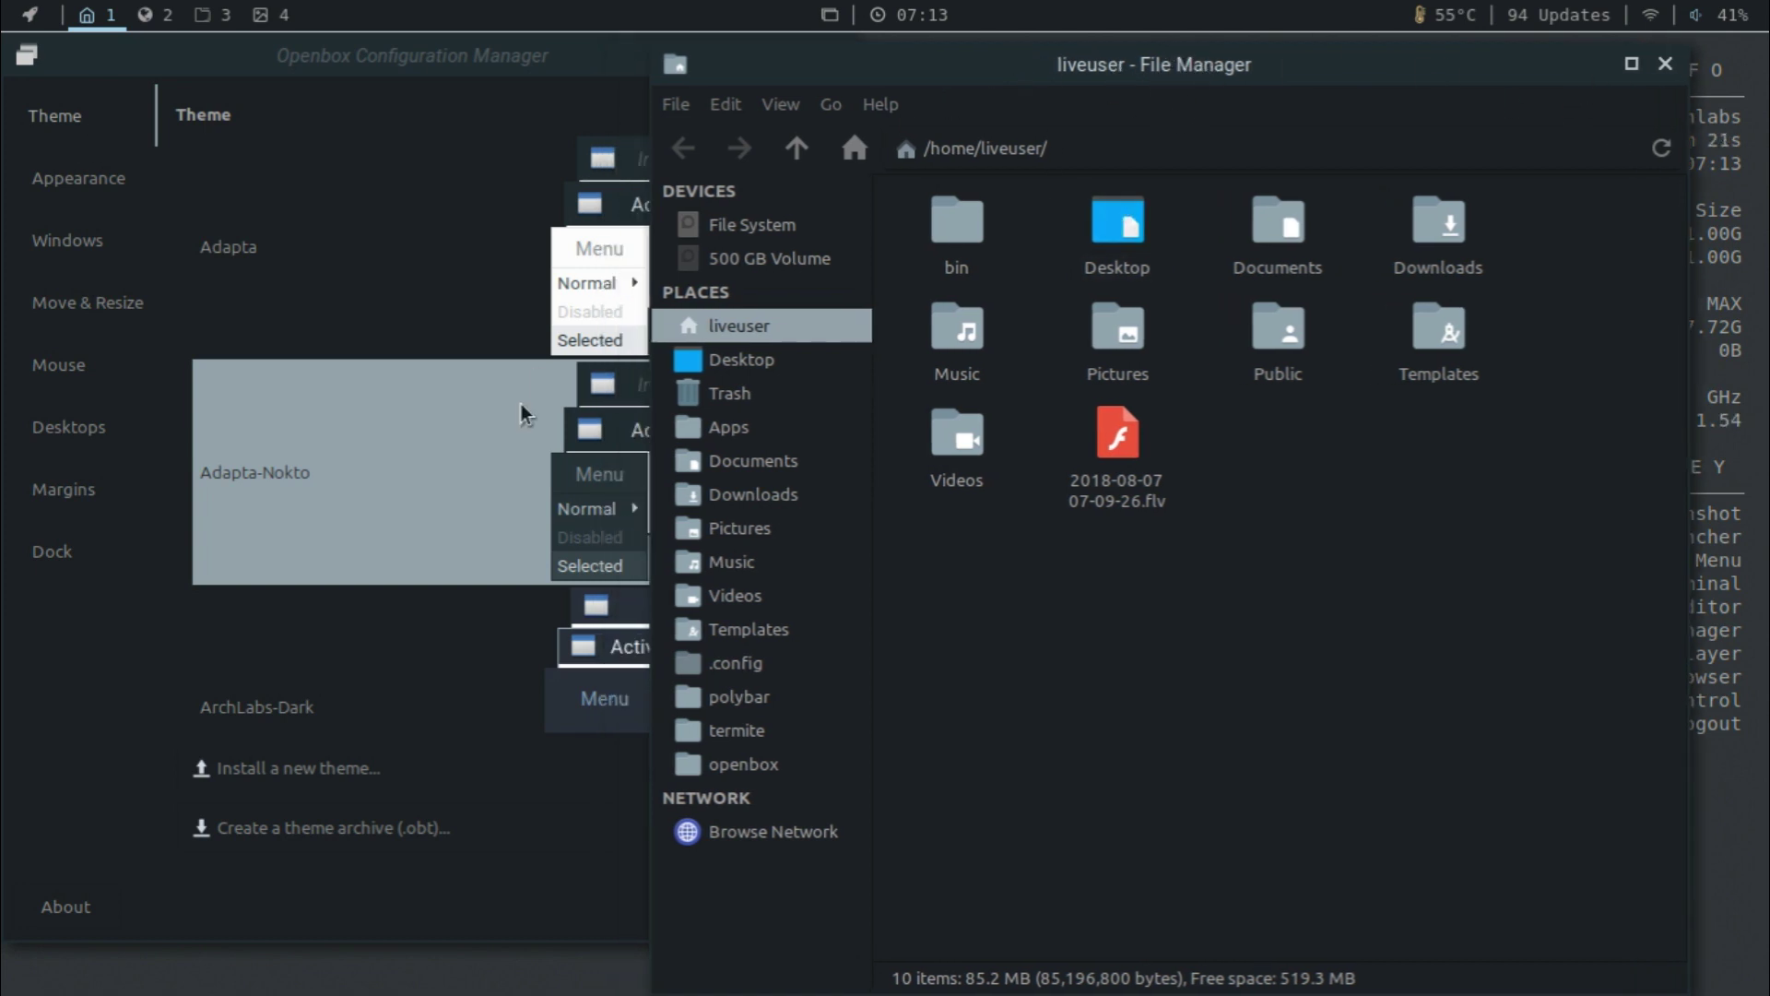
pyautogui.rightClick(1757, 747)
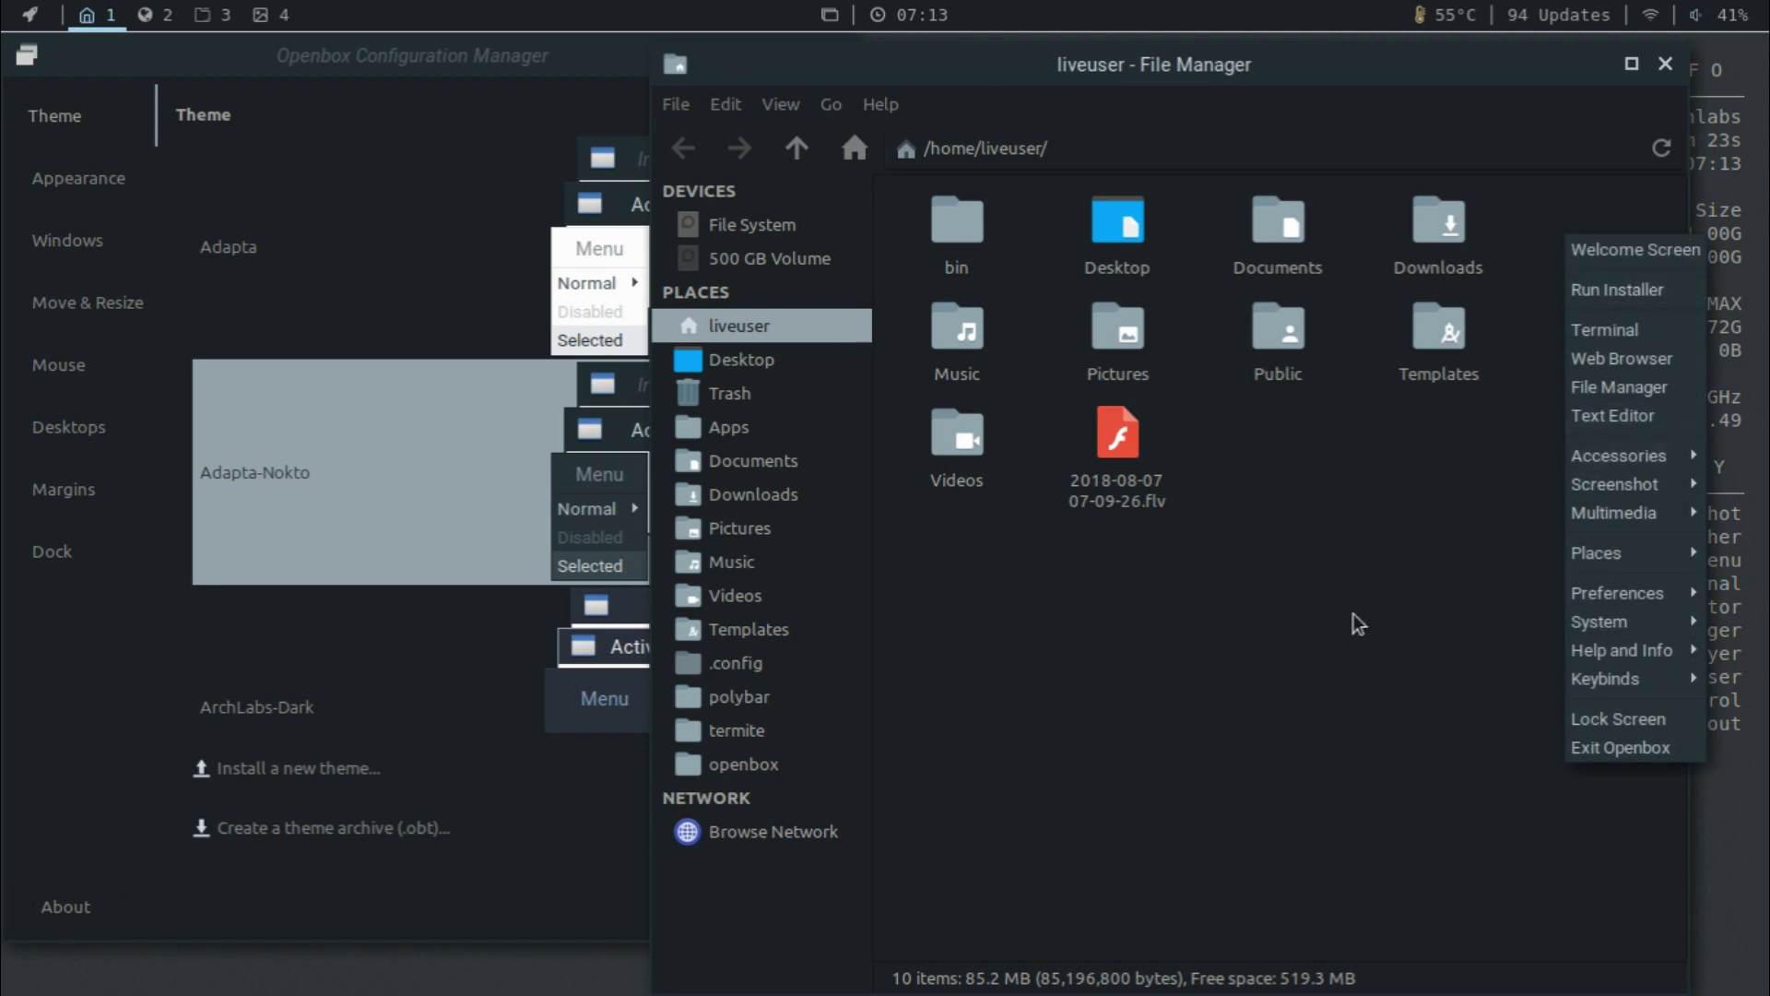
pyautogui.click(1273, 694)
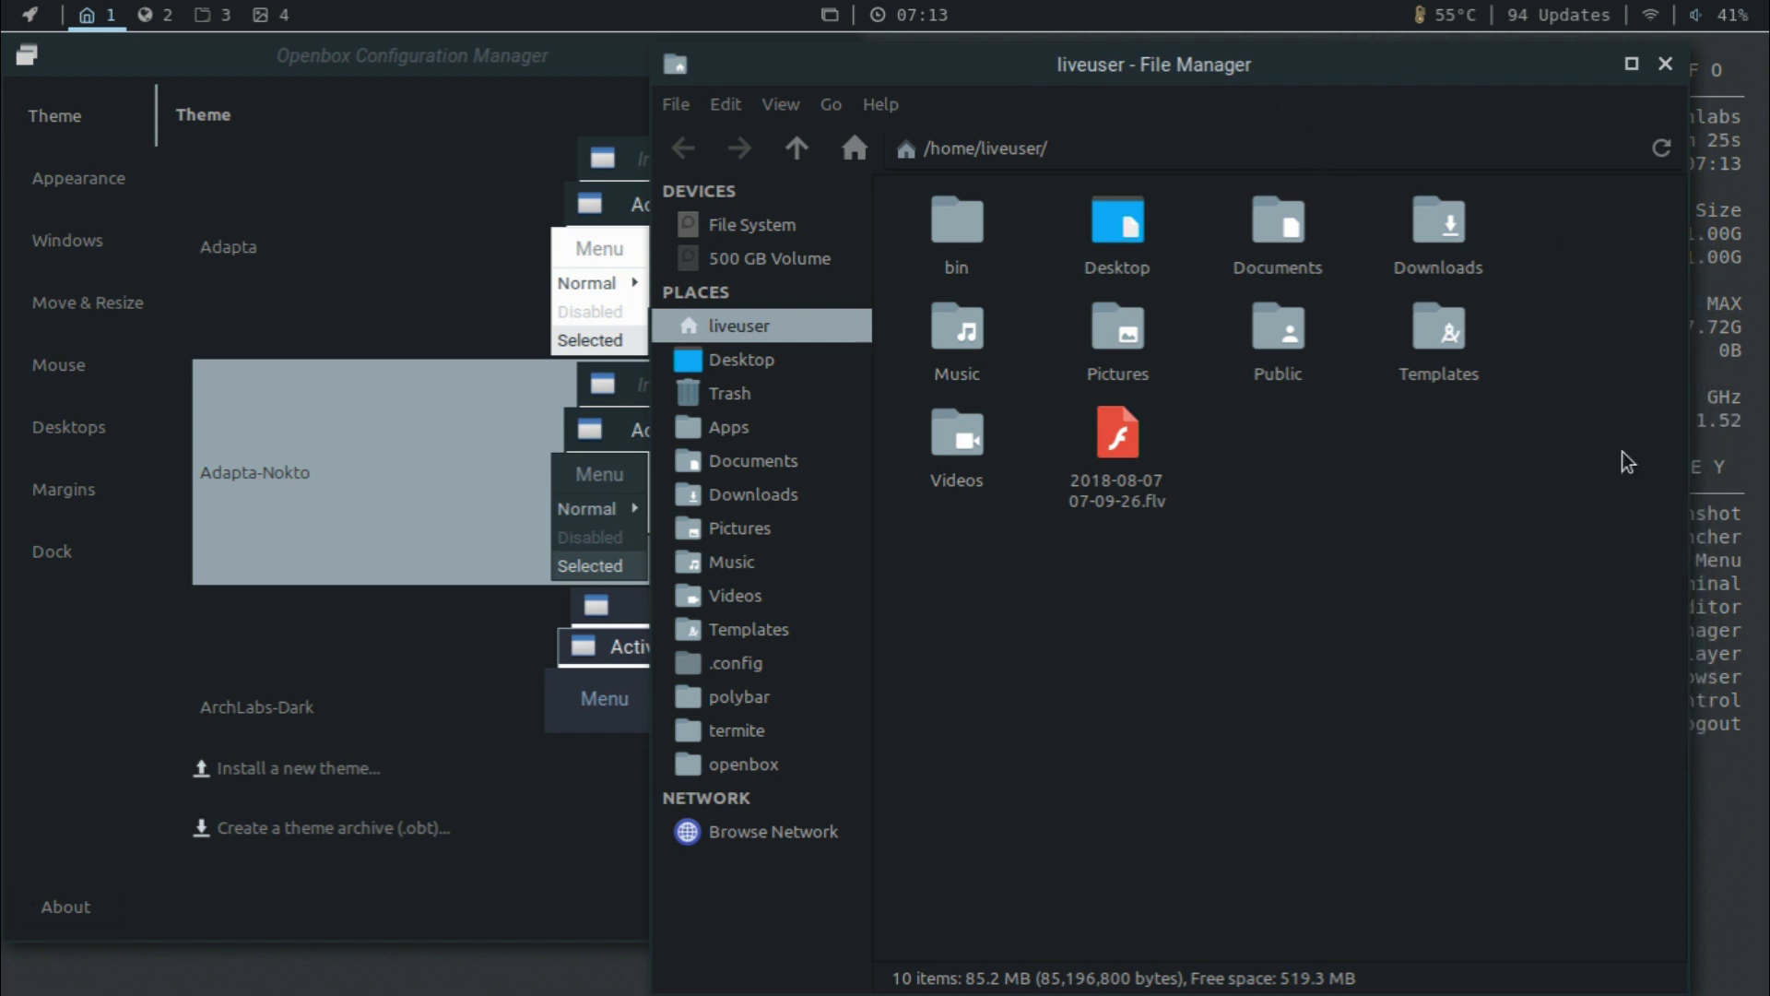
pyautogui.click(462, 61)
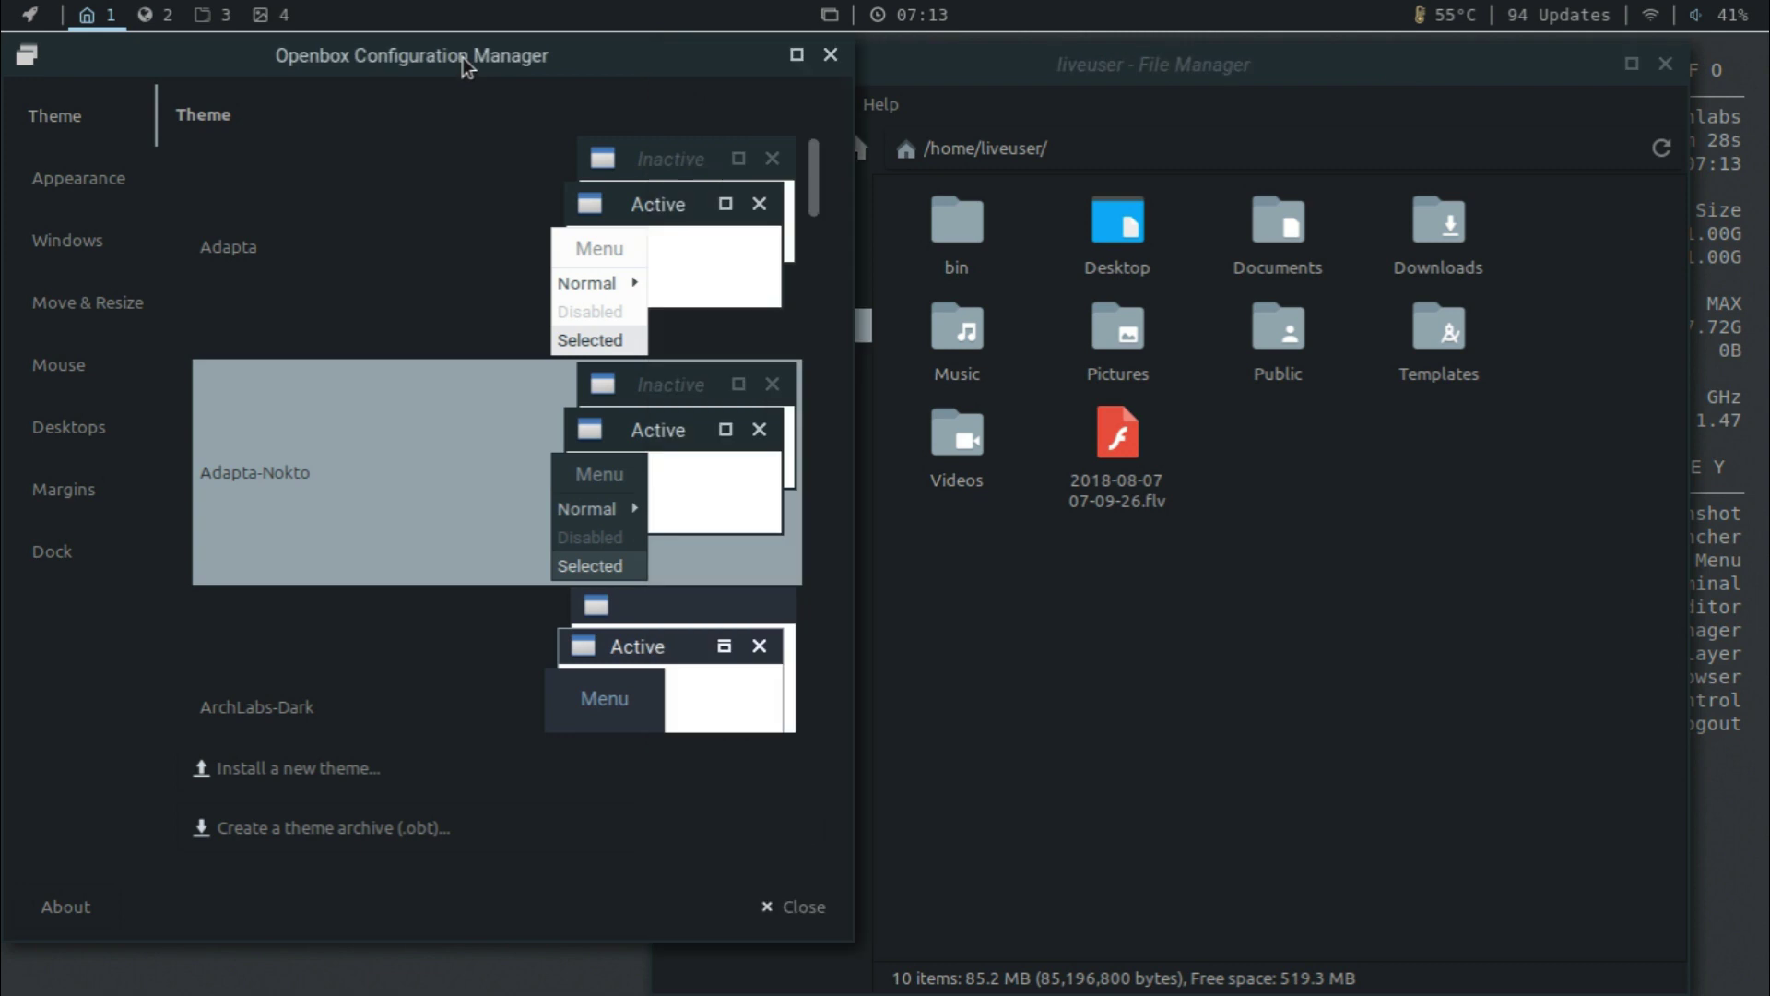
# Close Openbox settings and open Appearance in the Xfce Settings Manager.
pyautogui.click(830, 55)
pyautogui.click(107, 228)
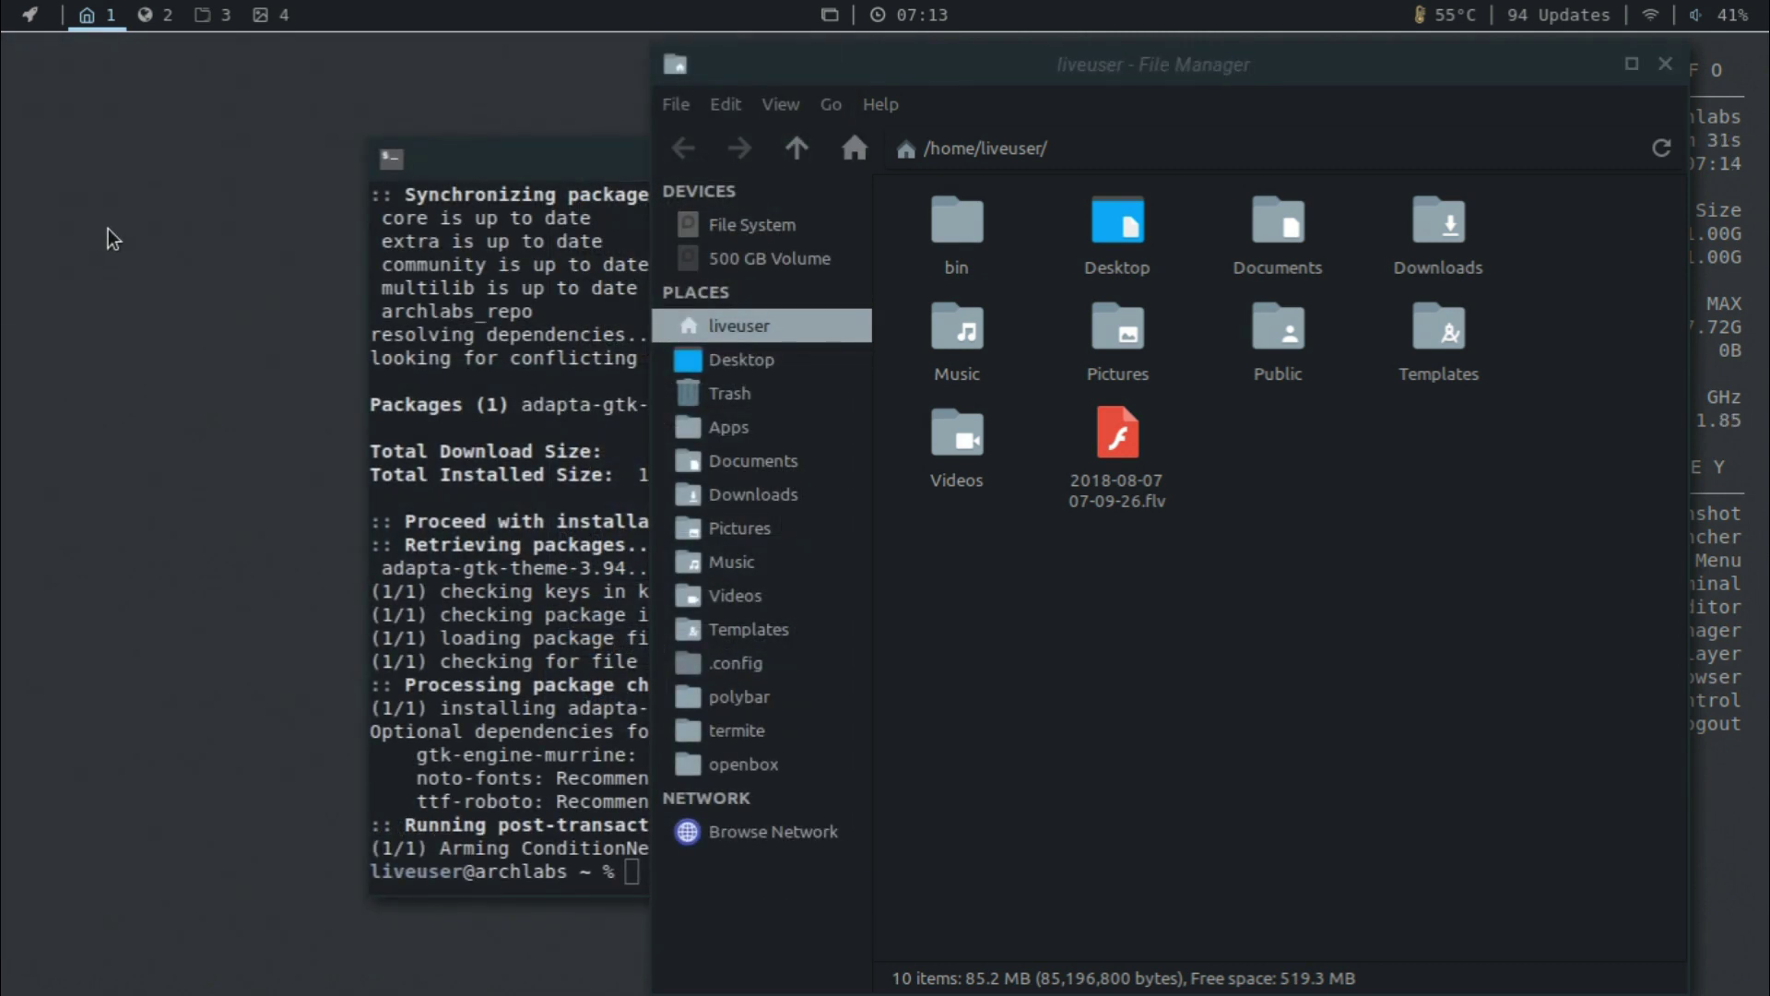
pyautogui.press('super+space')
pyautogui.press('Return')
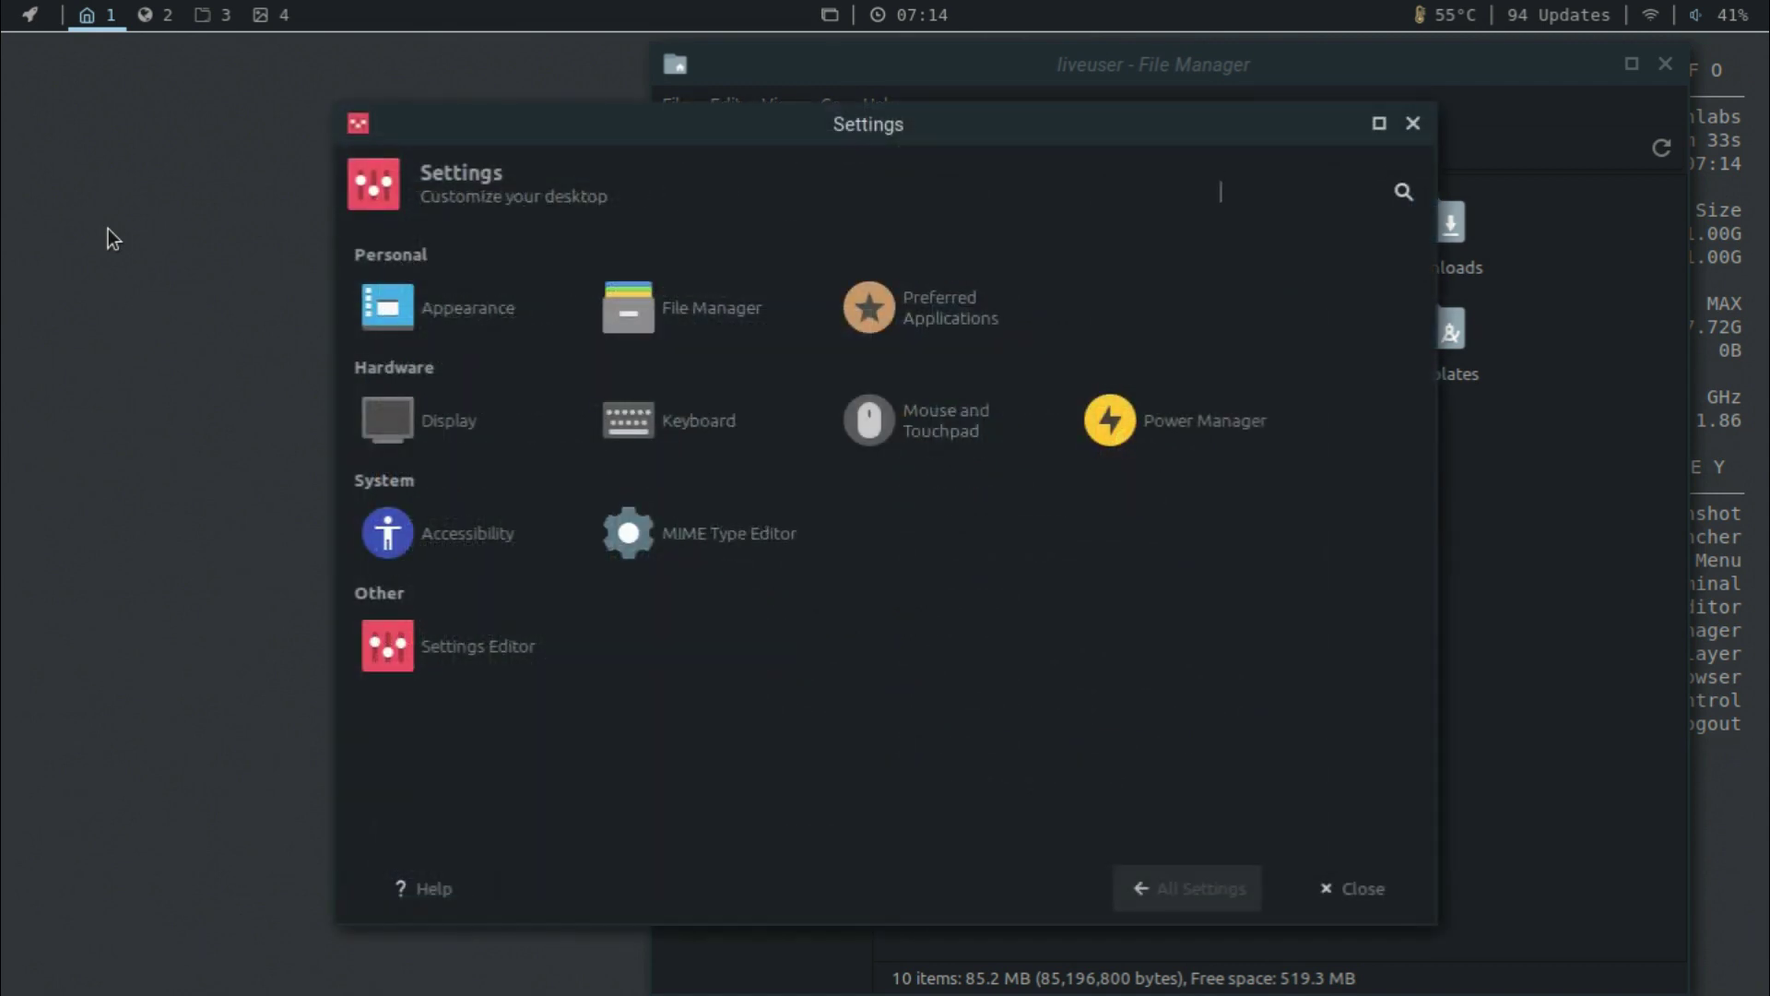
pyautogui.click(387, 307)
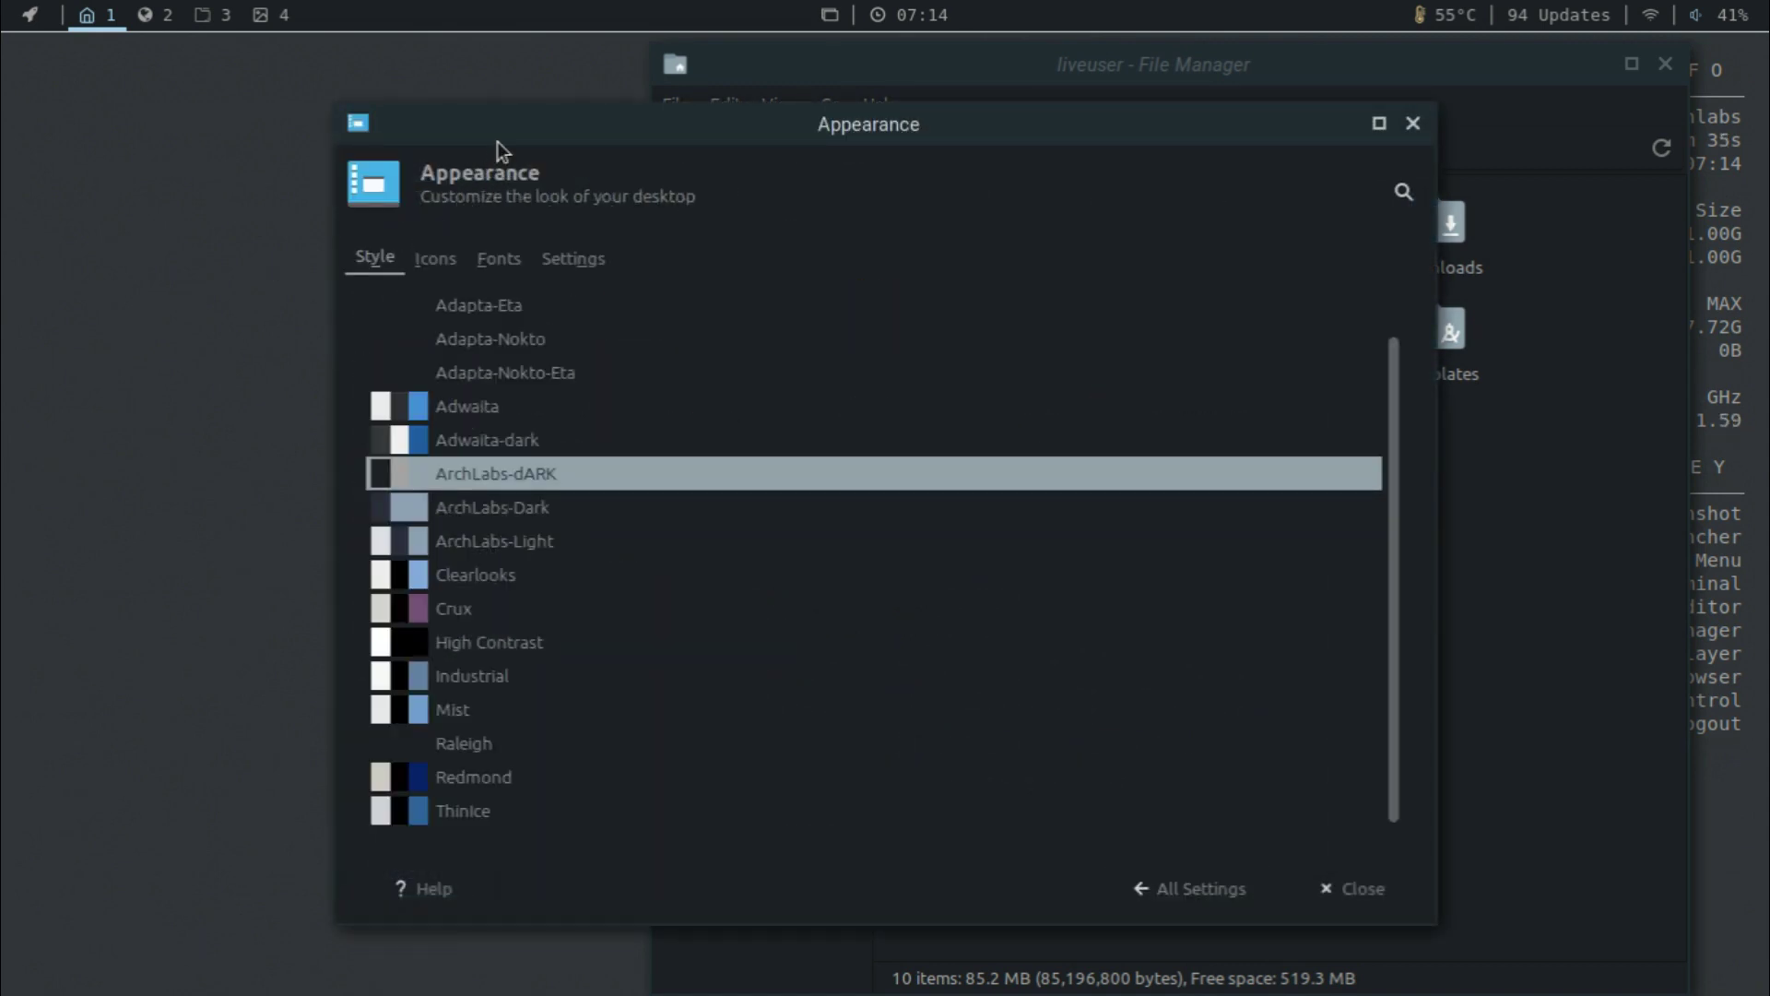
pyautogui.moveTo(496, 141); pyautogui.dragTo(388, 139)
# Try the Adapta-Eta and Adapta-Nokto styles, settling on dark Adapta-Nokto-Eta.
pyautogui.click(325, 304)
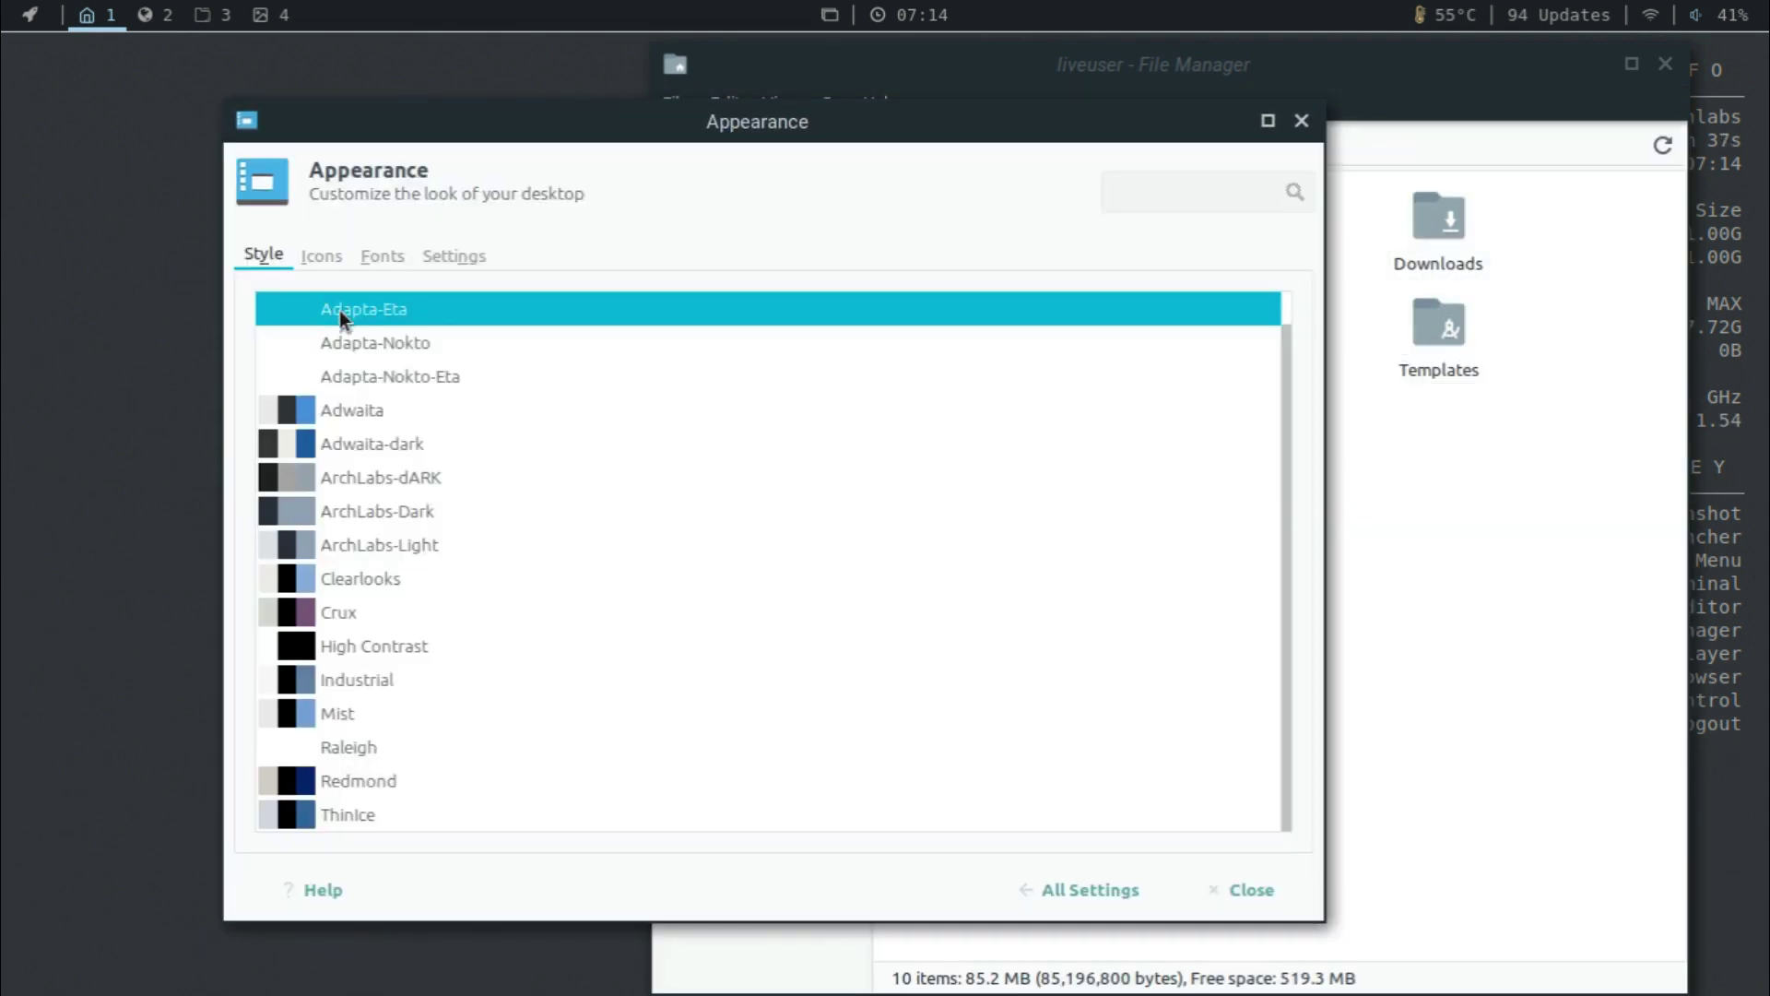
pyautogui.moveTo(1052, 54); pyautogui.dragTo(1093, 78)
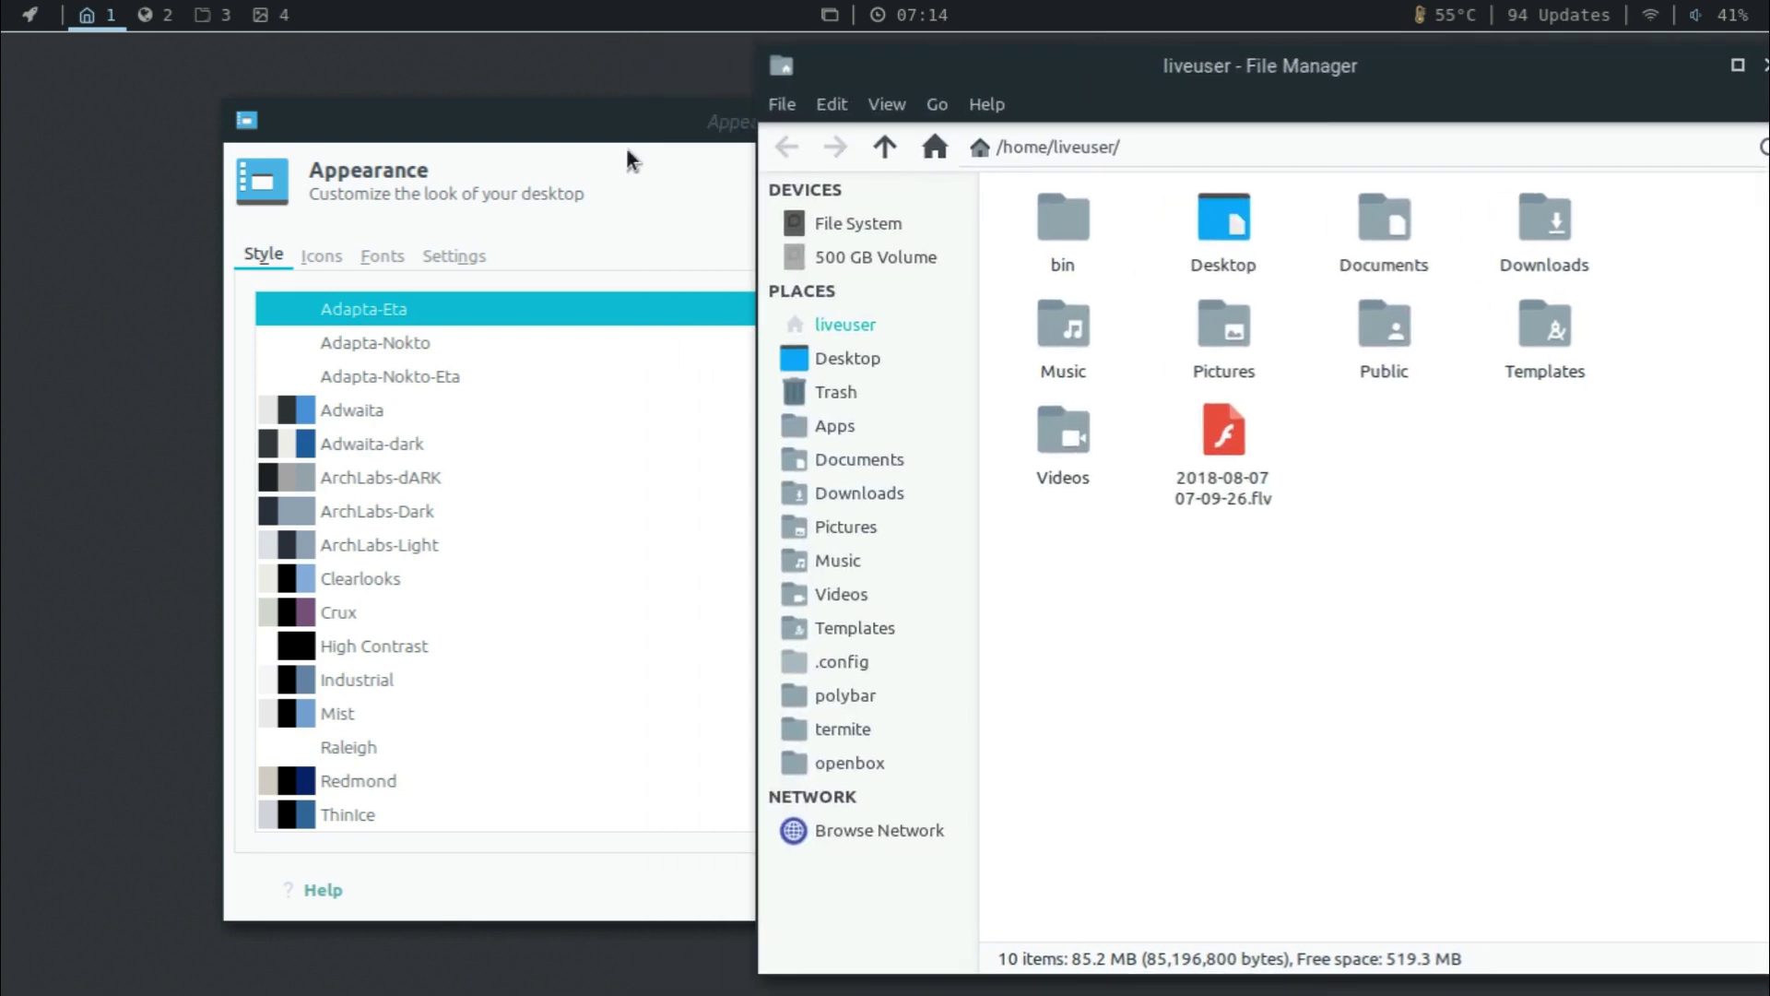
pyautogui.moveTo(610, 131); pyautogui.dragTo(478, 111)
pyautogui.click(260, 320)
pyautogui.click(272, 359)
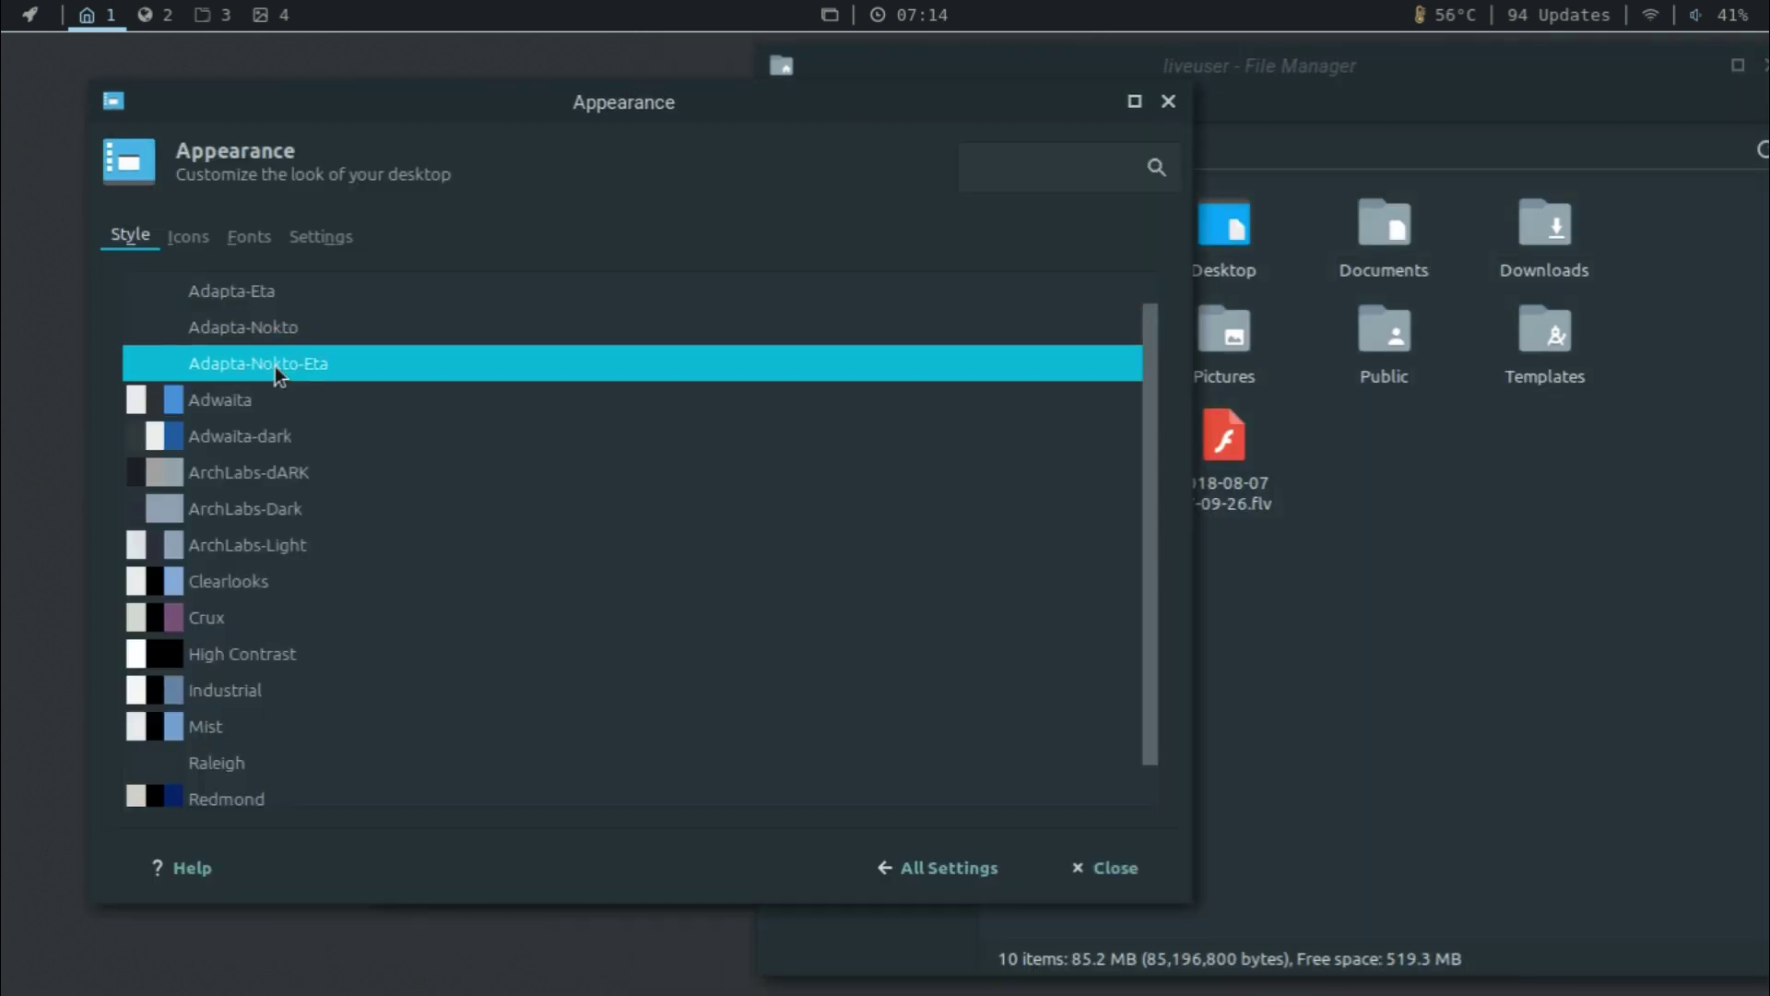
pyautogui.click(283, 327)
pyautogui.click(262, 295)
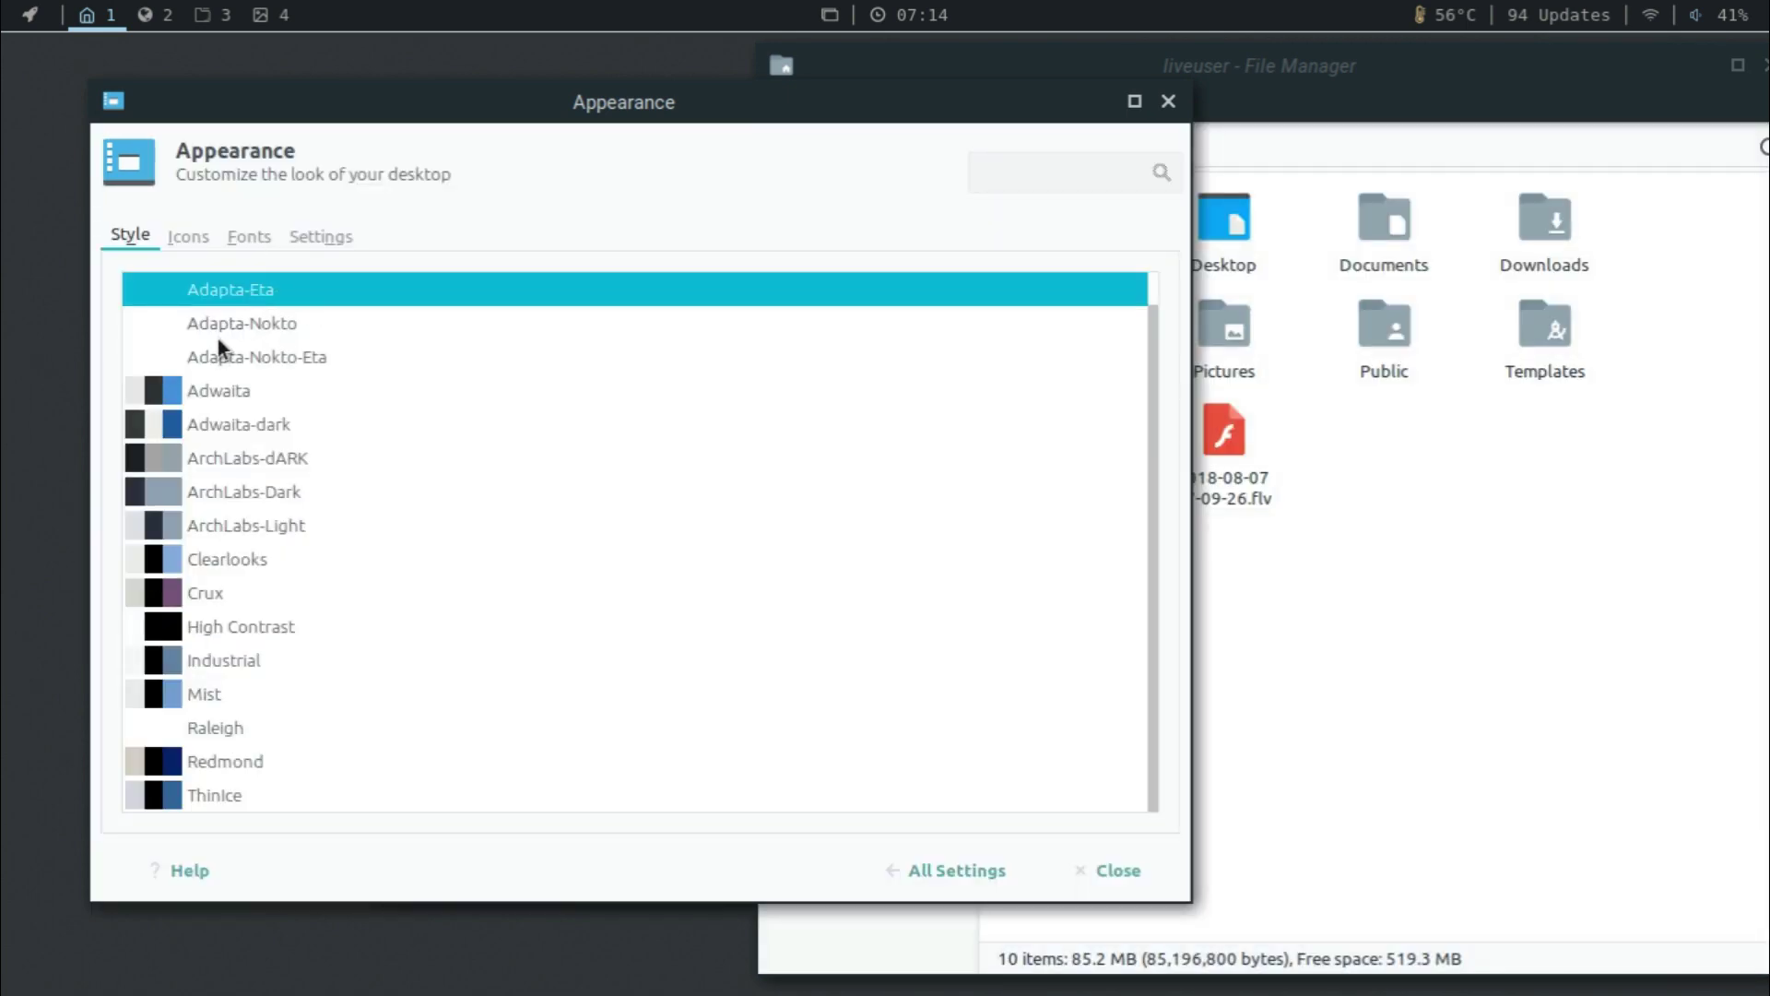
pyautogui.click(228, 355)
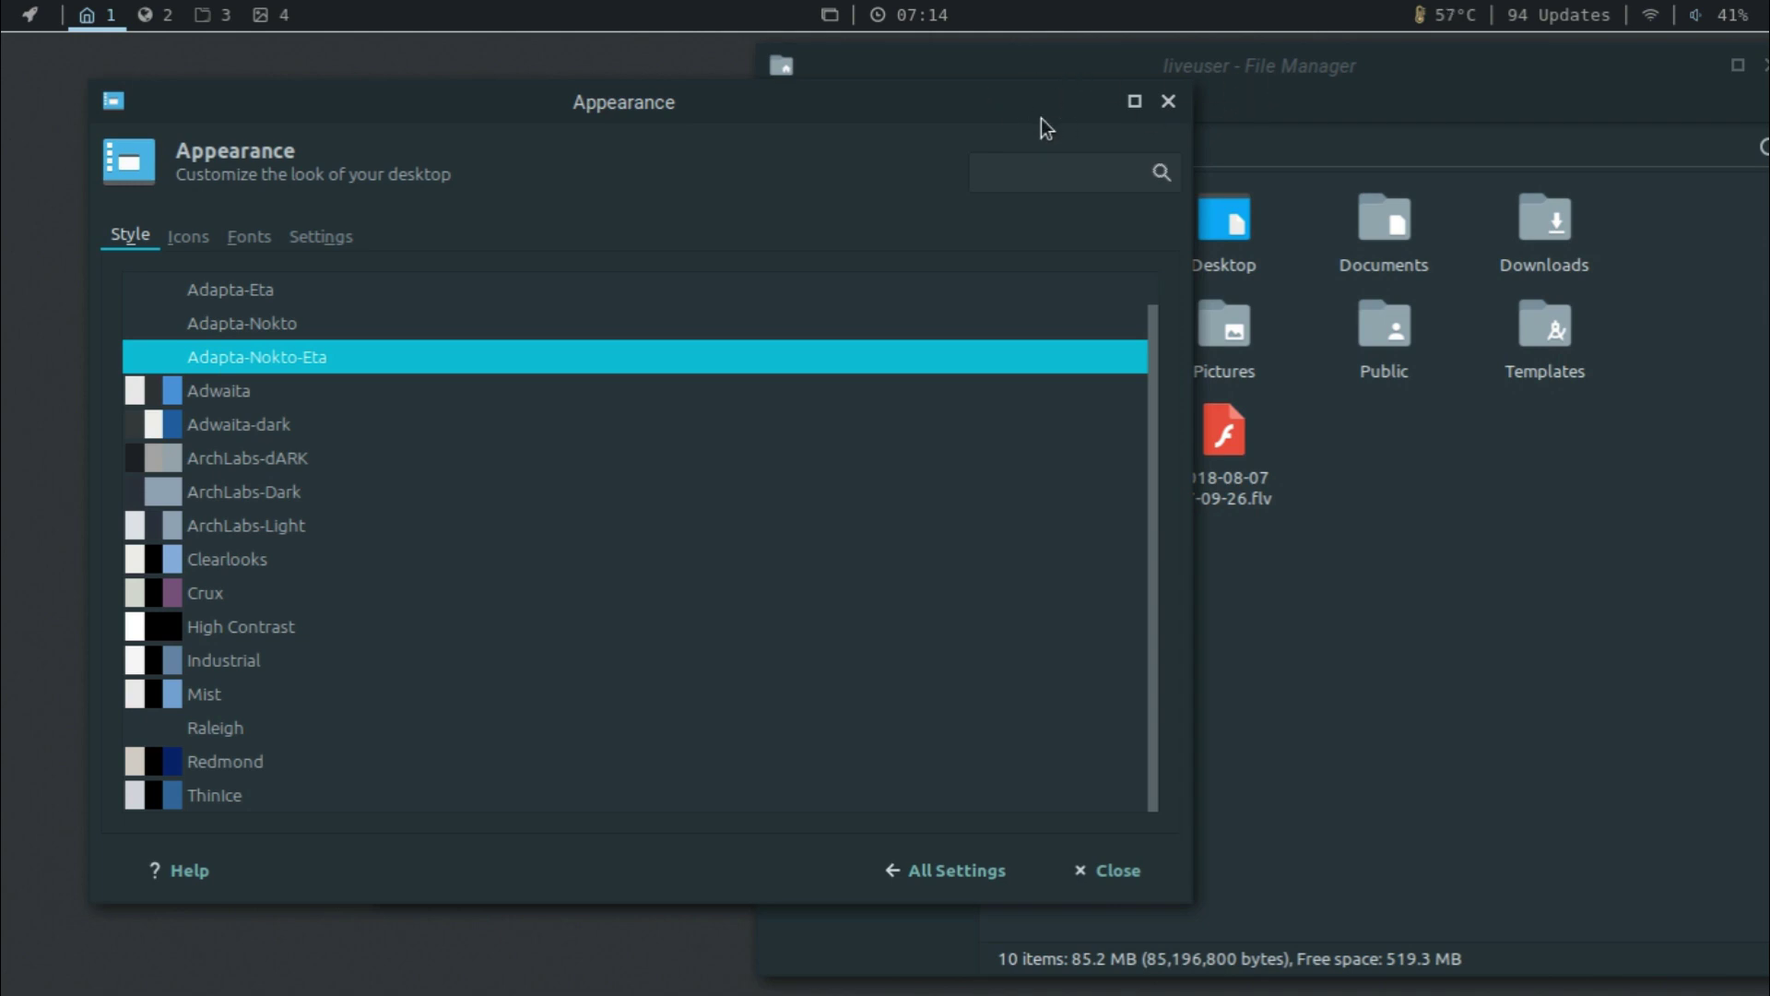
# Close the Appearance settings and the File Manager window.
pyautogui.click(1091, 104)
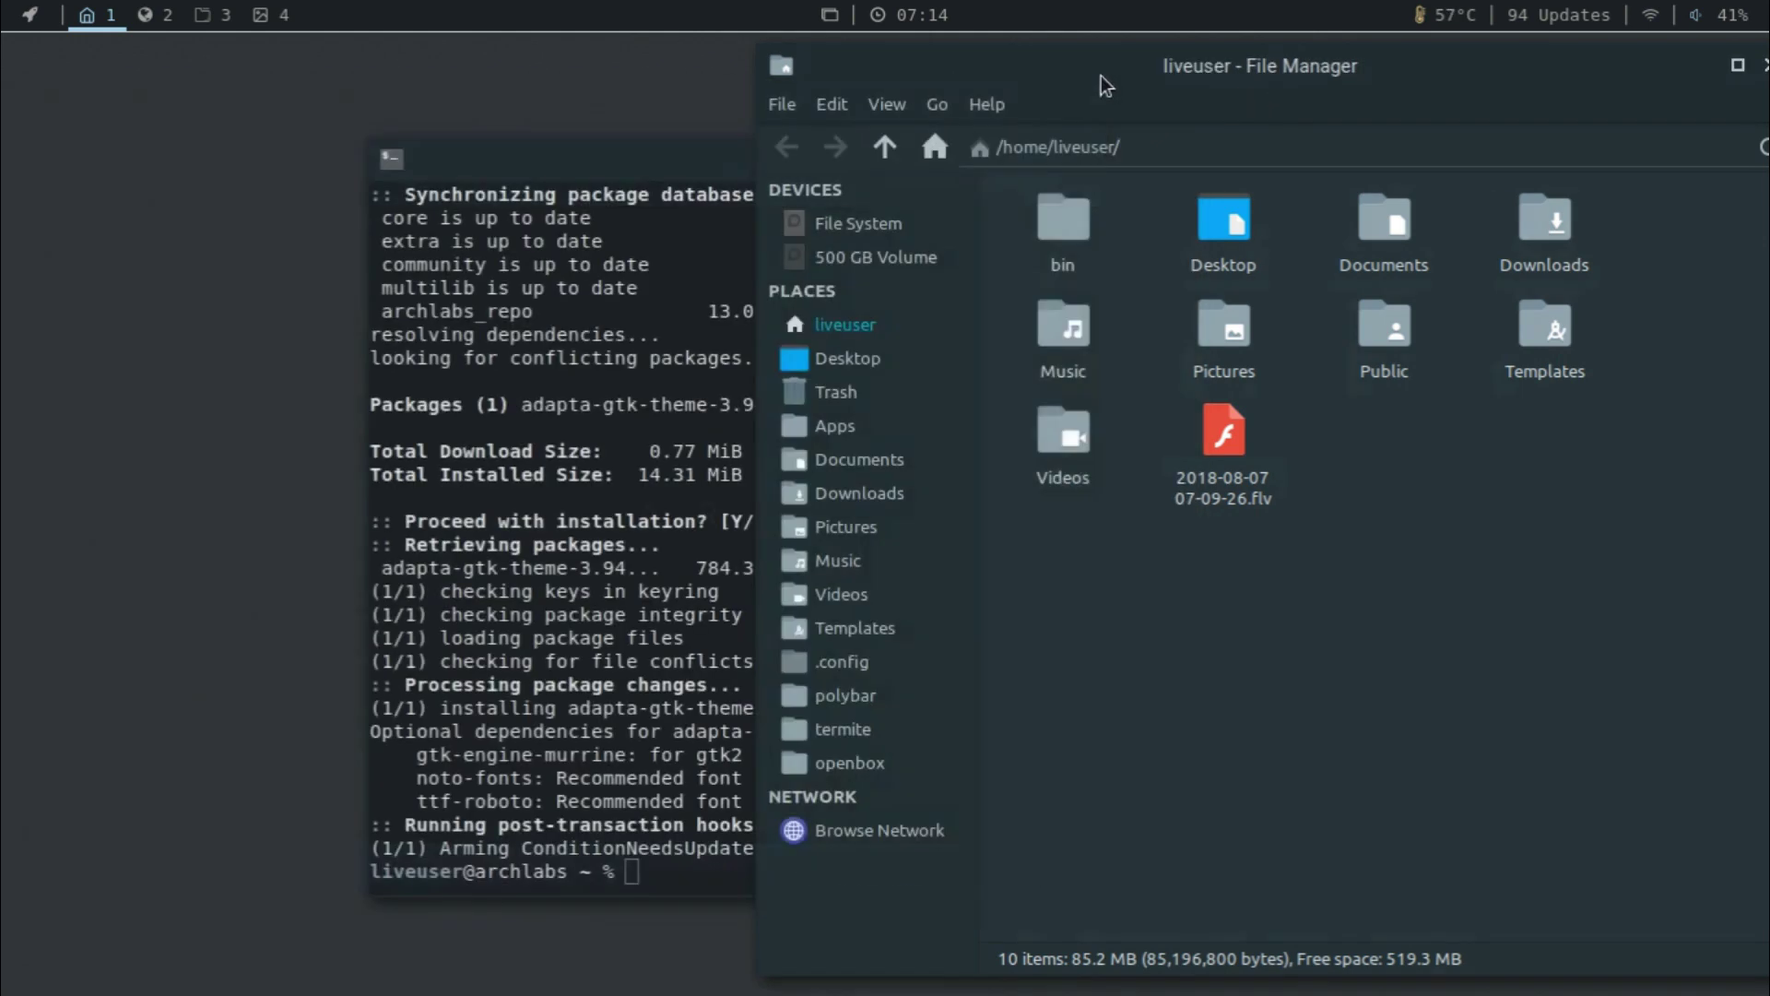
pyautogui.moveTo(1101, 76); pyautogui.dragTo(654, 162)
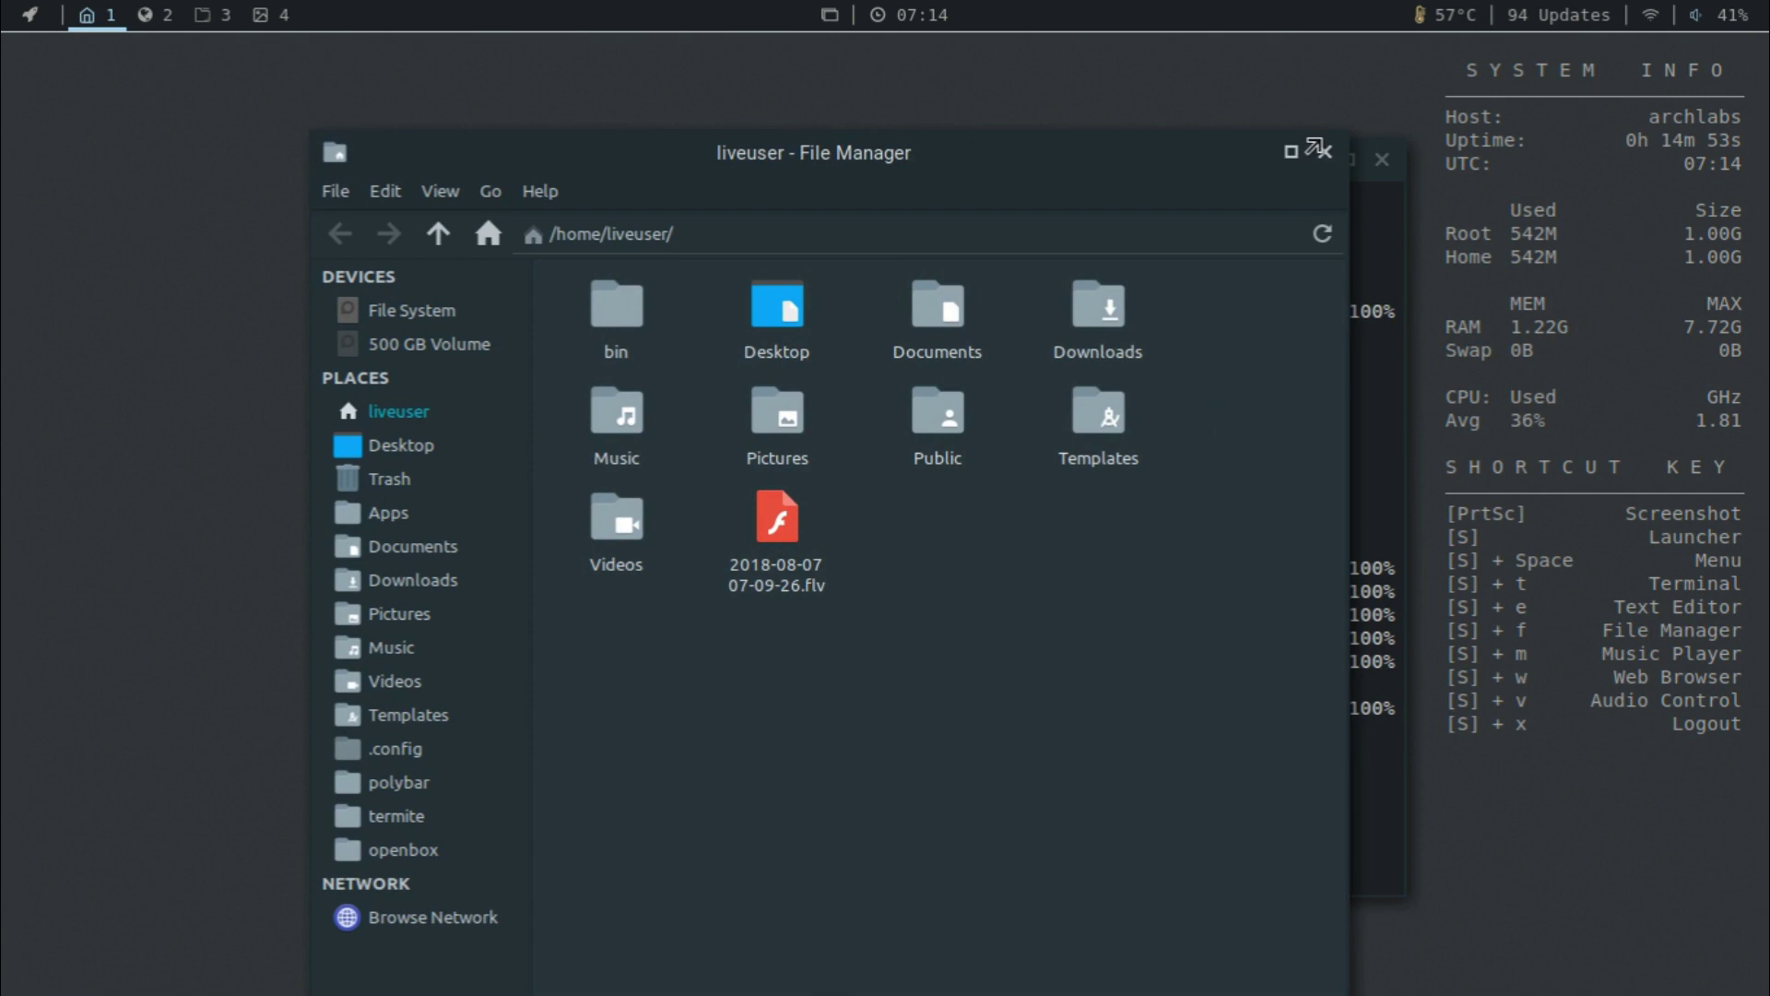
pyautogui.click(1324, 151)
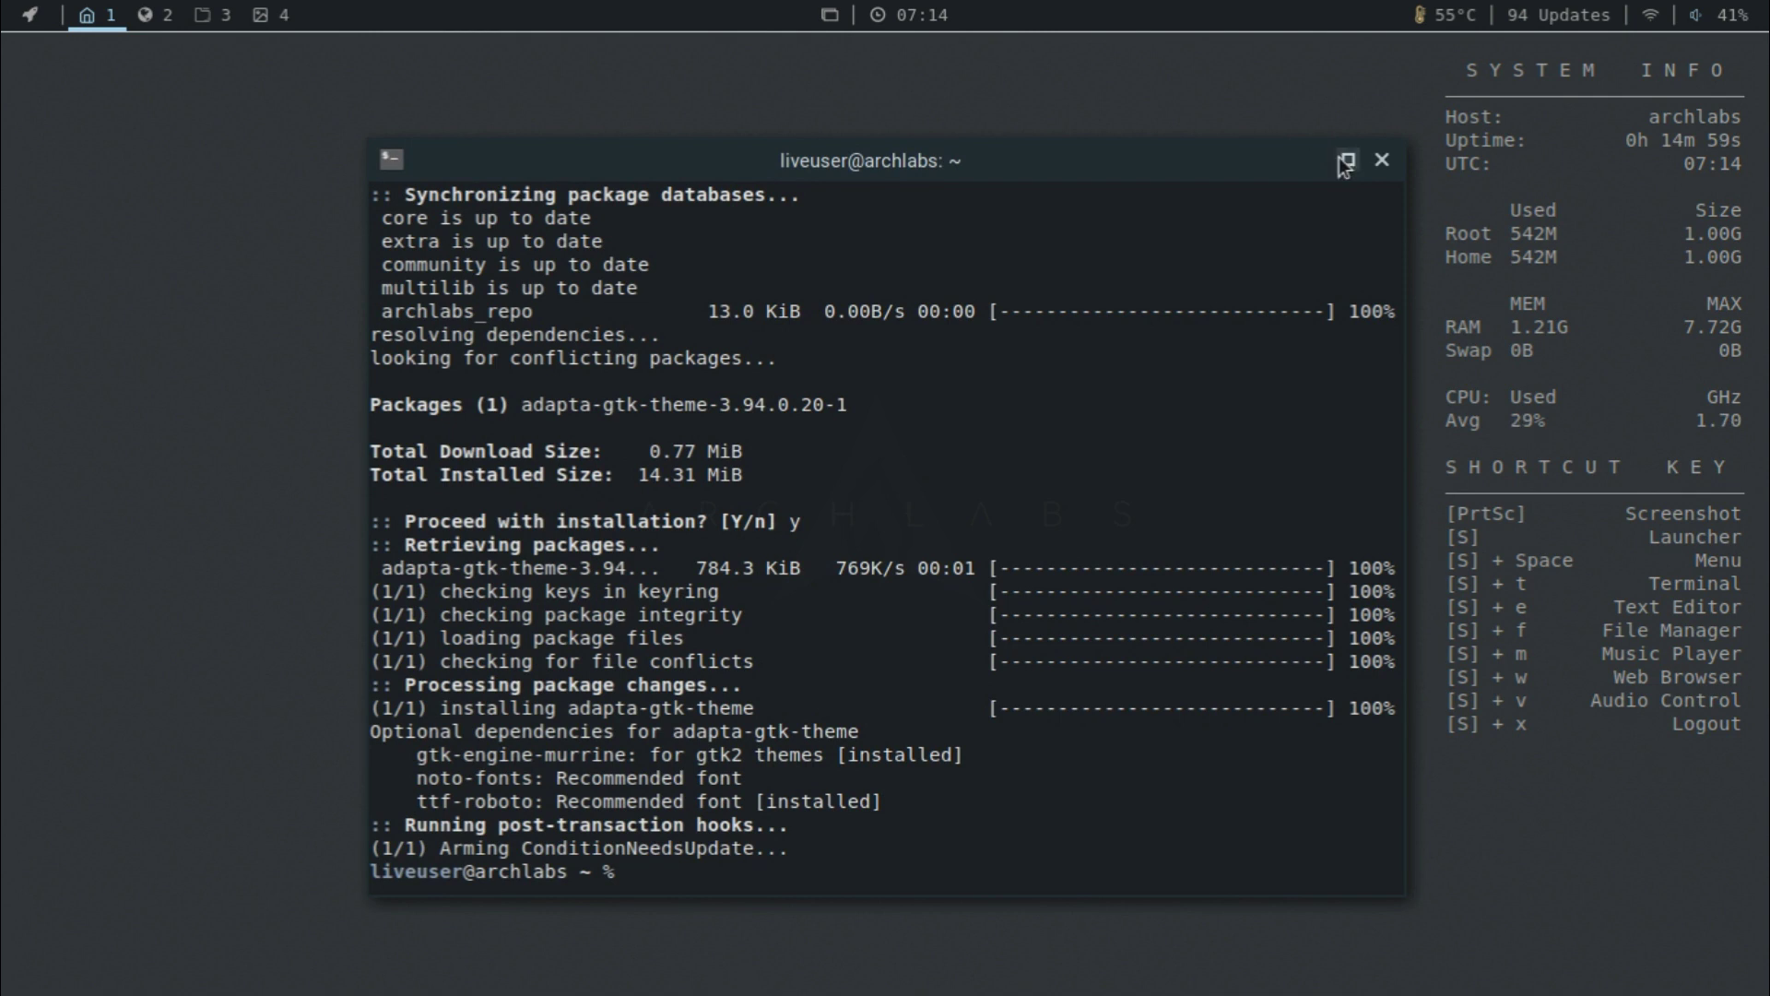
pyautogui.click(1384, 160)
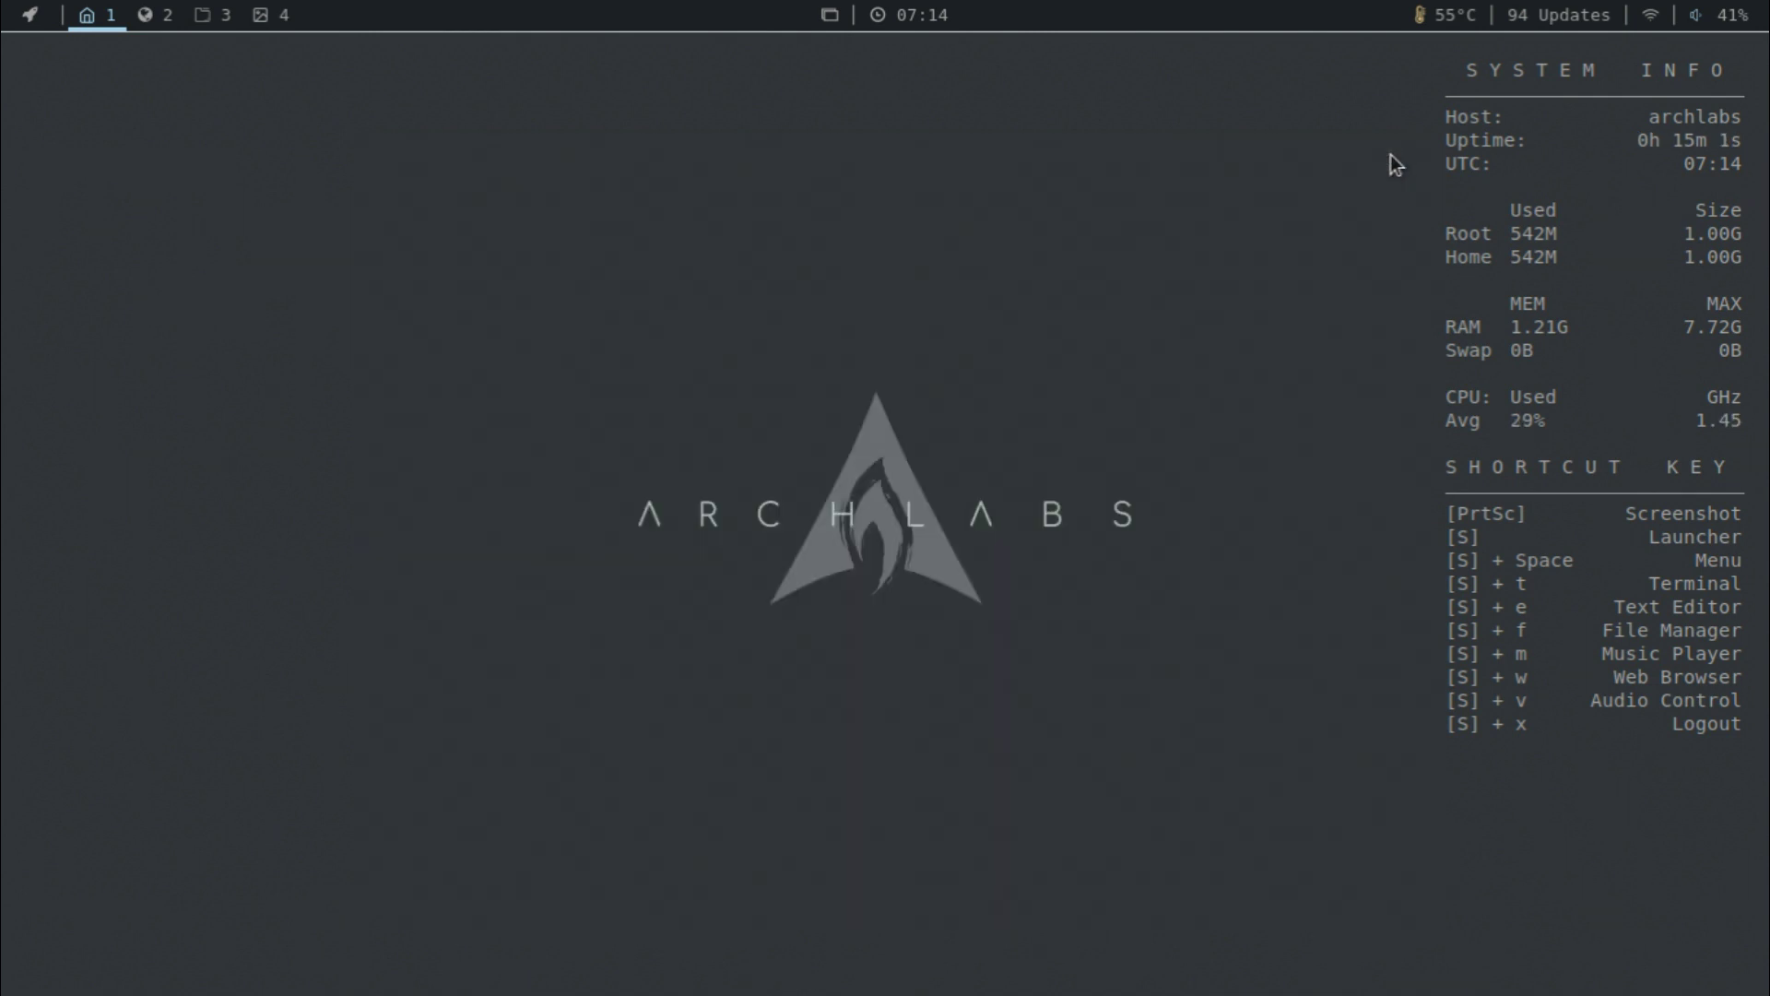
pyautogui.press('super')
pyautogui.press('Return')
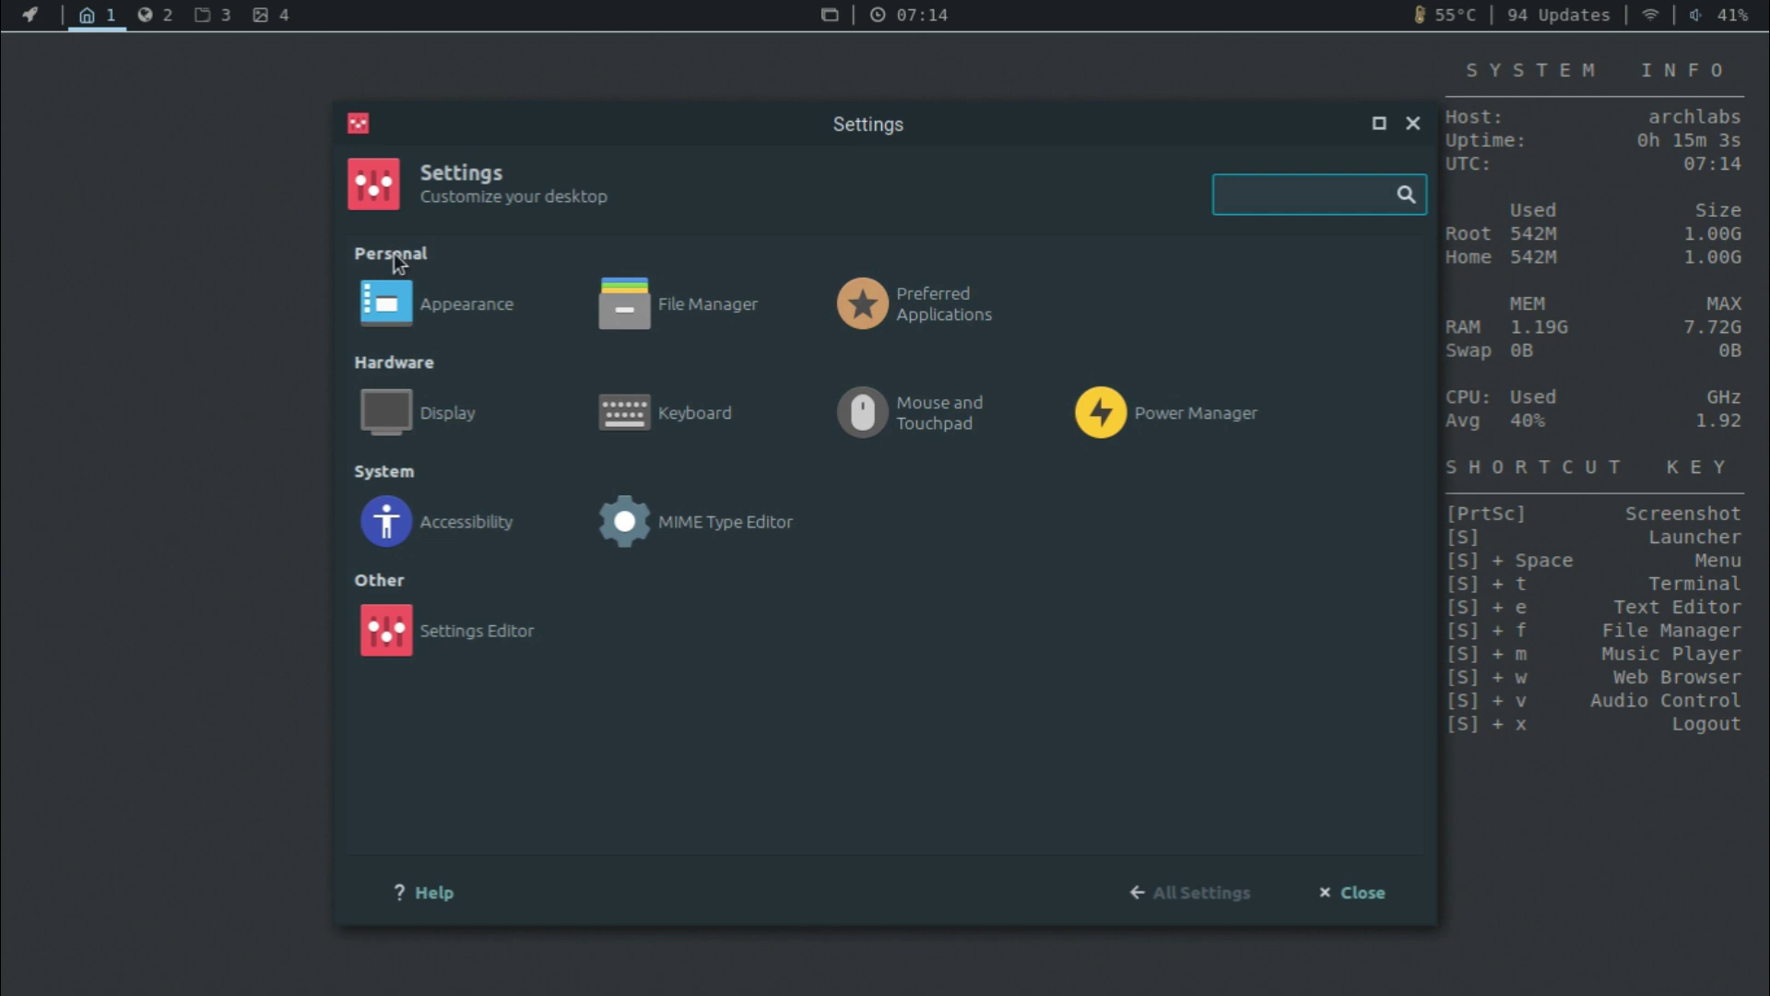
pyautogui.click(406, 297)
pyautogui.click(437, 259)
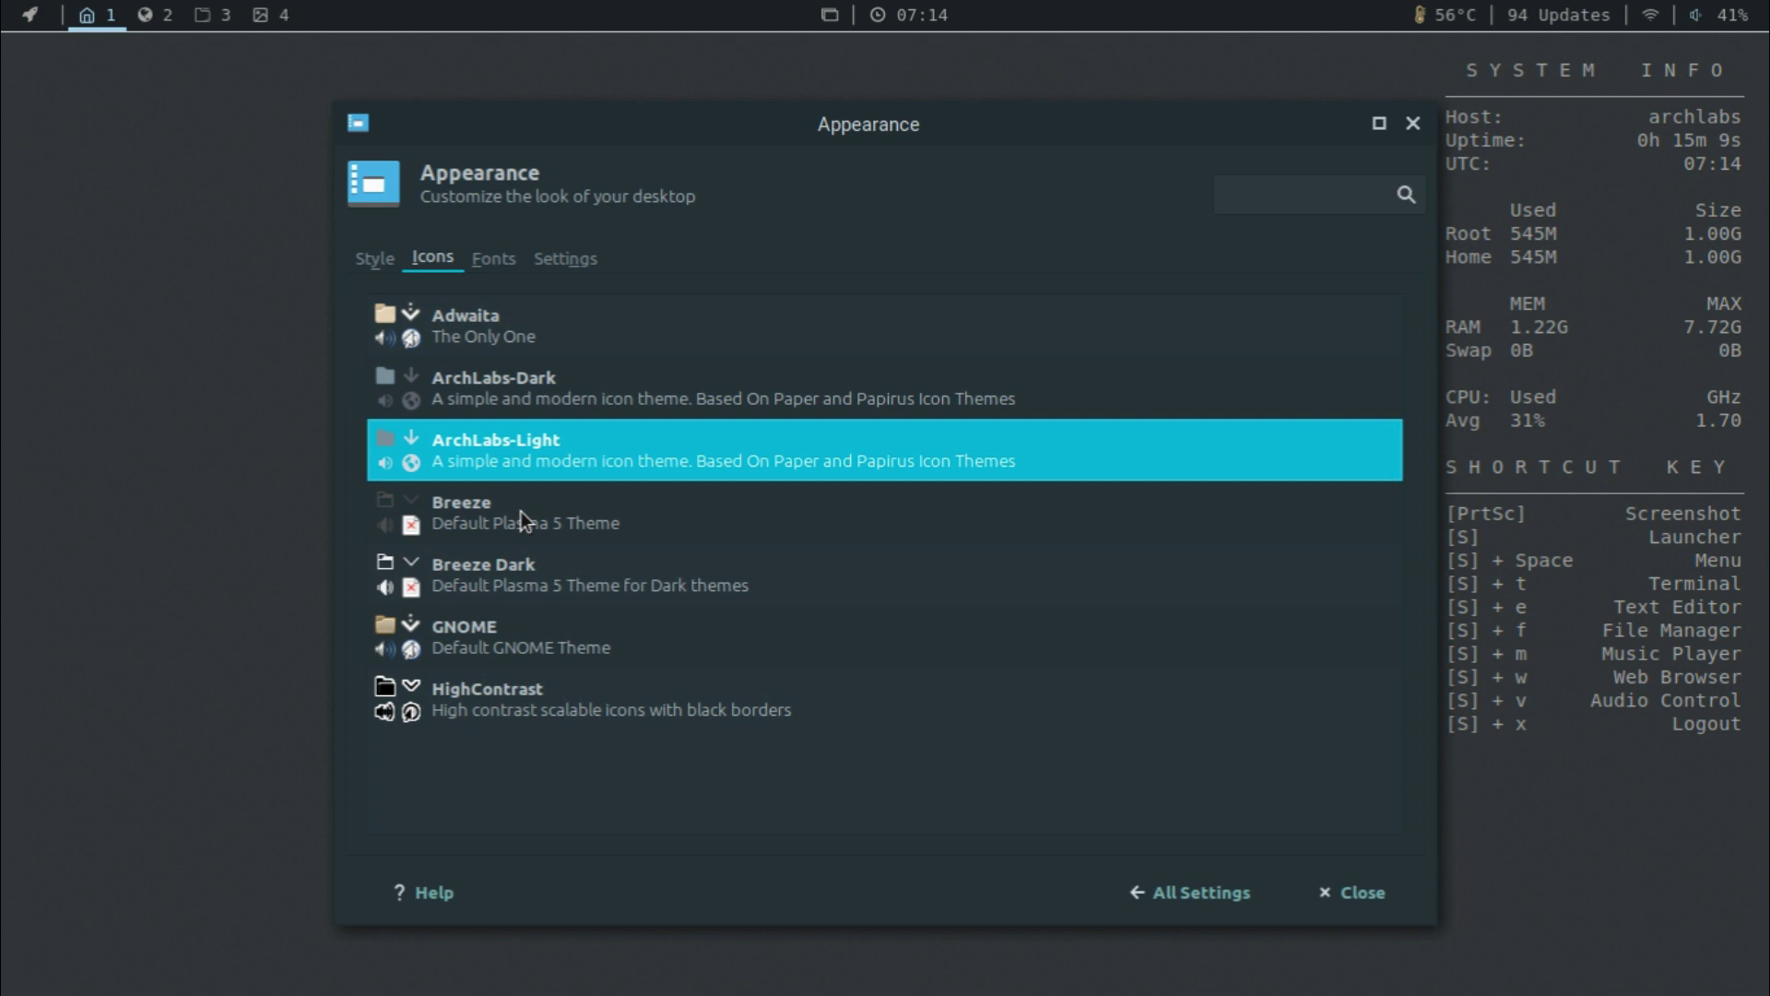
pyautogui.click(478, 521)
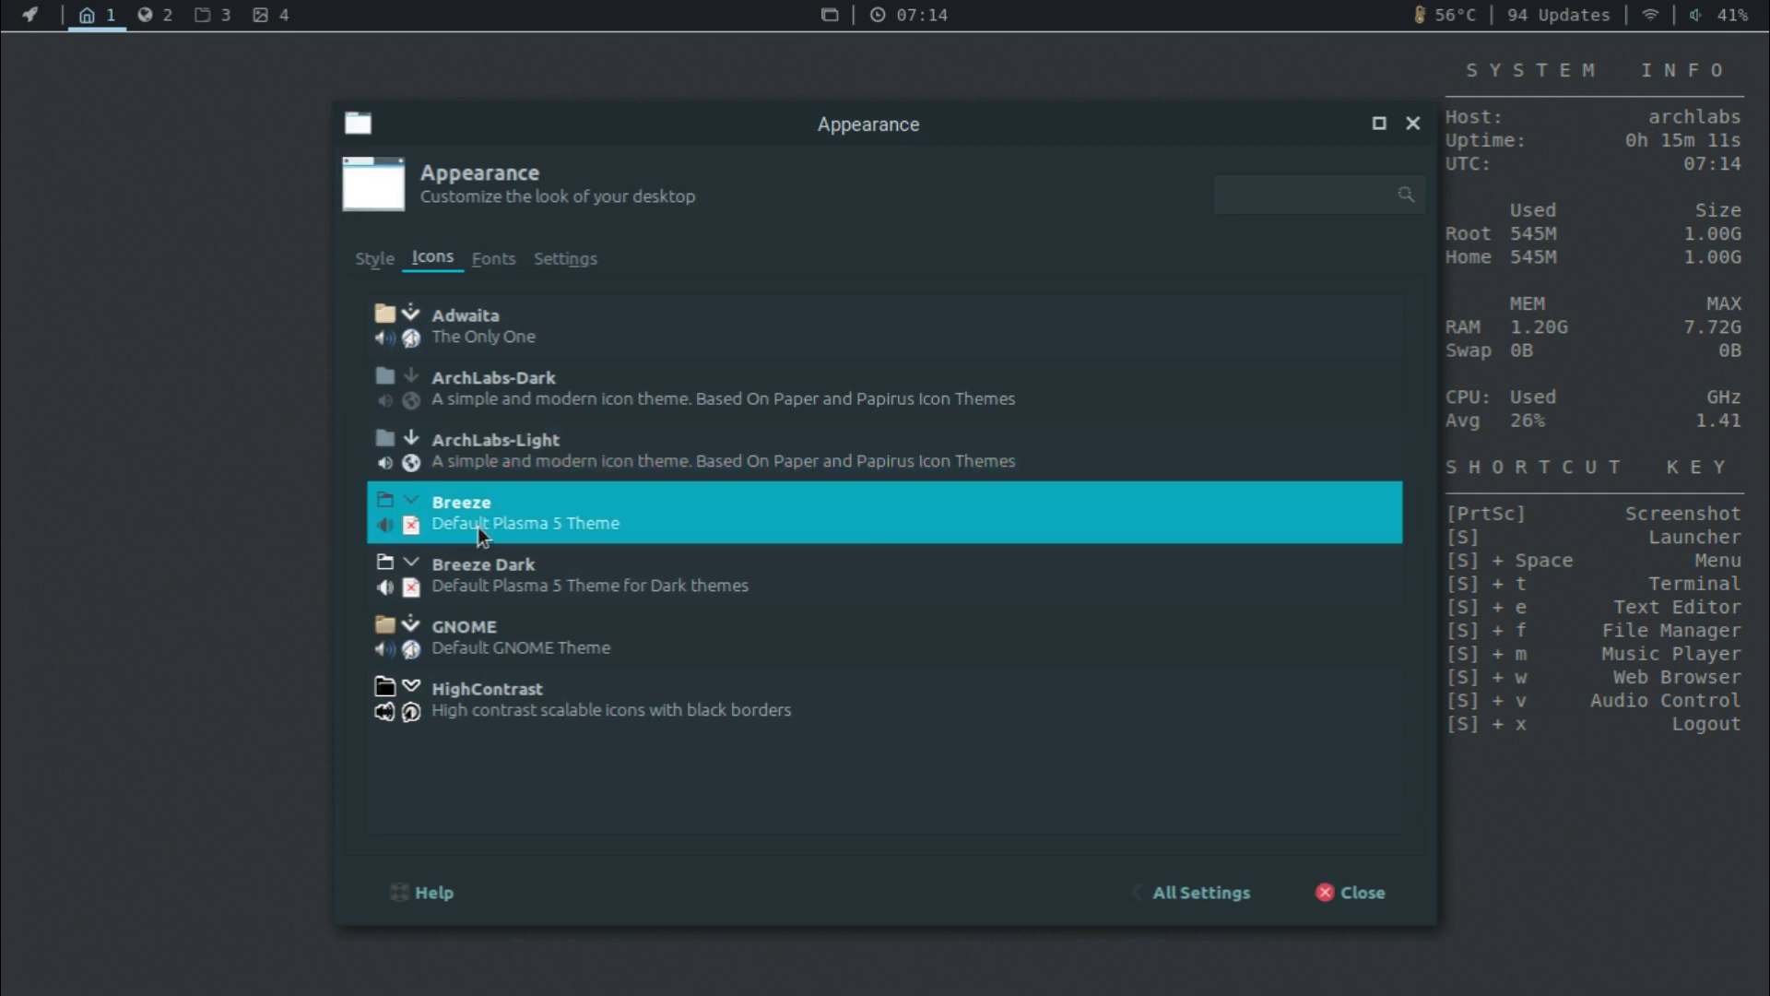
pyautogui.click(502, 620)
pyautogui.click(506, 564)
pyautogui.click(496, 530)
pyautogui.click(497, 466)
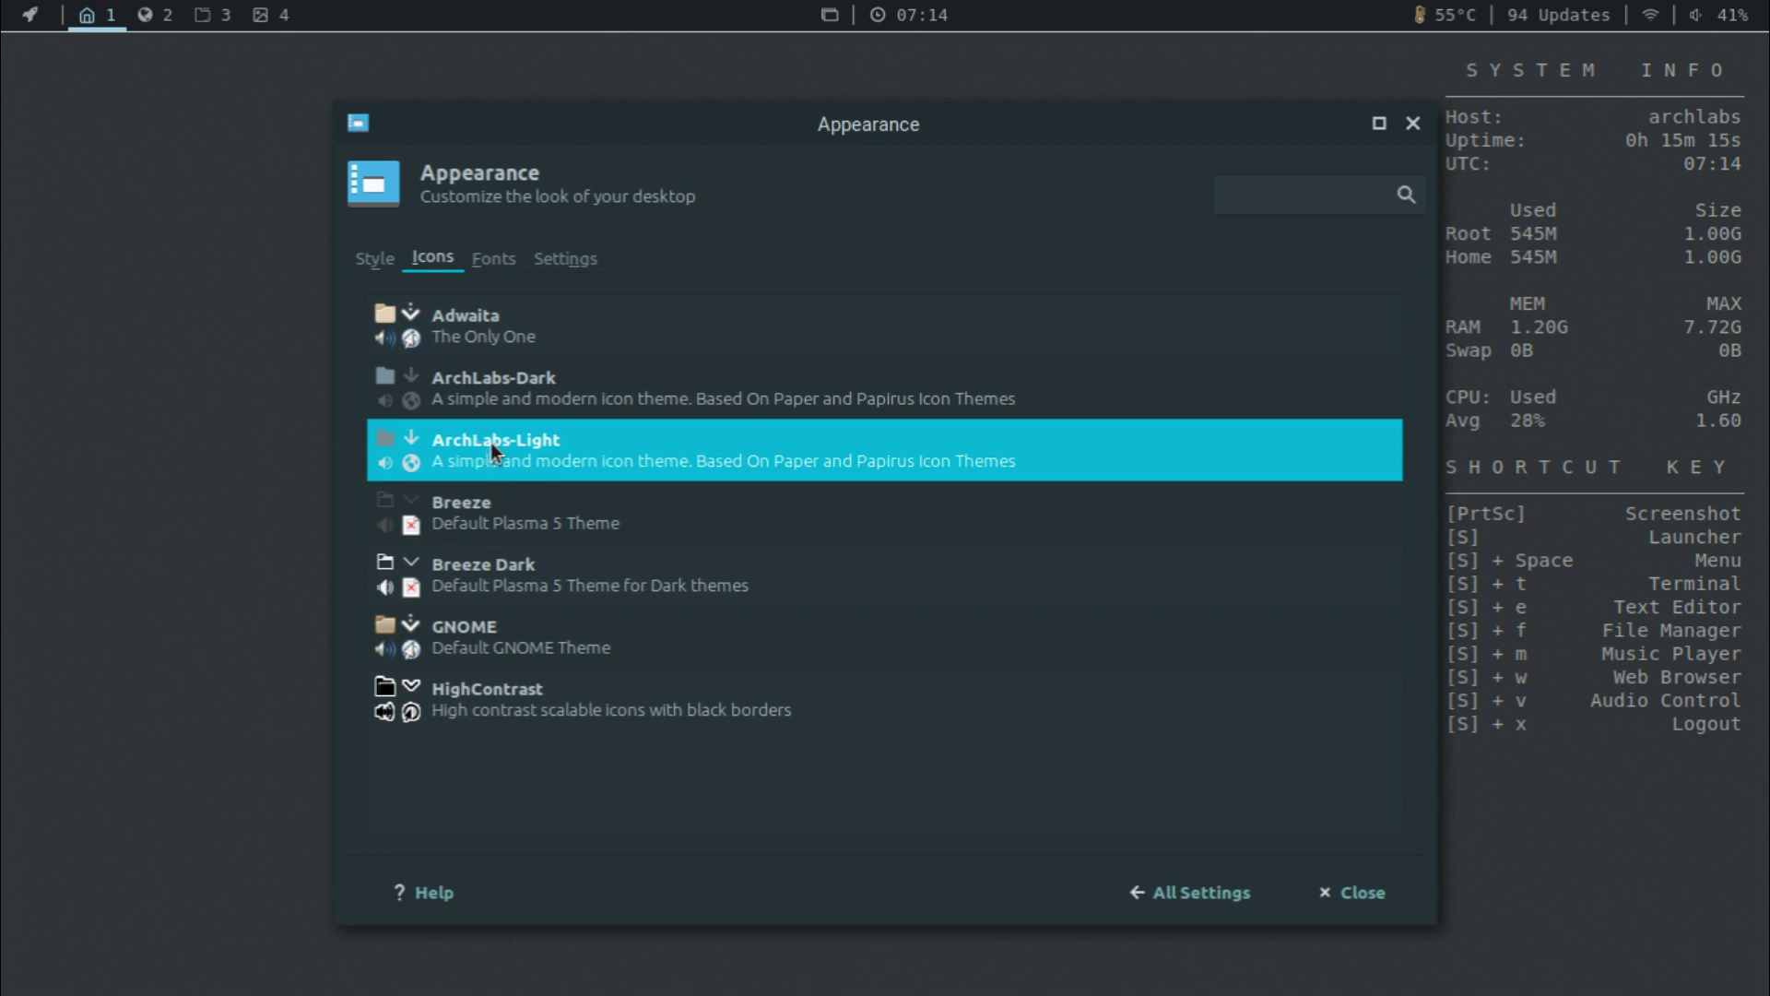
pyautogui.click(31, 13)
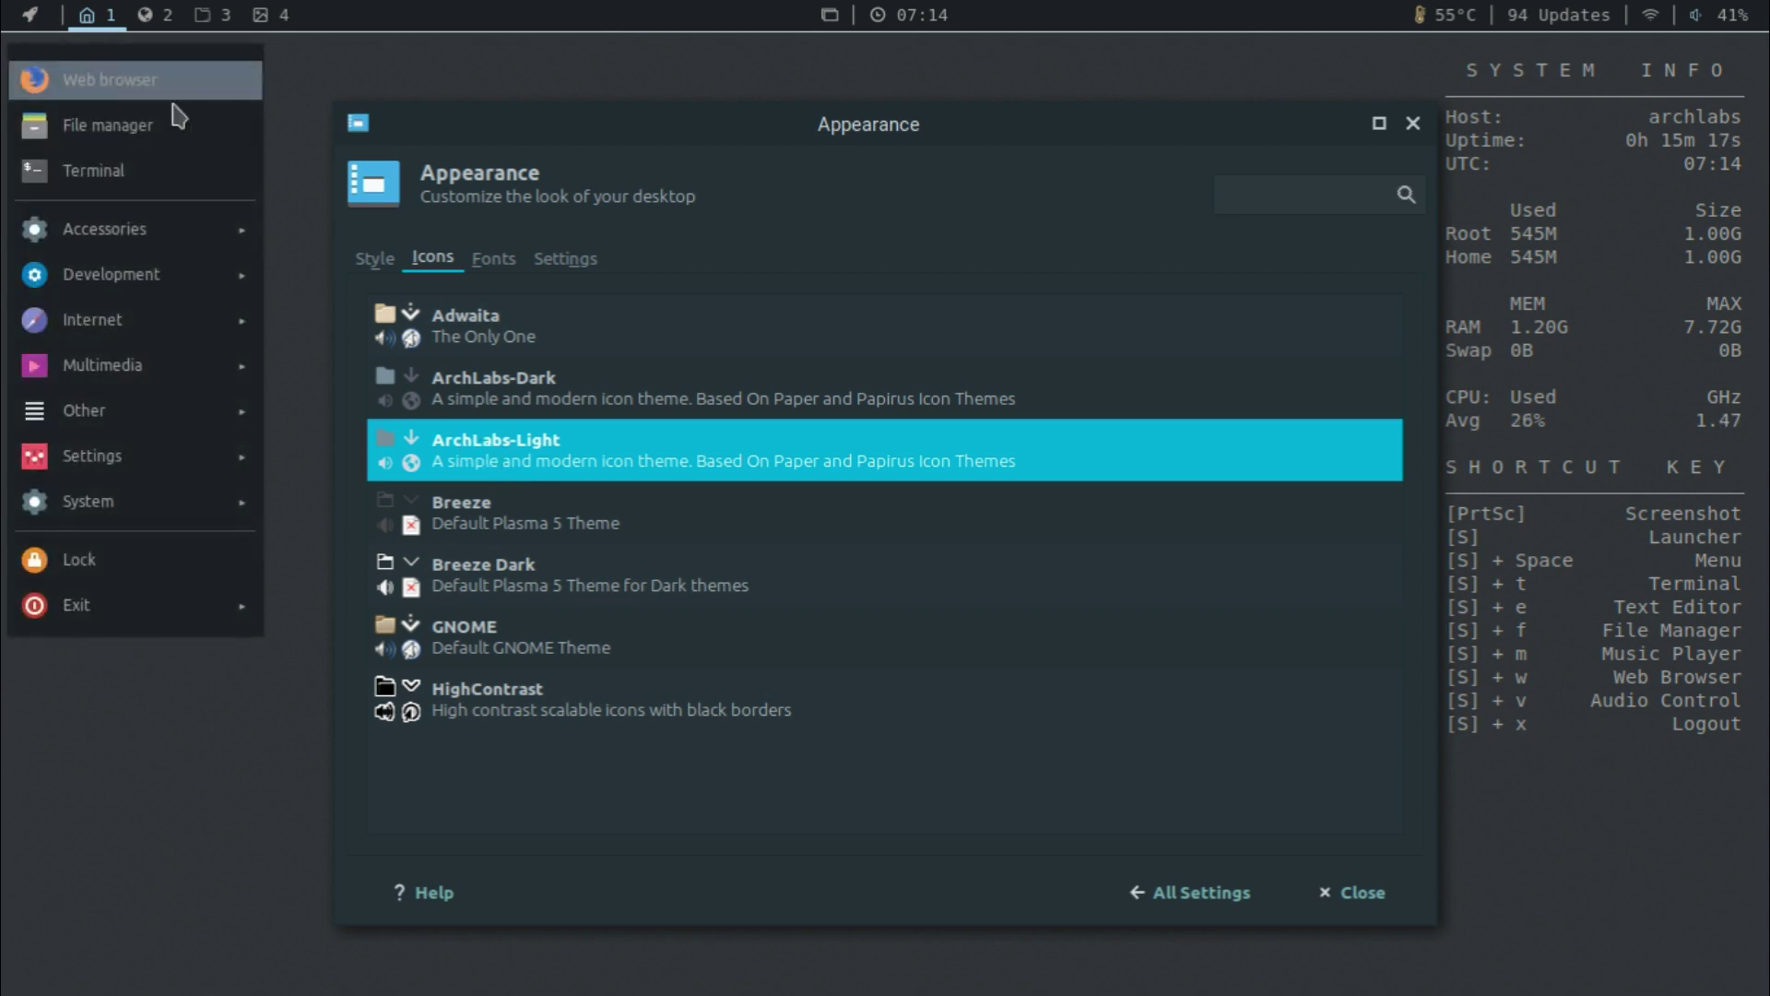
pyautogui.moveTo(162, 293)
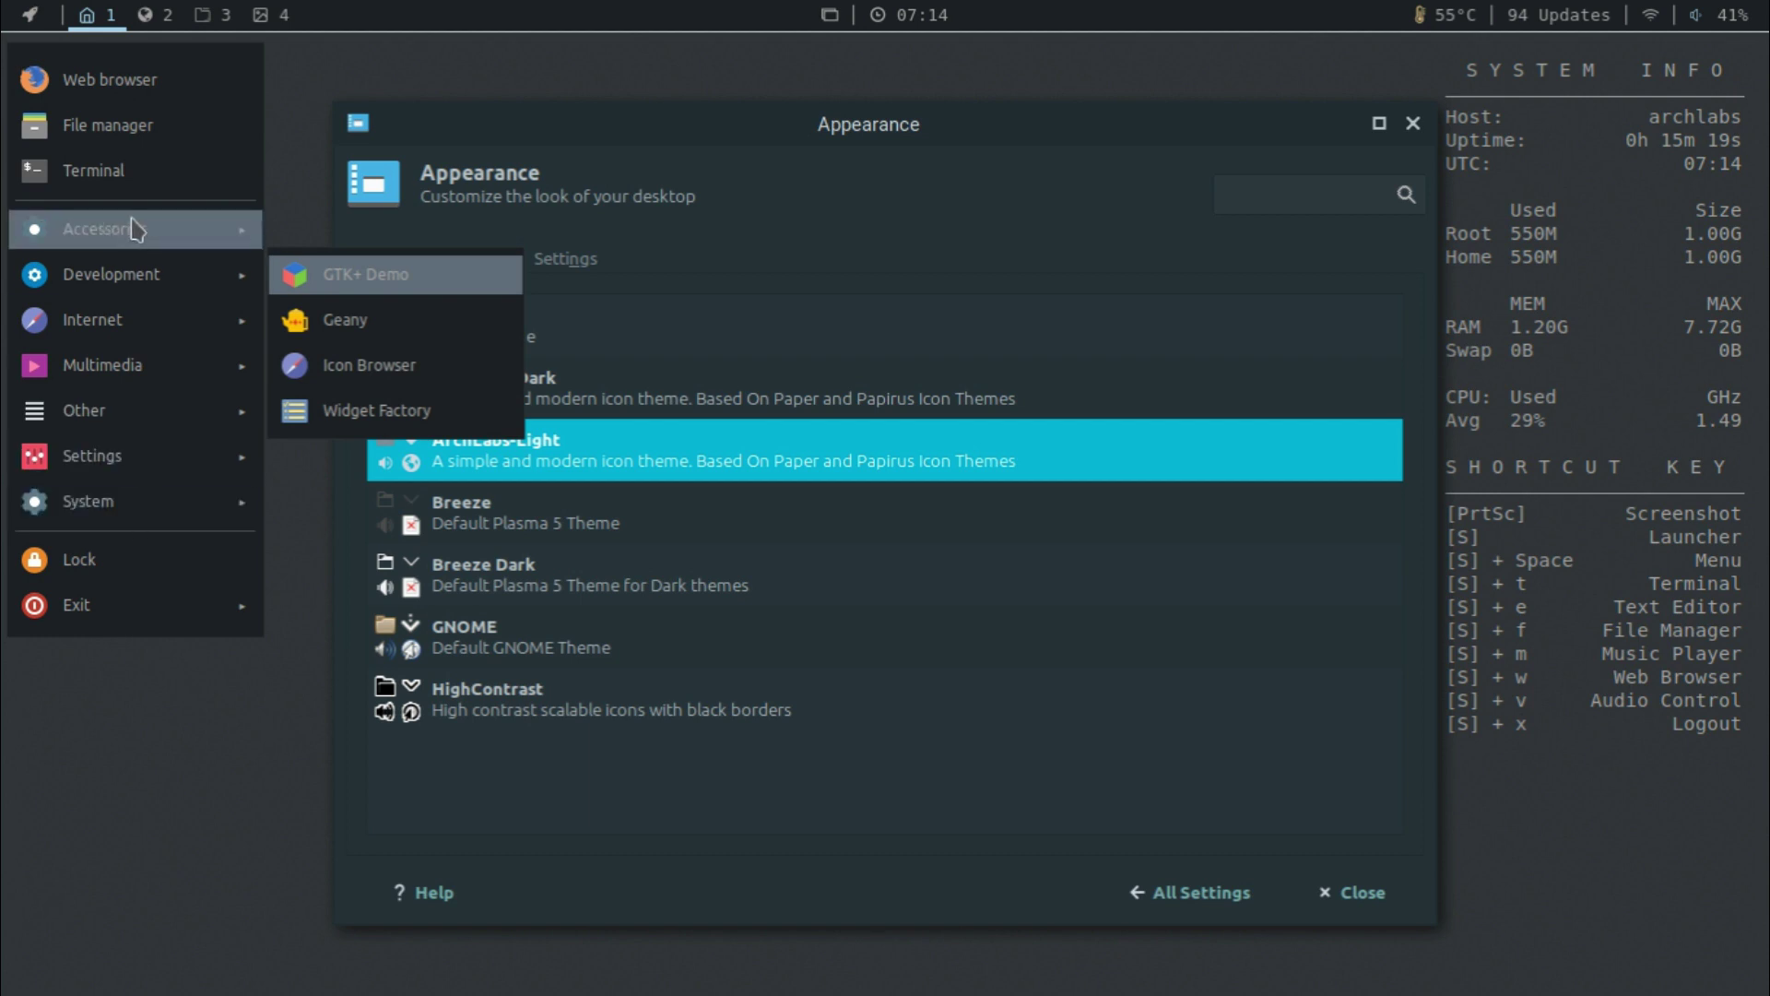
pyautogui.click(1409, 131)
pyautogui.click(1409, 130)
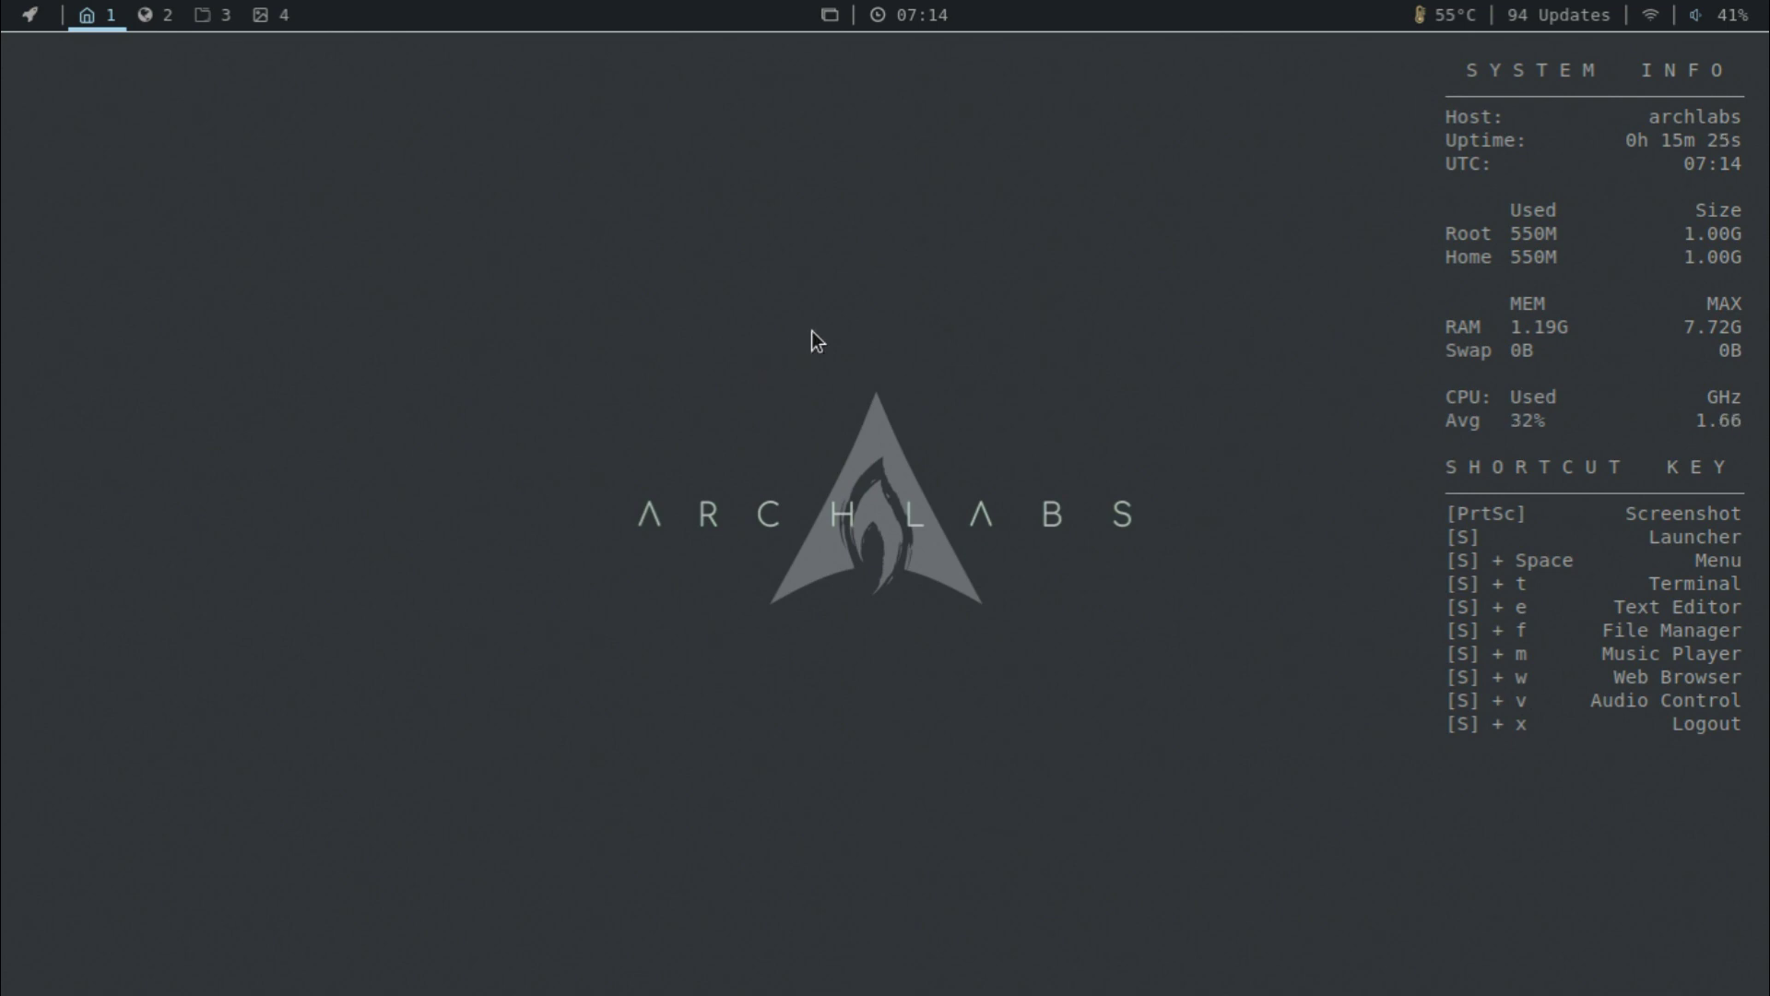
# In Conky Chooser, untick ArchLabs.conkyrc and confirm running with no conky.
pyautogui.rightClick(595, 187)
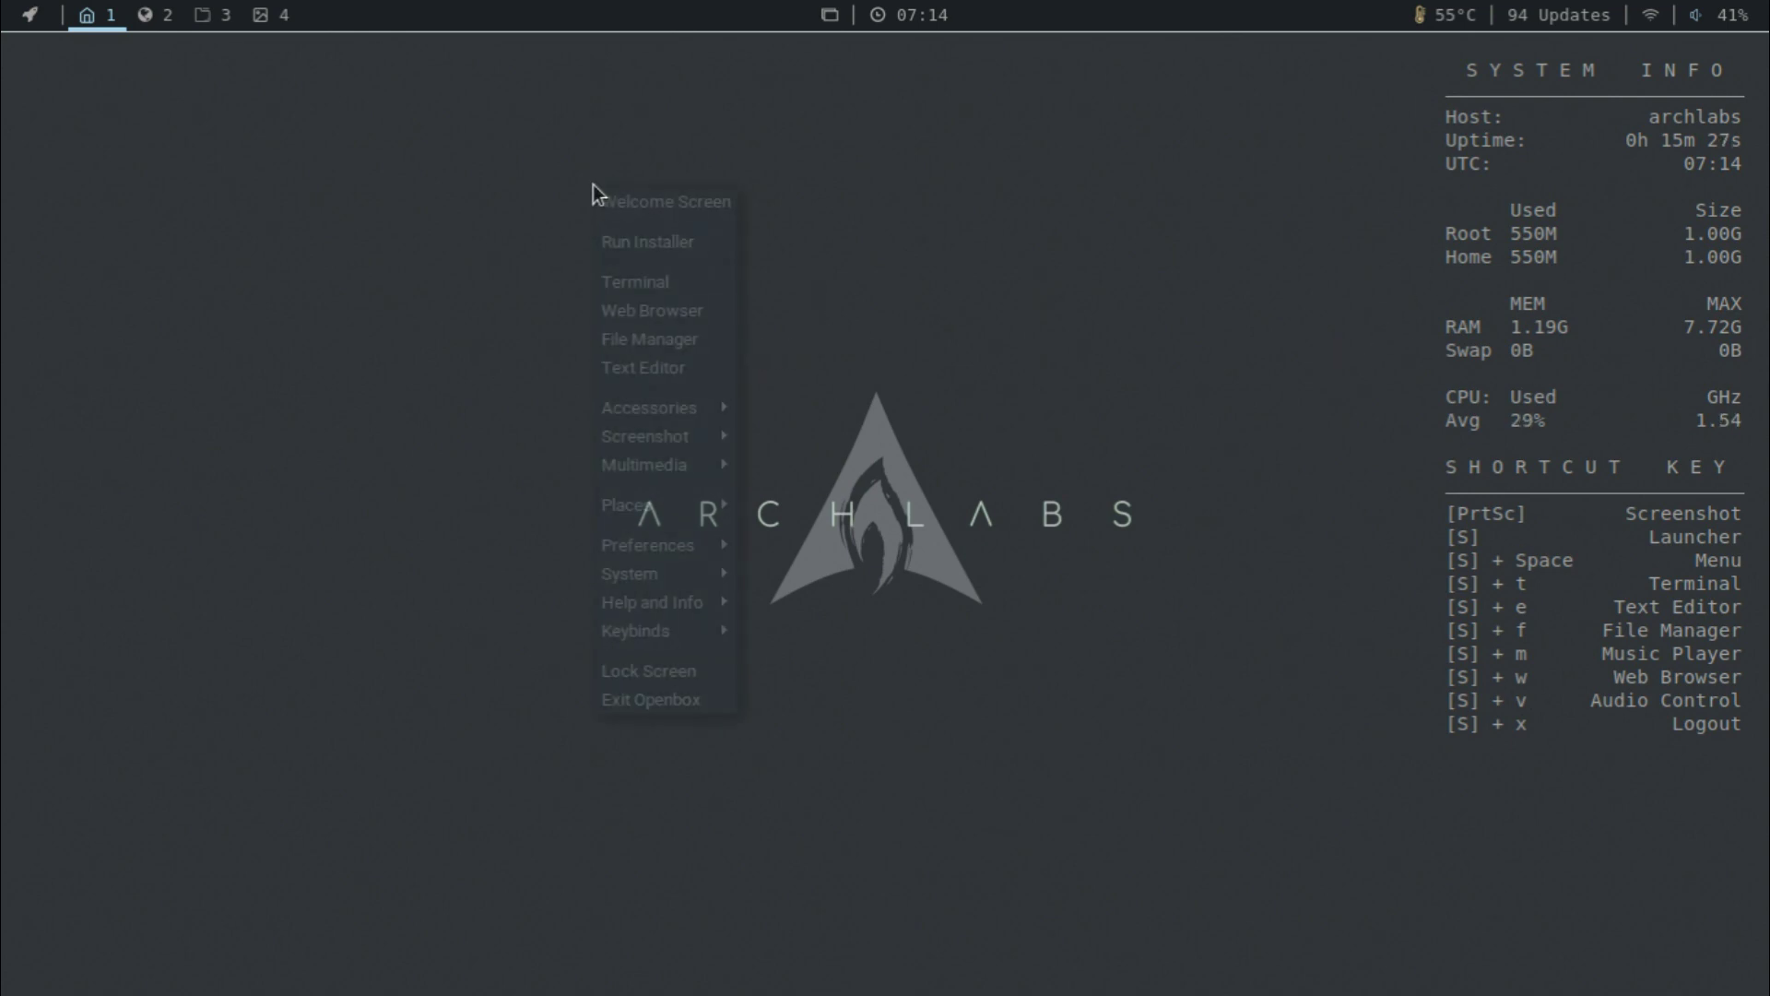
pyautogui.moveTo(690, 553)
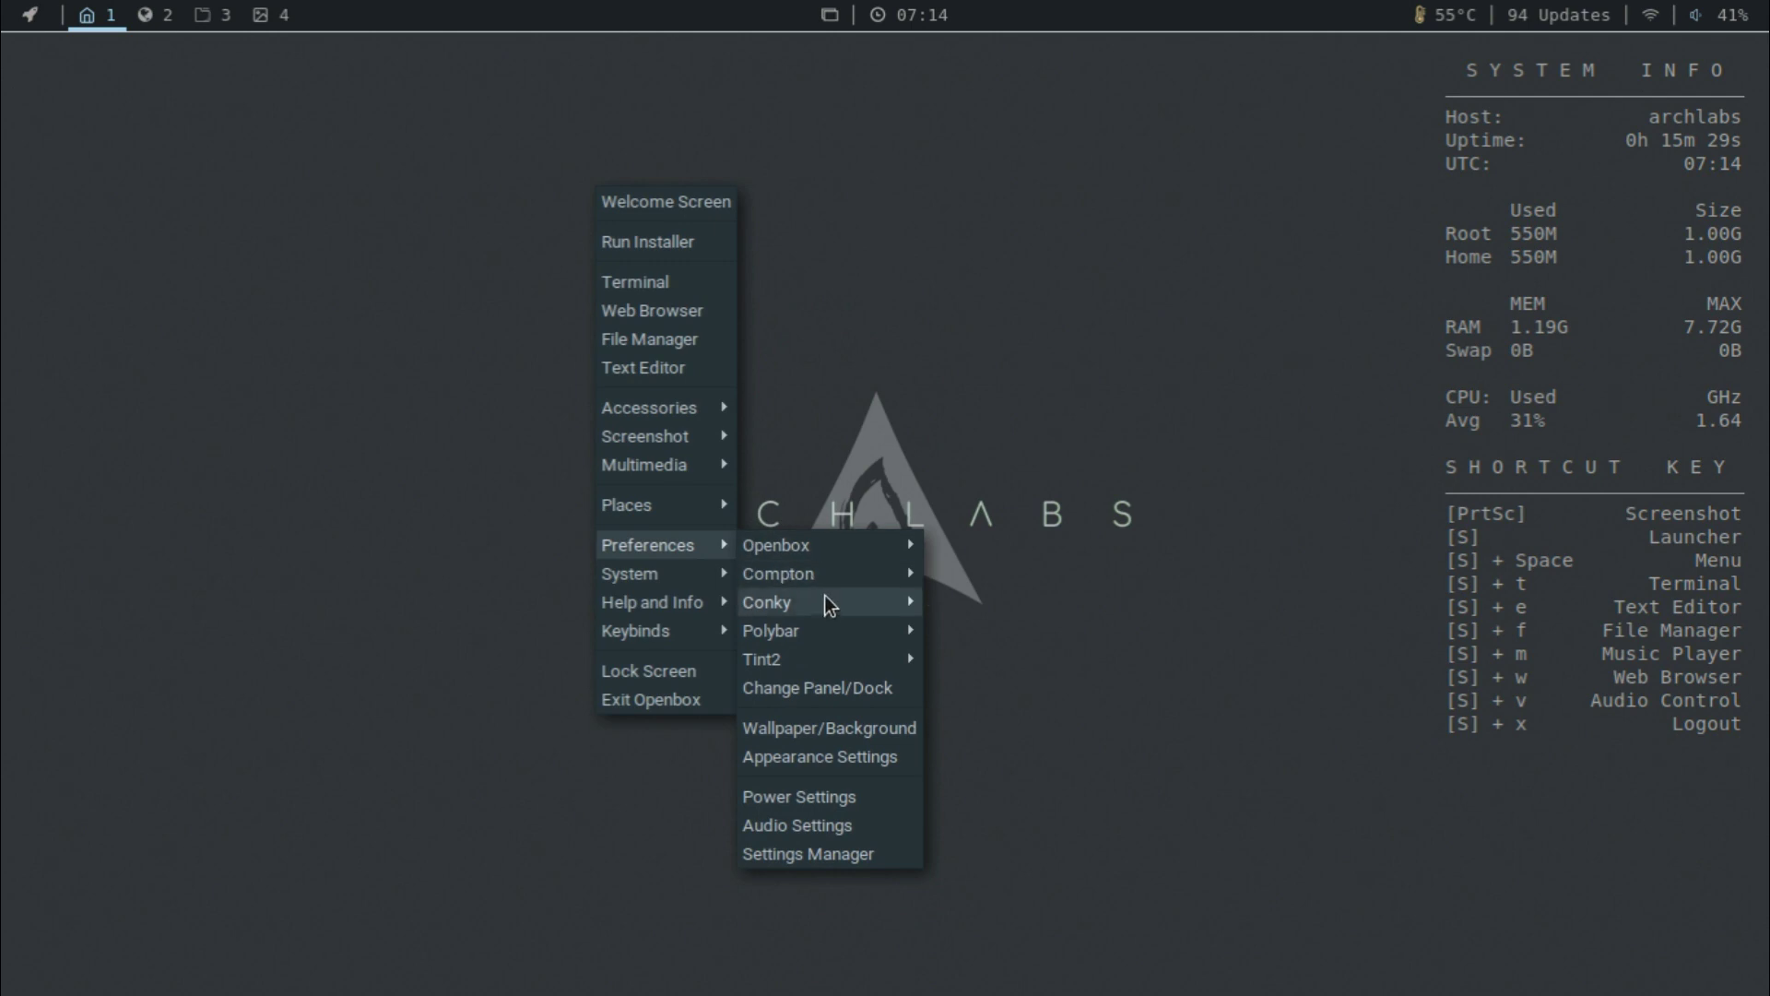
pyautogui.moveTo(828, 594)
pyautogui.click(1043, 604)
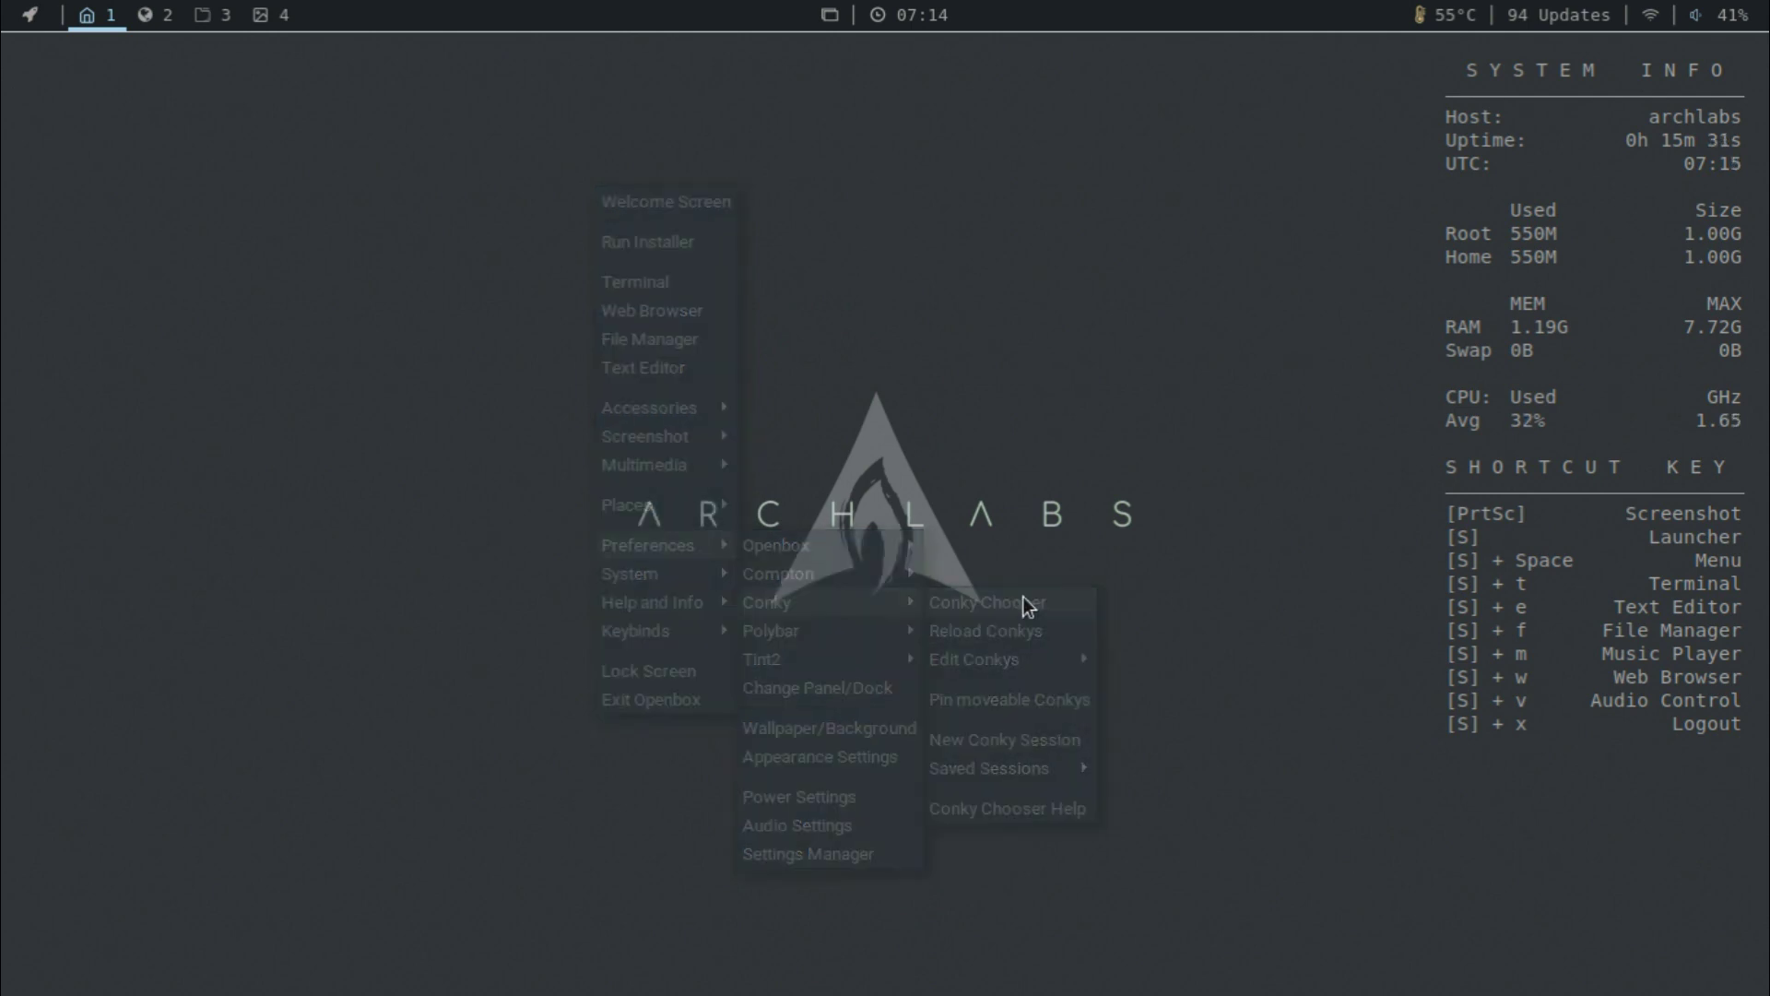
pyautogui.click(636, 382)
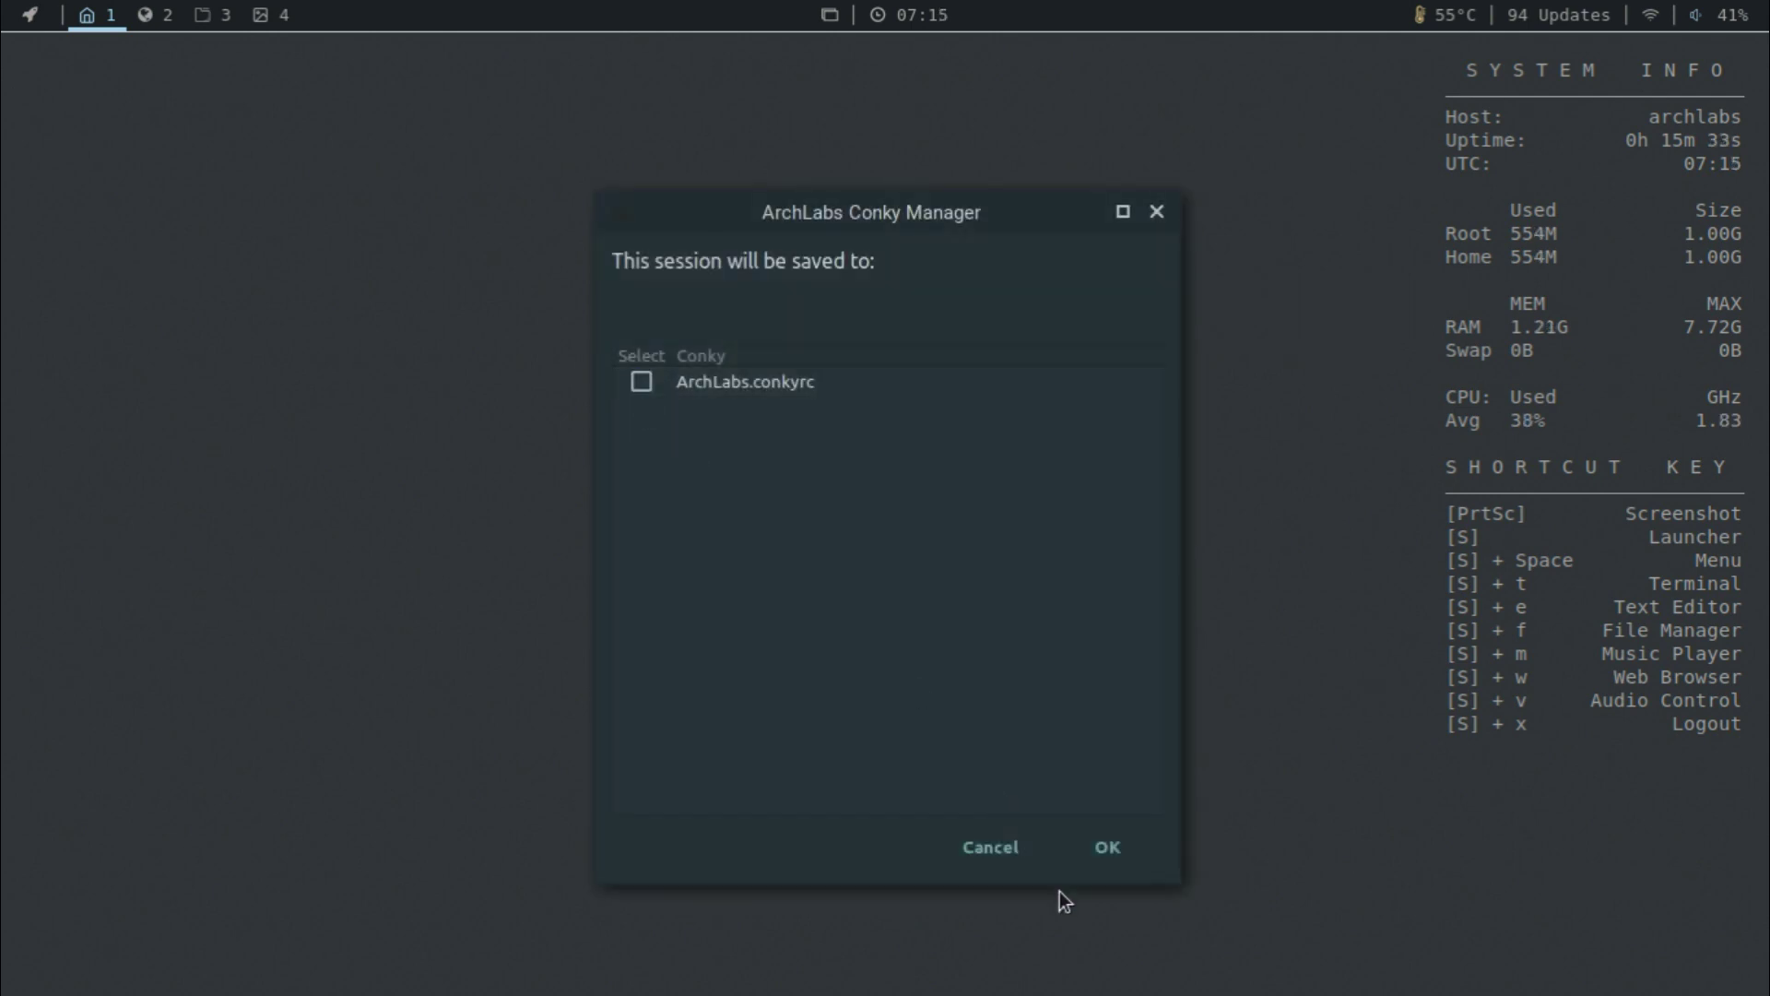
pyautogui.click(1109, 833)
pyautogui.click(1075, 606)
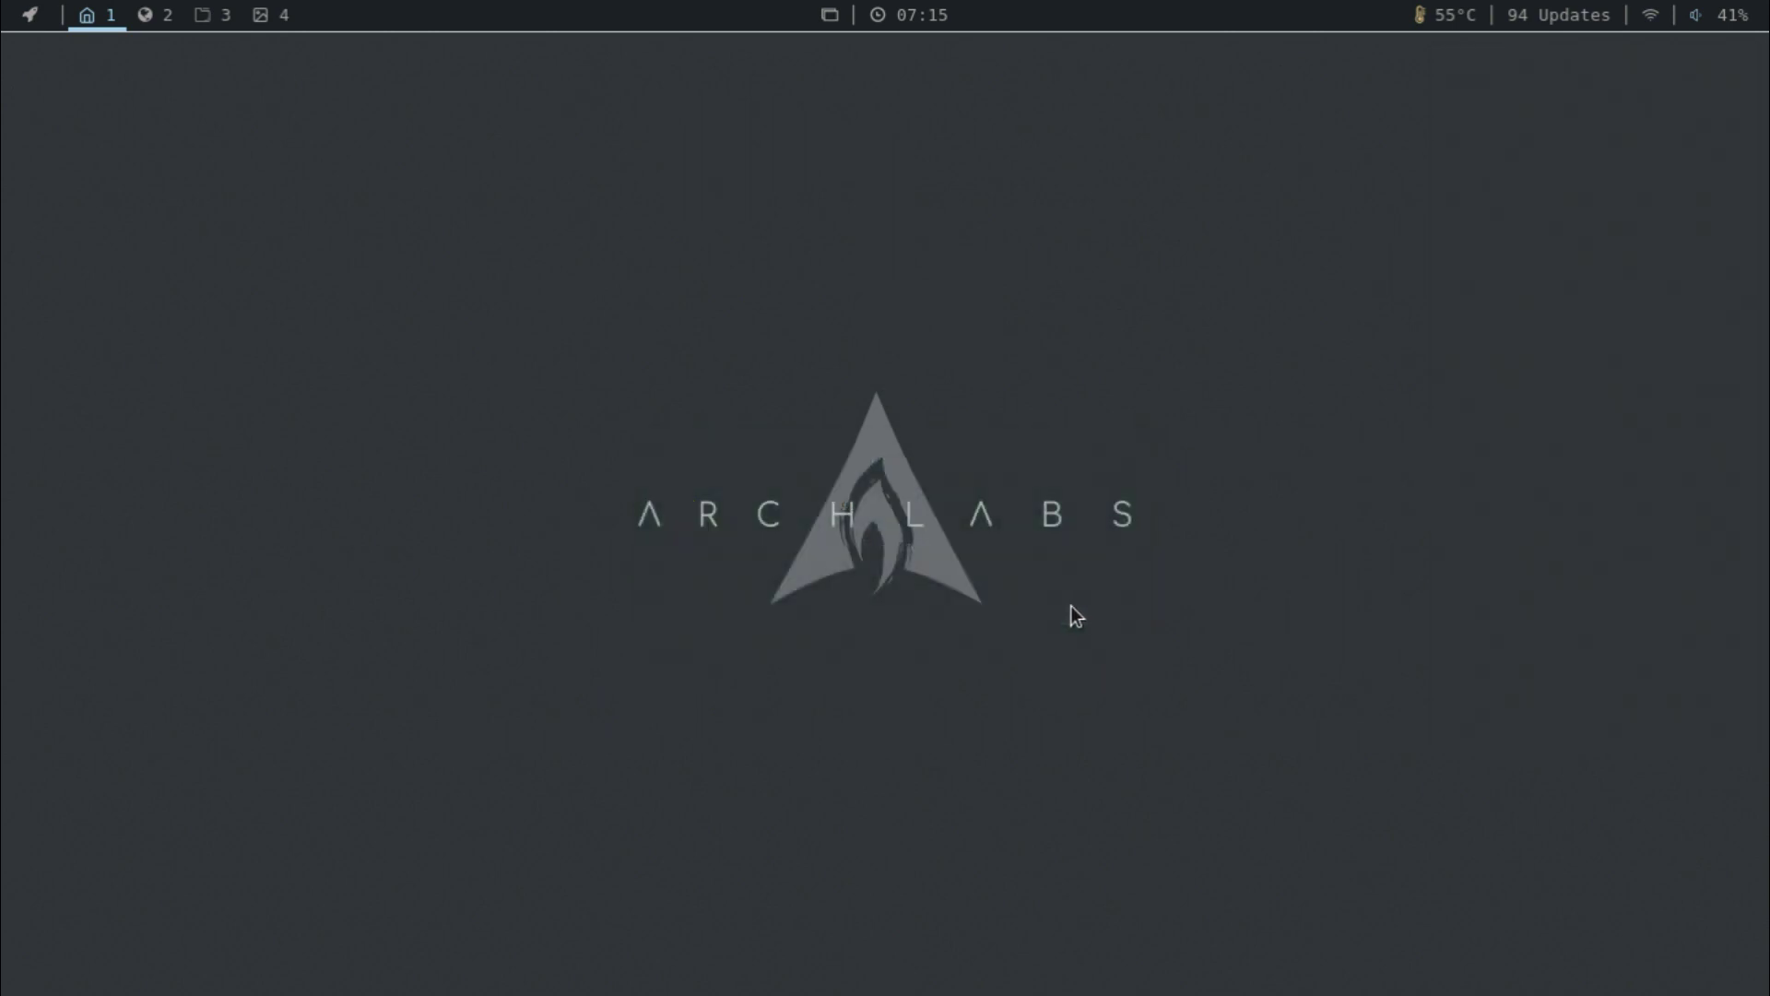
pyautogui.rightClick(739, 237)
pyautogui.click(645, 234)
# Launch the file manager from the desktop menu, open Downloads, and move the window left.
pyautogui.rightClick(431, 244)
pyautogui.click(206, 326)
pyautogui.rightClick(216, 98)
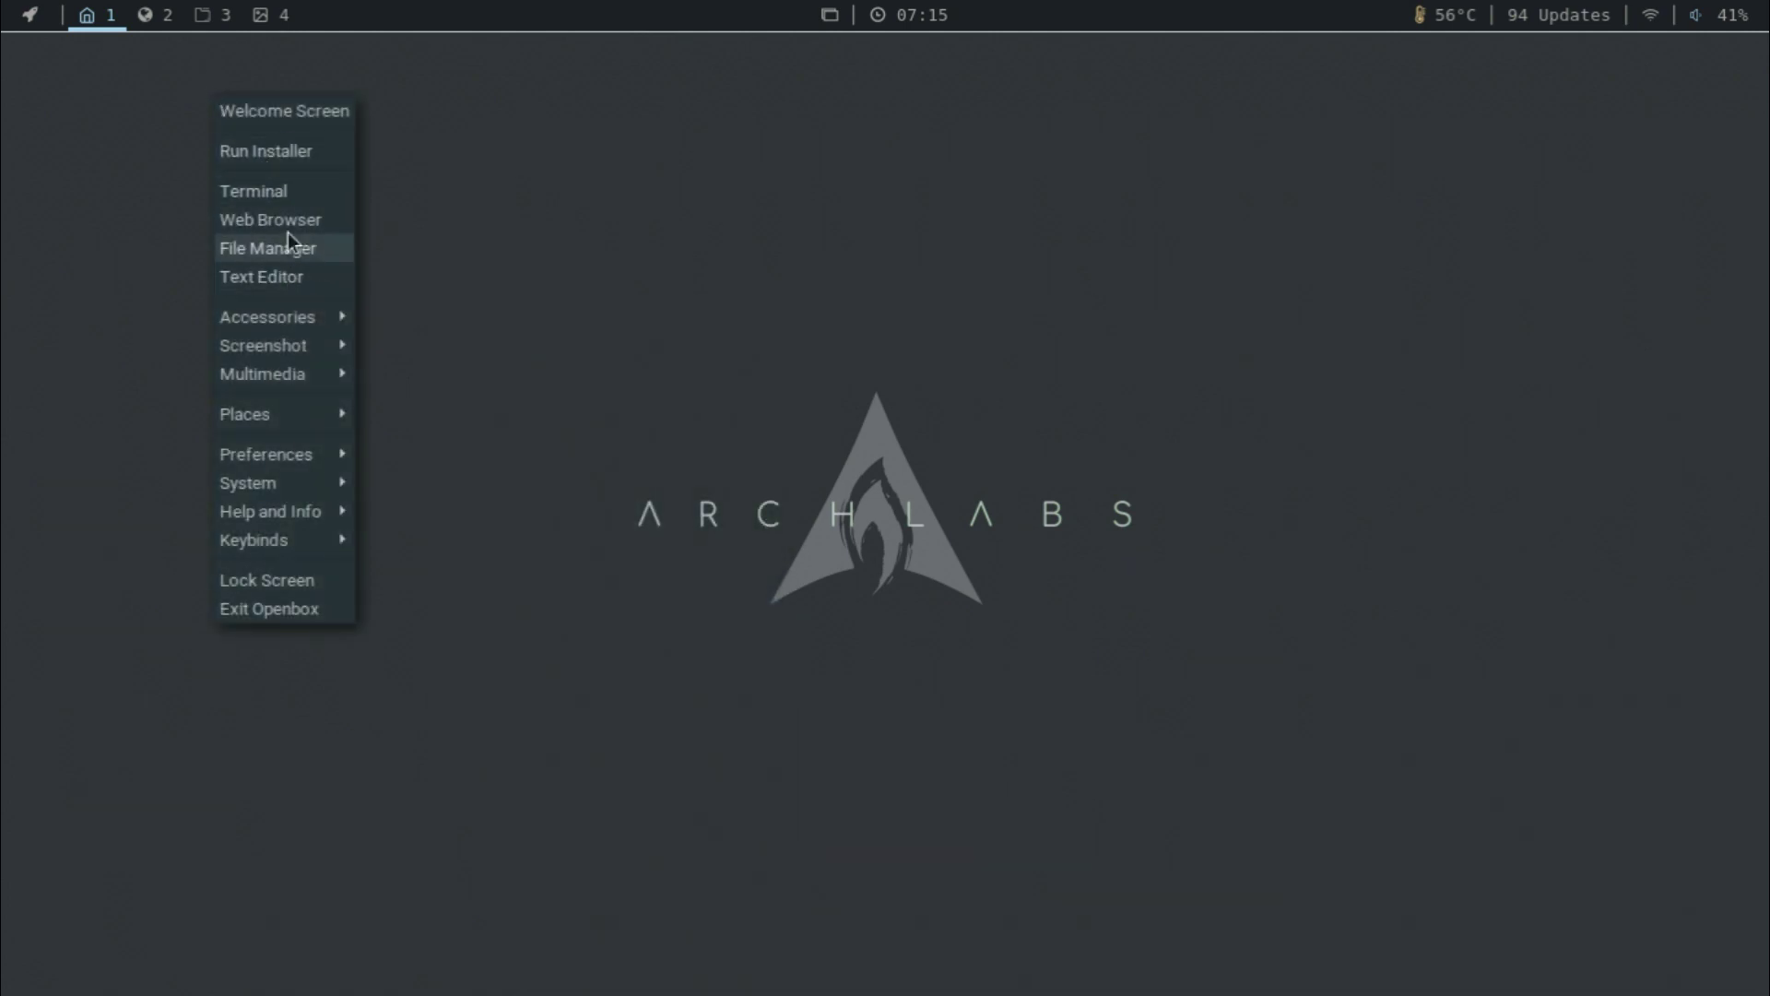
pyautogui.click(285, 245)
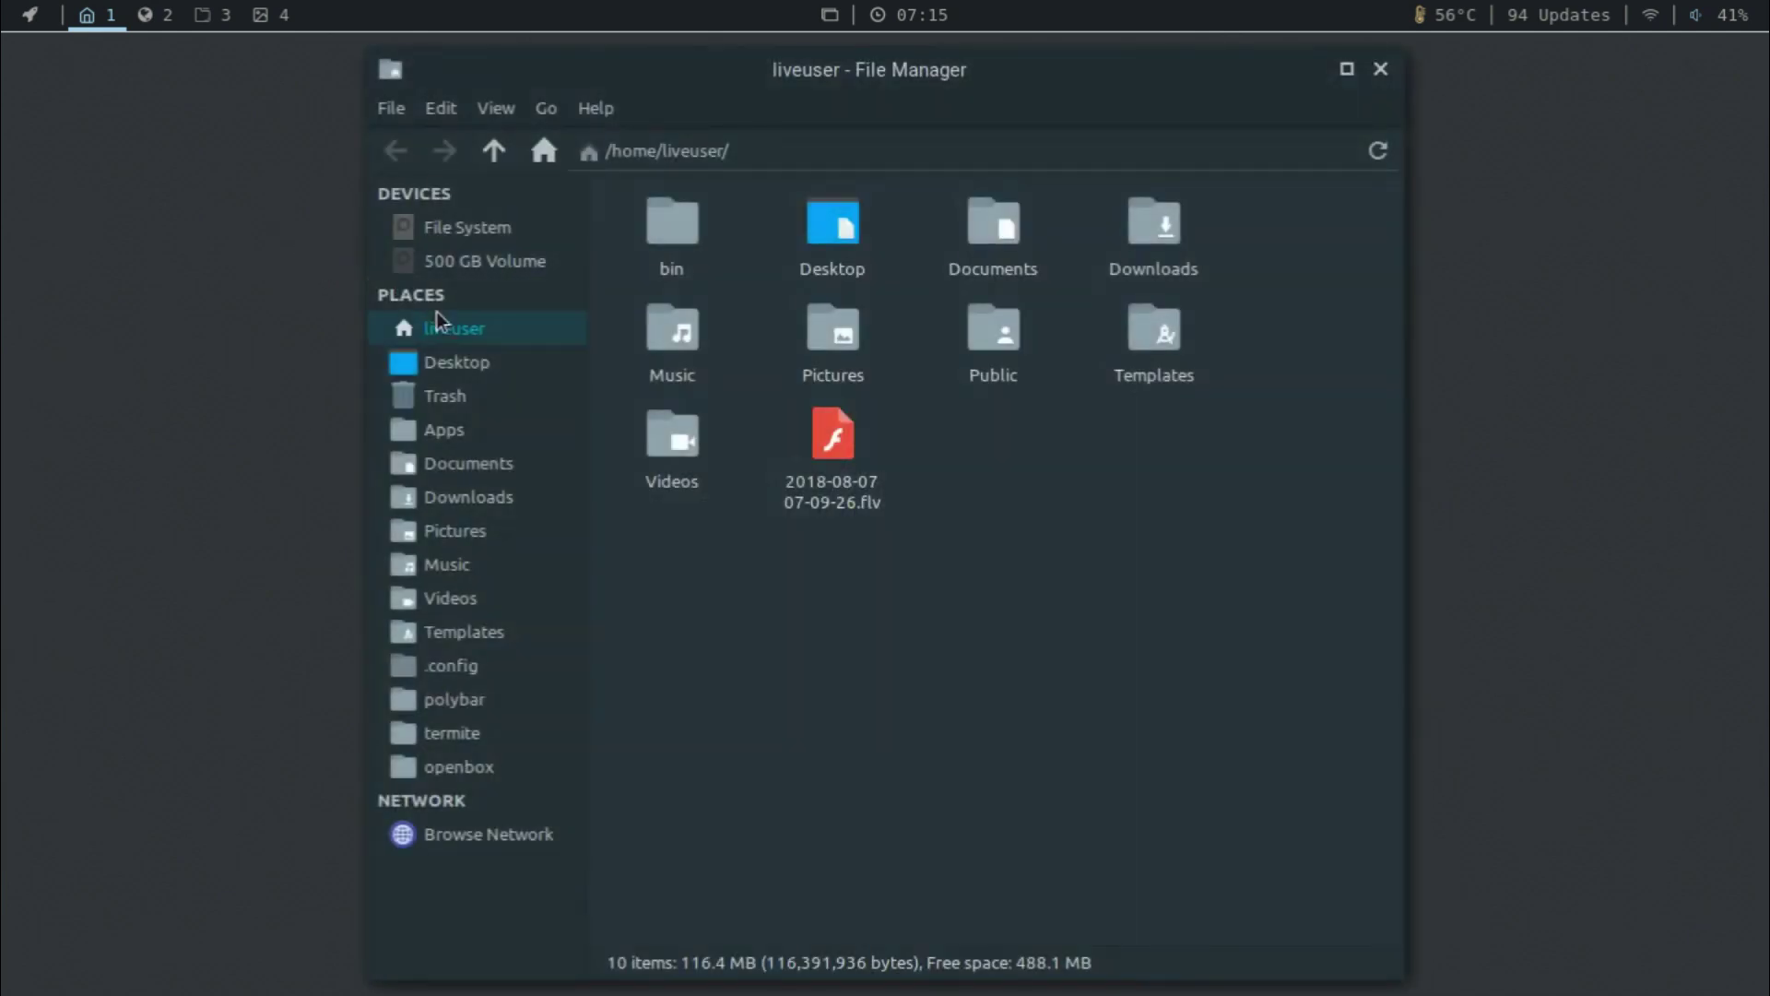
pyautogui.click(484, 507)
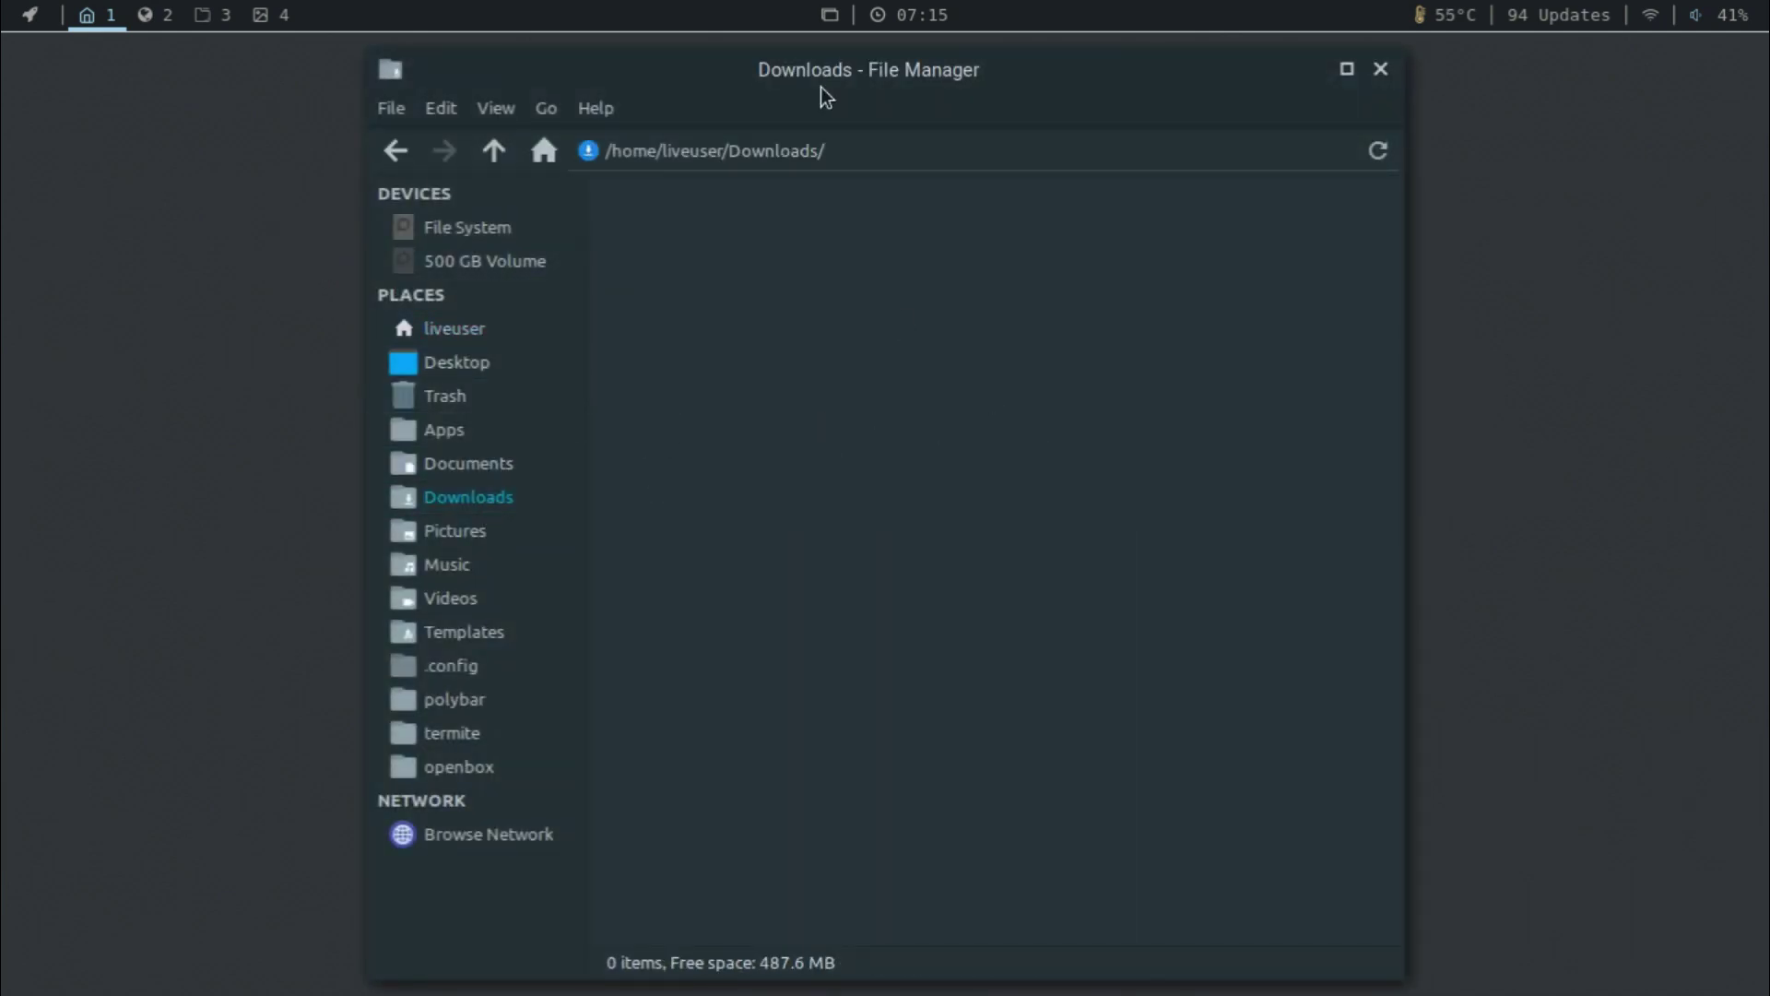
pyautogui.moveTo(826, 97); pyautogui.dragTo(547, 111)
pyautogui.rightClick(1213, 249)
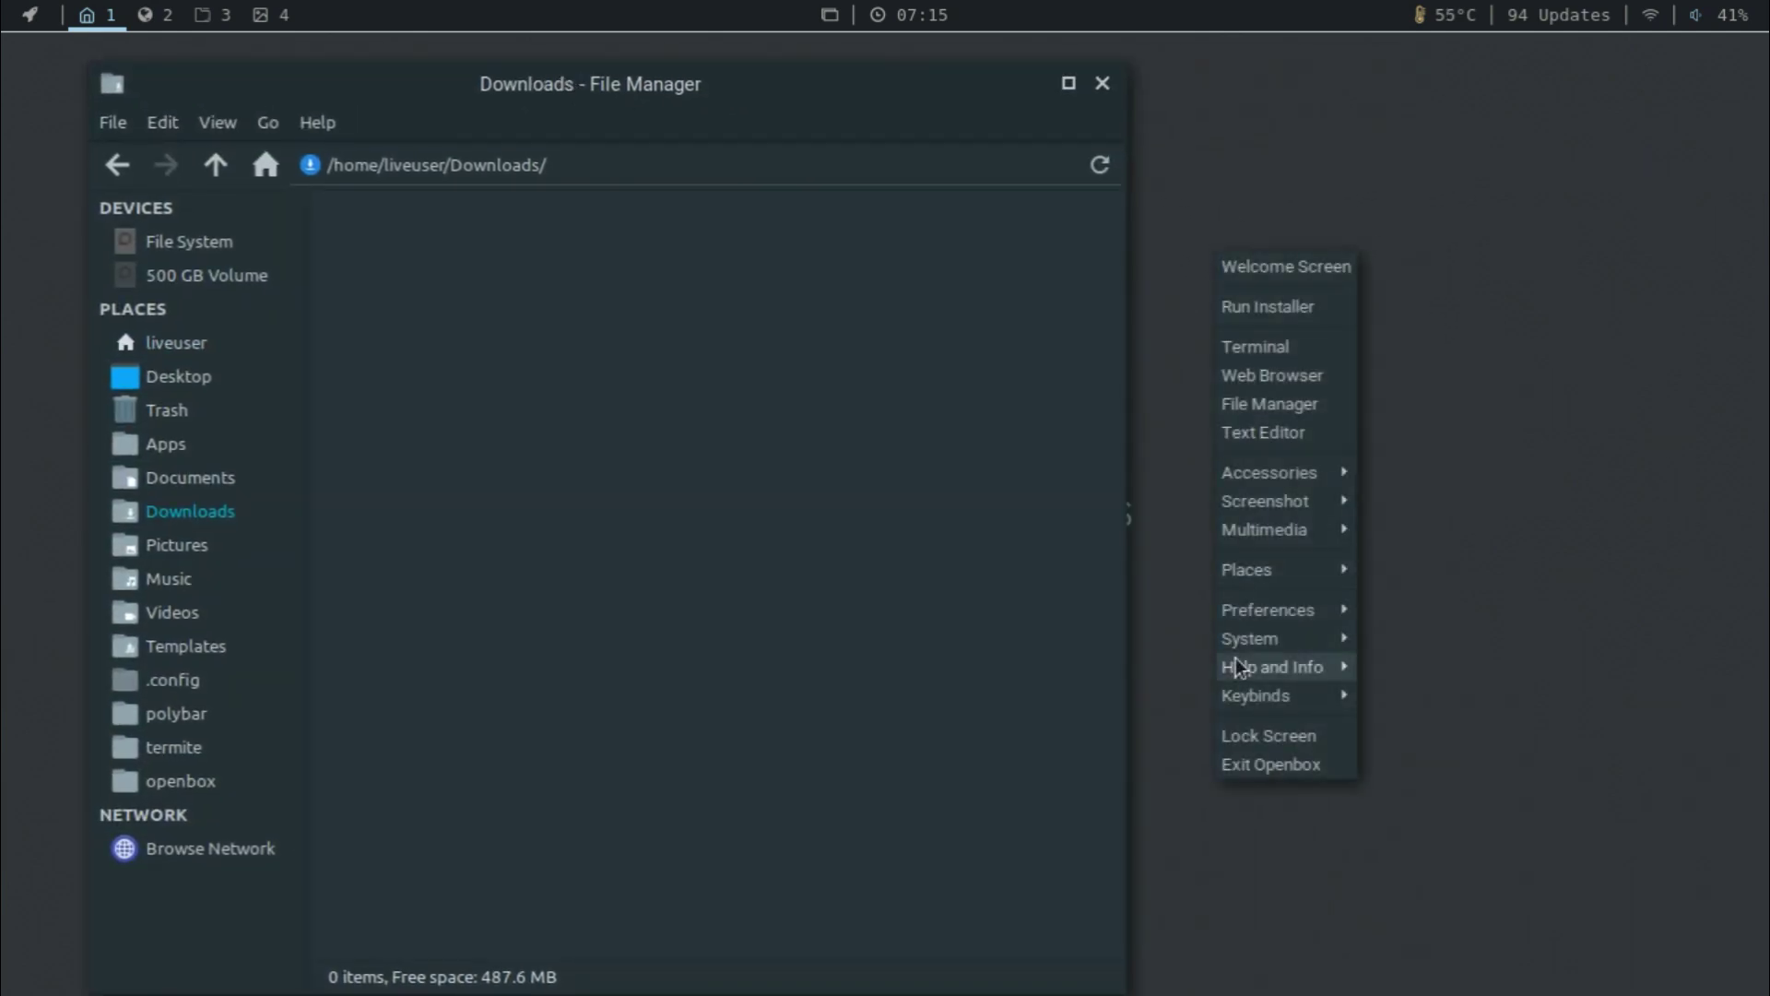
# Launch the Nitrogen wallpaper picker from the desktop menu's Preferences.
pyautogui.moveTo(1276, 616)
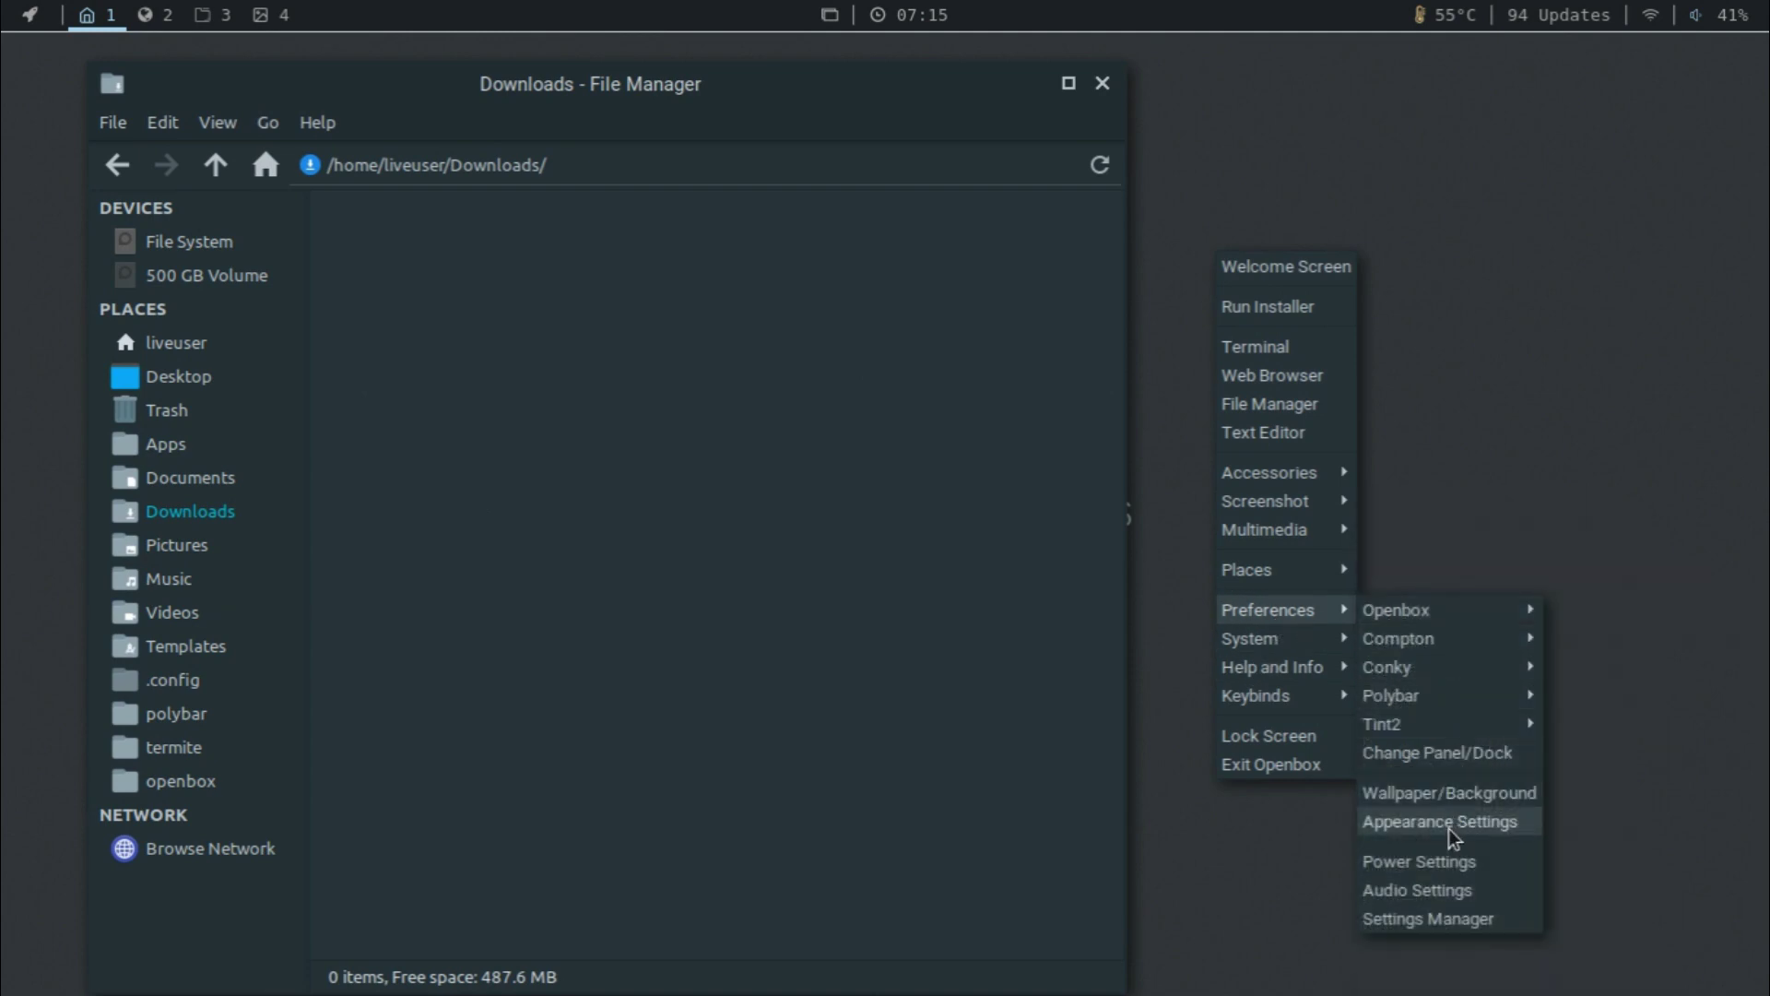
pyautogui.click(1447, 794)
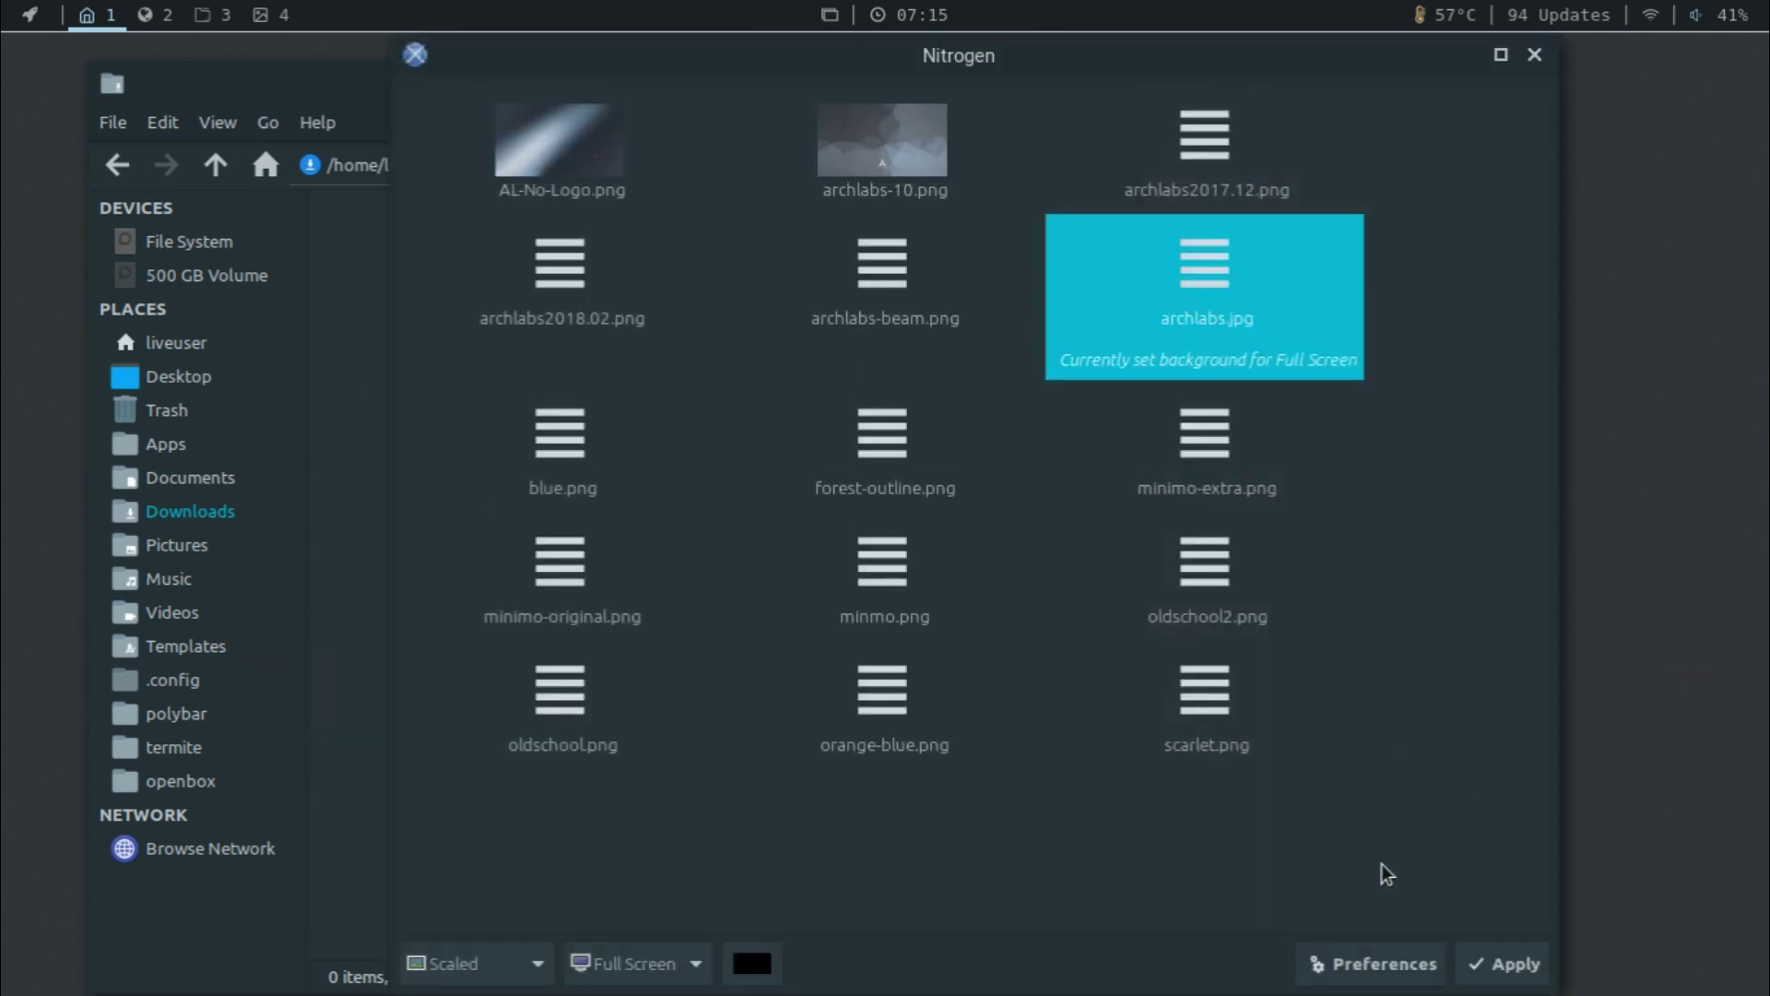
pyautogui.click(357, 288)
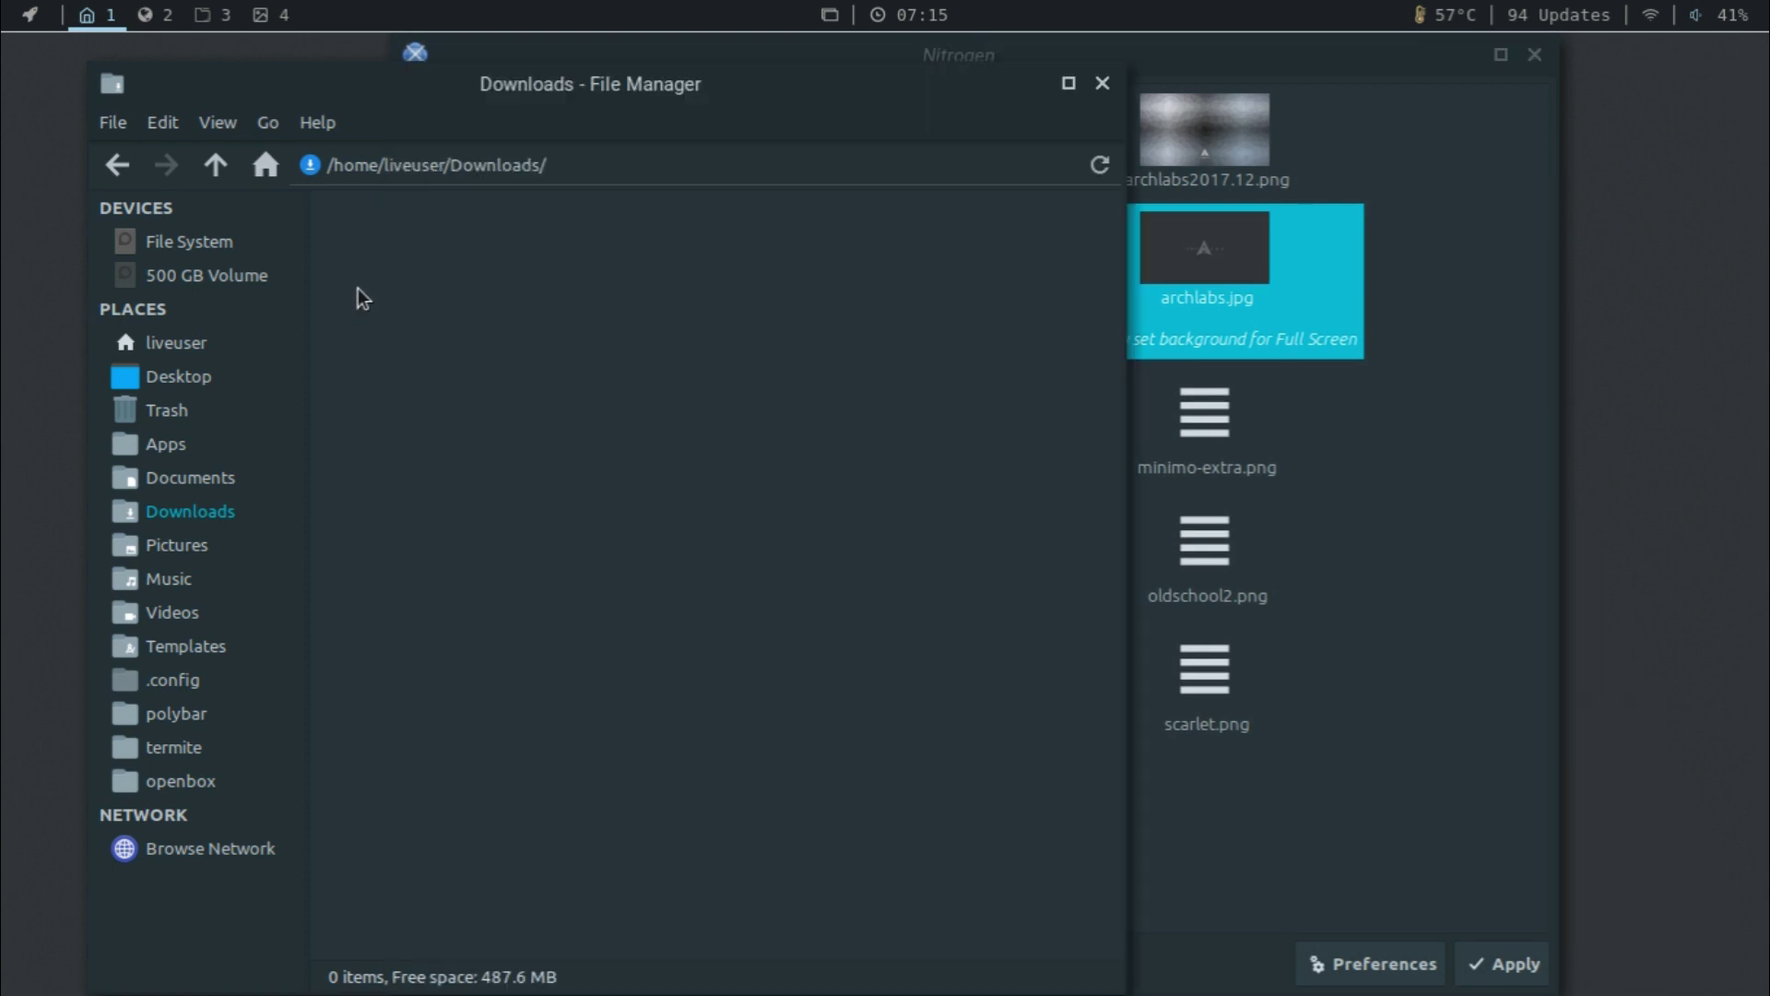
pyautogui.rightClick(410, 247)
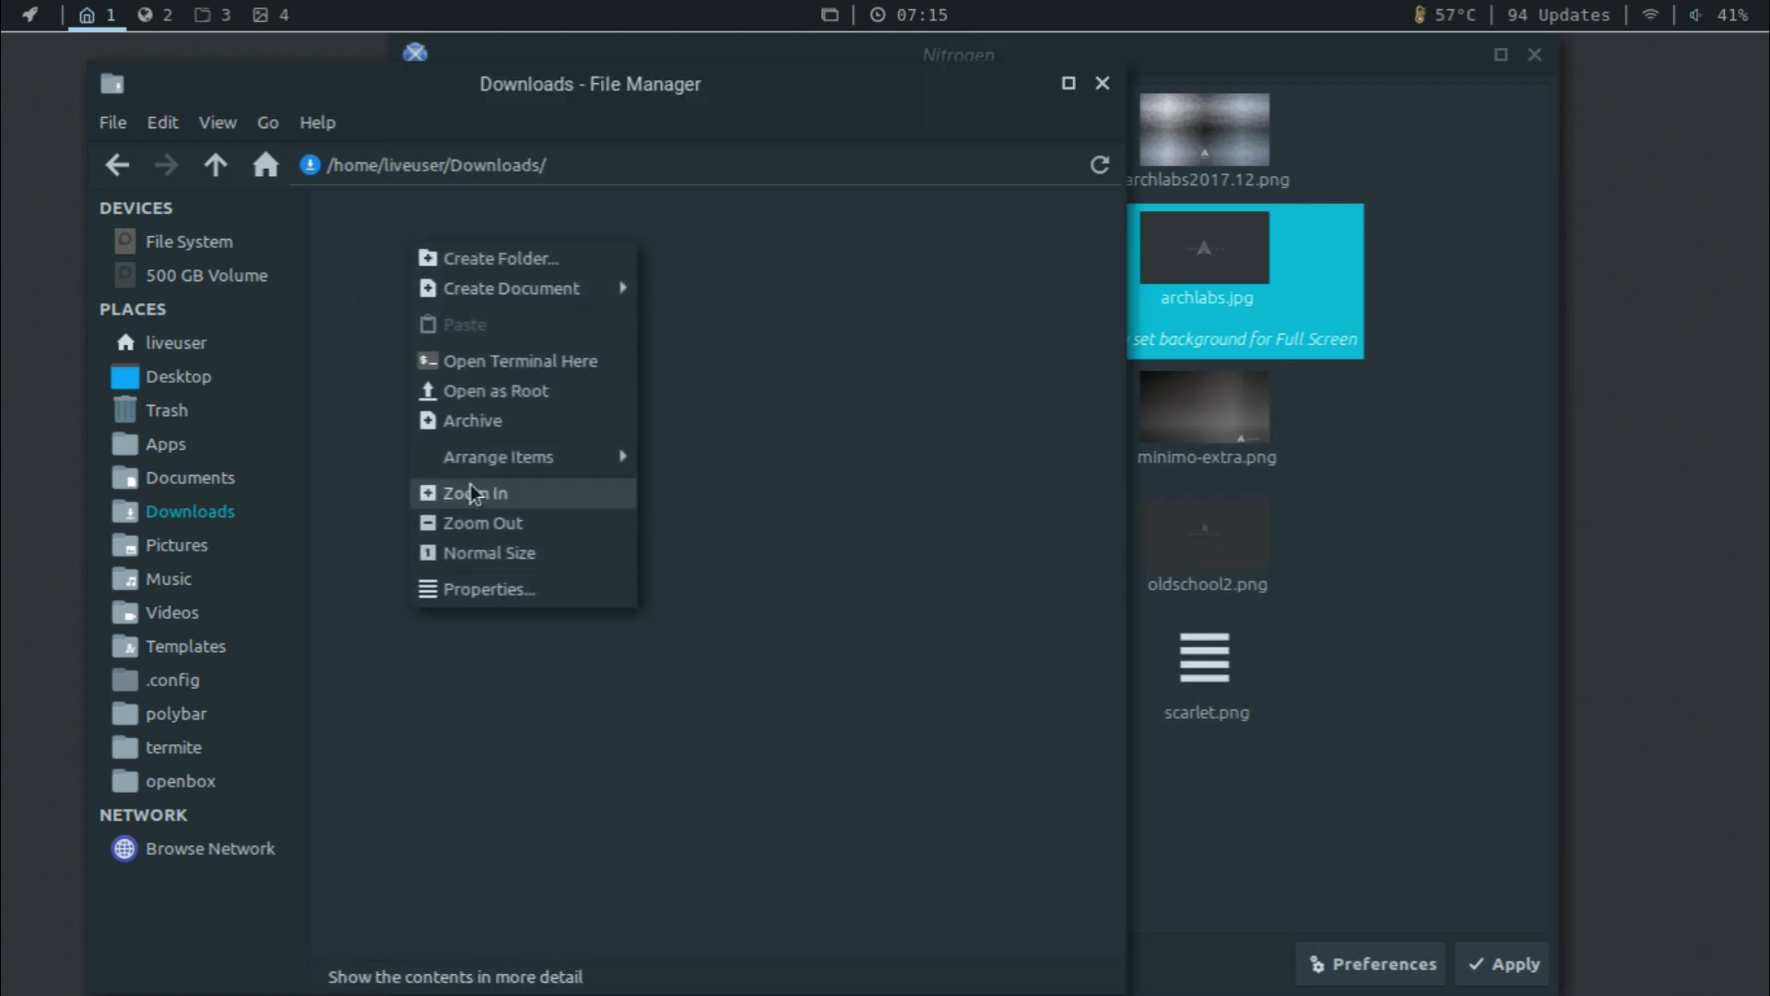
pyautogui.click(758, 508)
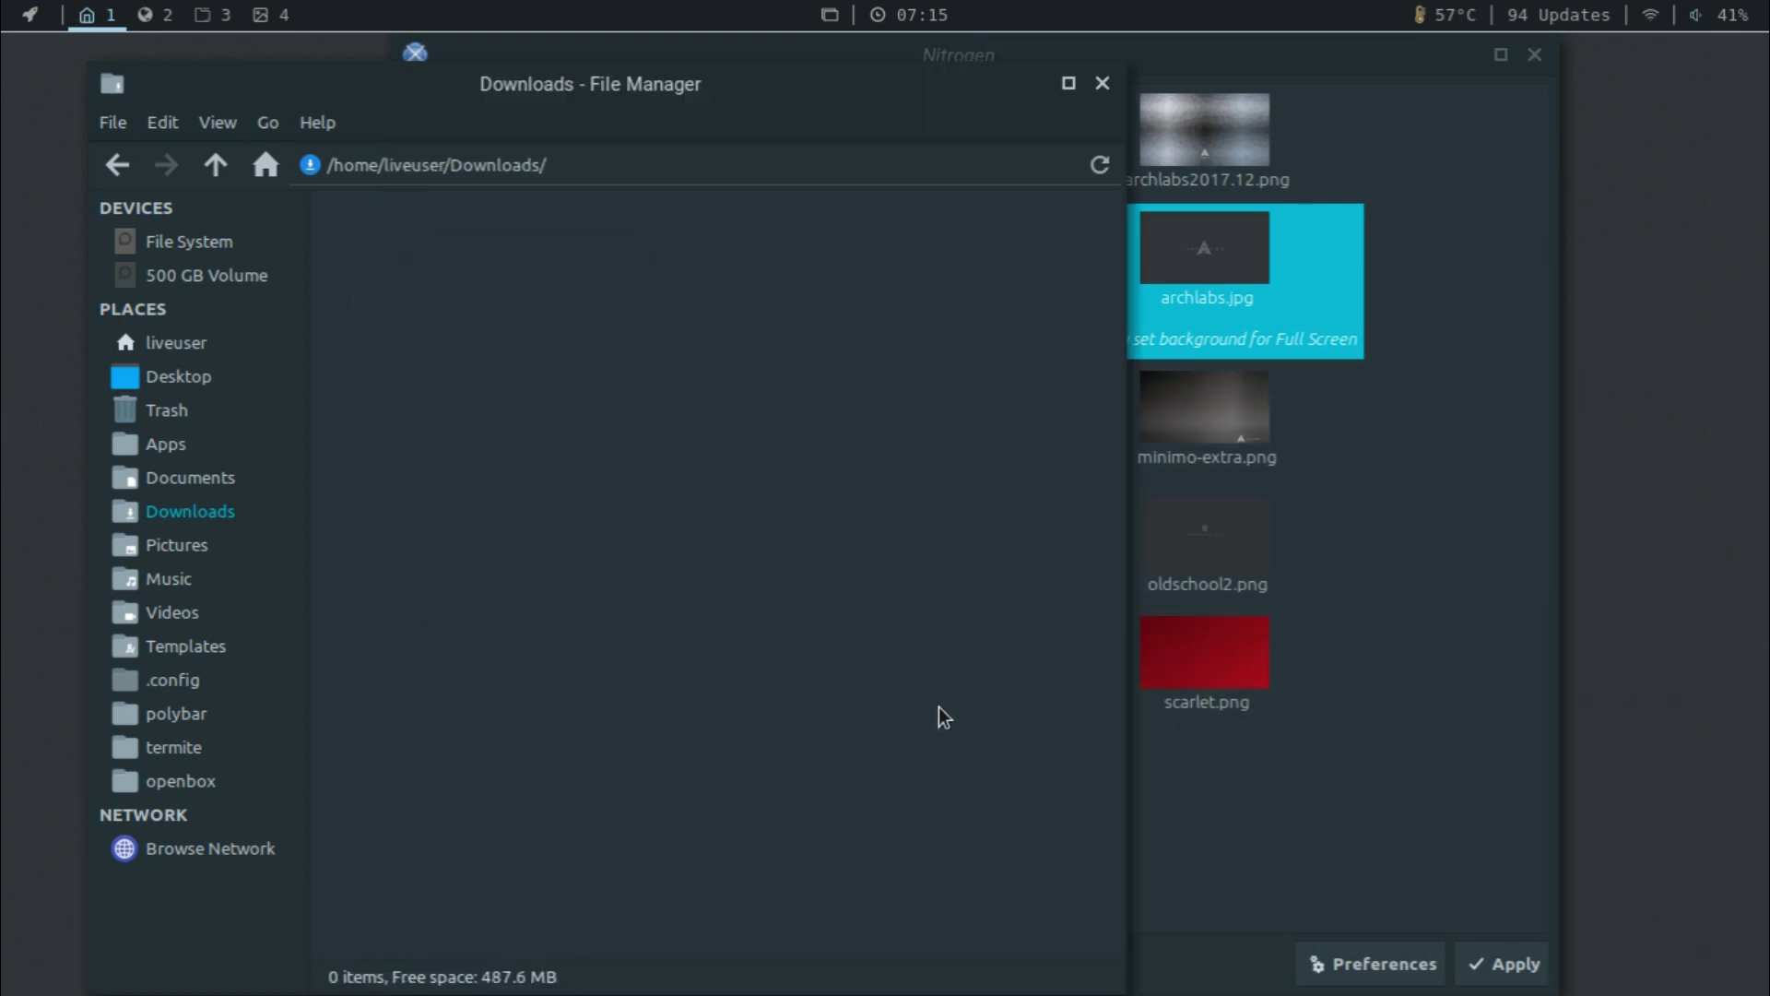
pyautogui.click(1444, 844)
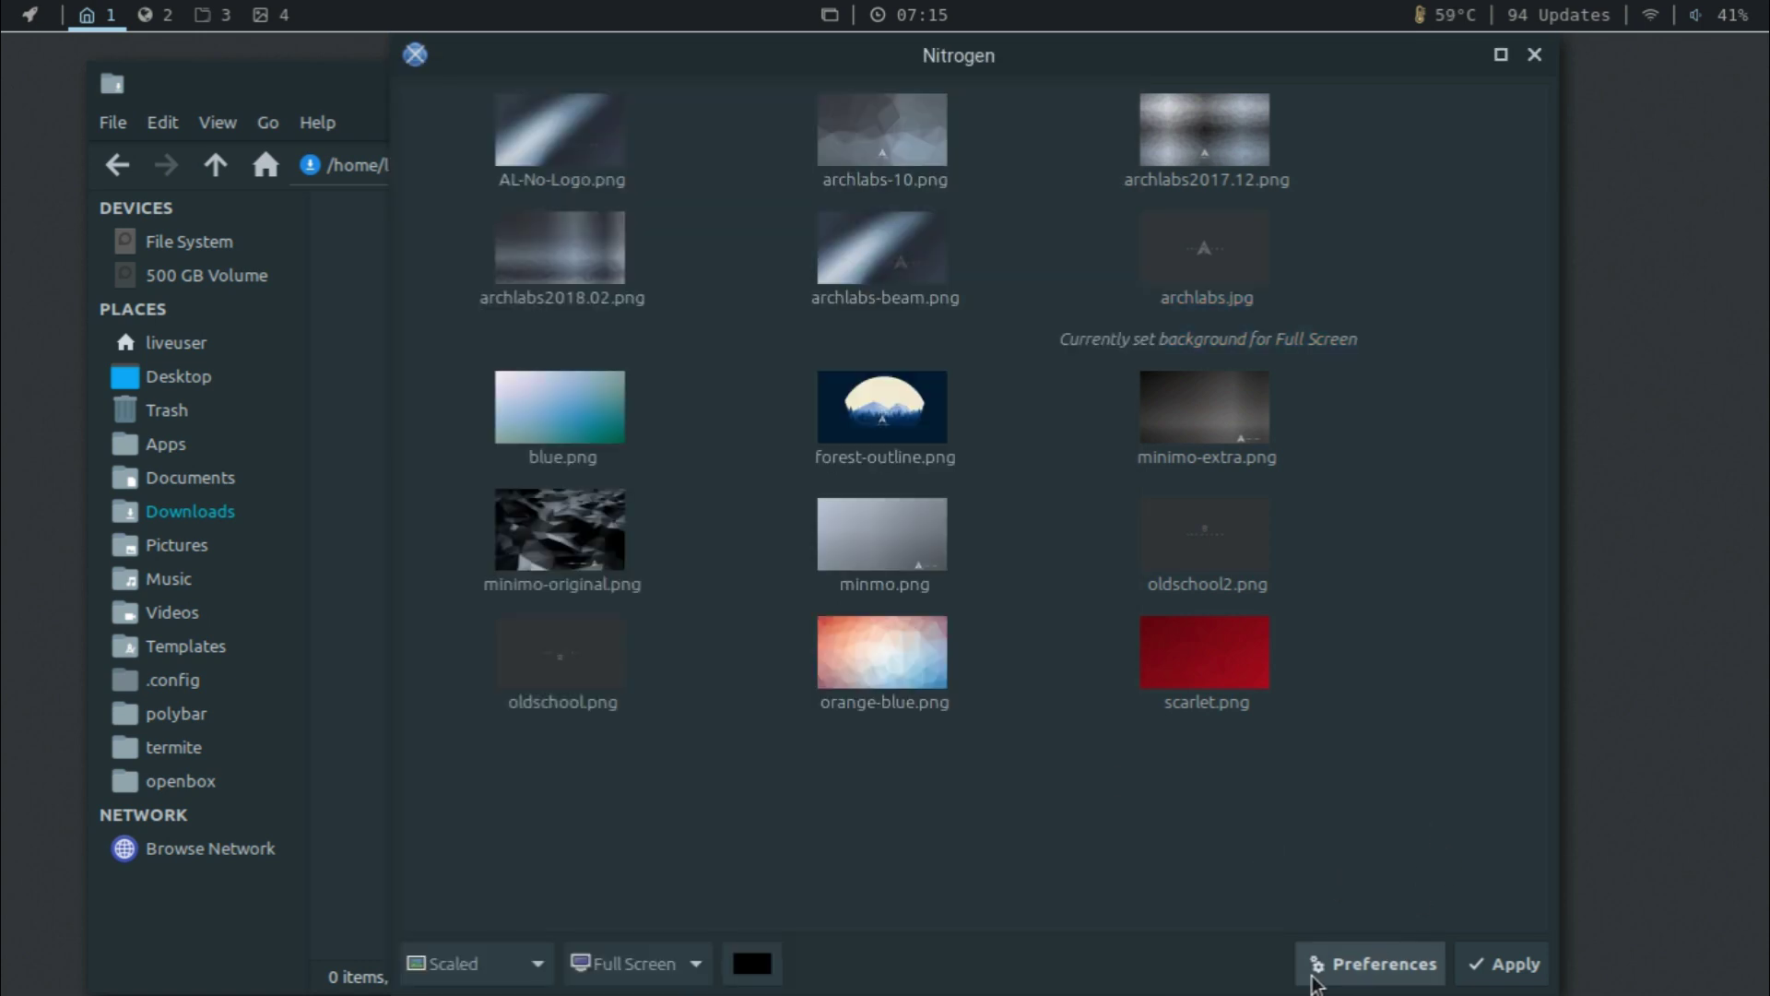
# Review Nitrogen's wallpaper folder preferences without adding a folder, then refresh the list.
pyautogui.click(1359, 968)
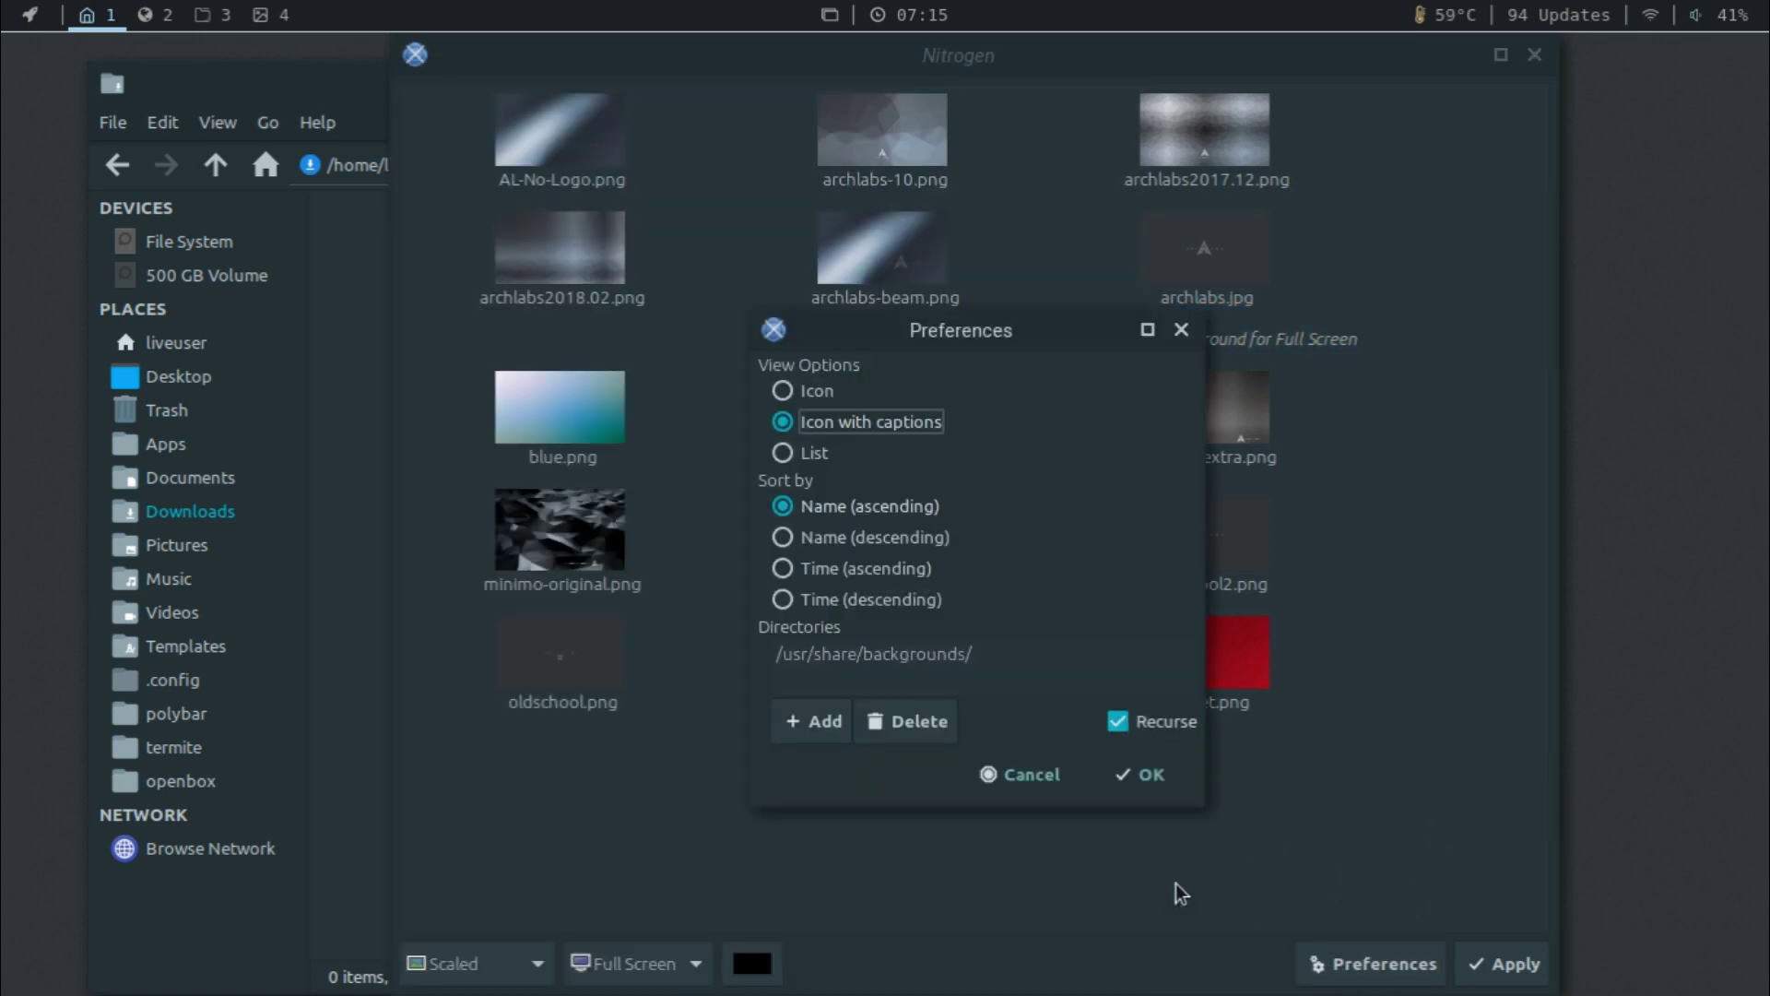
pyautogui.click(805, 725)
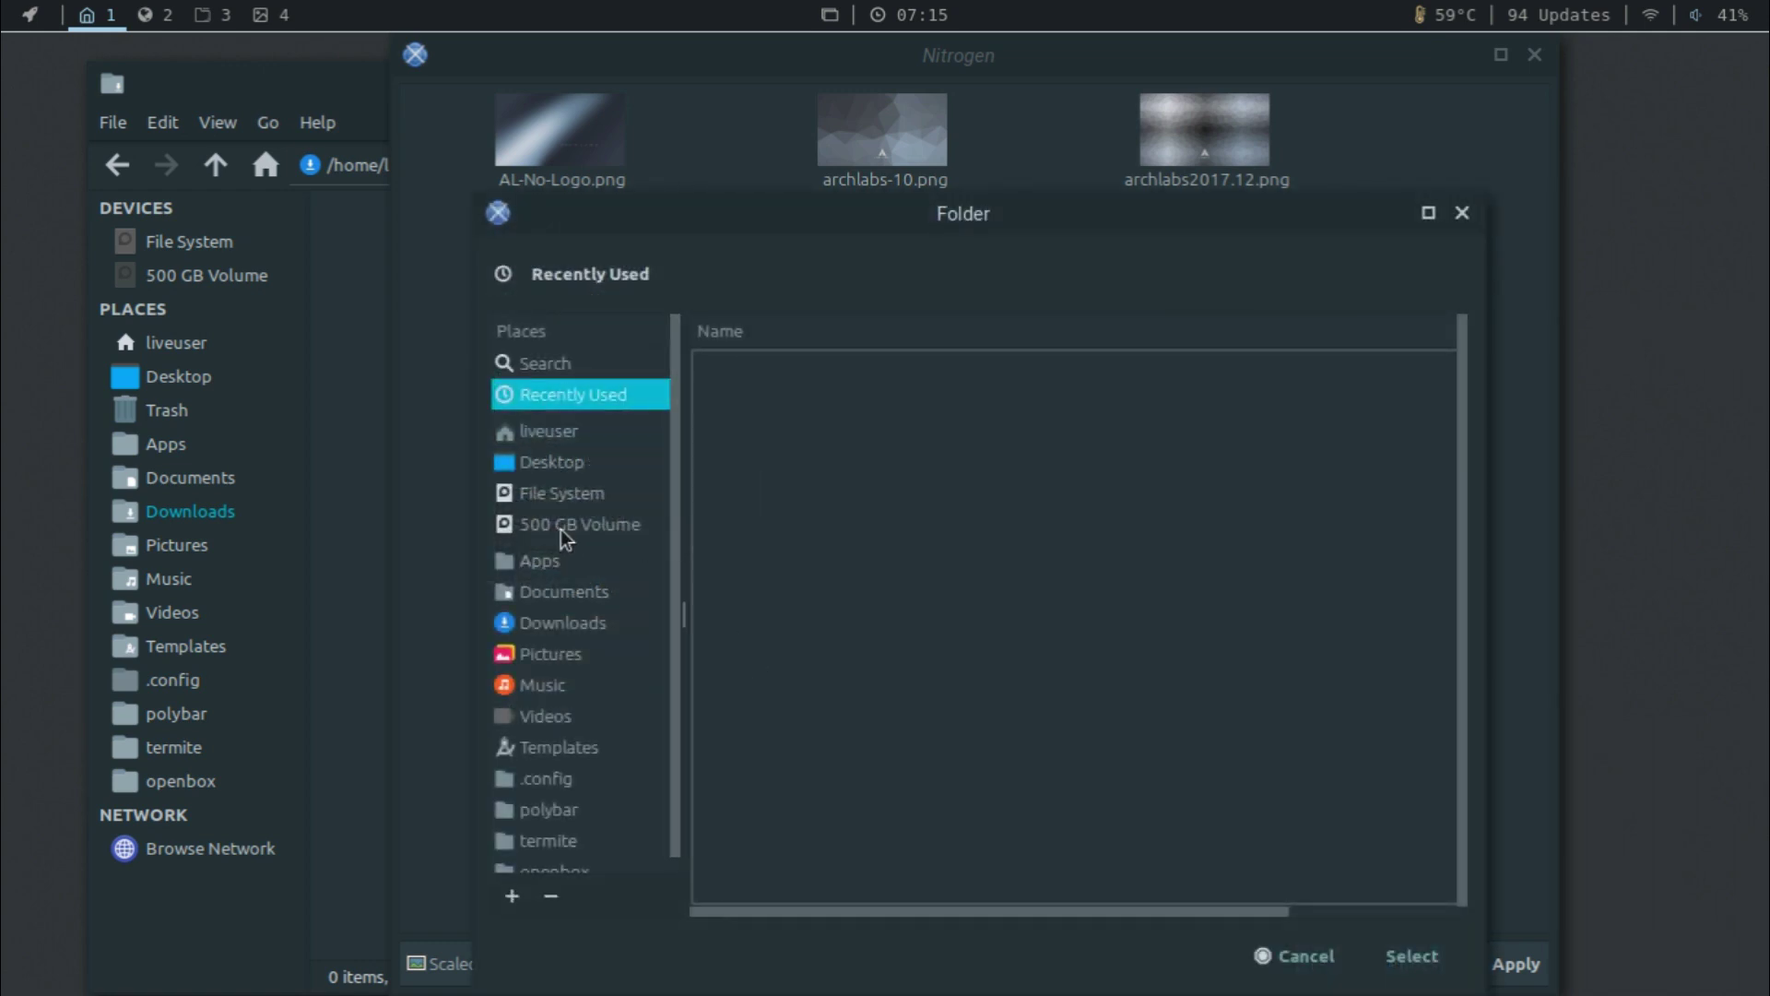
pyautogui.click(558, 653)
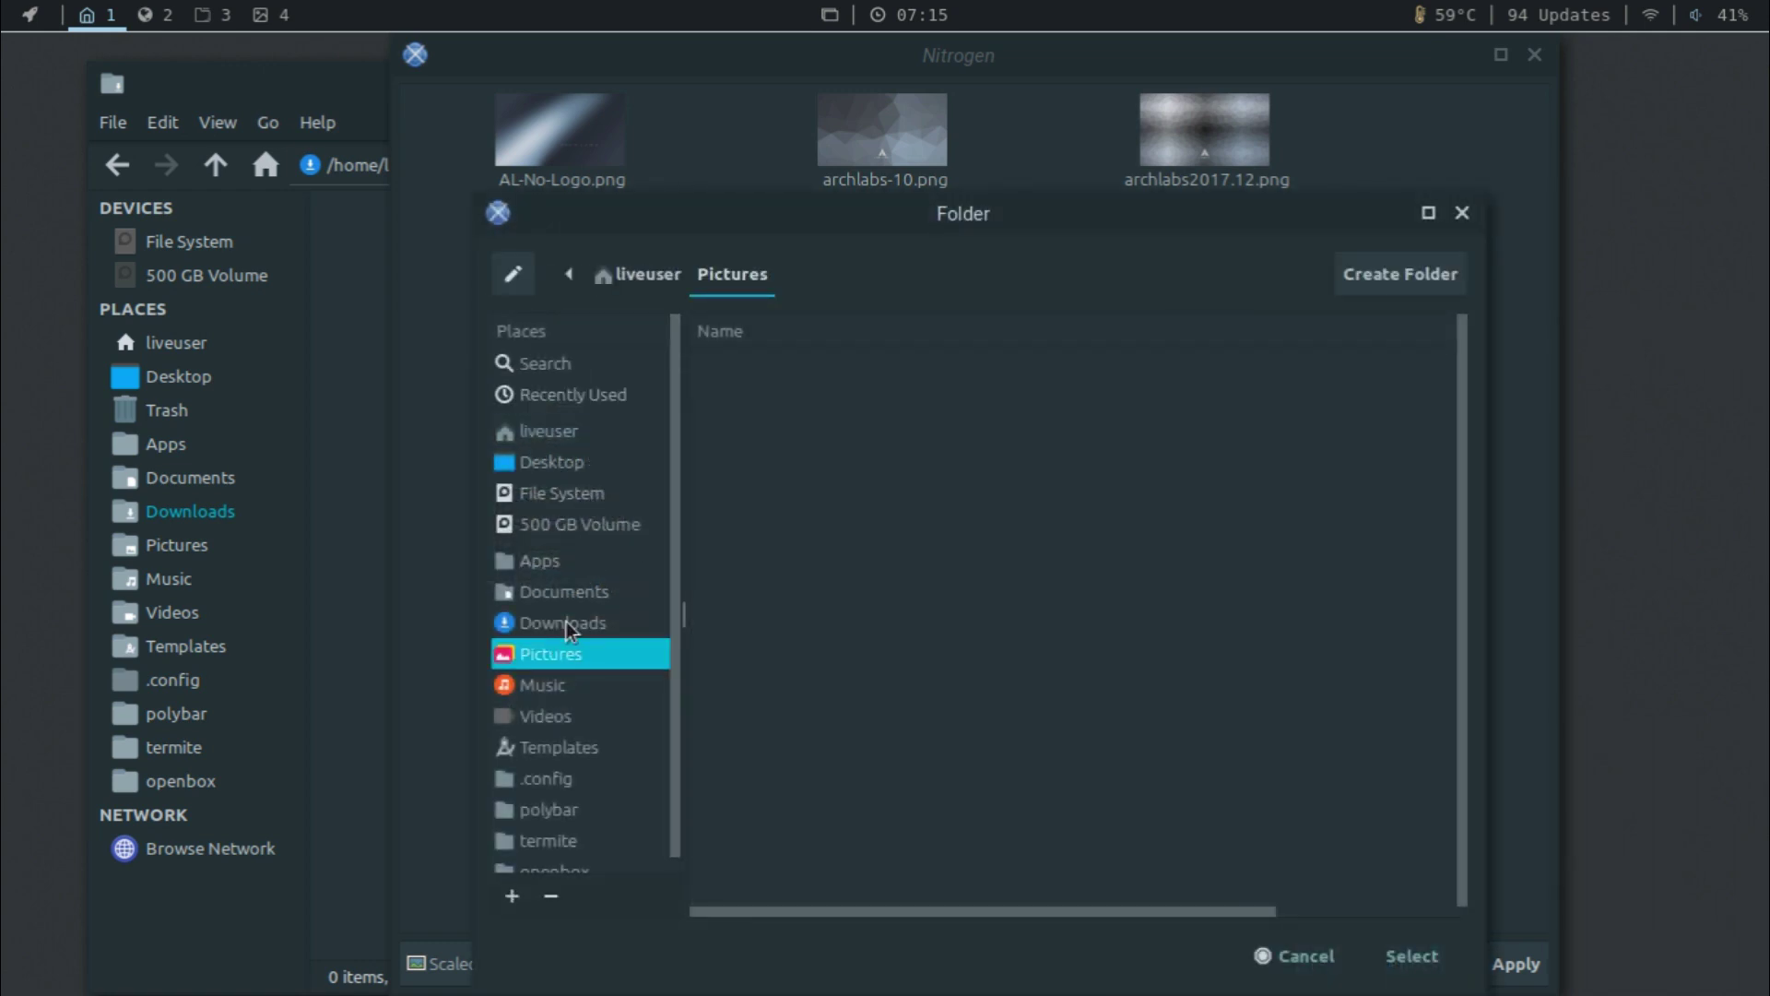
pyautogui.click(567, 621)
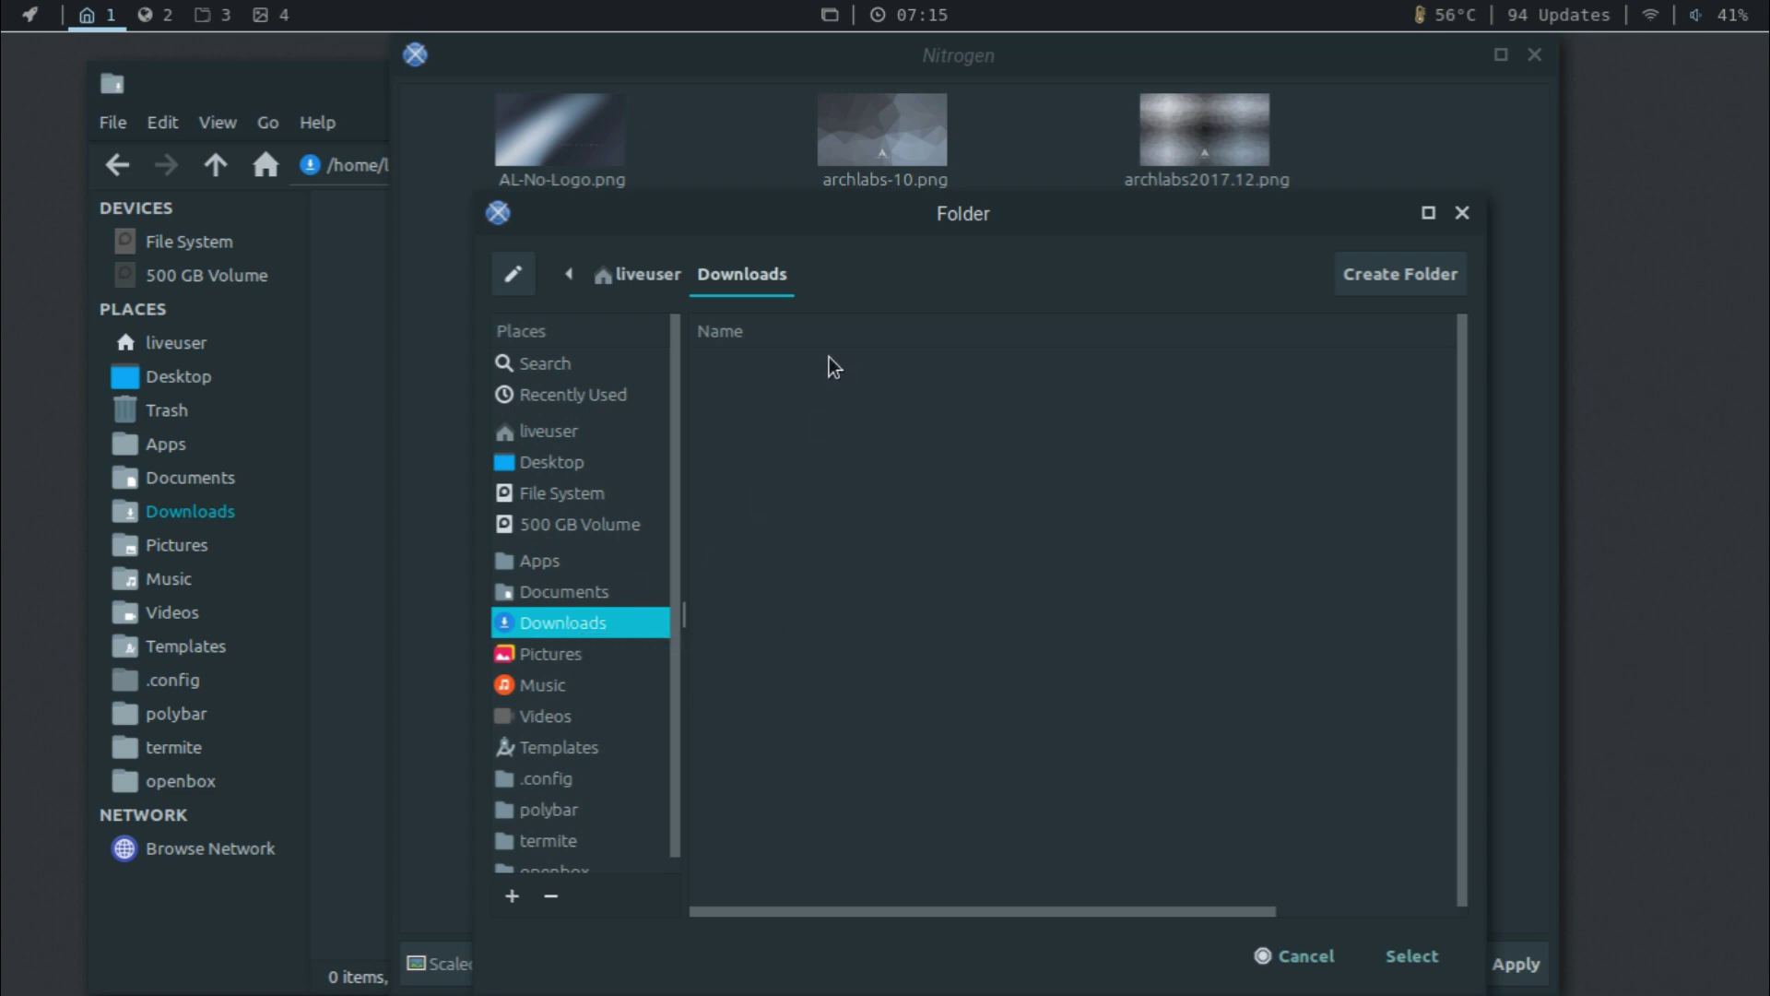
pyautogui.click(1314, 957)
pyautogui.click(1102, 780)
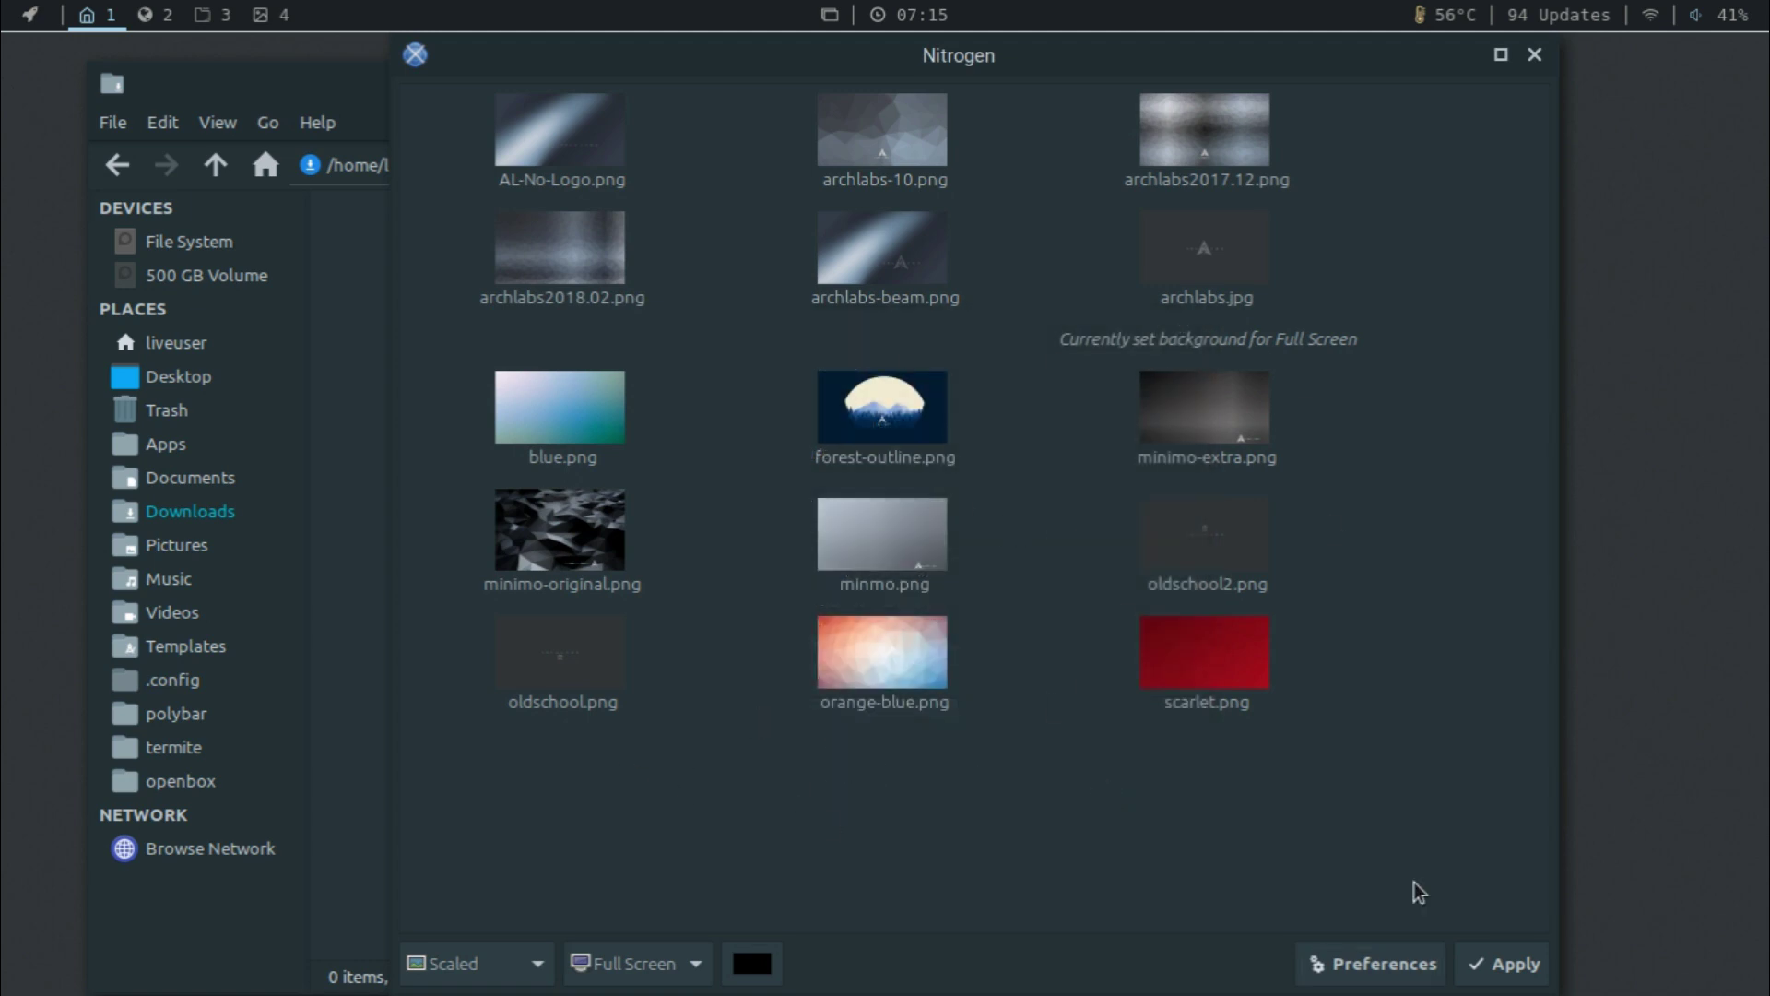
# Apply forest-outline.png as the wallpaper and close Nitrogen.
pyautogui.click(859, 392)
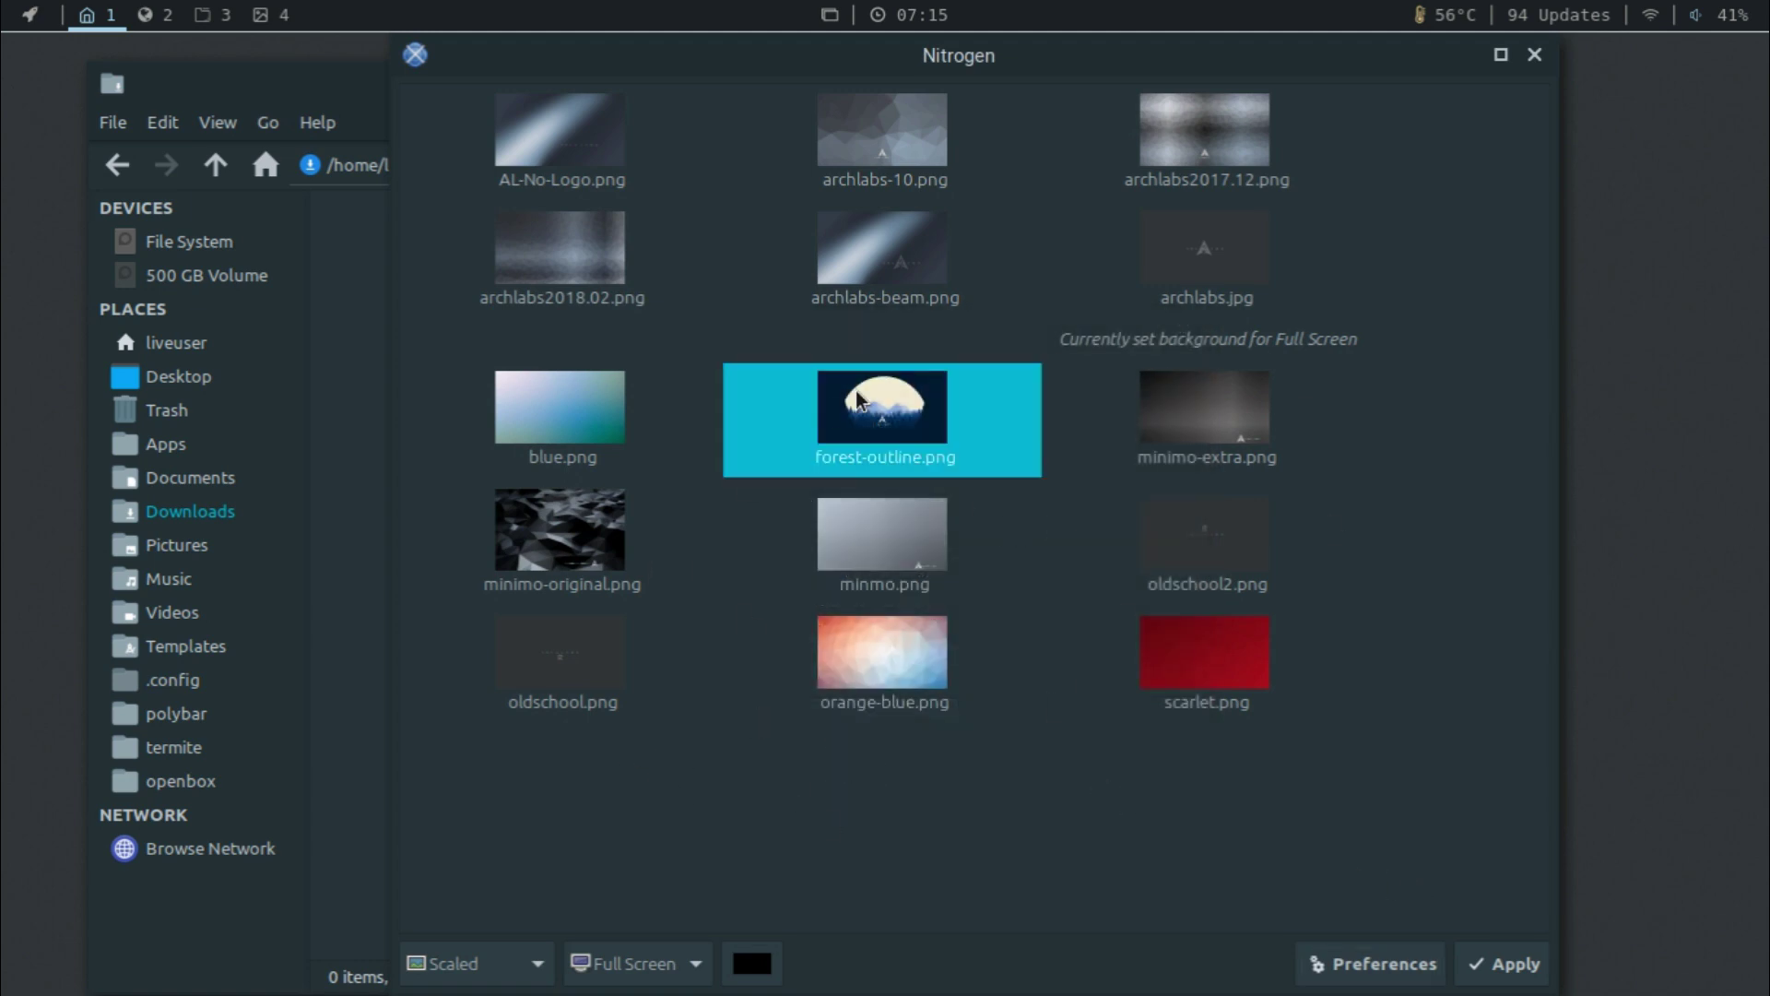
pyautogui.click(1475, 962)
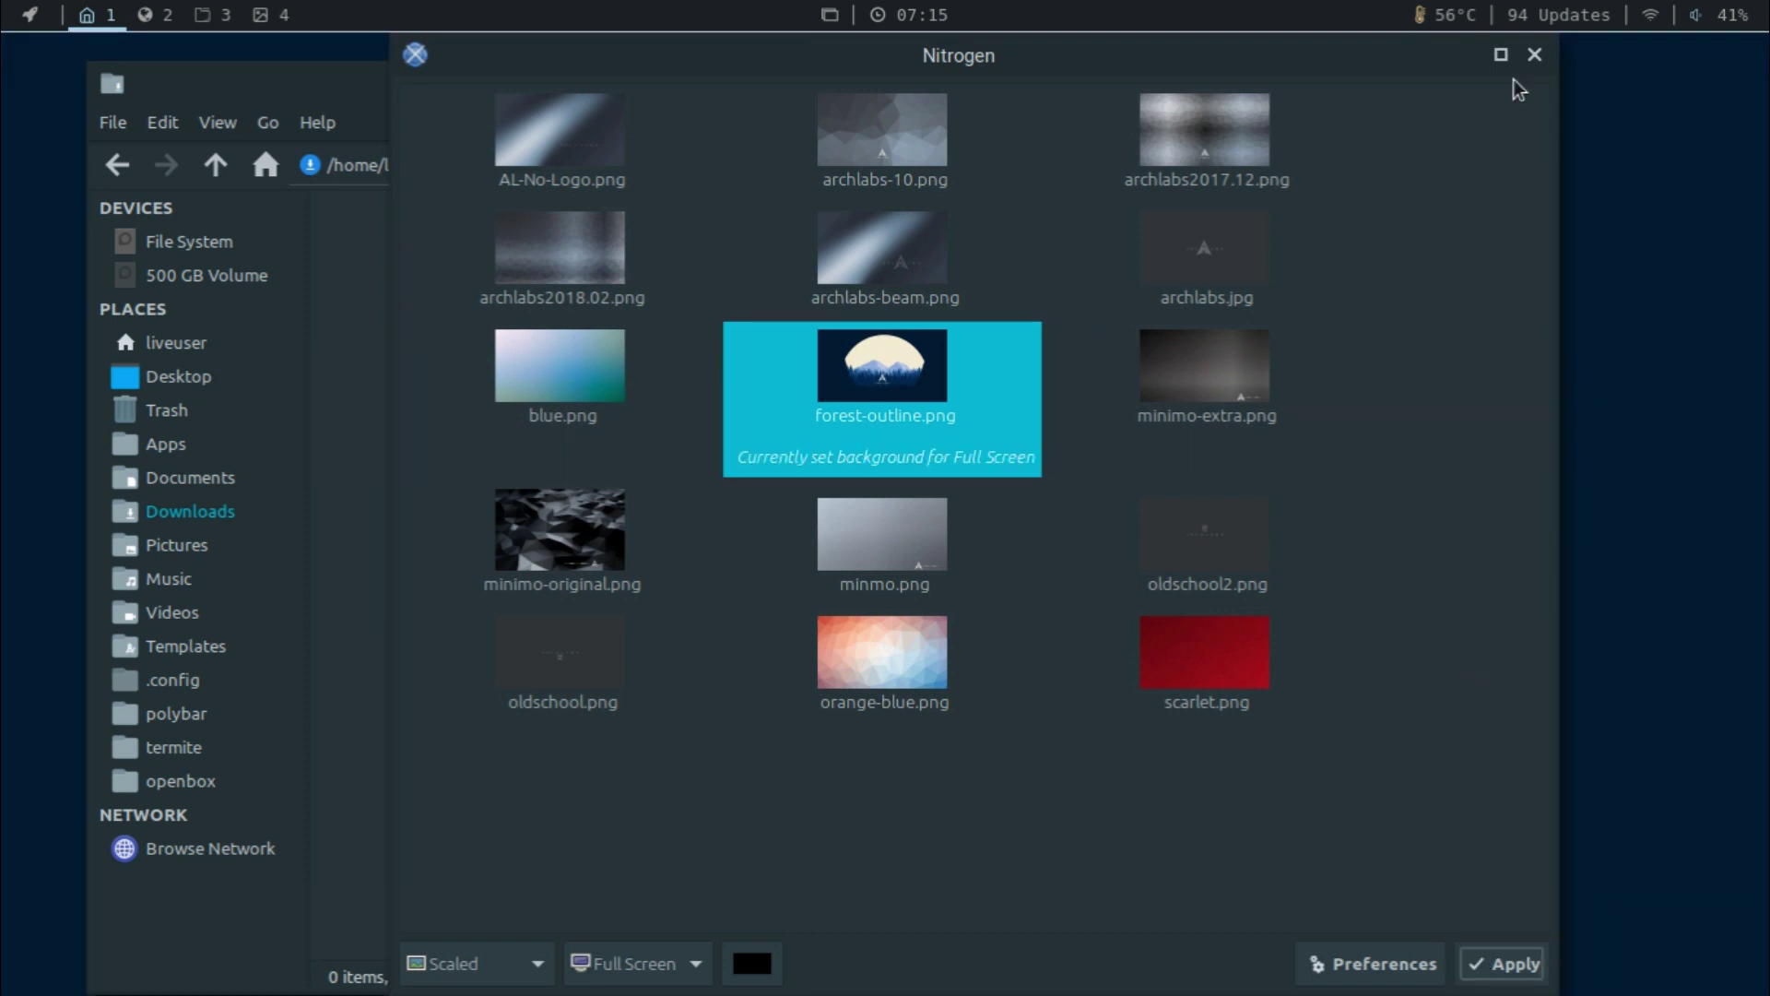
pyautogui.click(1534, 53)
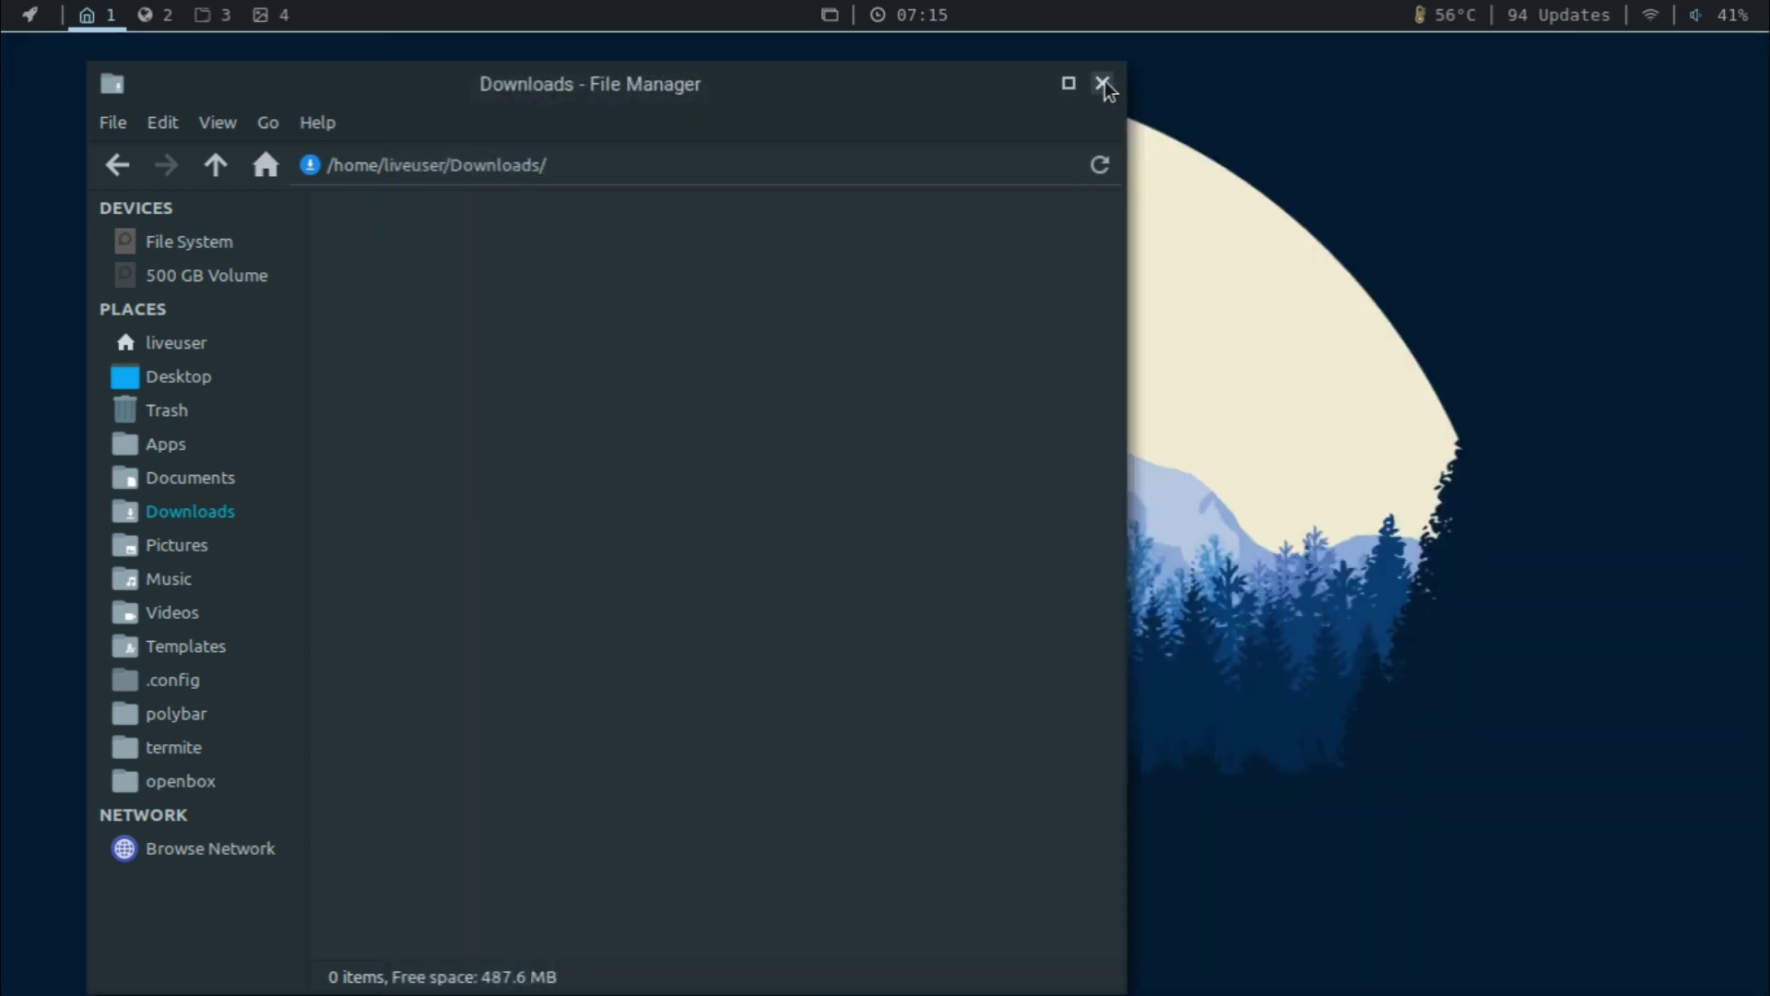
# Close the Downloads file manager and bring up the desktop menu's Preferences > Tint2 submenu.
pyautogui.click(1102, 83)
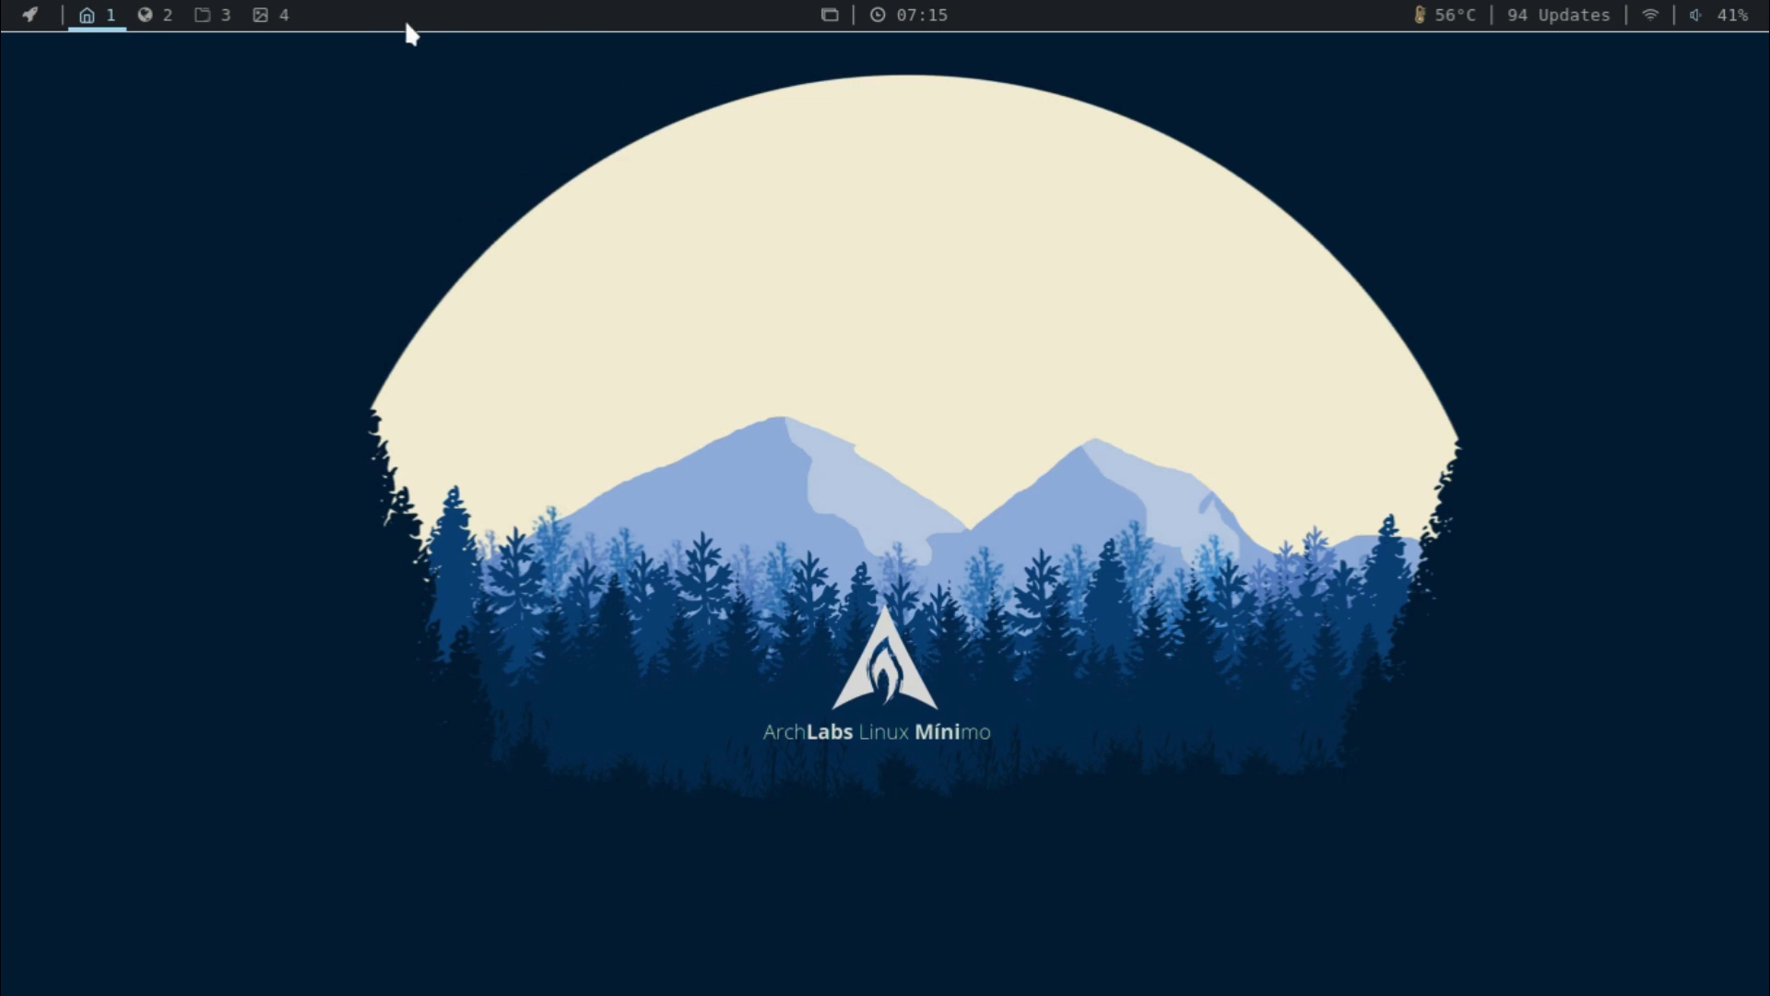
pyautogui.rightClick(478, 395)
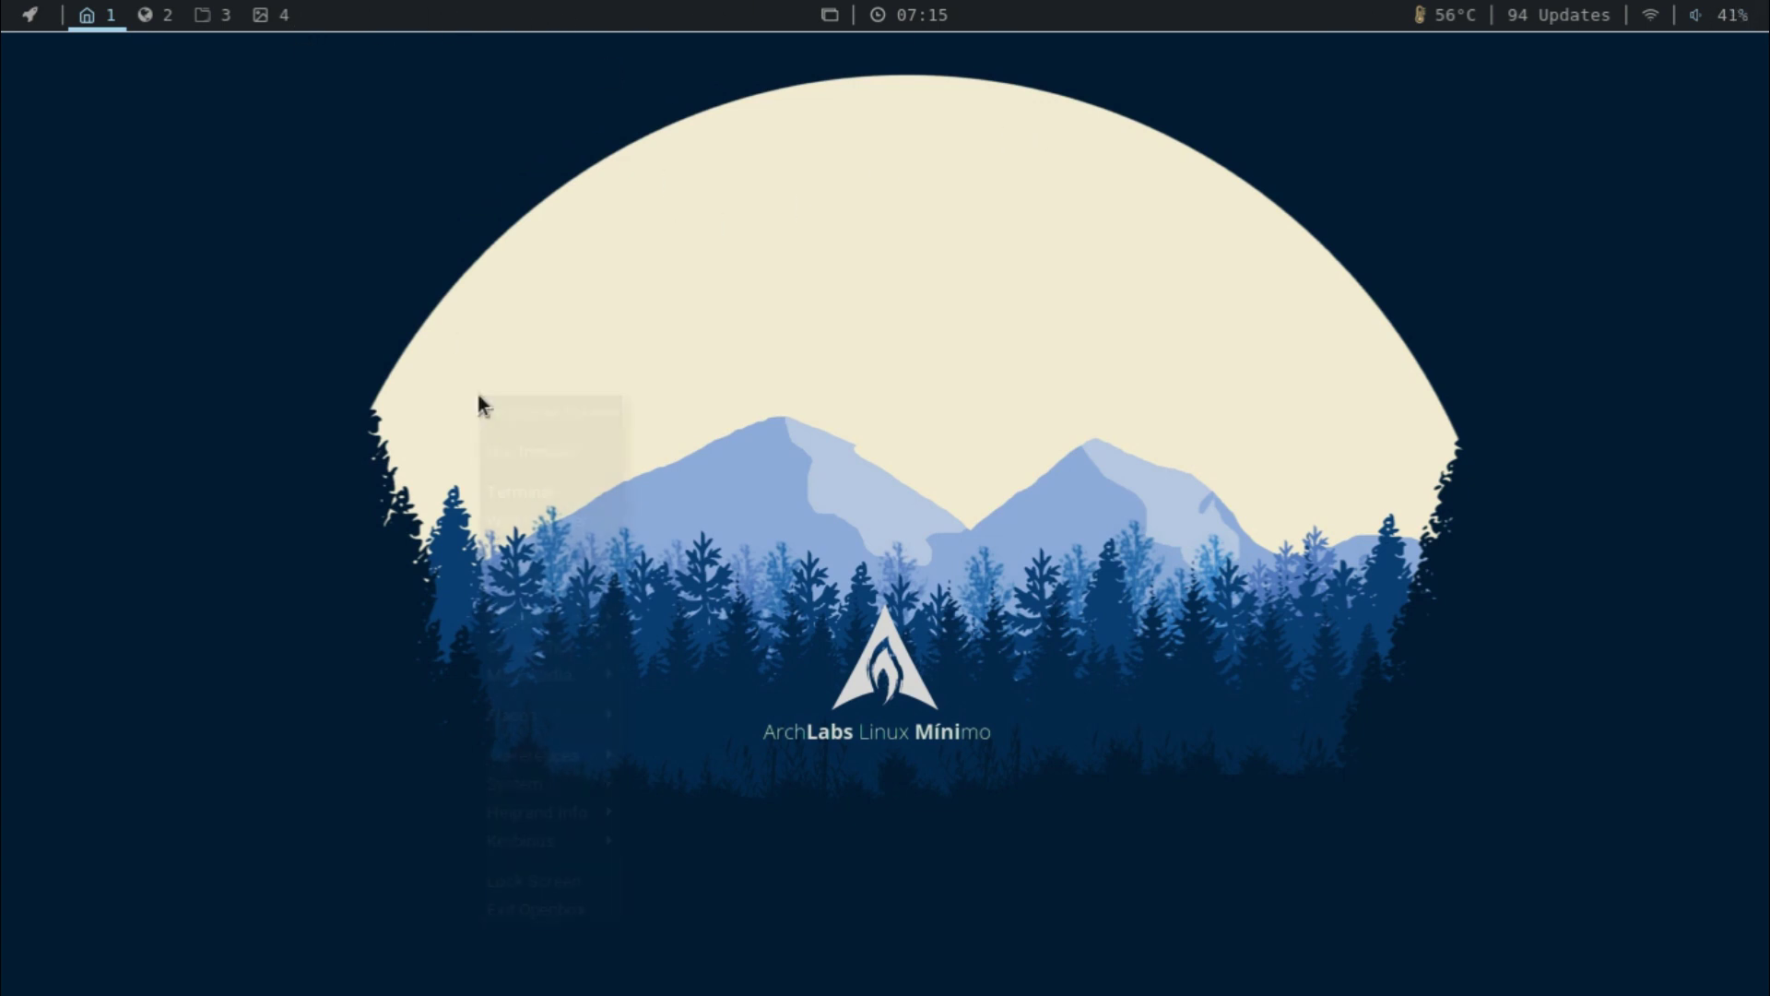
pyautogui.moveTo(499, 717)
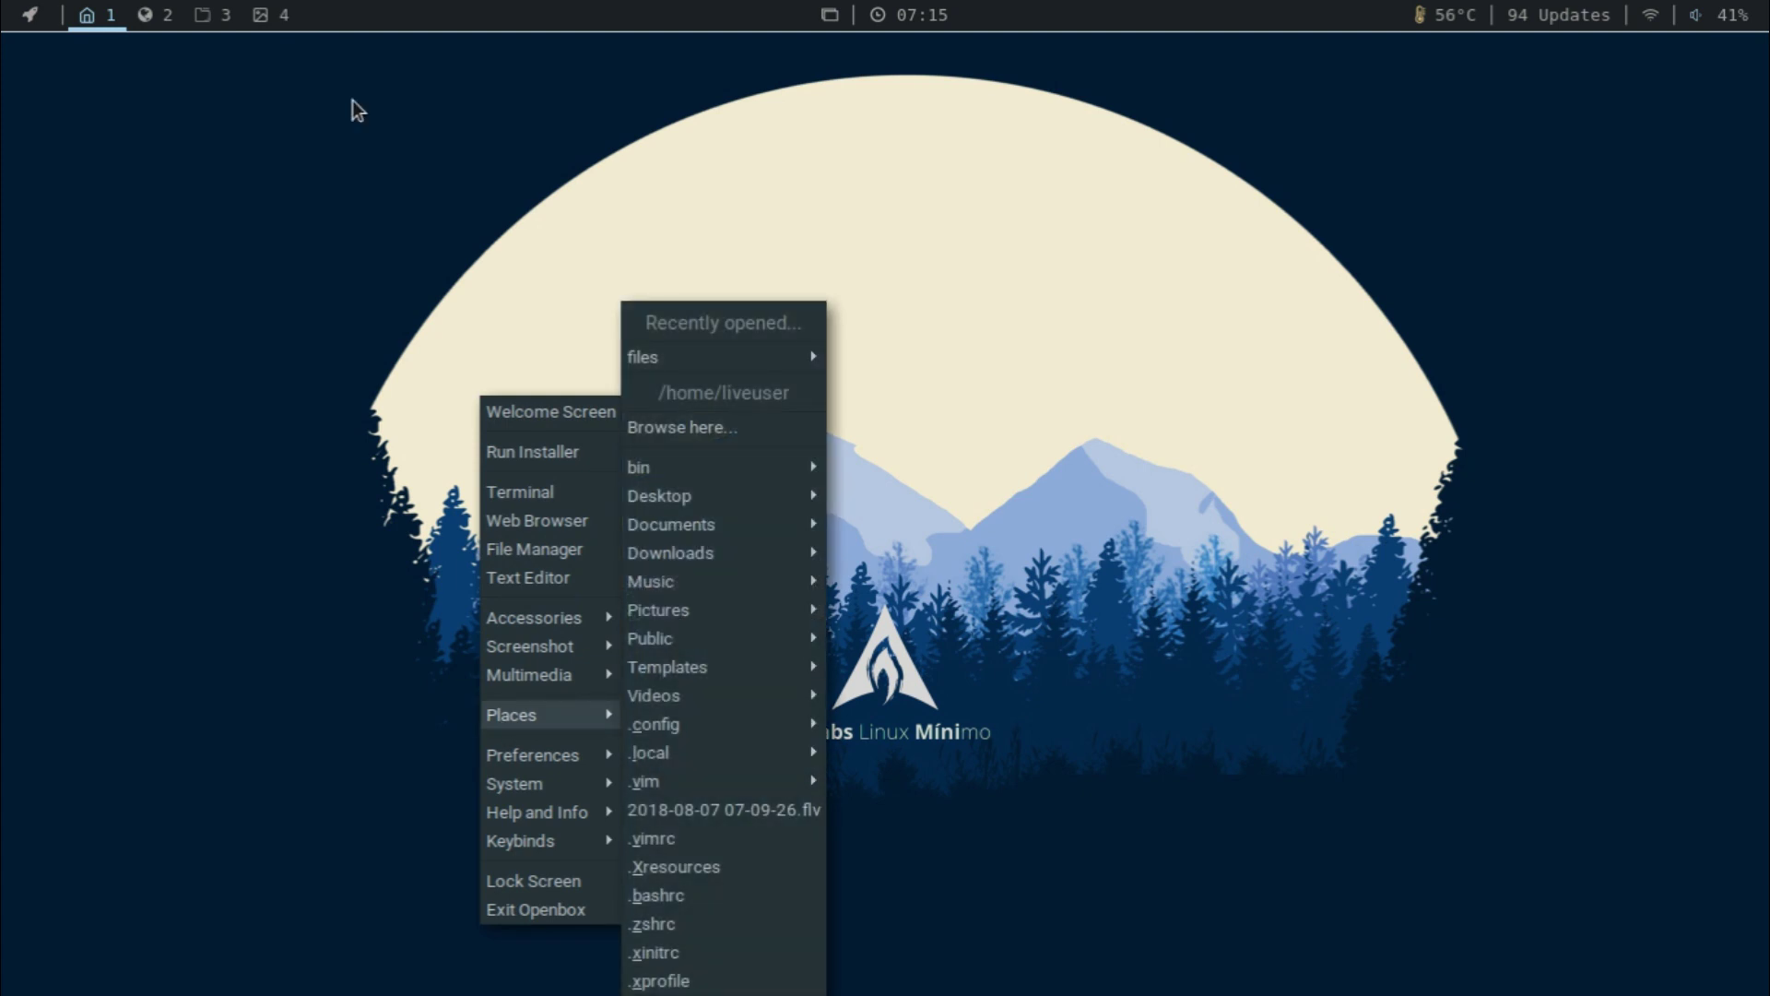
pyautogui.click(352, 101)
pyautogui.rightClick(343, 290)
pyautogui.moveTo(440, 658)
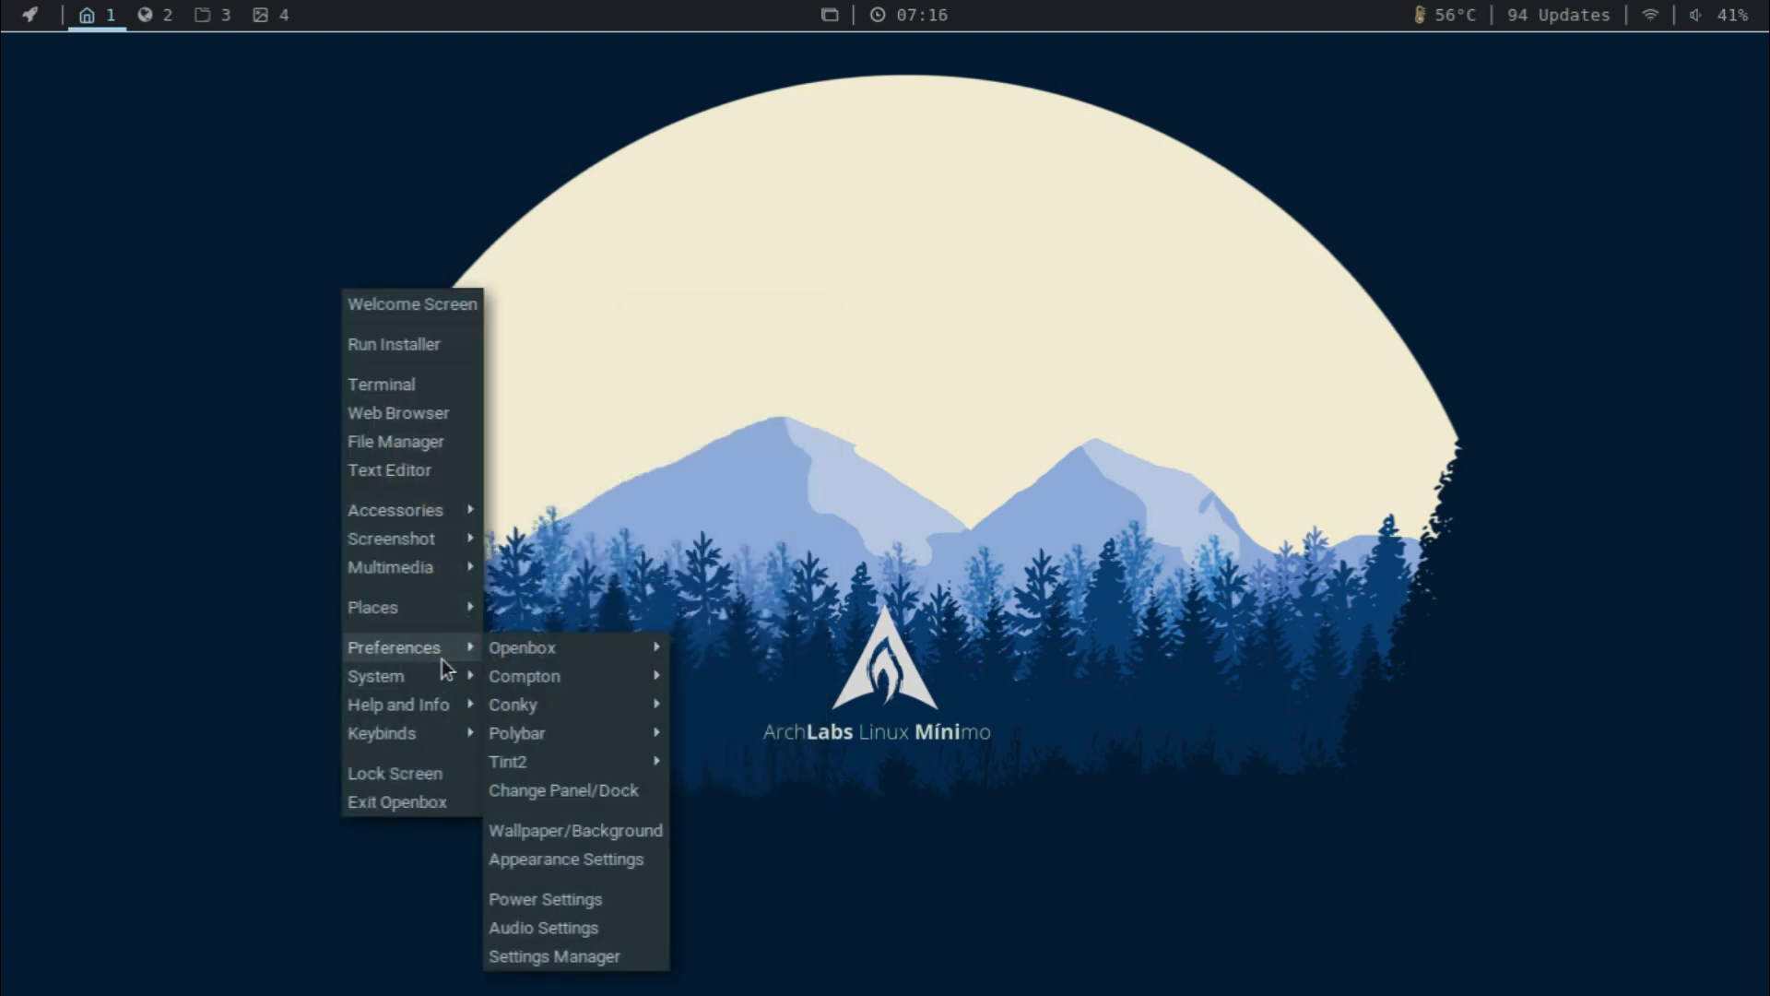
pyautogui.moveTo(625, 743)
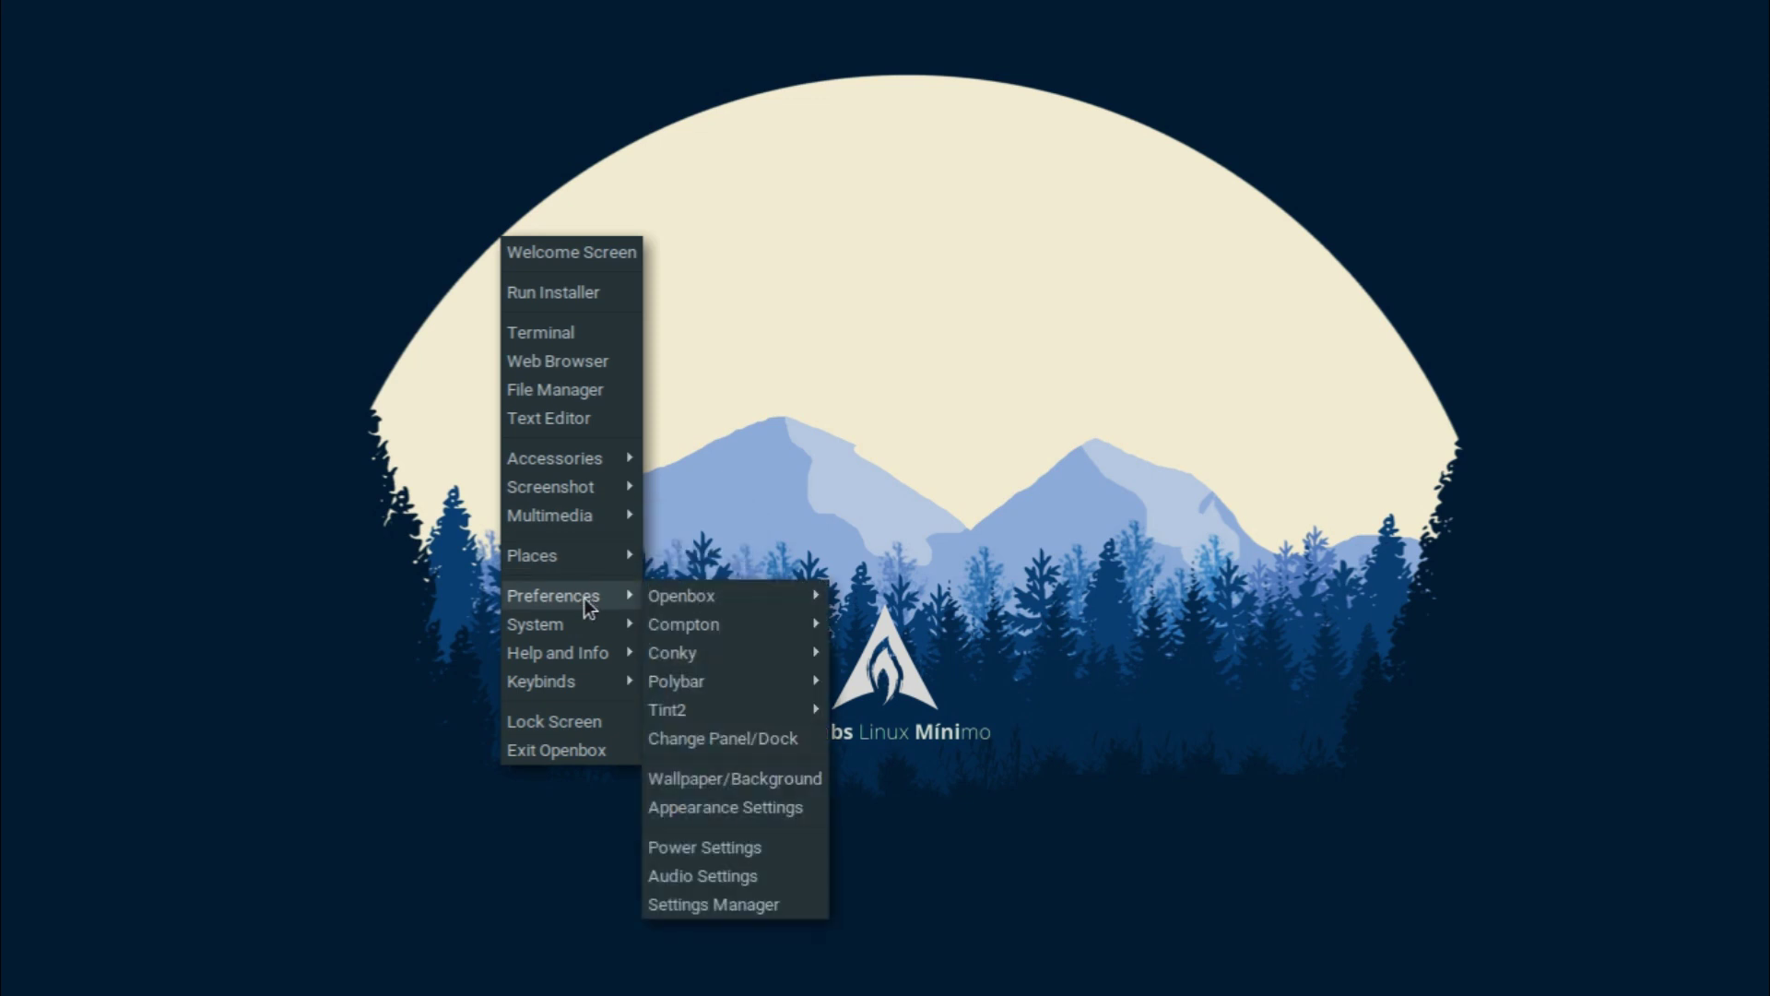
# In Tint2 Settings, apply the default /etc/xdg/tint2 tint2rc theme and confirm with Yes.
pyautogui.moveTo(784, 711)
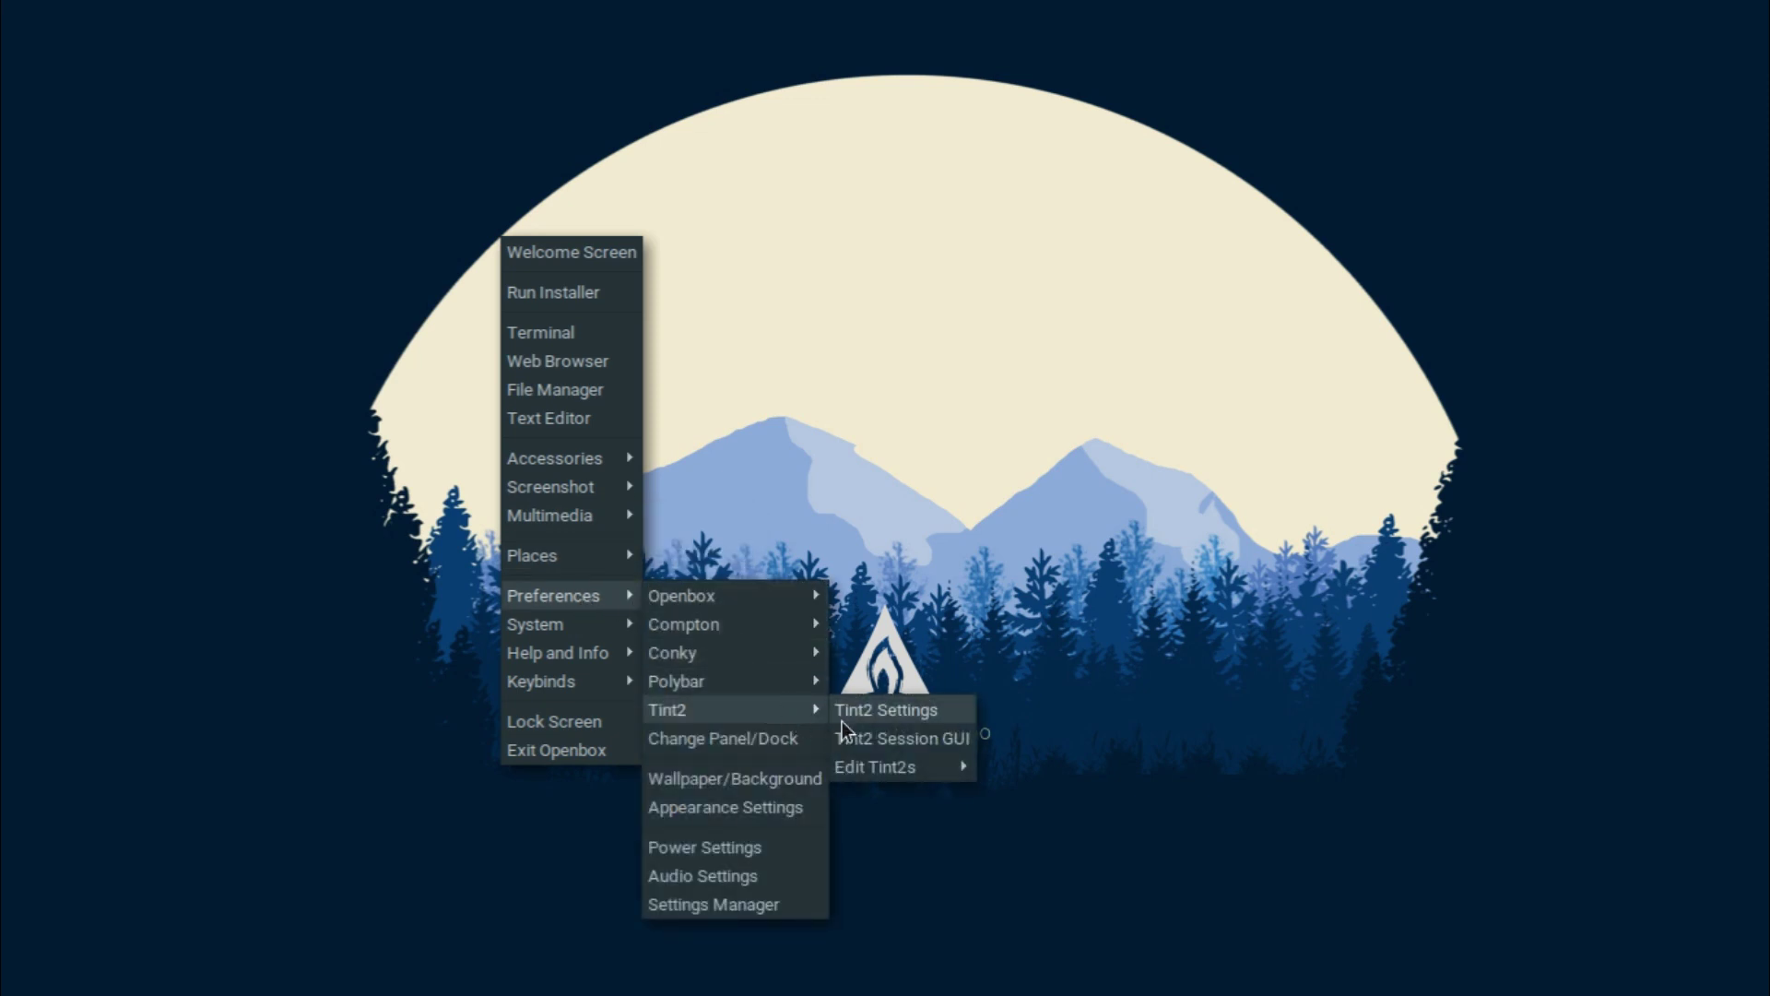
pyautogui.click(868, 717)
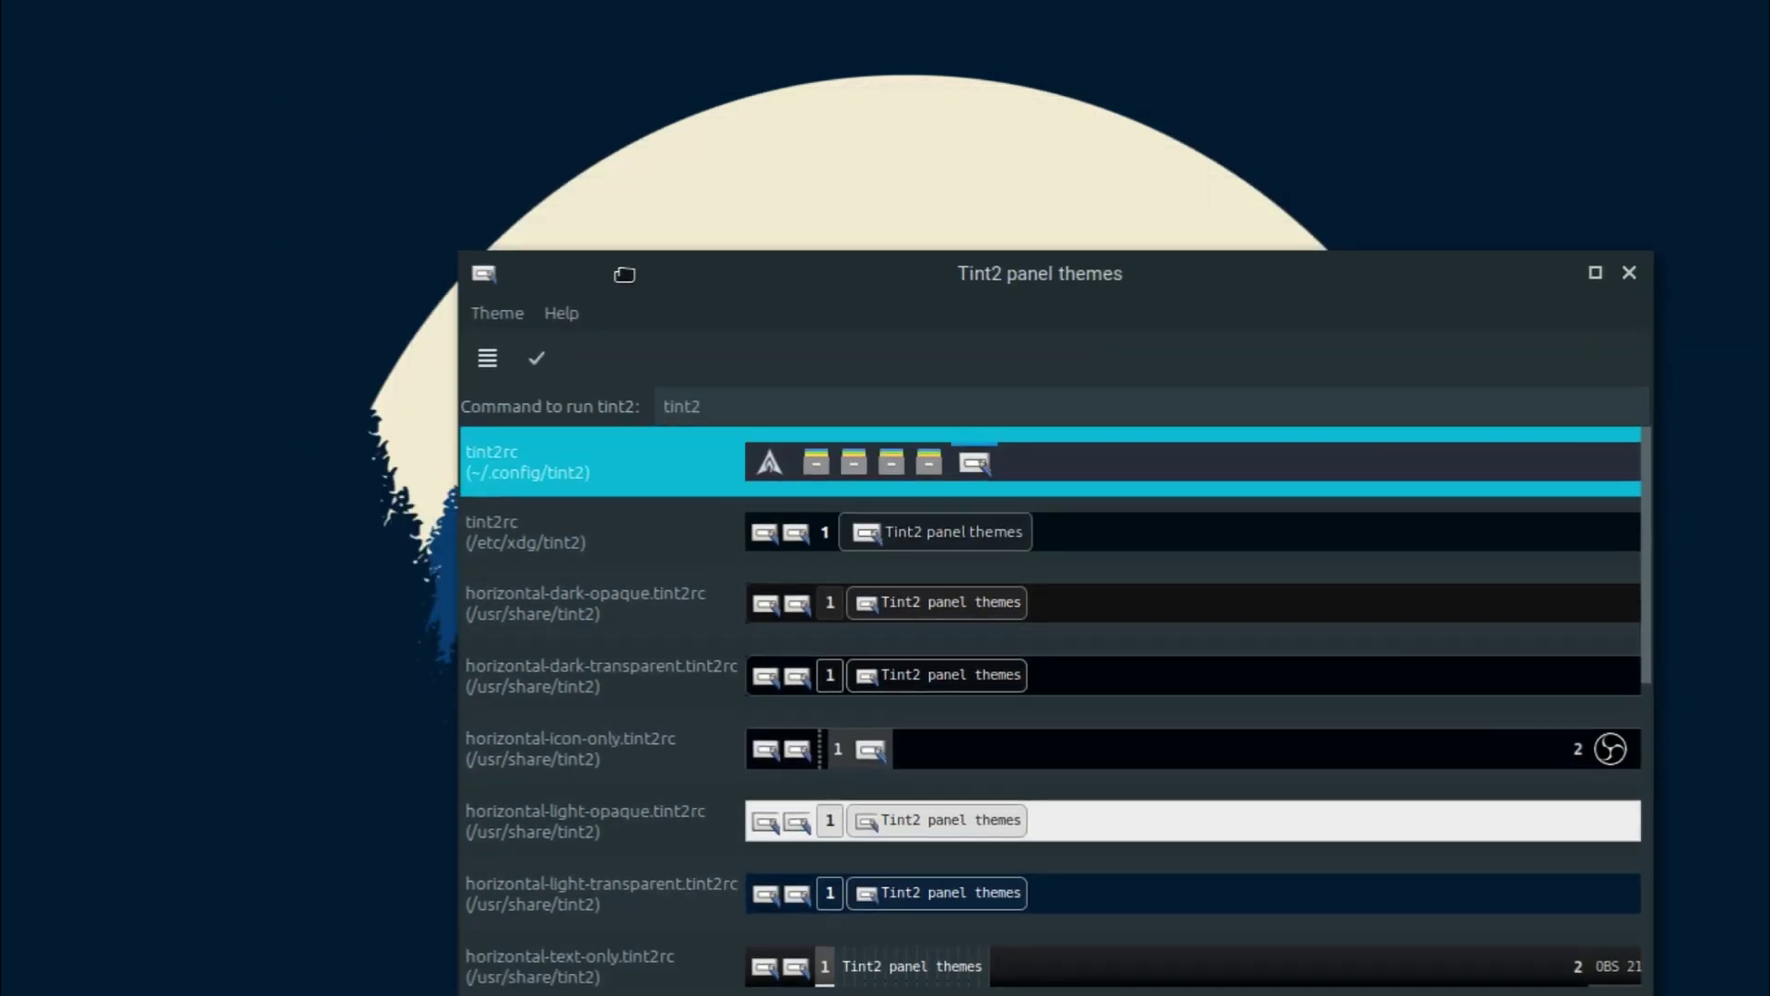
pyautogui.press('Down')
pyautogui.press('Up')
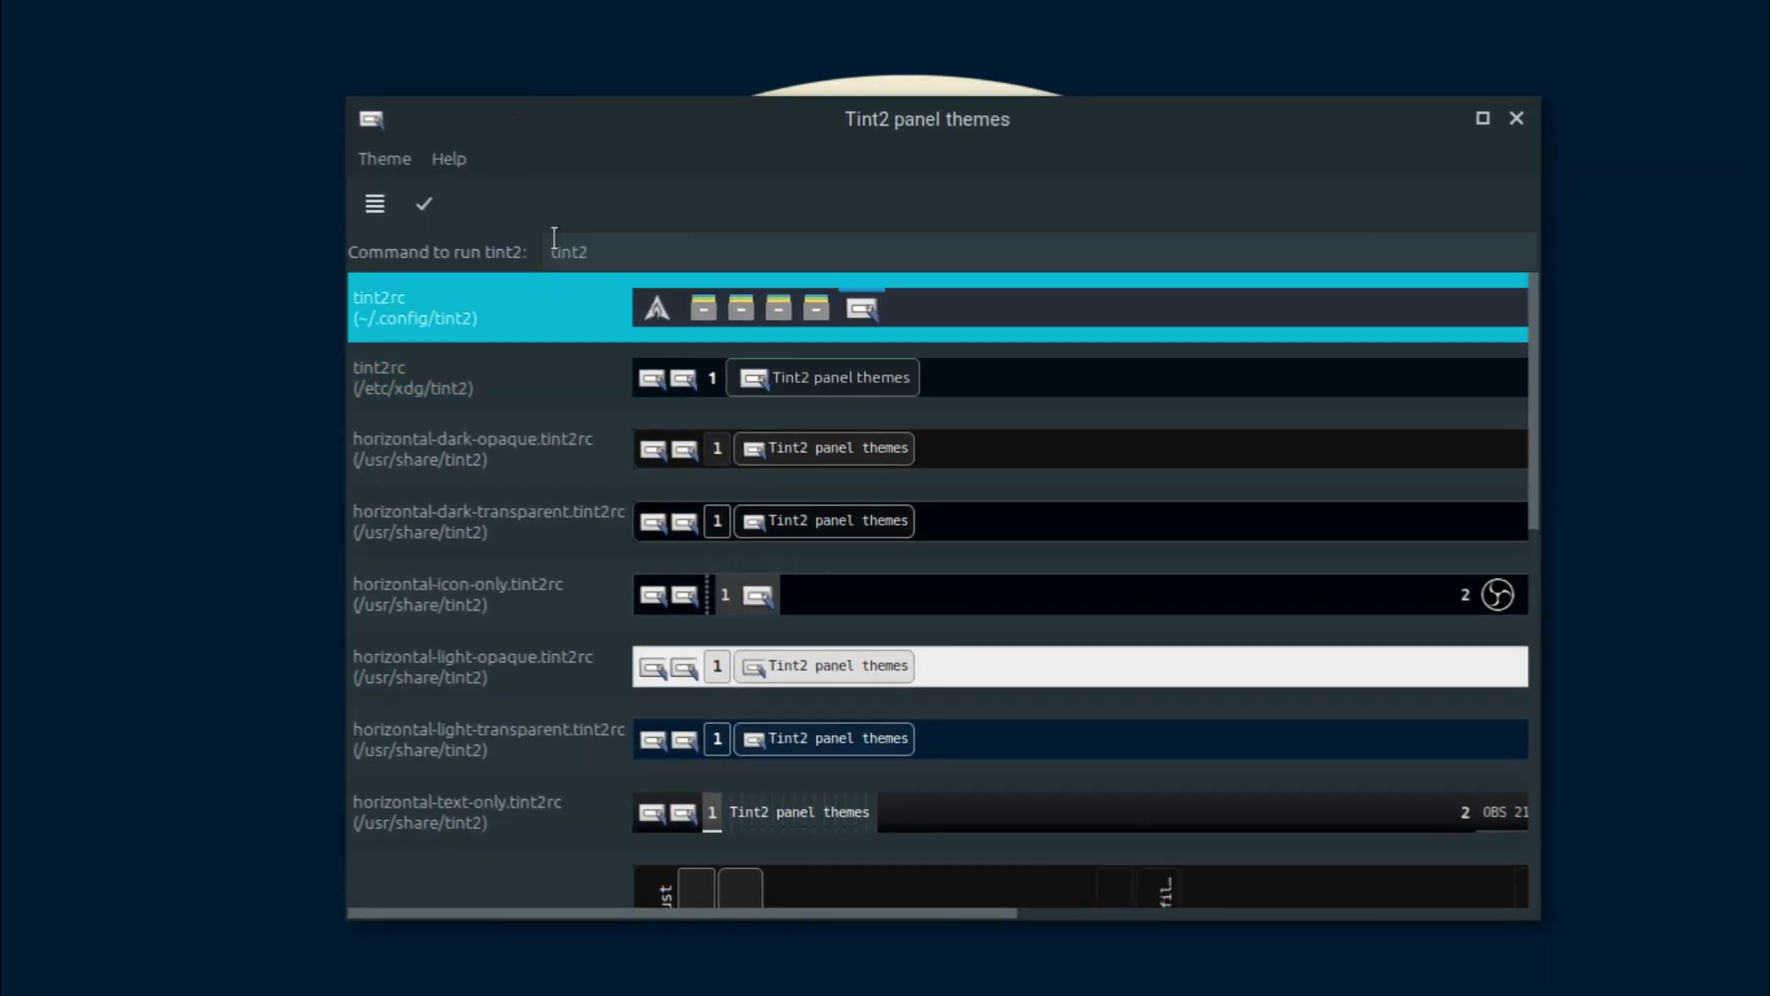
pyautogui.click(686, 389)
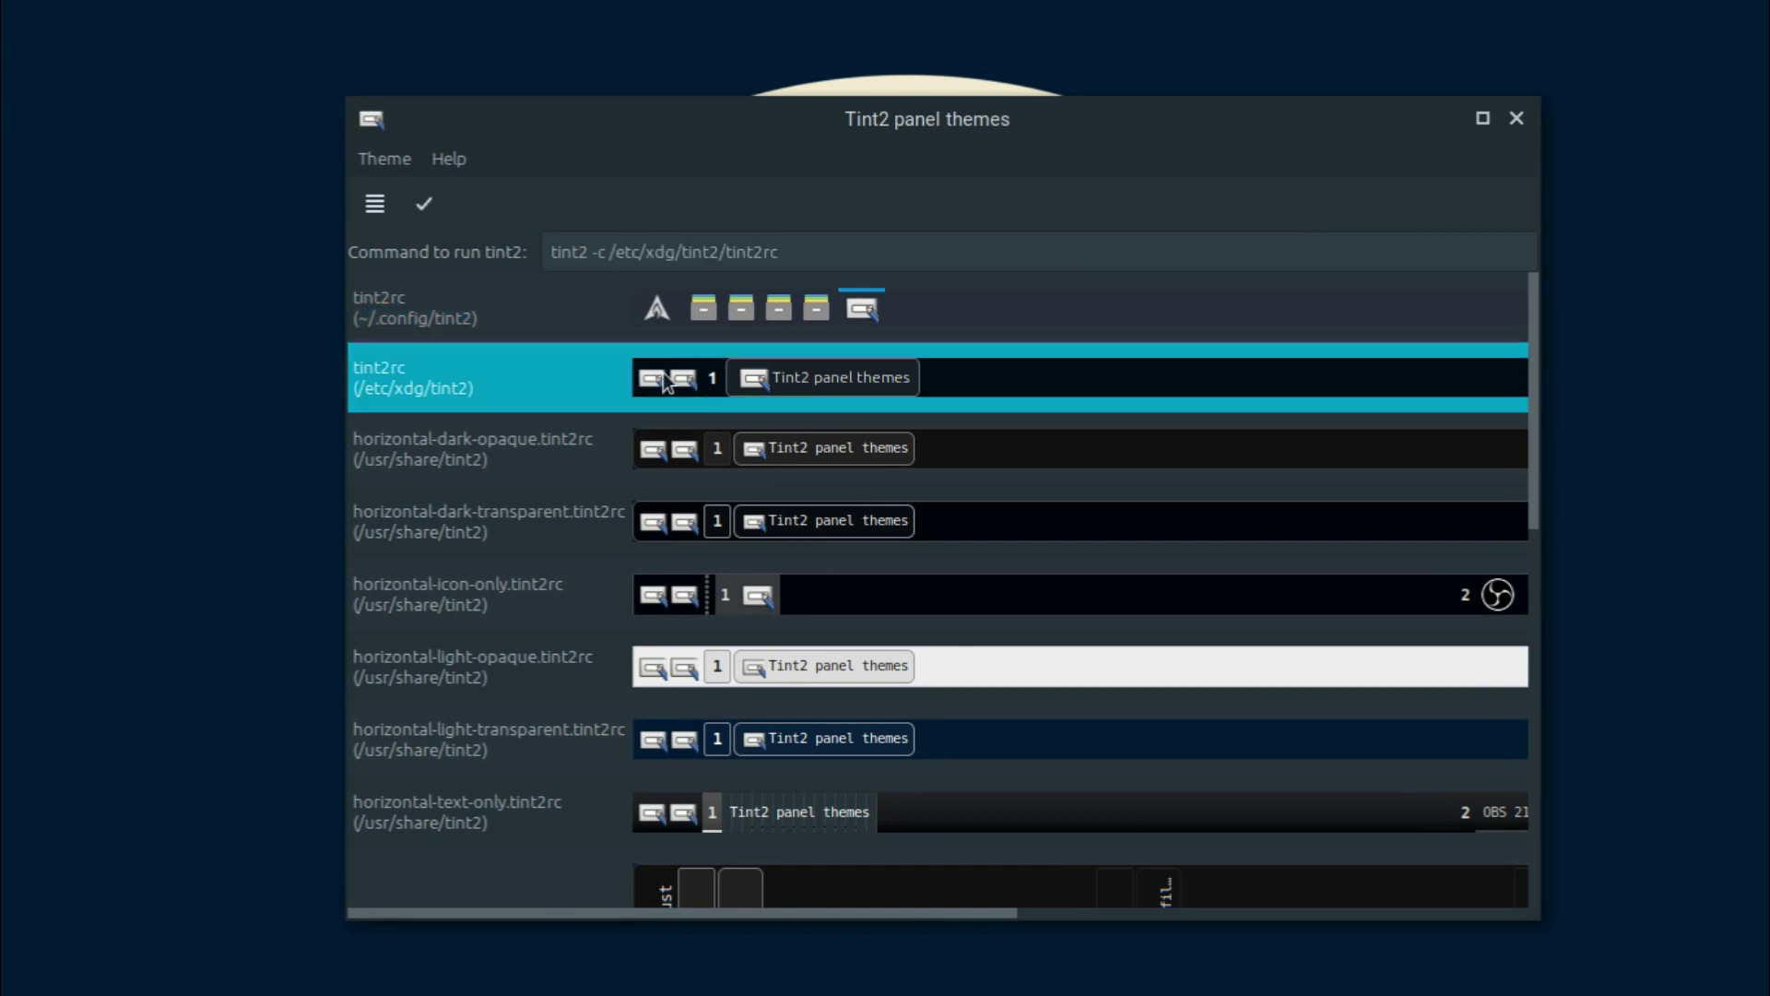
pyautogui.click(422, 203)
pyautogui.click(1054, 630)
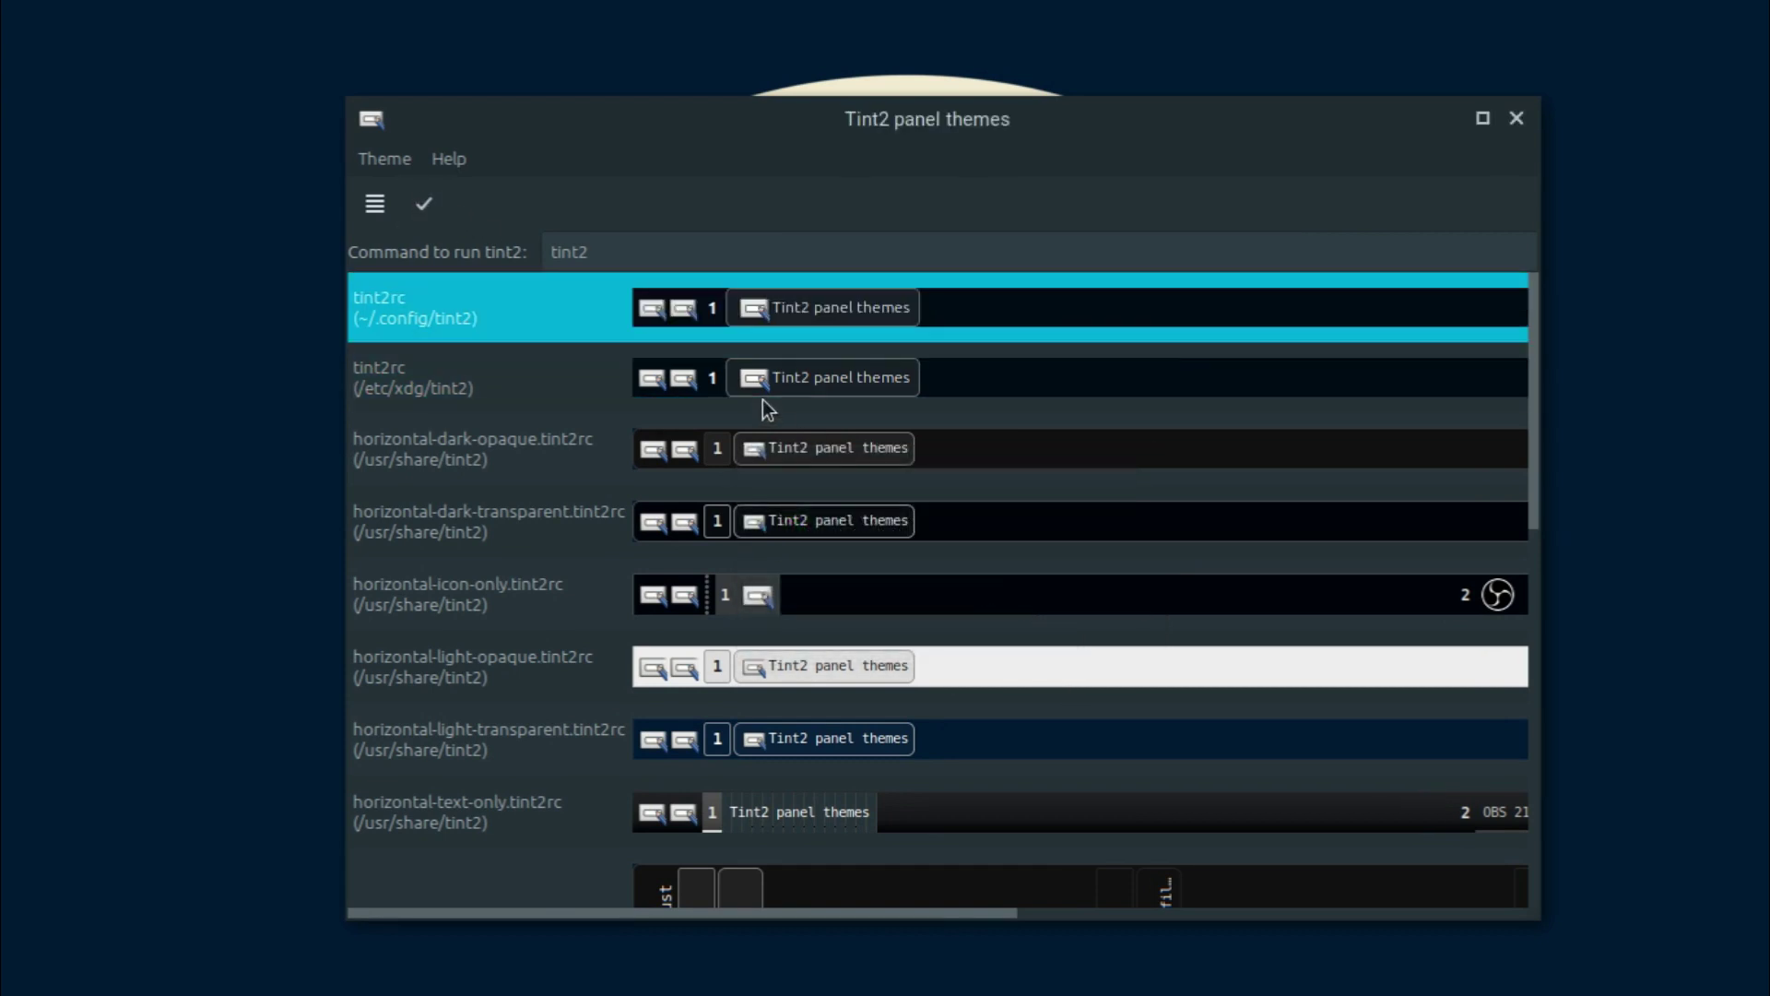
pyautogui.scroll(-3, 926, 424)
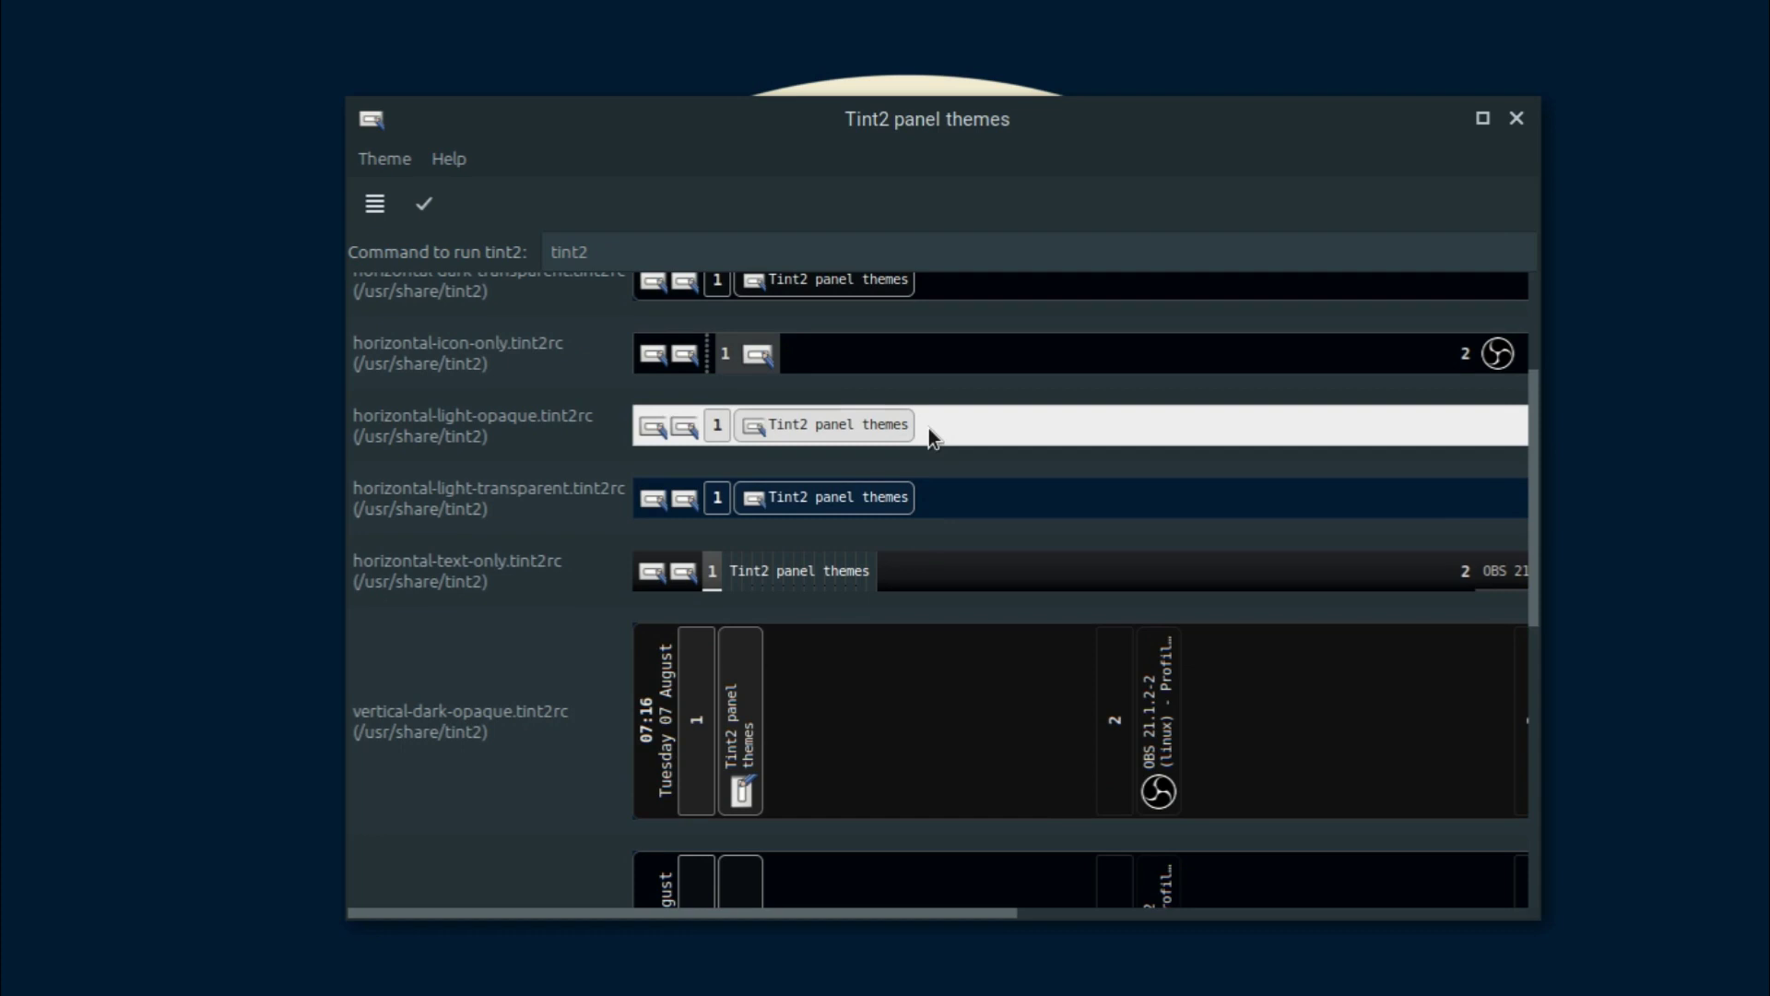
pyautogui.scroll(3, 928, 428)
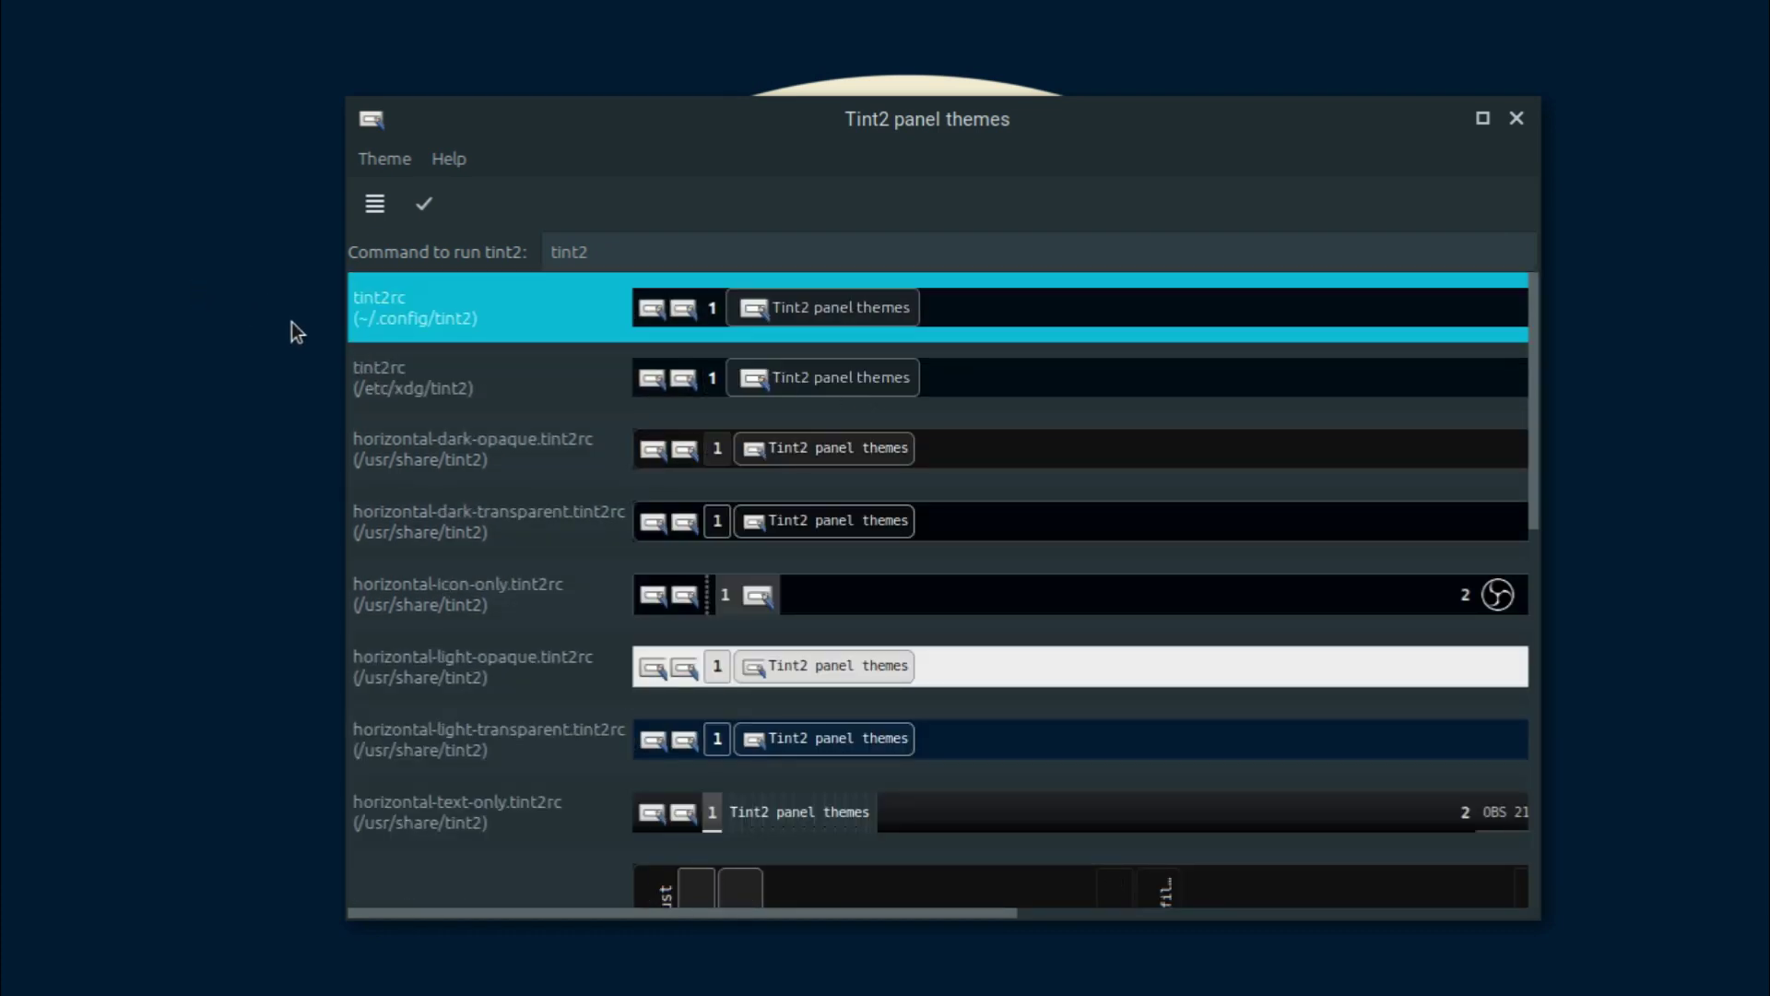
# Use the ArchLabs Panel Chooser to set up and start the Tint2 panel.
pyautogui.rightClick(103, 272)
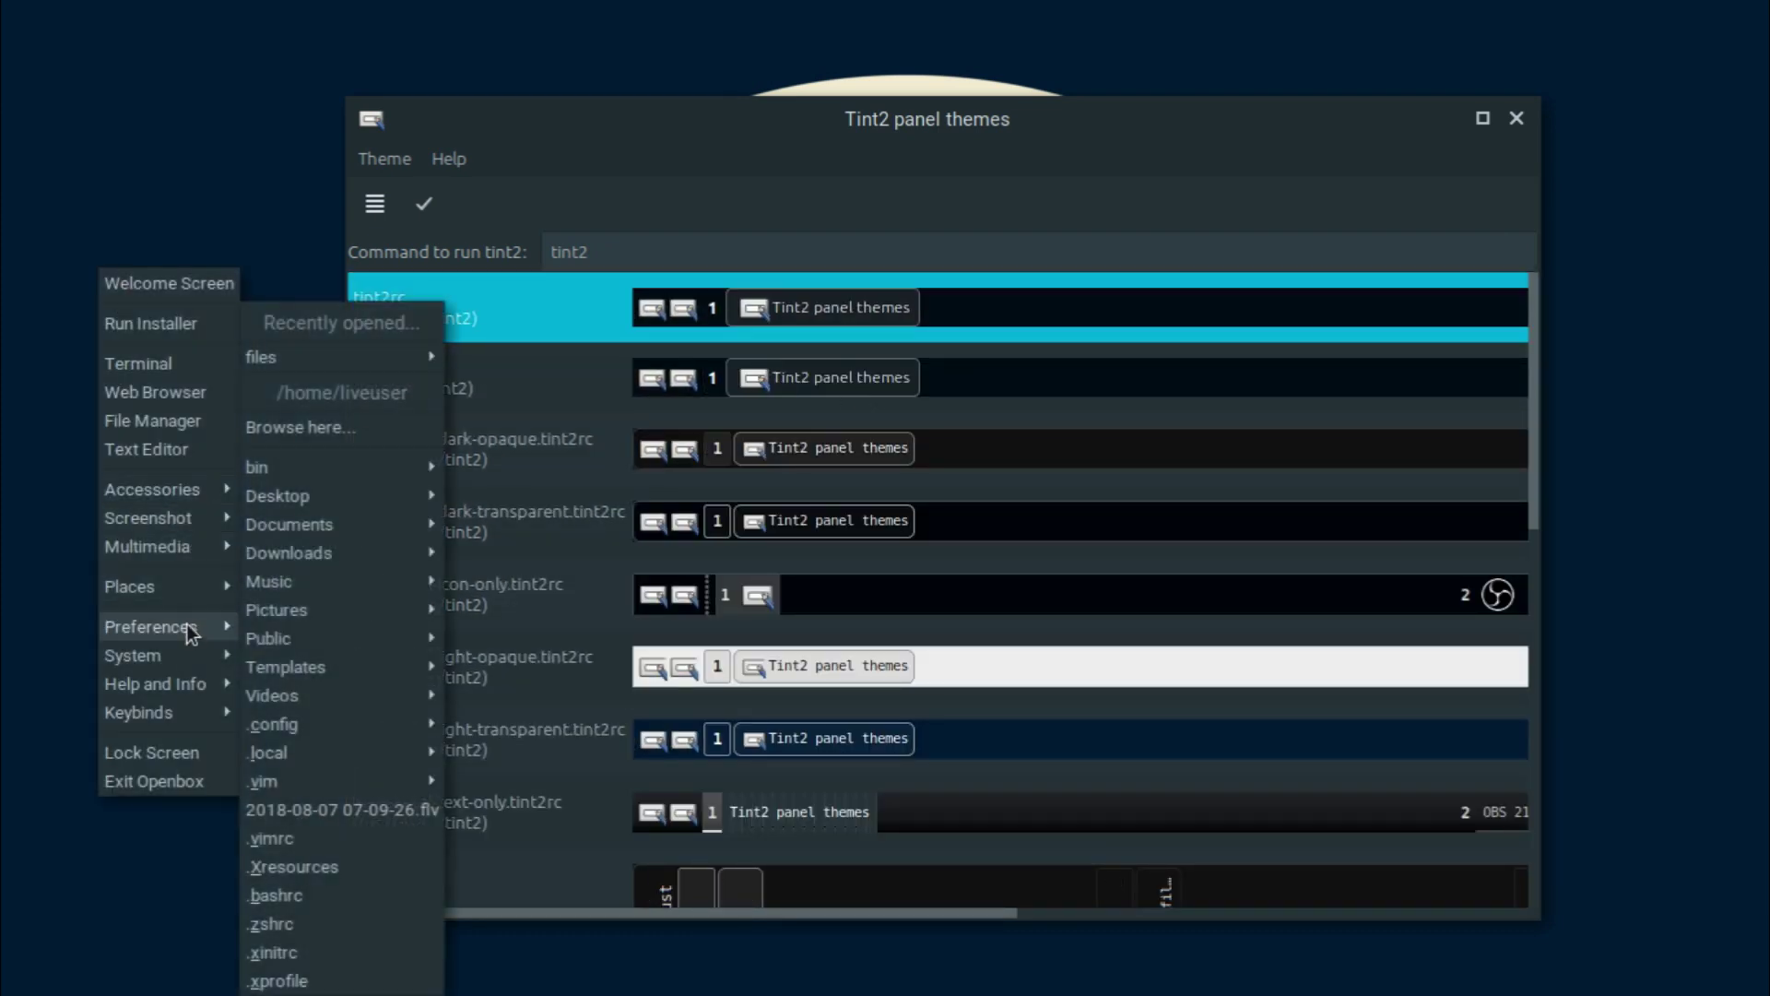
pyautogui.moveTo(189, 633)
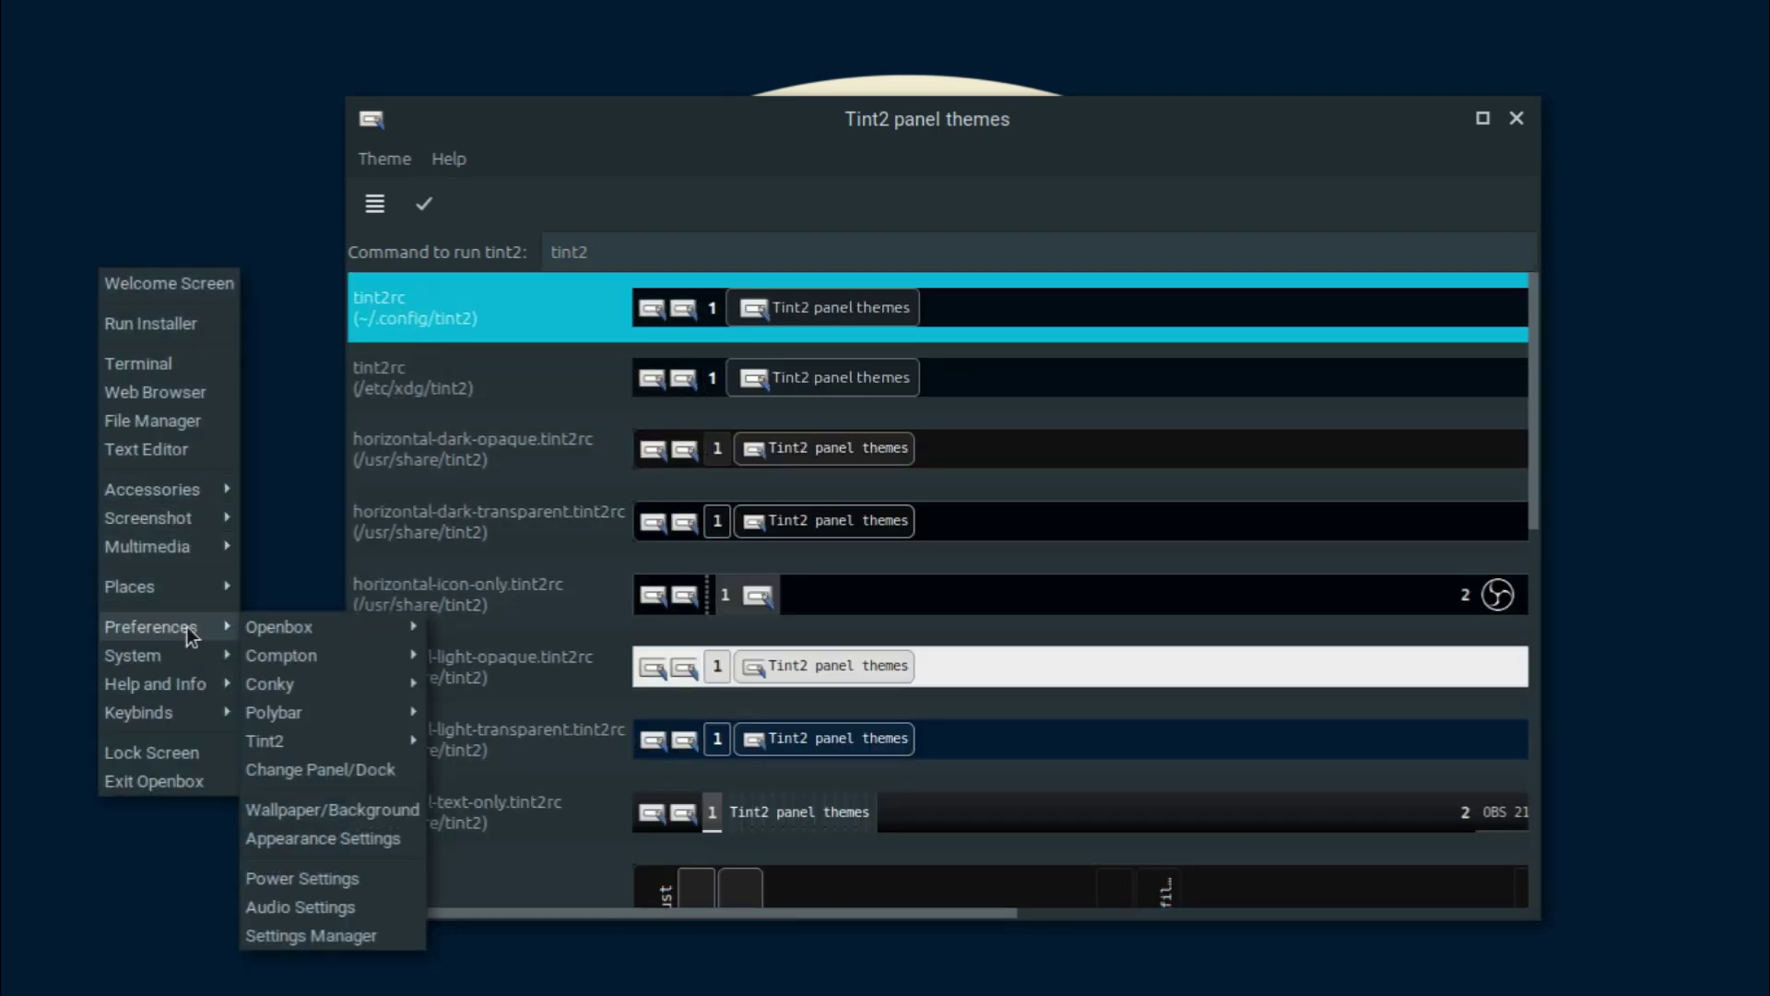
pyautogui.click(347, 769)
pyautogui.click(702, 441)
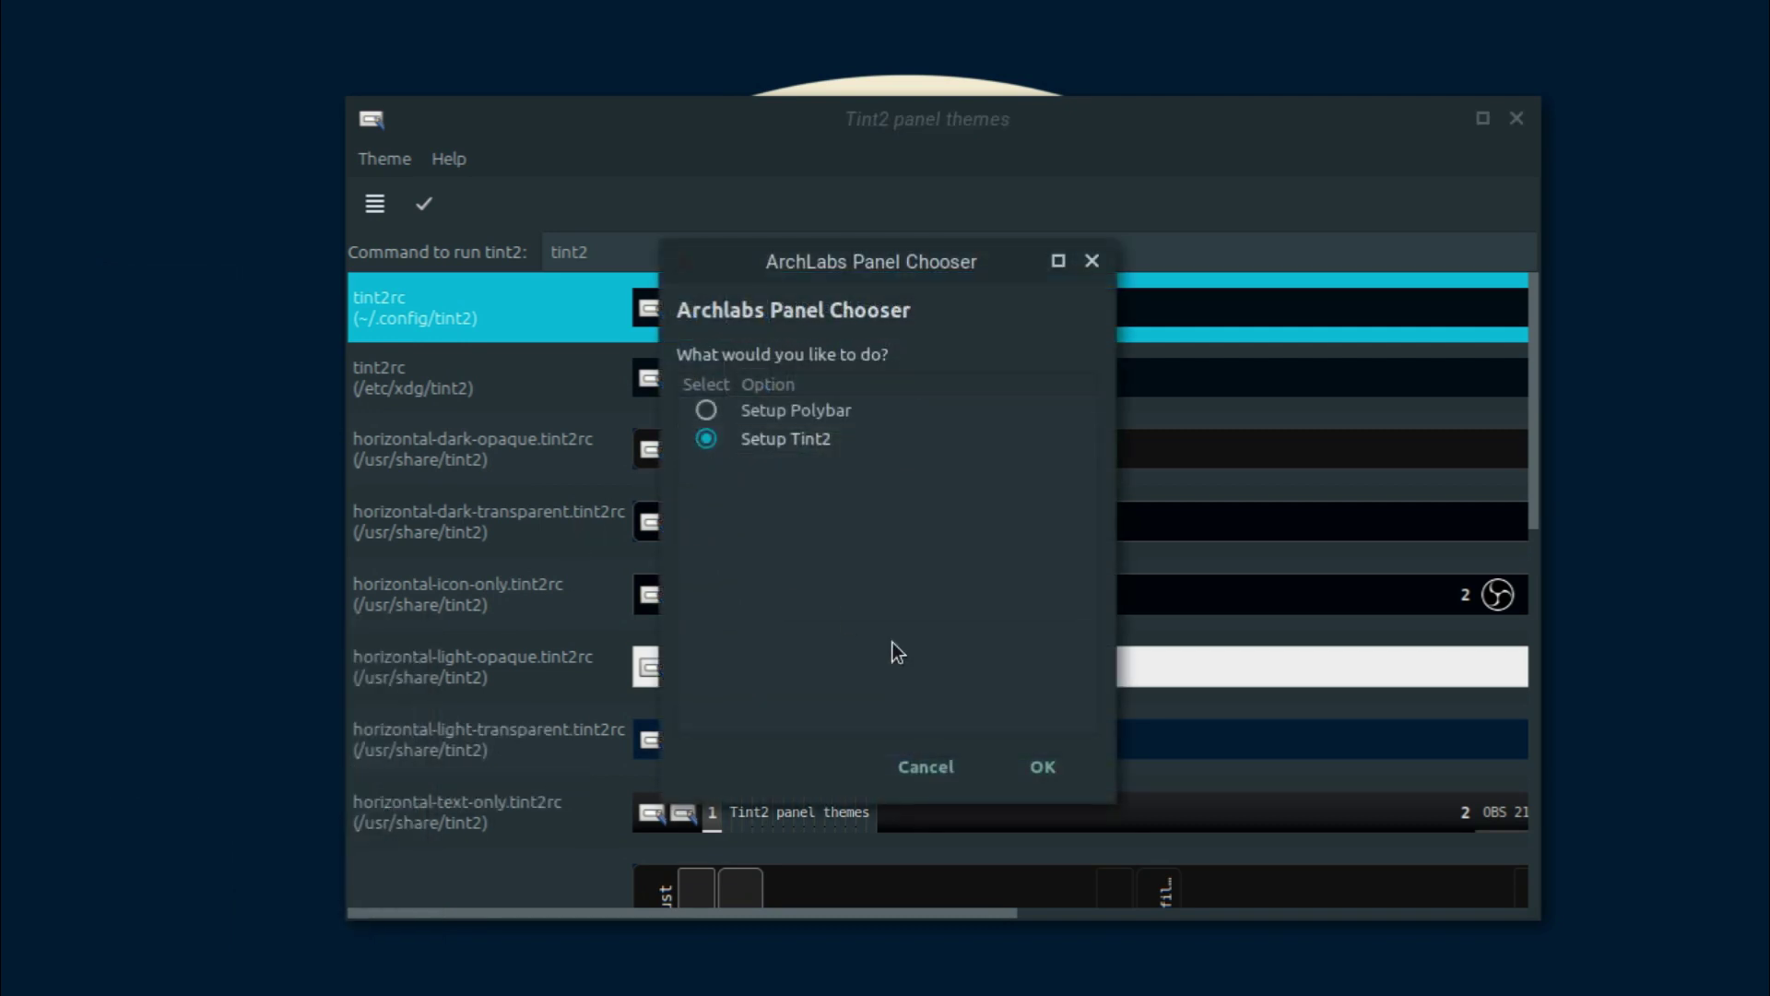
pyautogui.click(1037, 765)
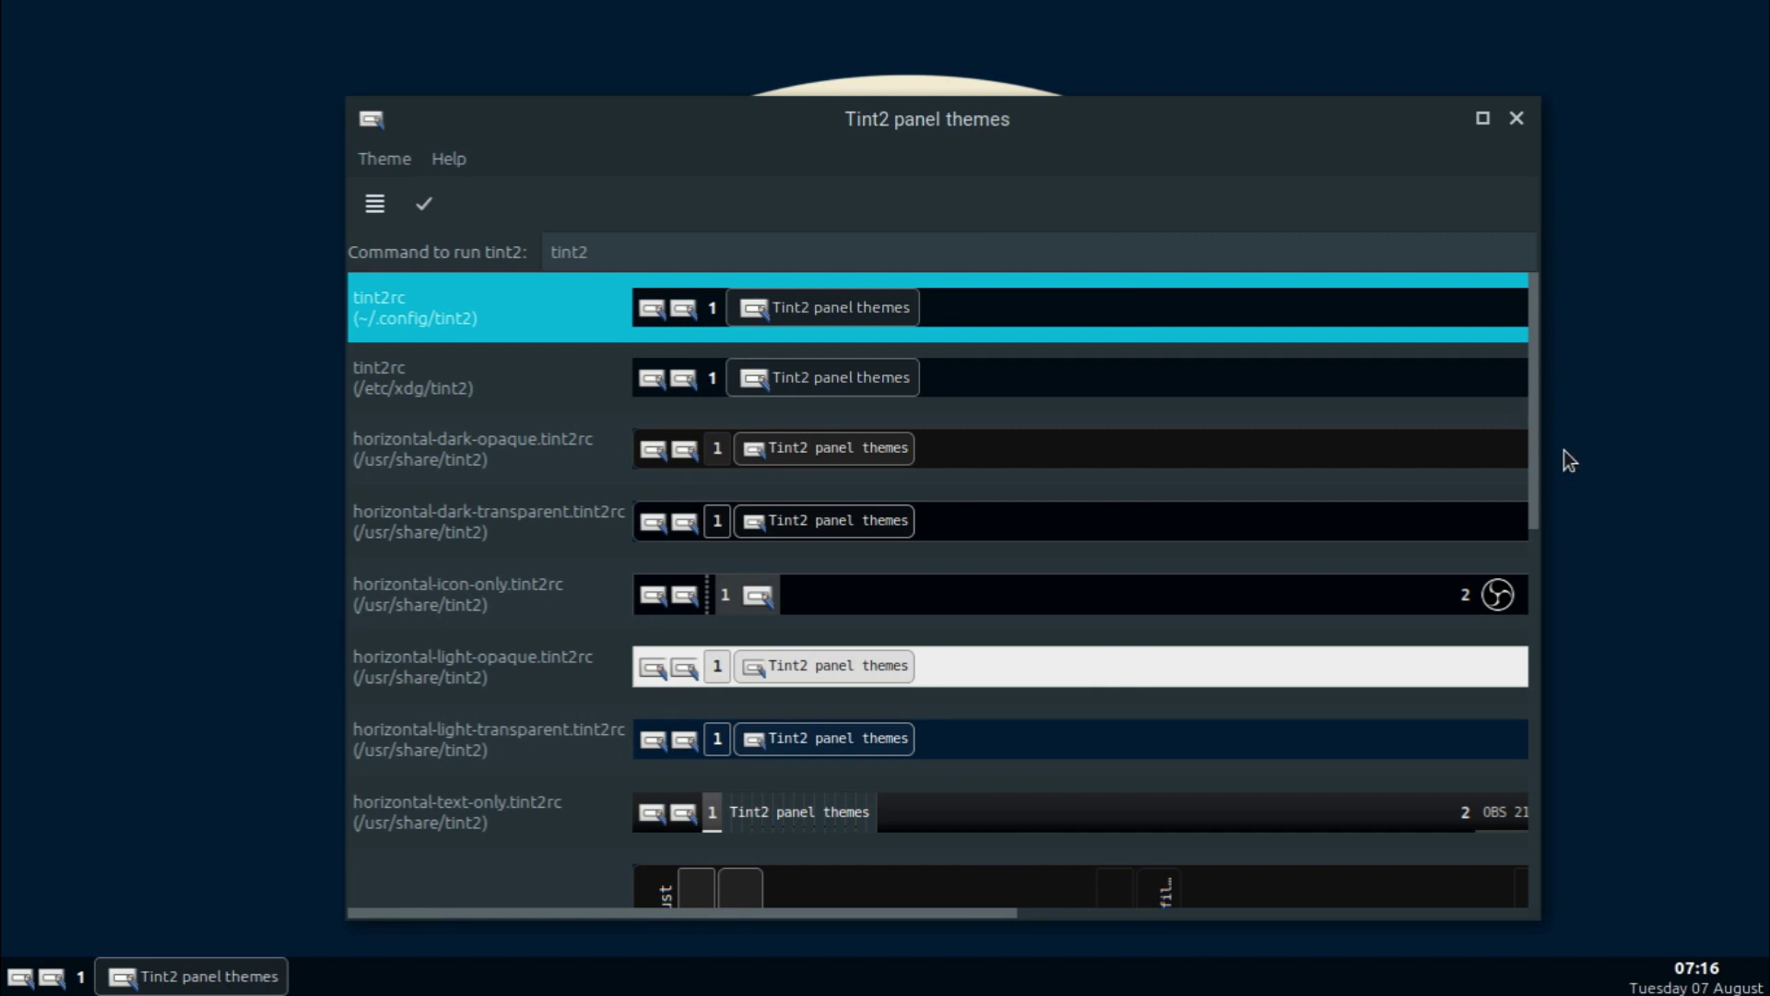
pyautogui.moveTo(1531, 436); pyautogui.dragTo(1570, 251)
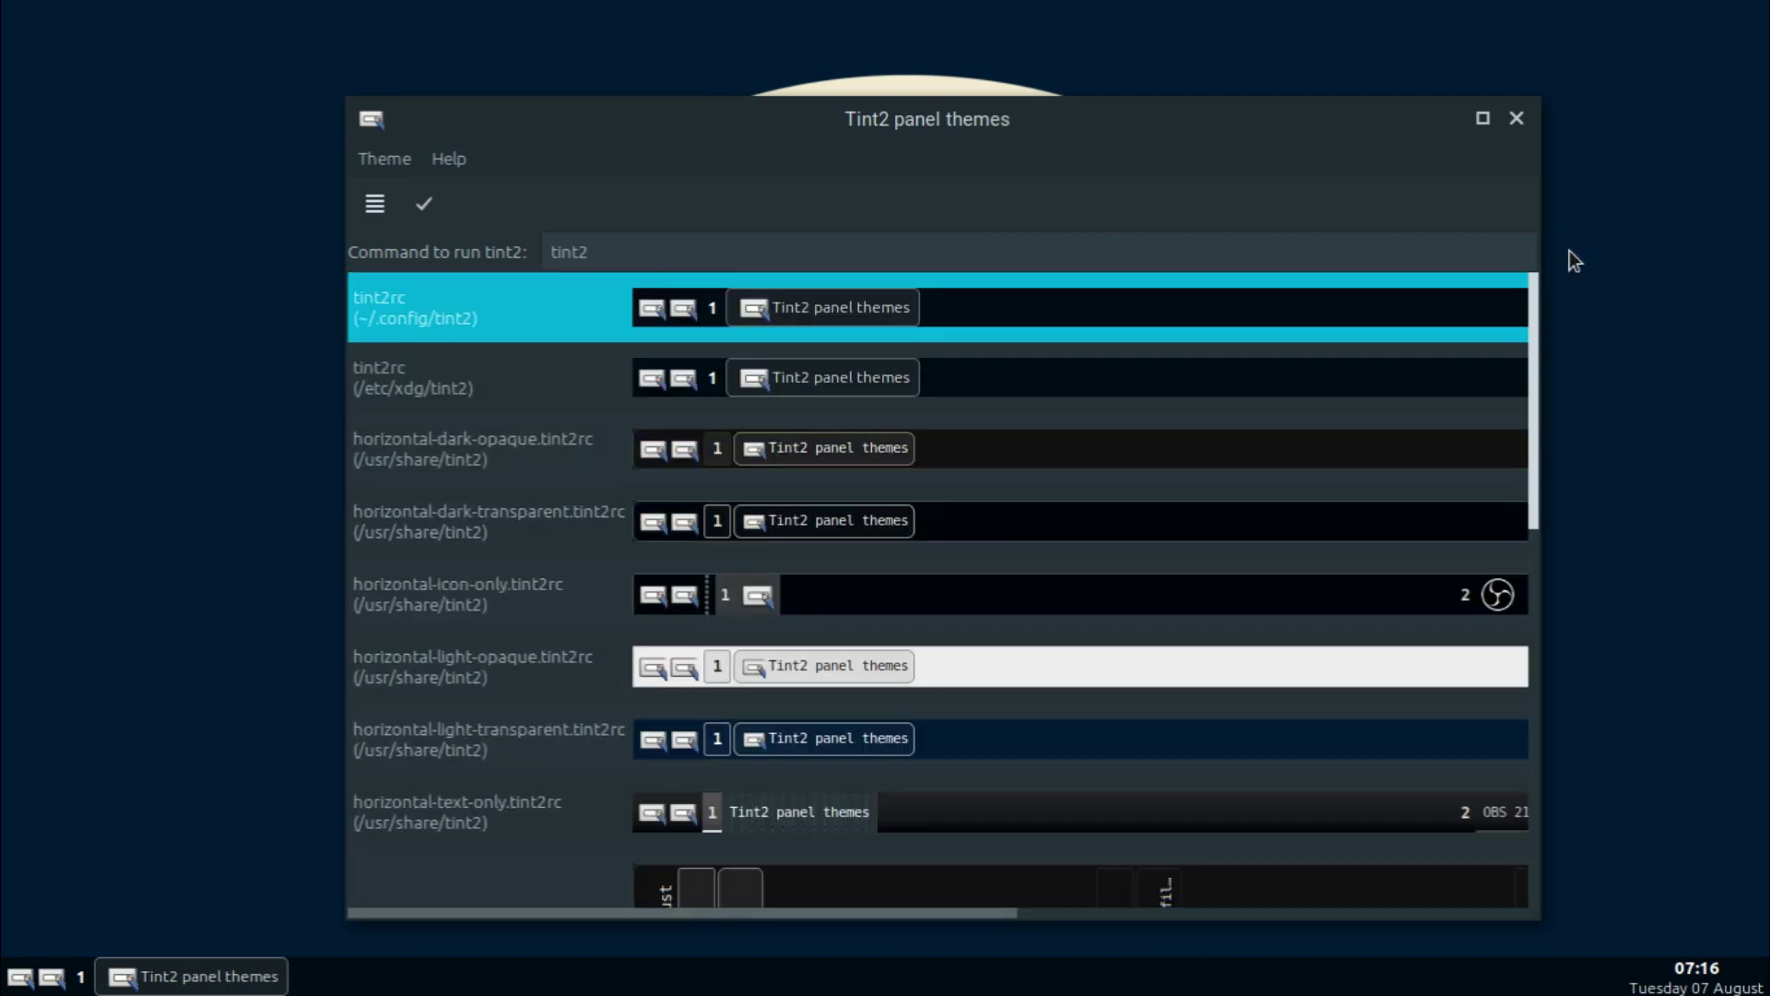
pyautogui.scroll(2, 722, 361)
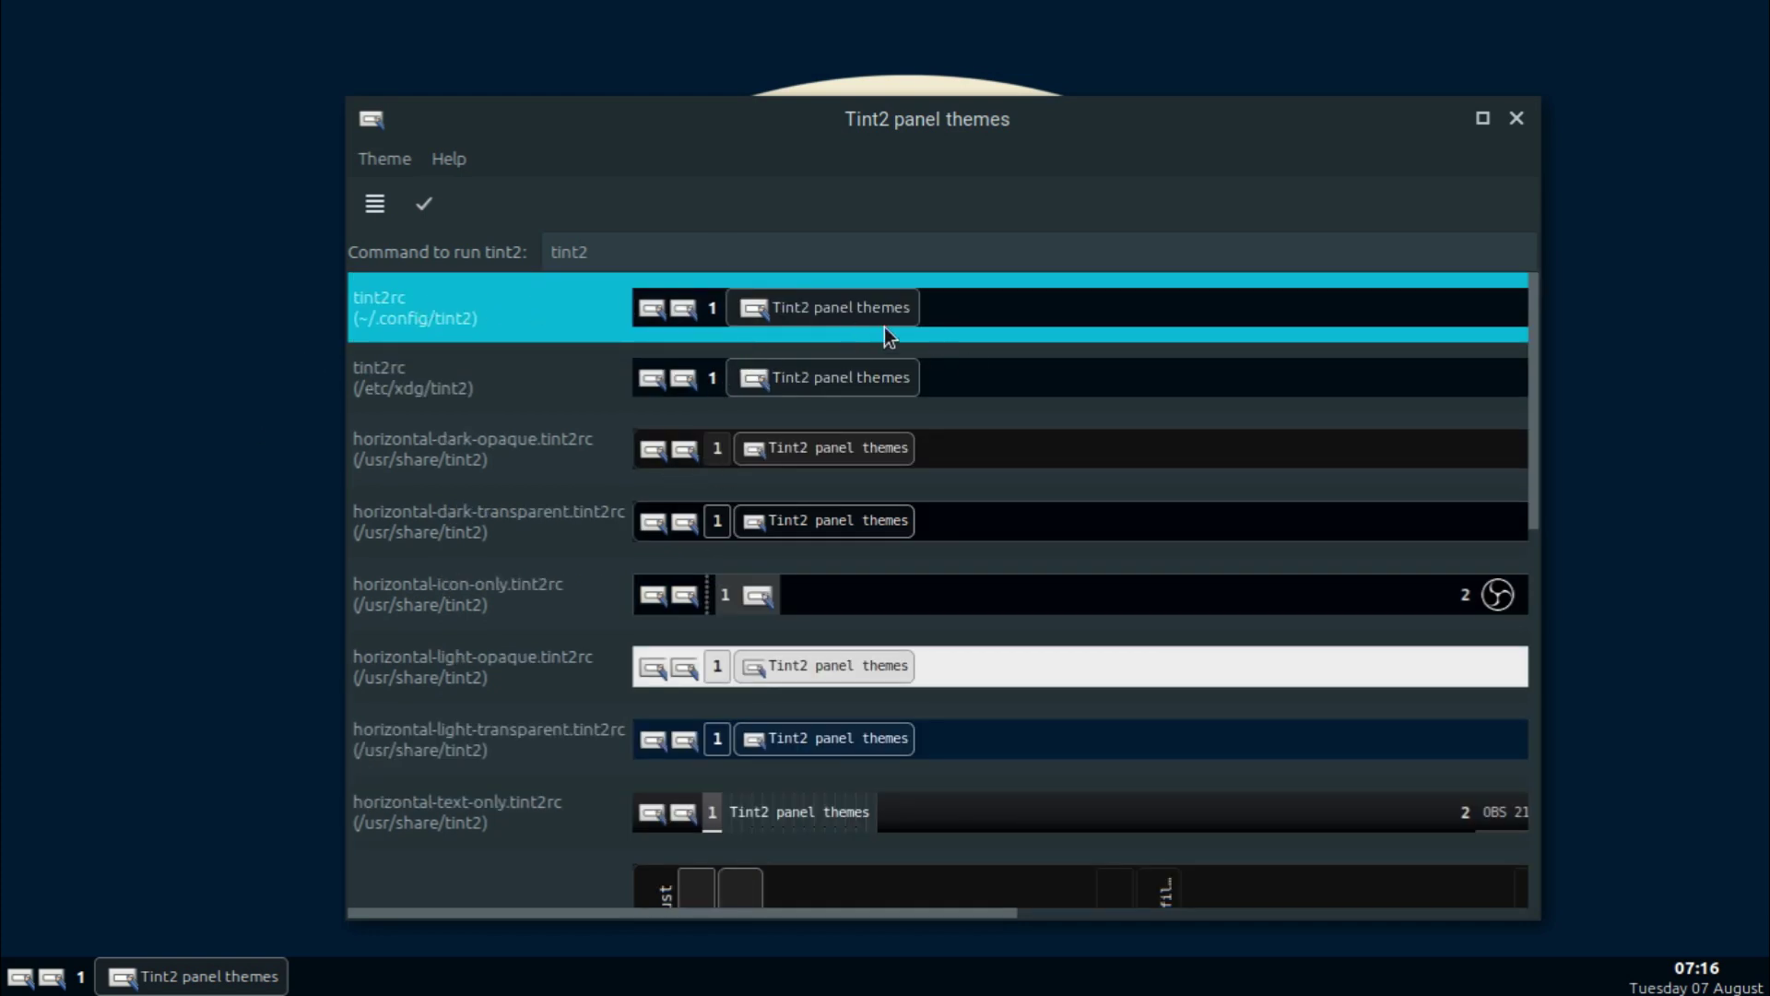
# Edit the ~/.config/tint2 tint2rc theme and show its Backgrounds page.
pyautogui.rightClick(854, 313)
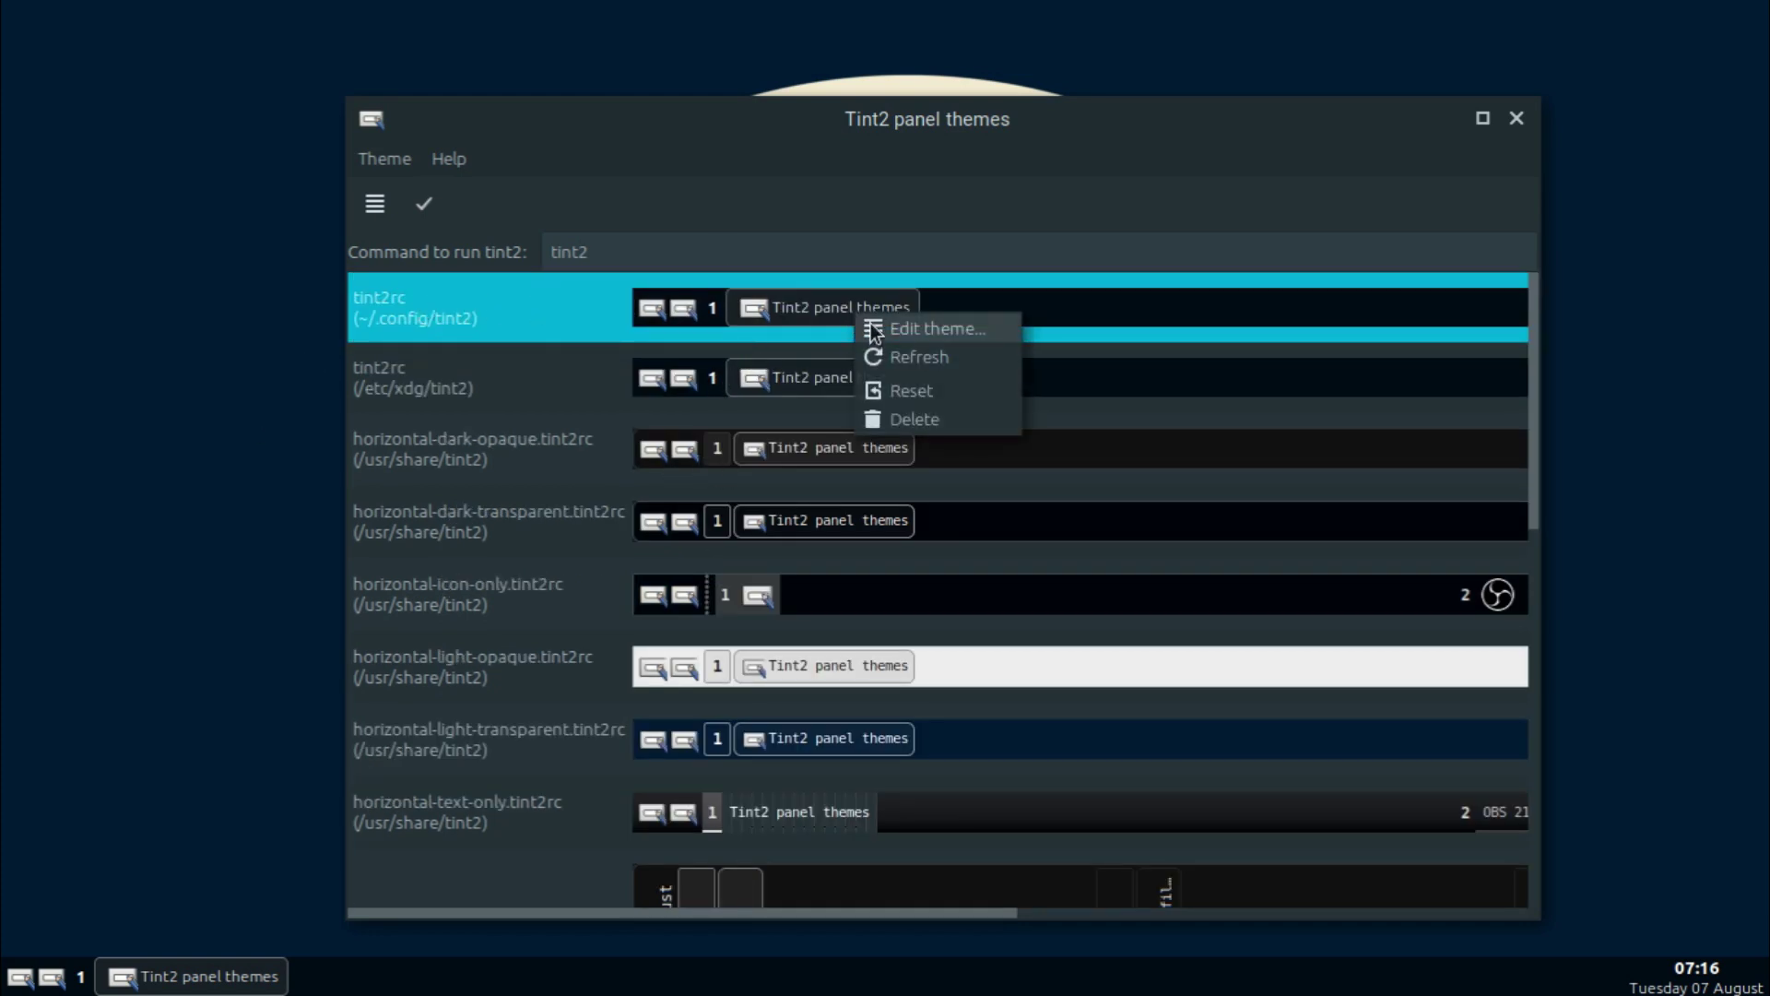
pyautogui.click(910, 332)
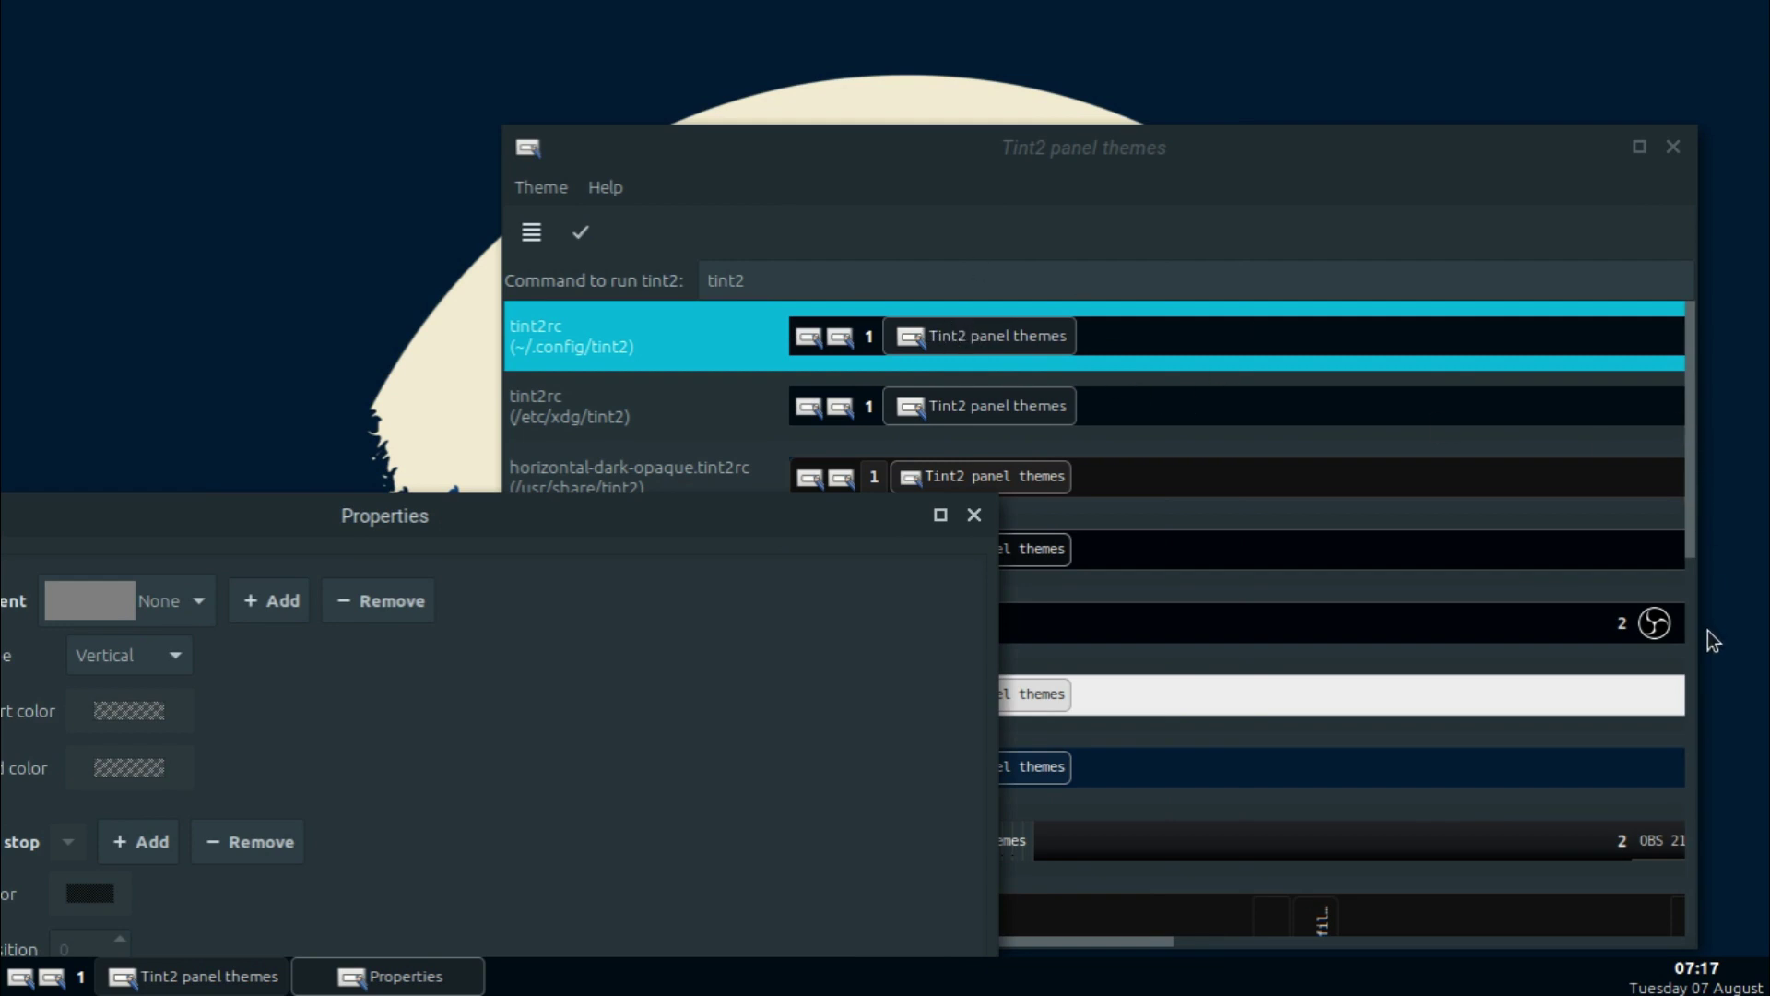
pyautogui.moveTo(717, 519); pyautogui.dragTo(765, 128)
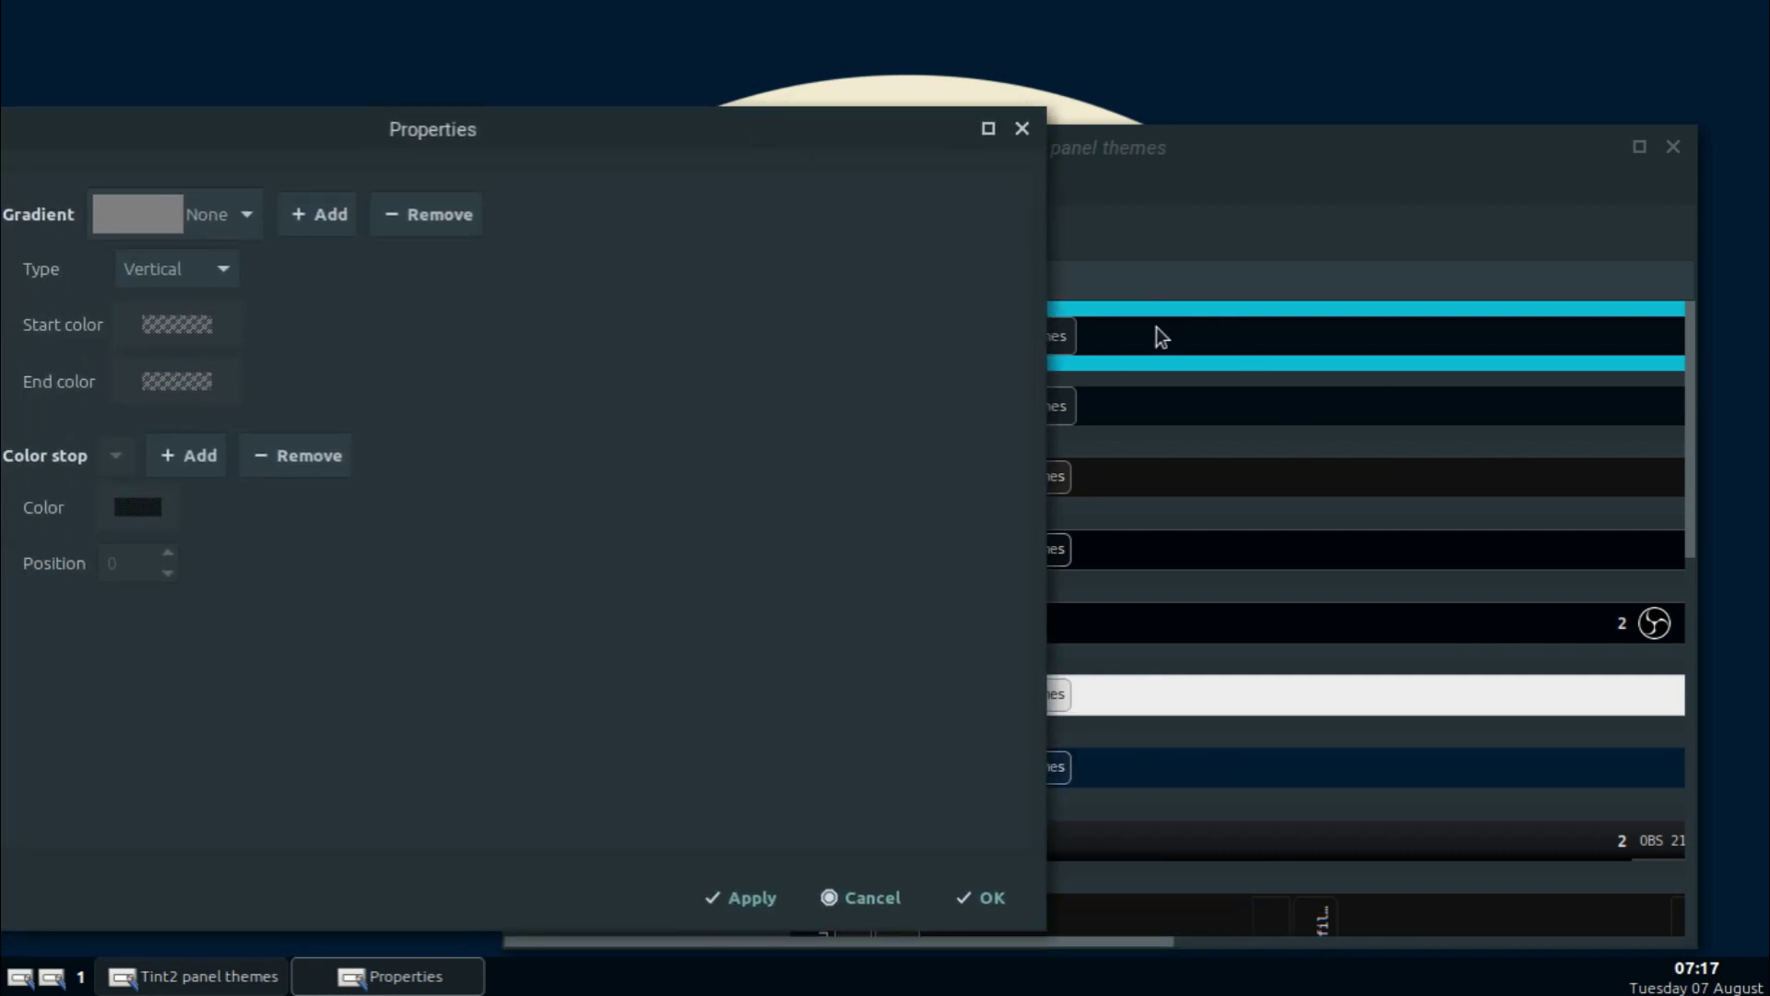
pyautogui.moveTo(416, 118); pyautogui.dragTo(838, 102)
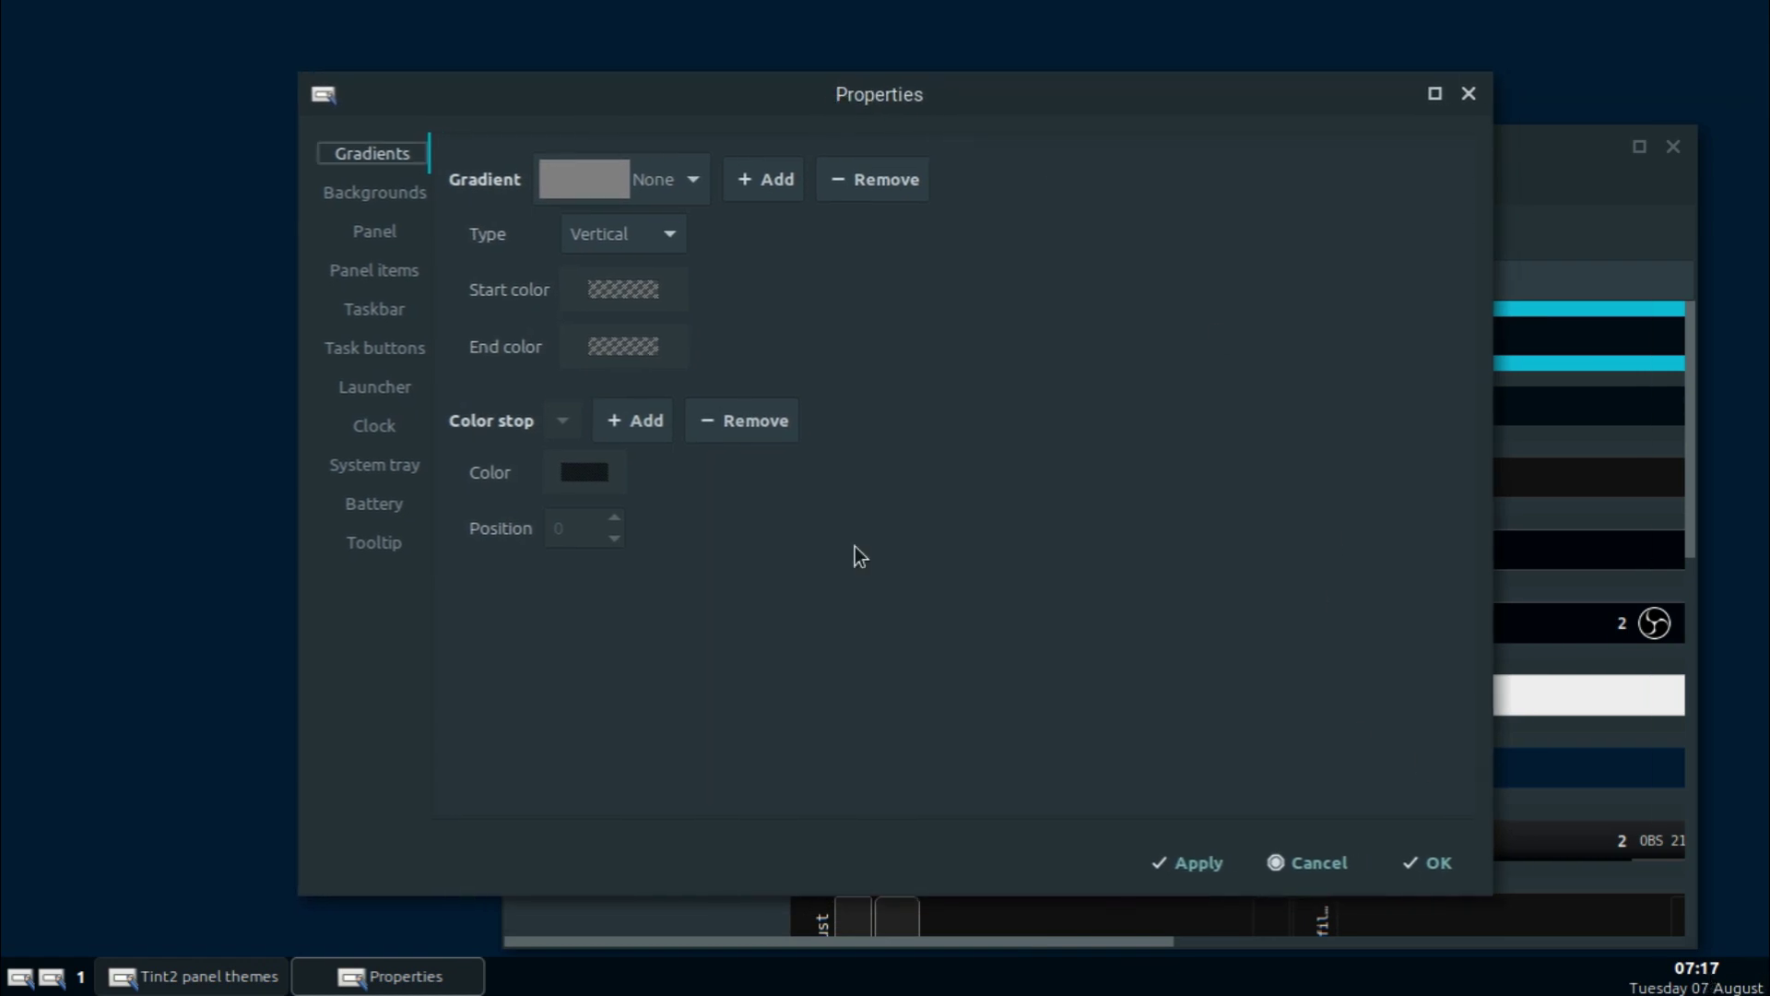
pyautogui.click(347, 194)
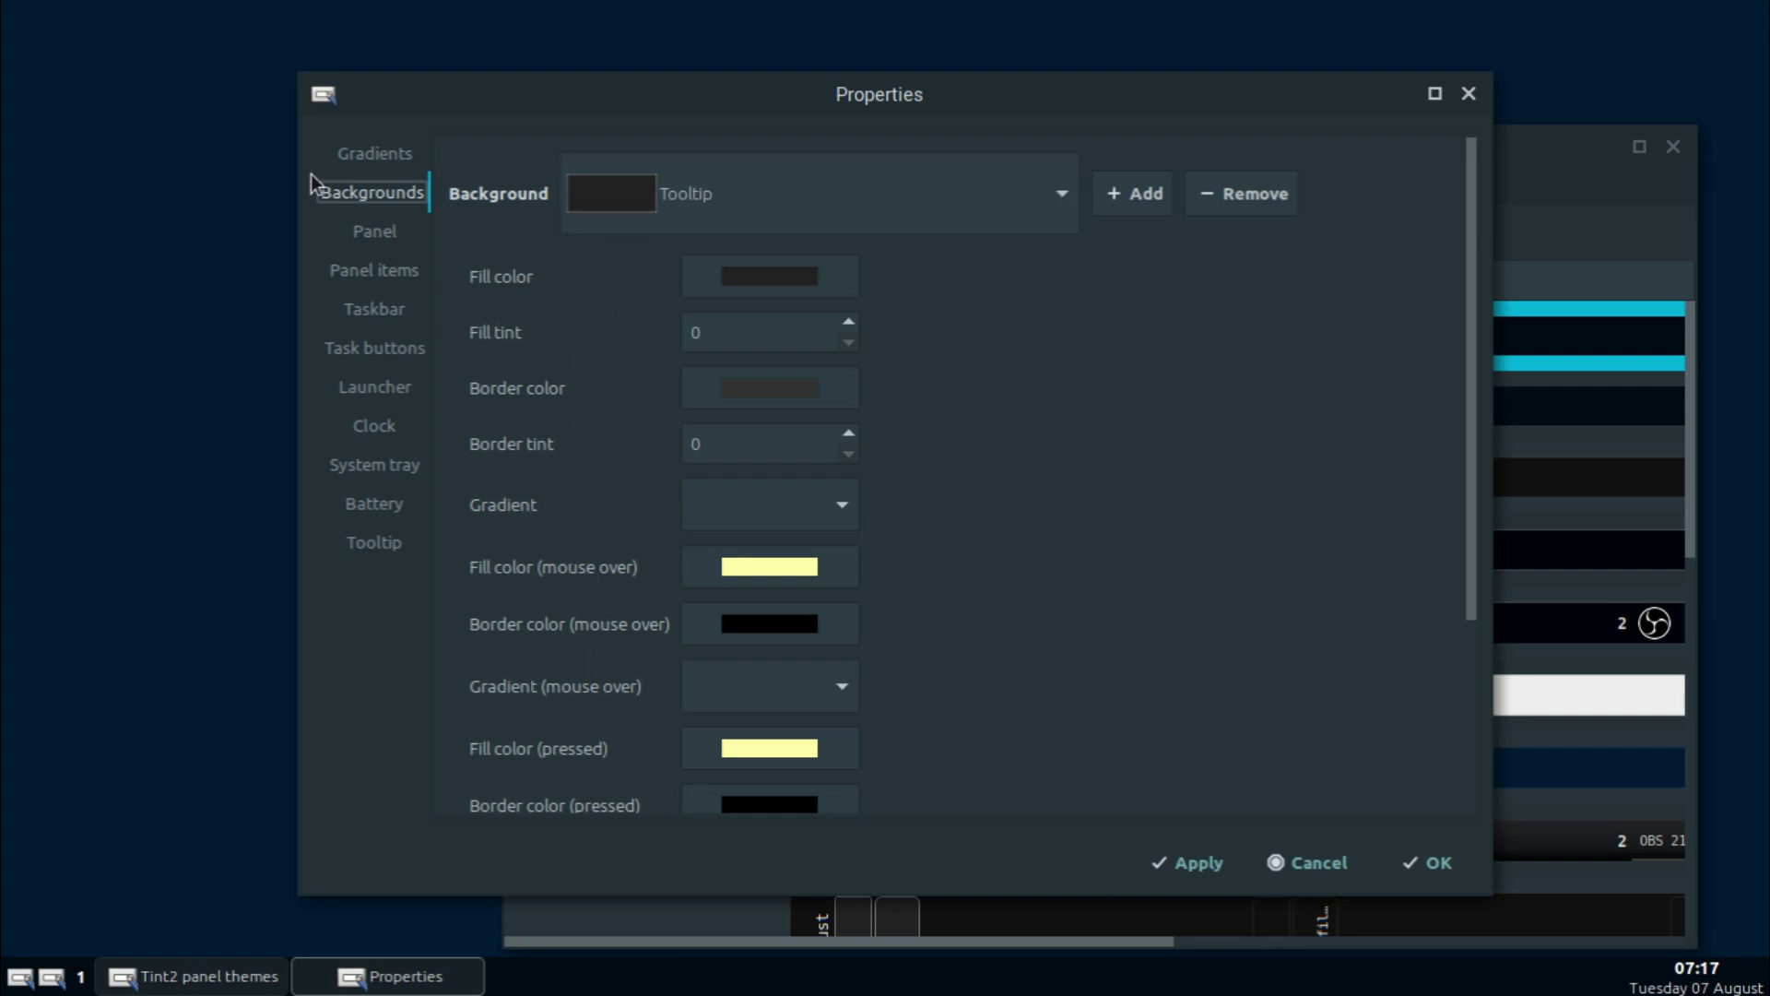
# Select the Panel background and apply a pure red fill colour.
pyautogui.click(1005, 196)
pyautogui.scroll(2, 817, 214)
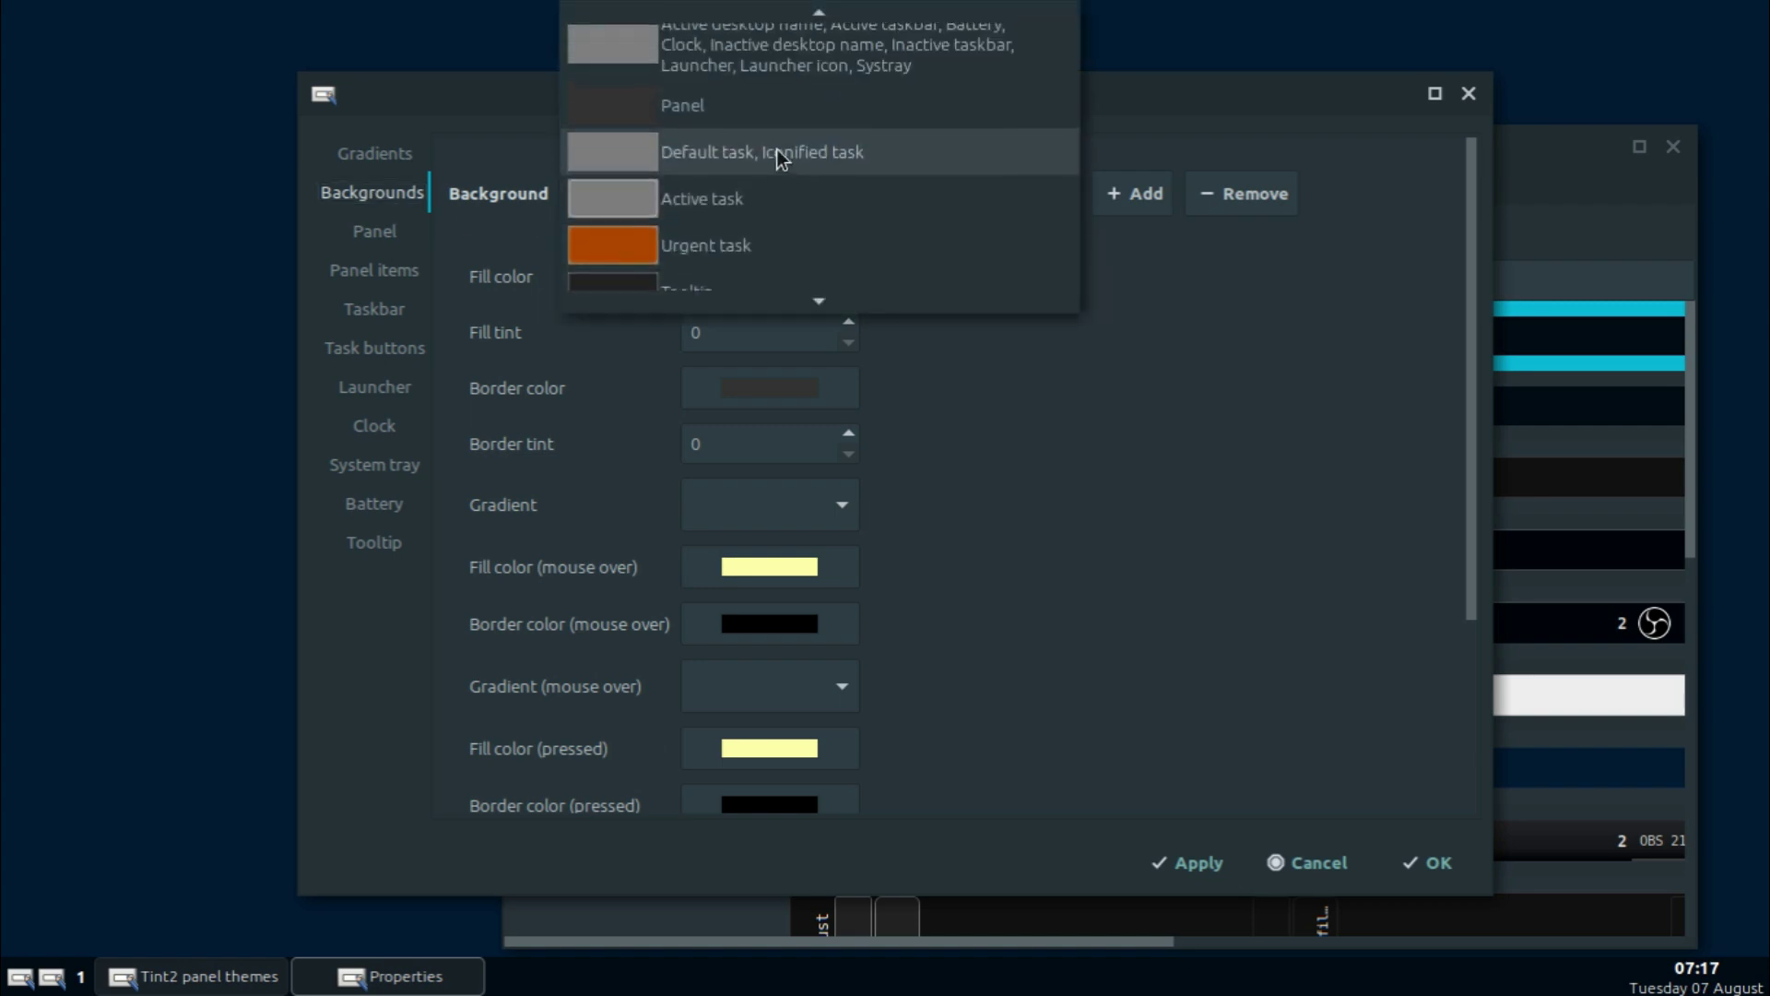
pyautogui.click(687, 101)
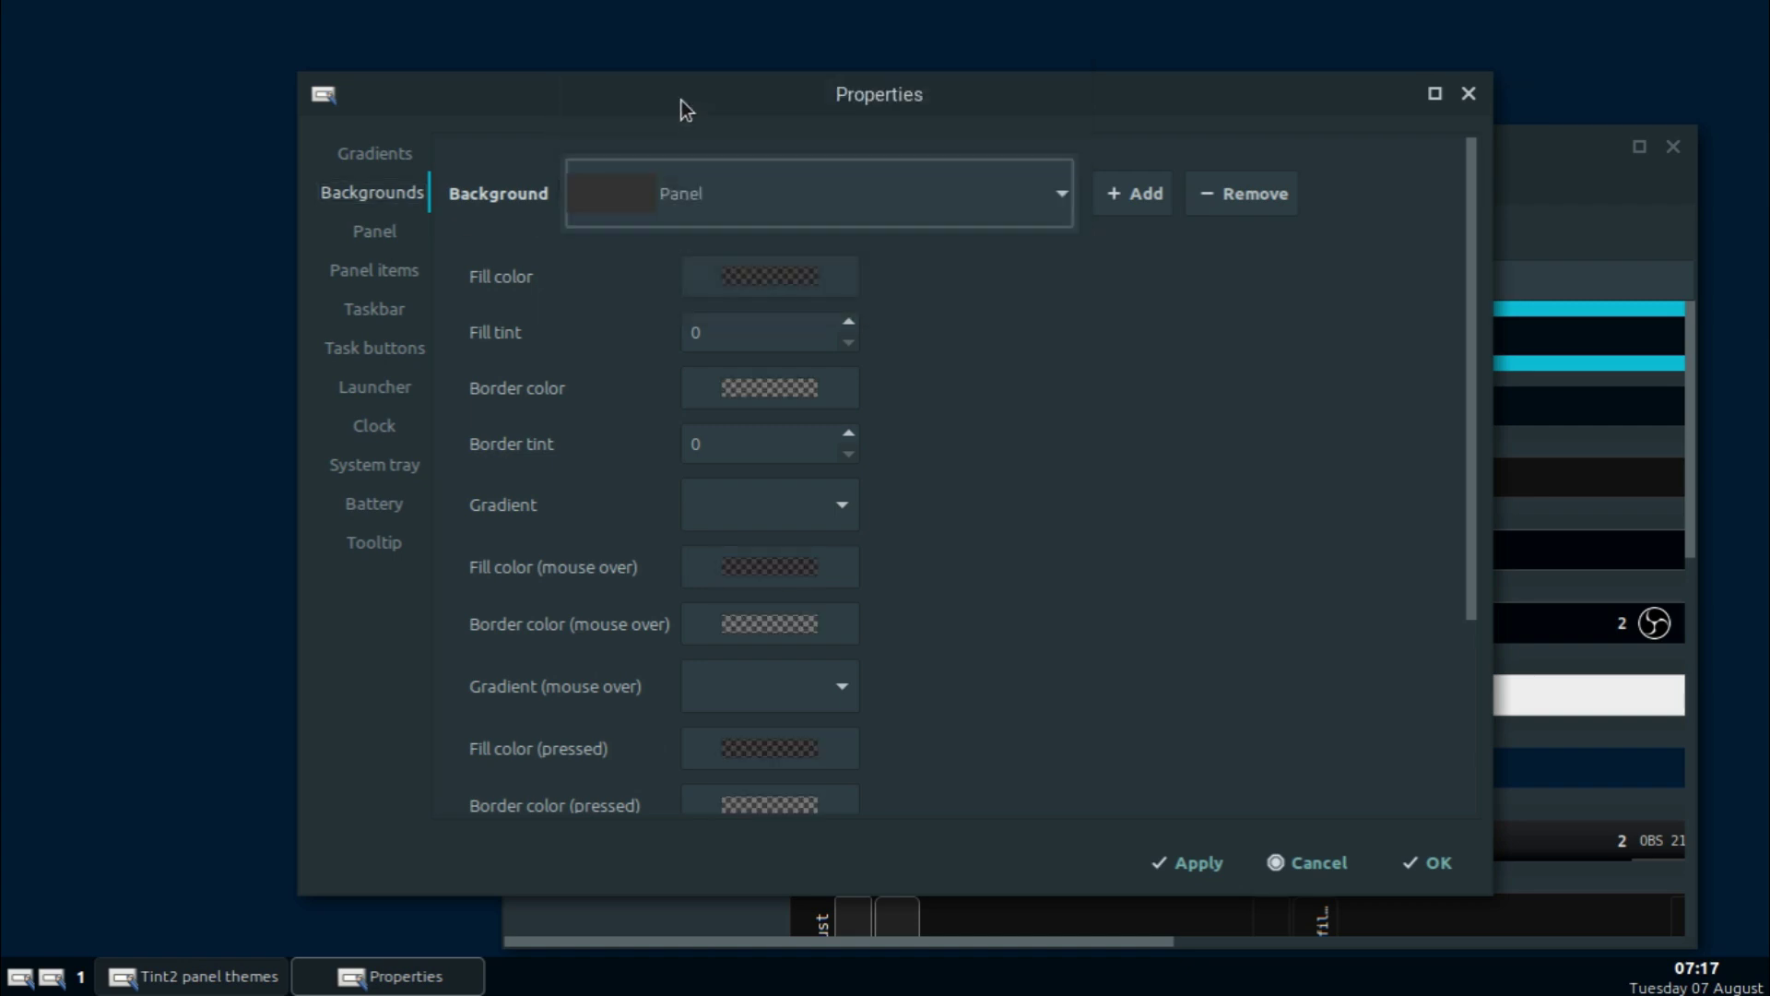
pyautogui.click(769, 273)
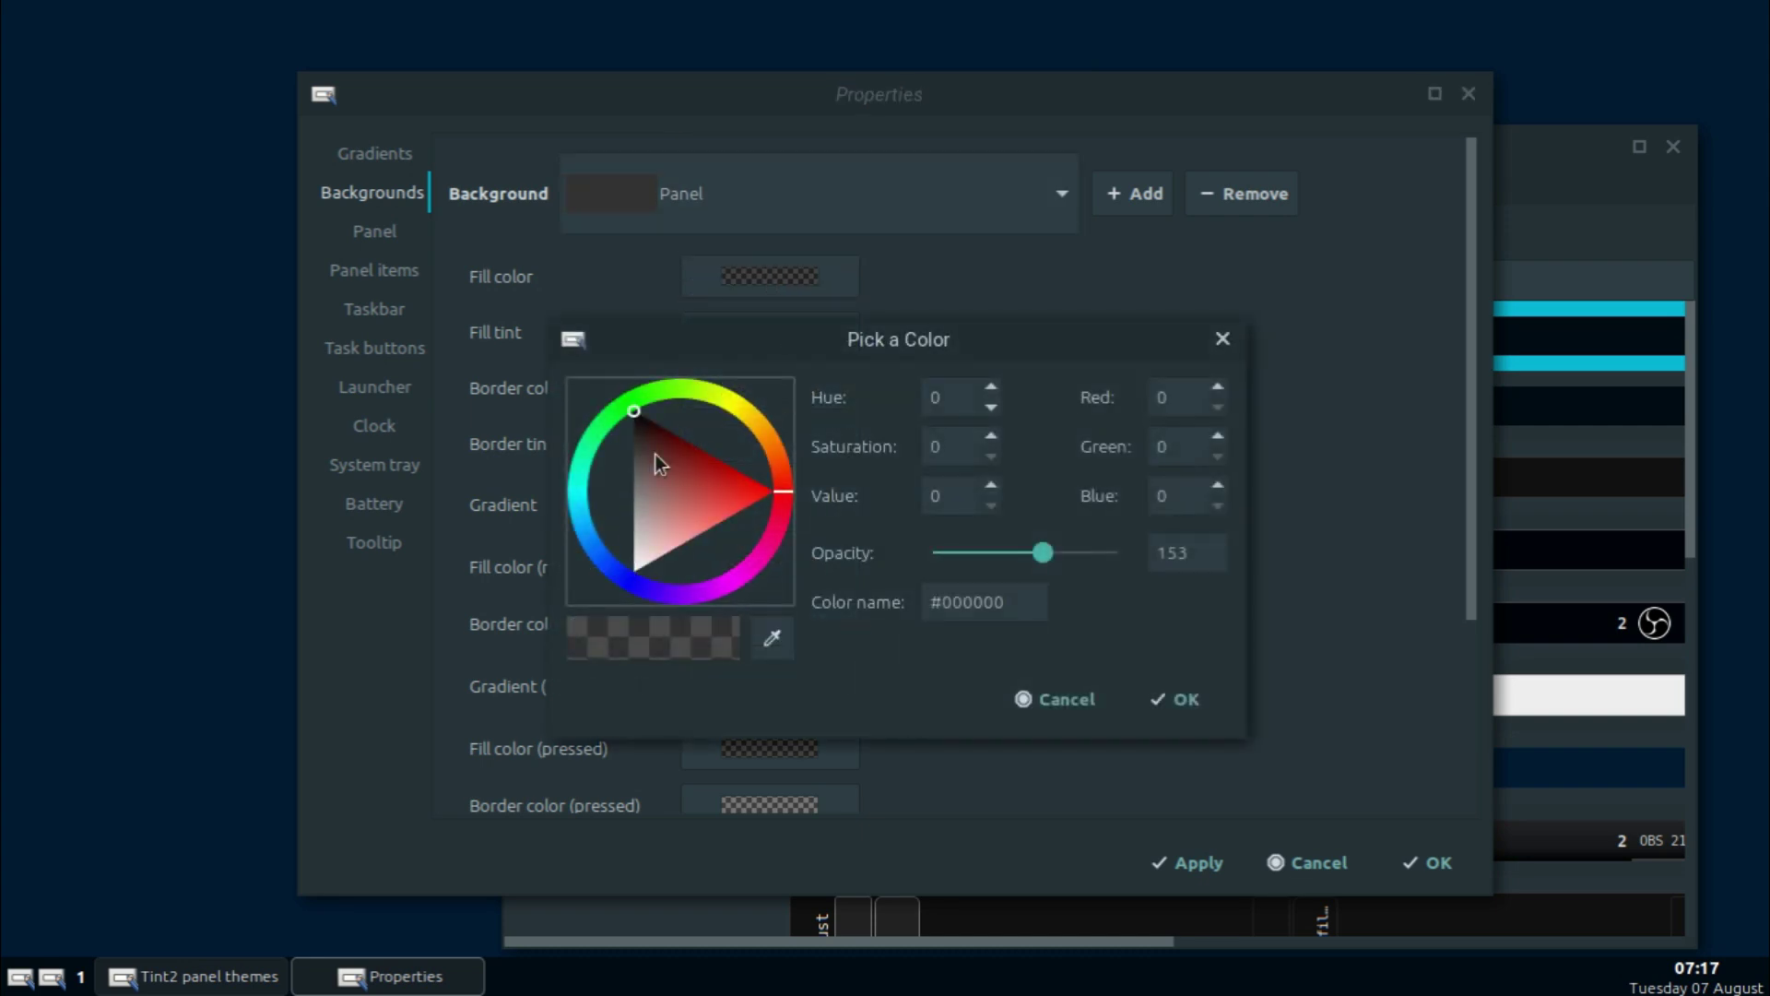
pyautogui.moveTo(654, 454); pyautogui.dragTo(809, 502)
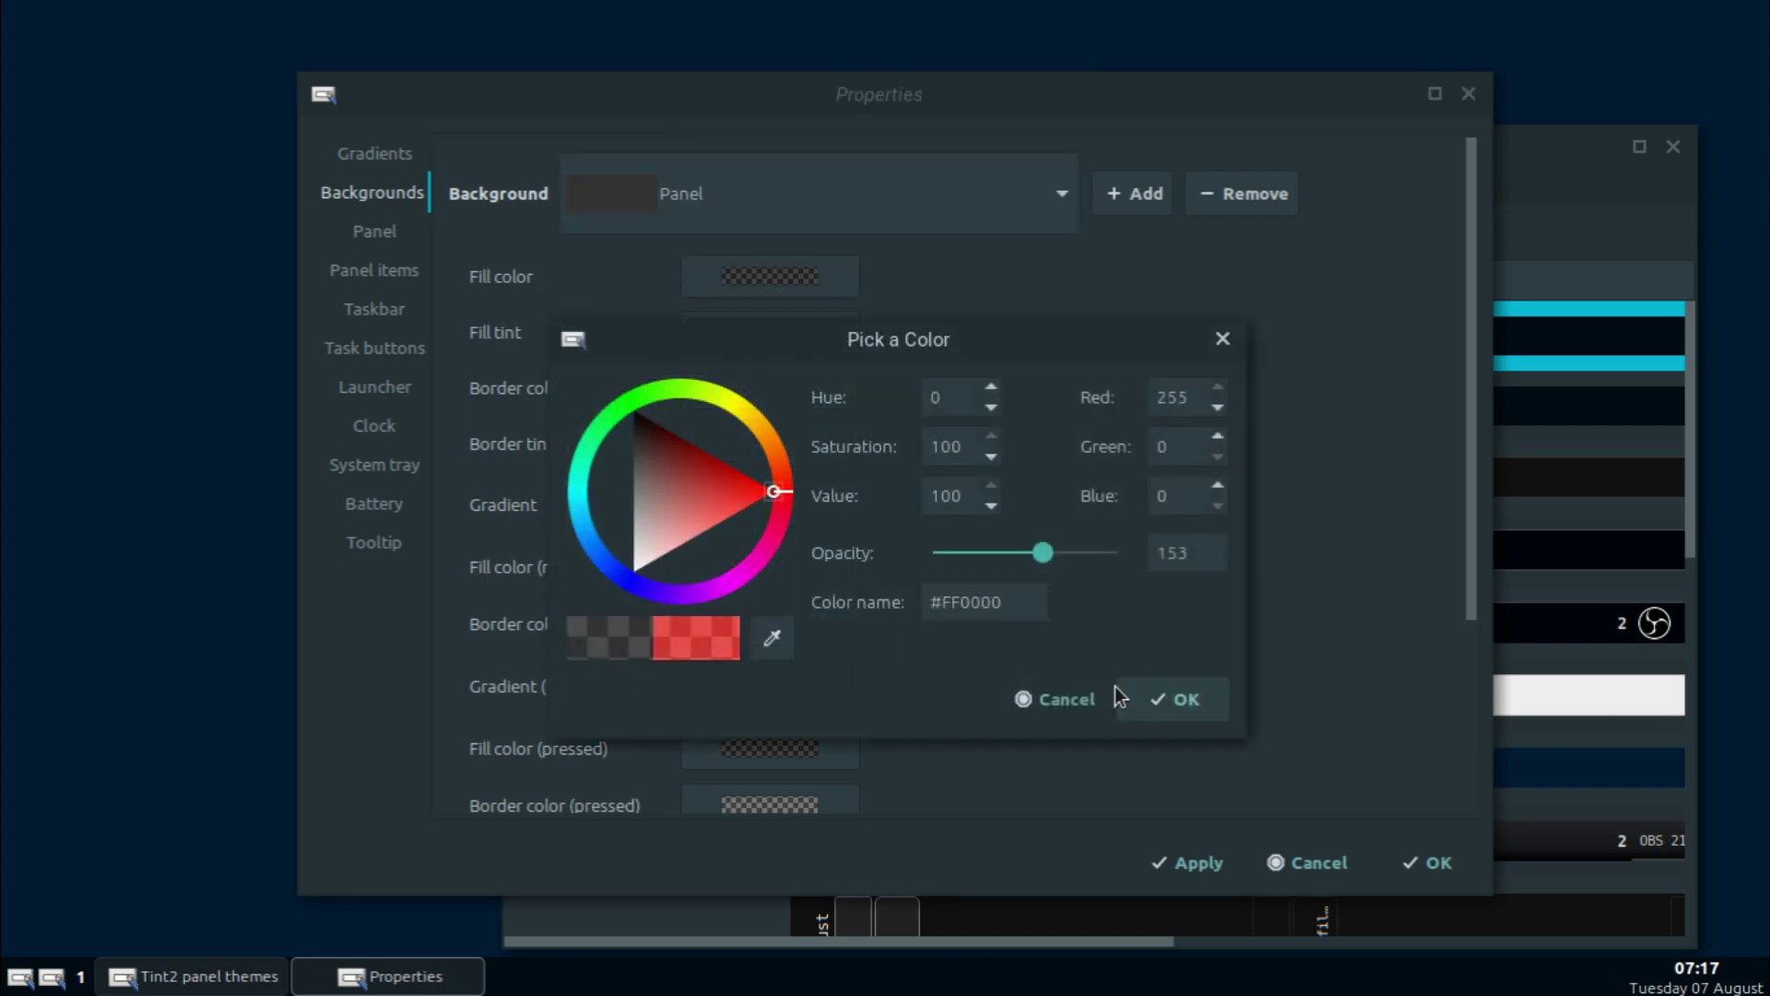
pyautogui.click(1175, 699)
pyautogui.click(1163, 860)
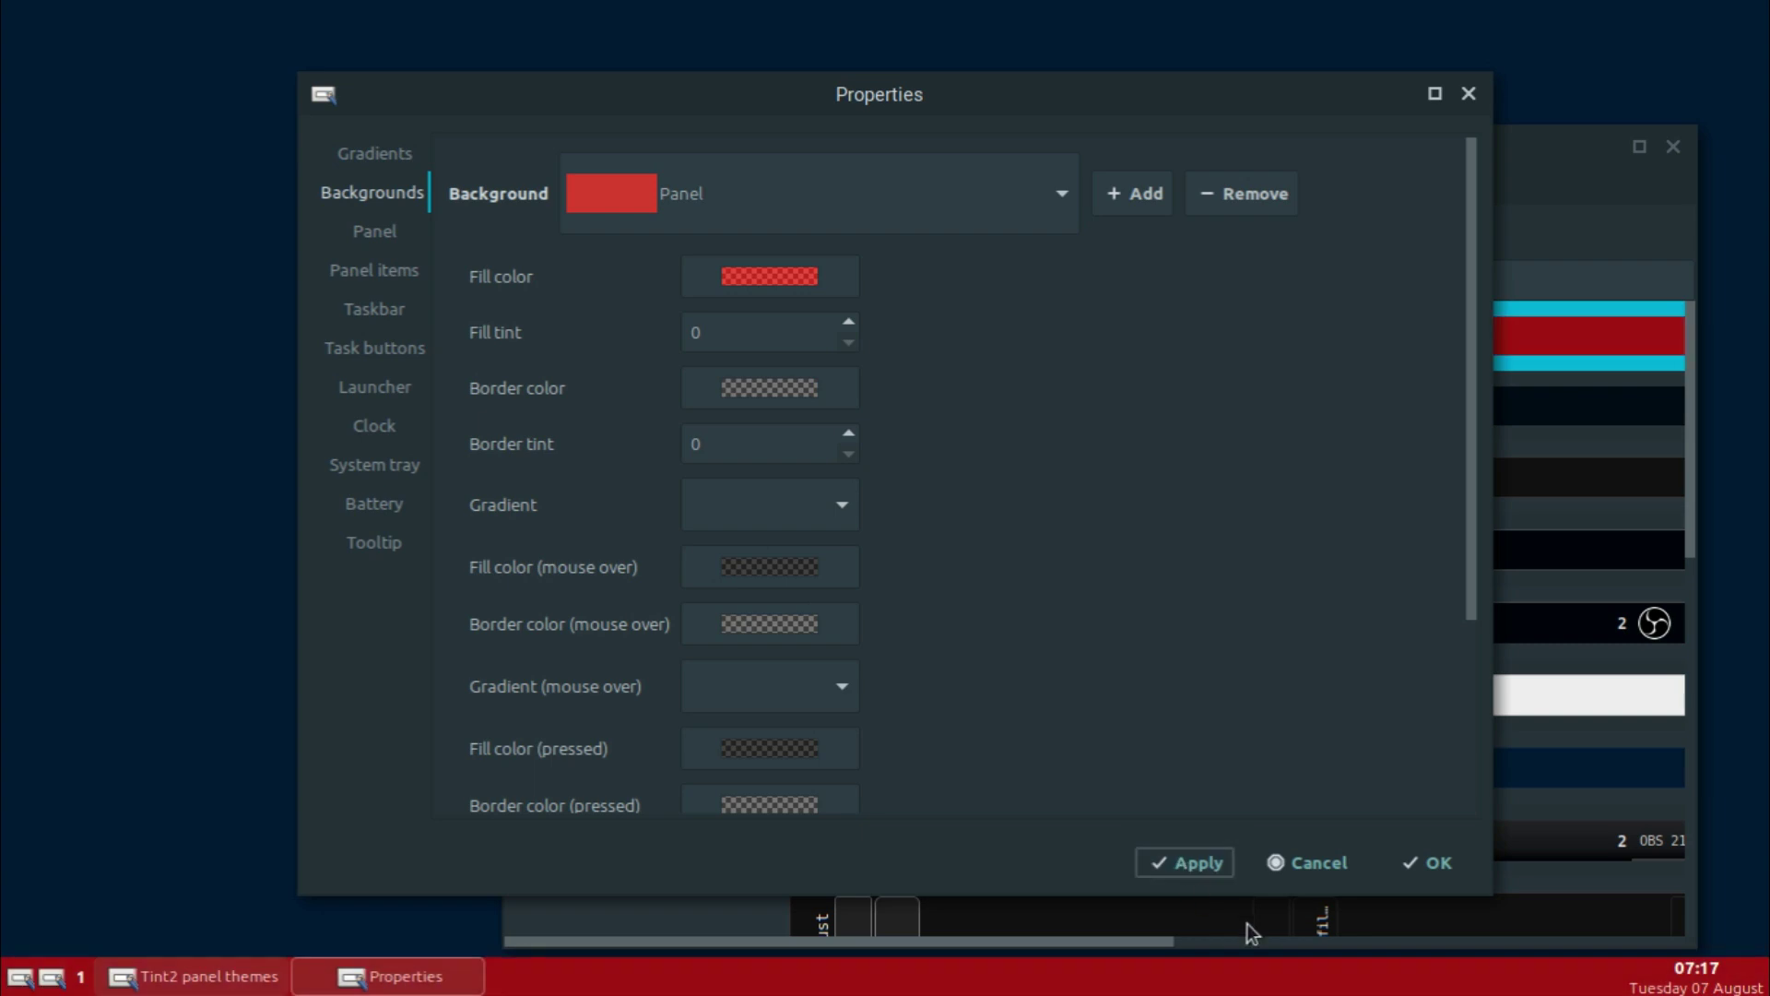
# Darken the Panel fill to deep brown #280E0E and apply it.
pyautogui.click(769, 276)
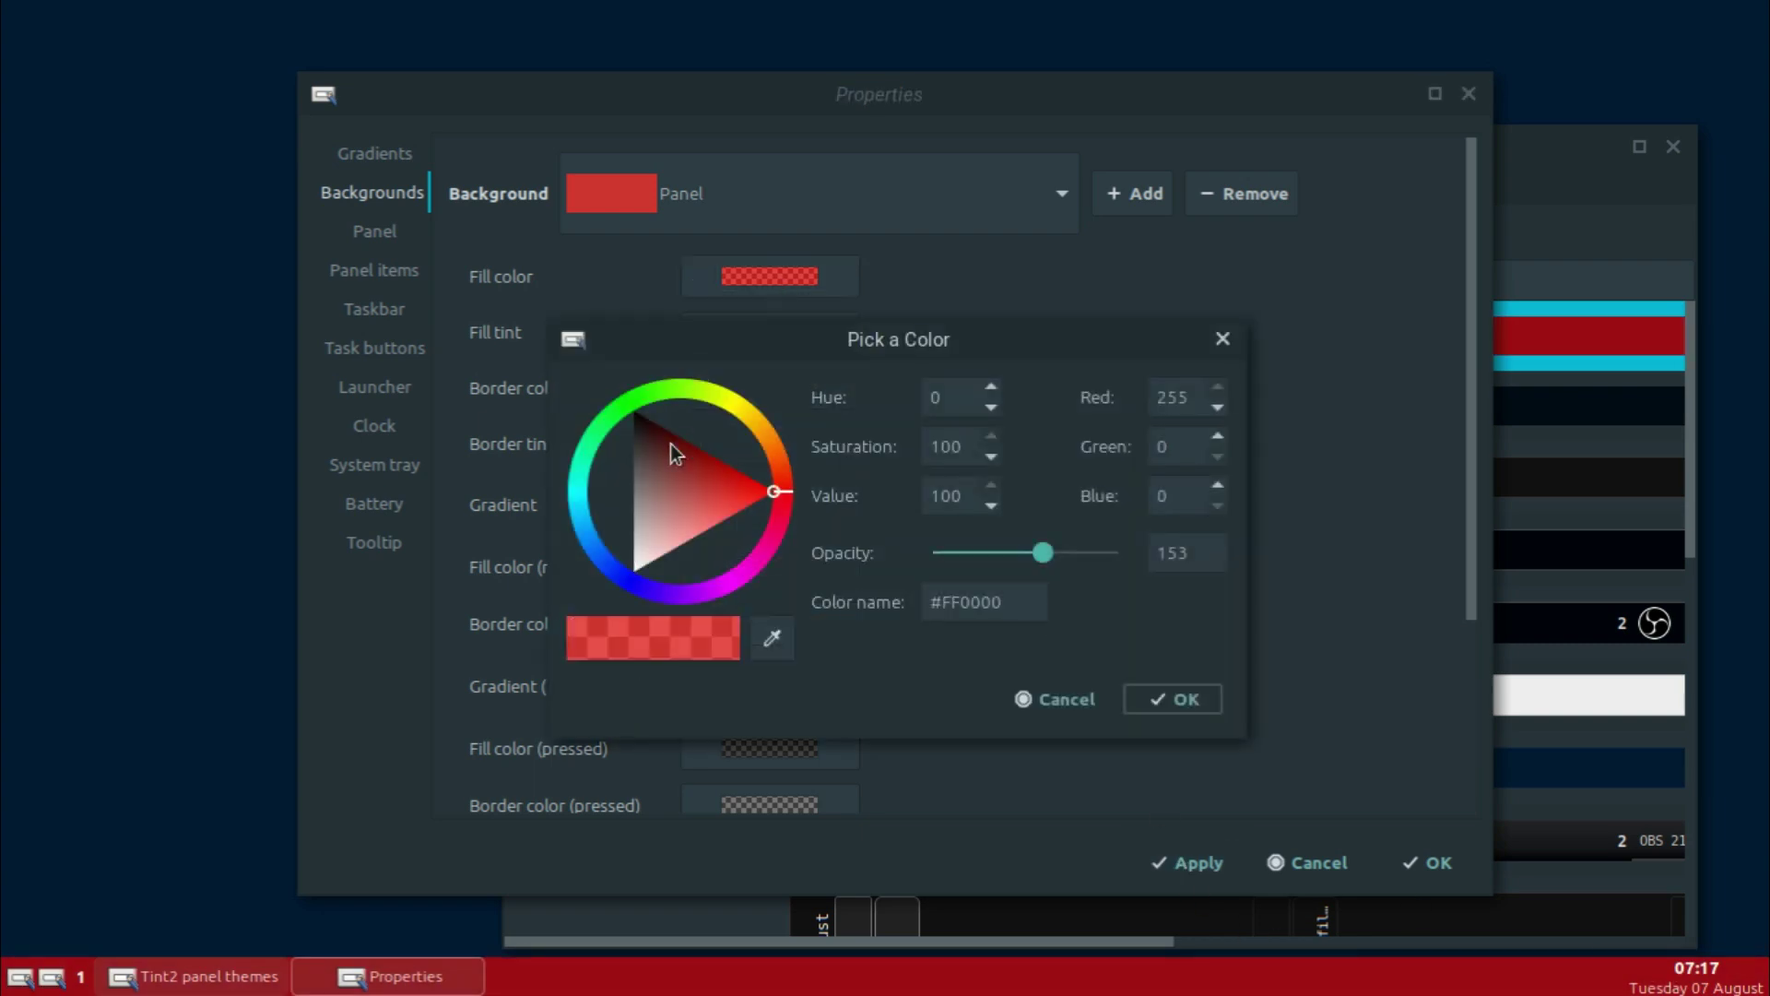
pyautogui.moveTo(676, 452); pyautogui.dragTo(649, 428)
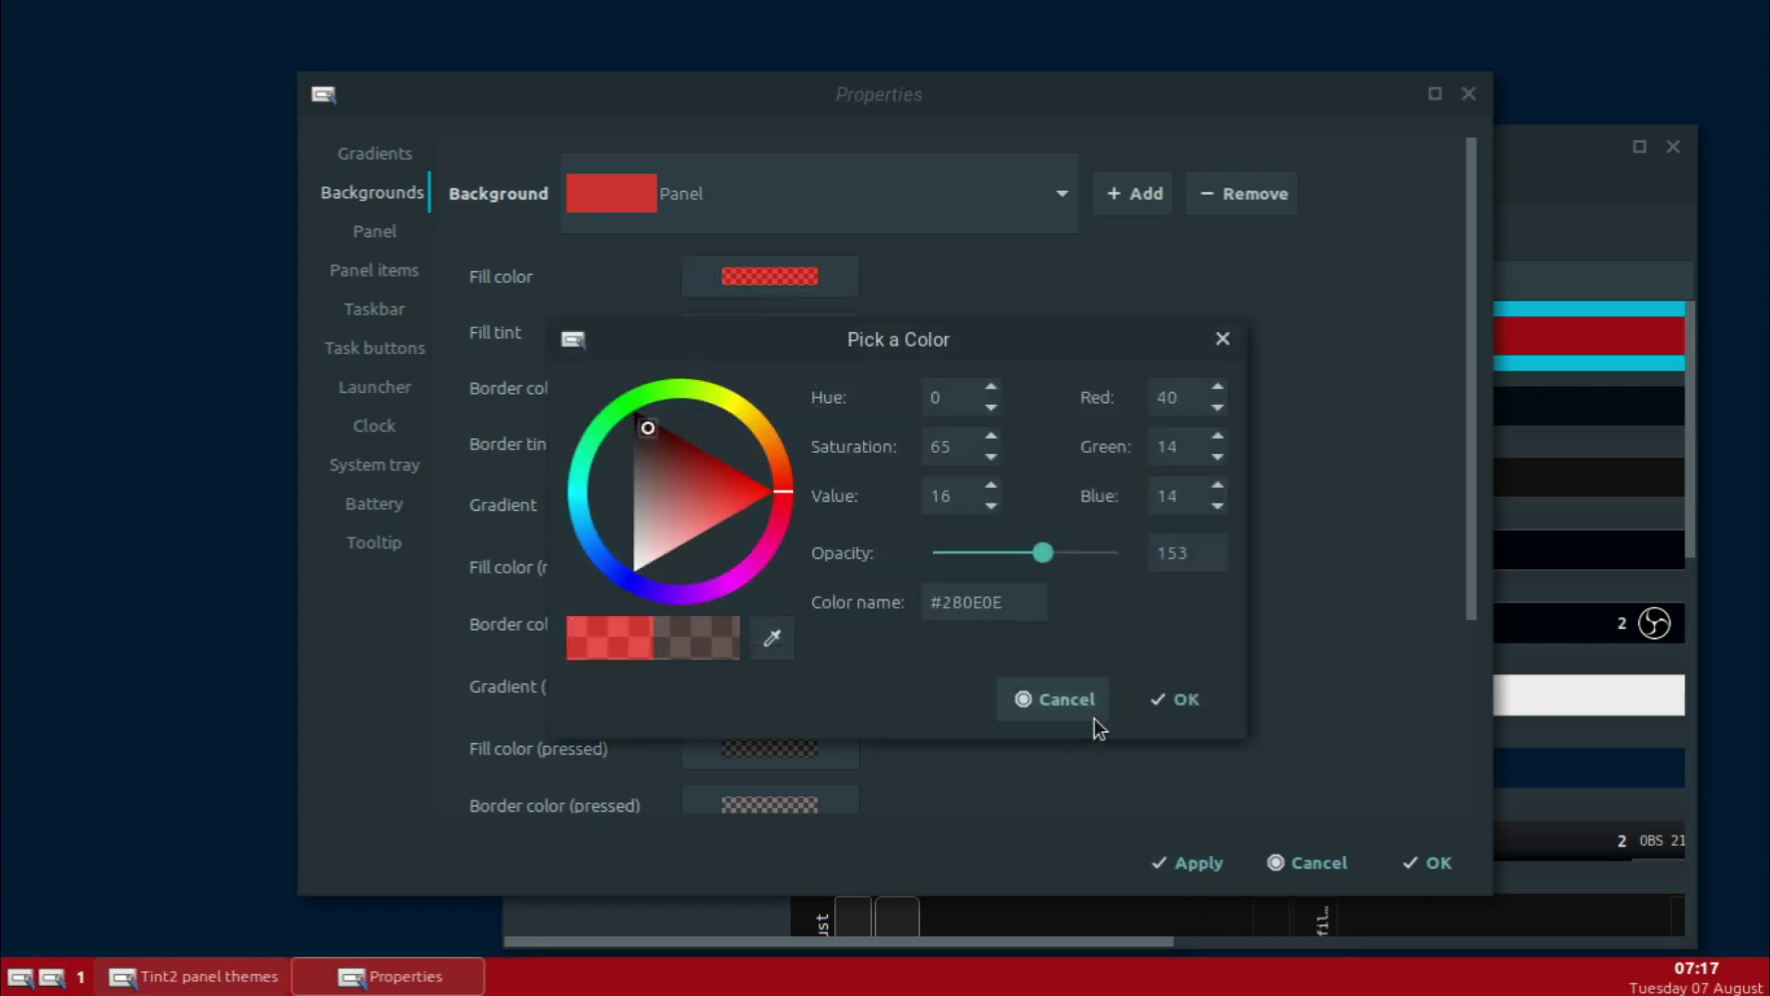
pyautogui.click(1180, 699)
pyautogui.click(1190, 861)
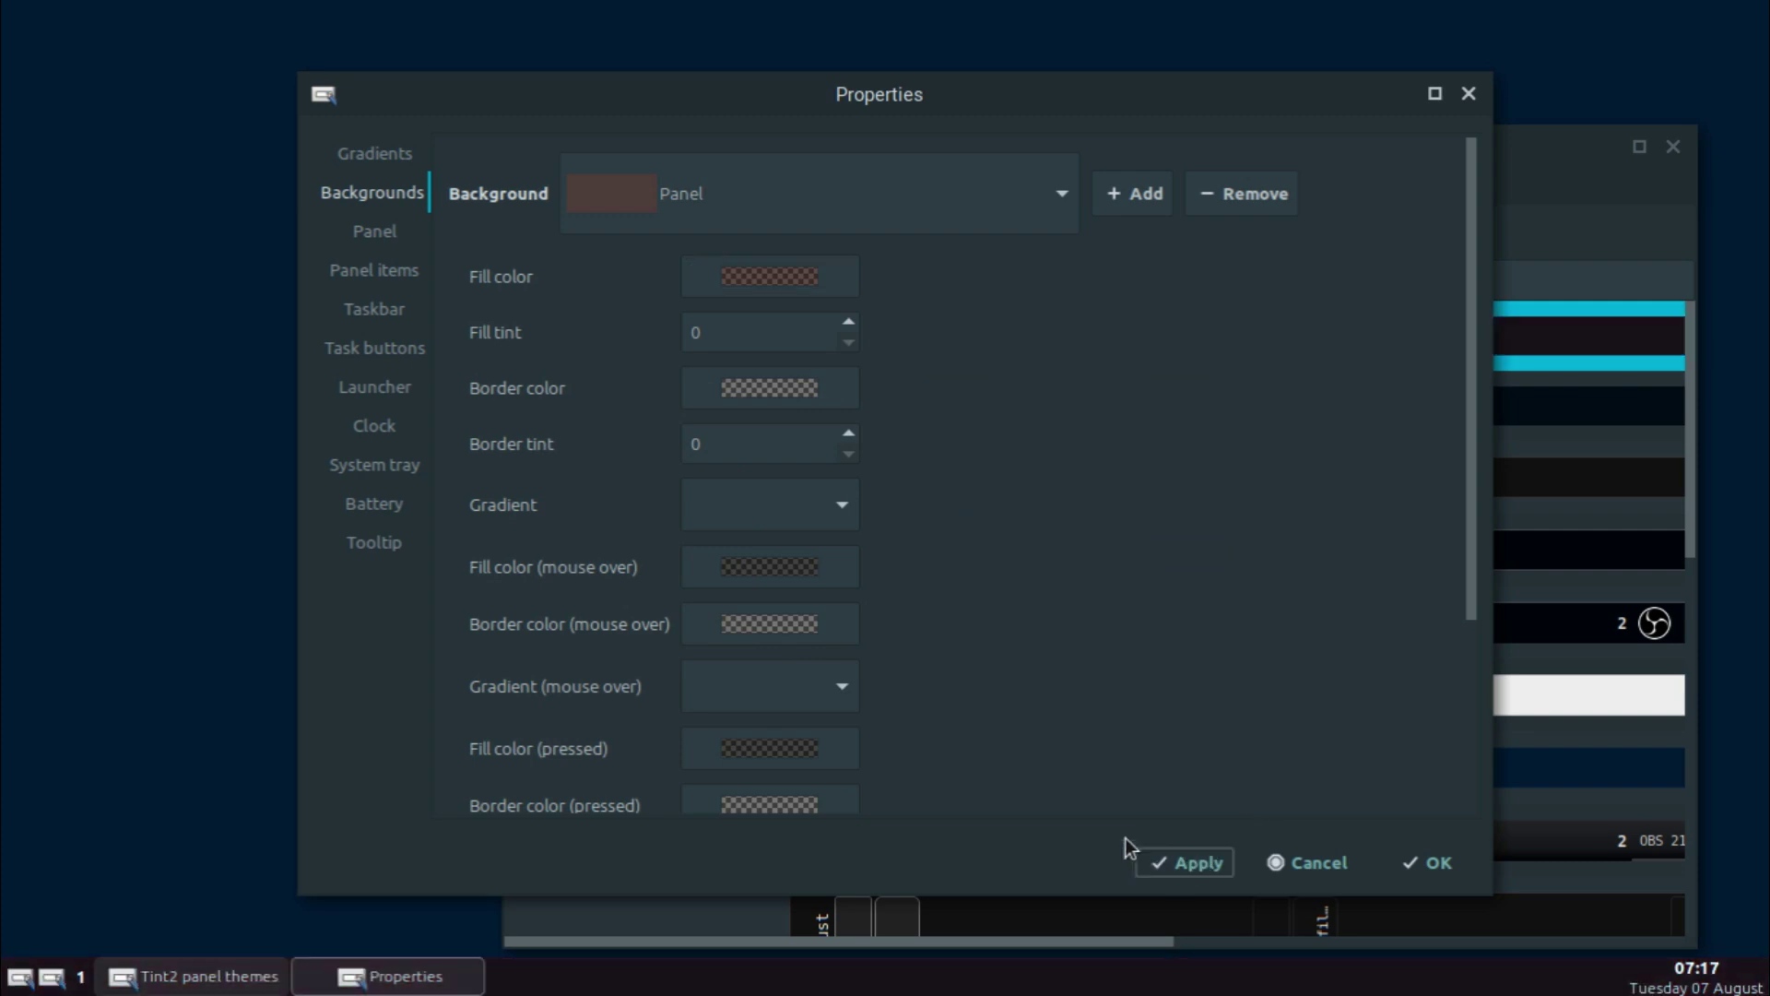
pyautogui.click(739, 277)
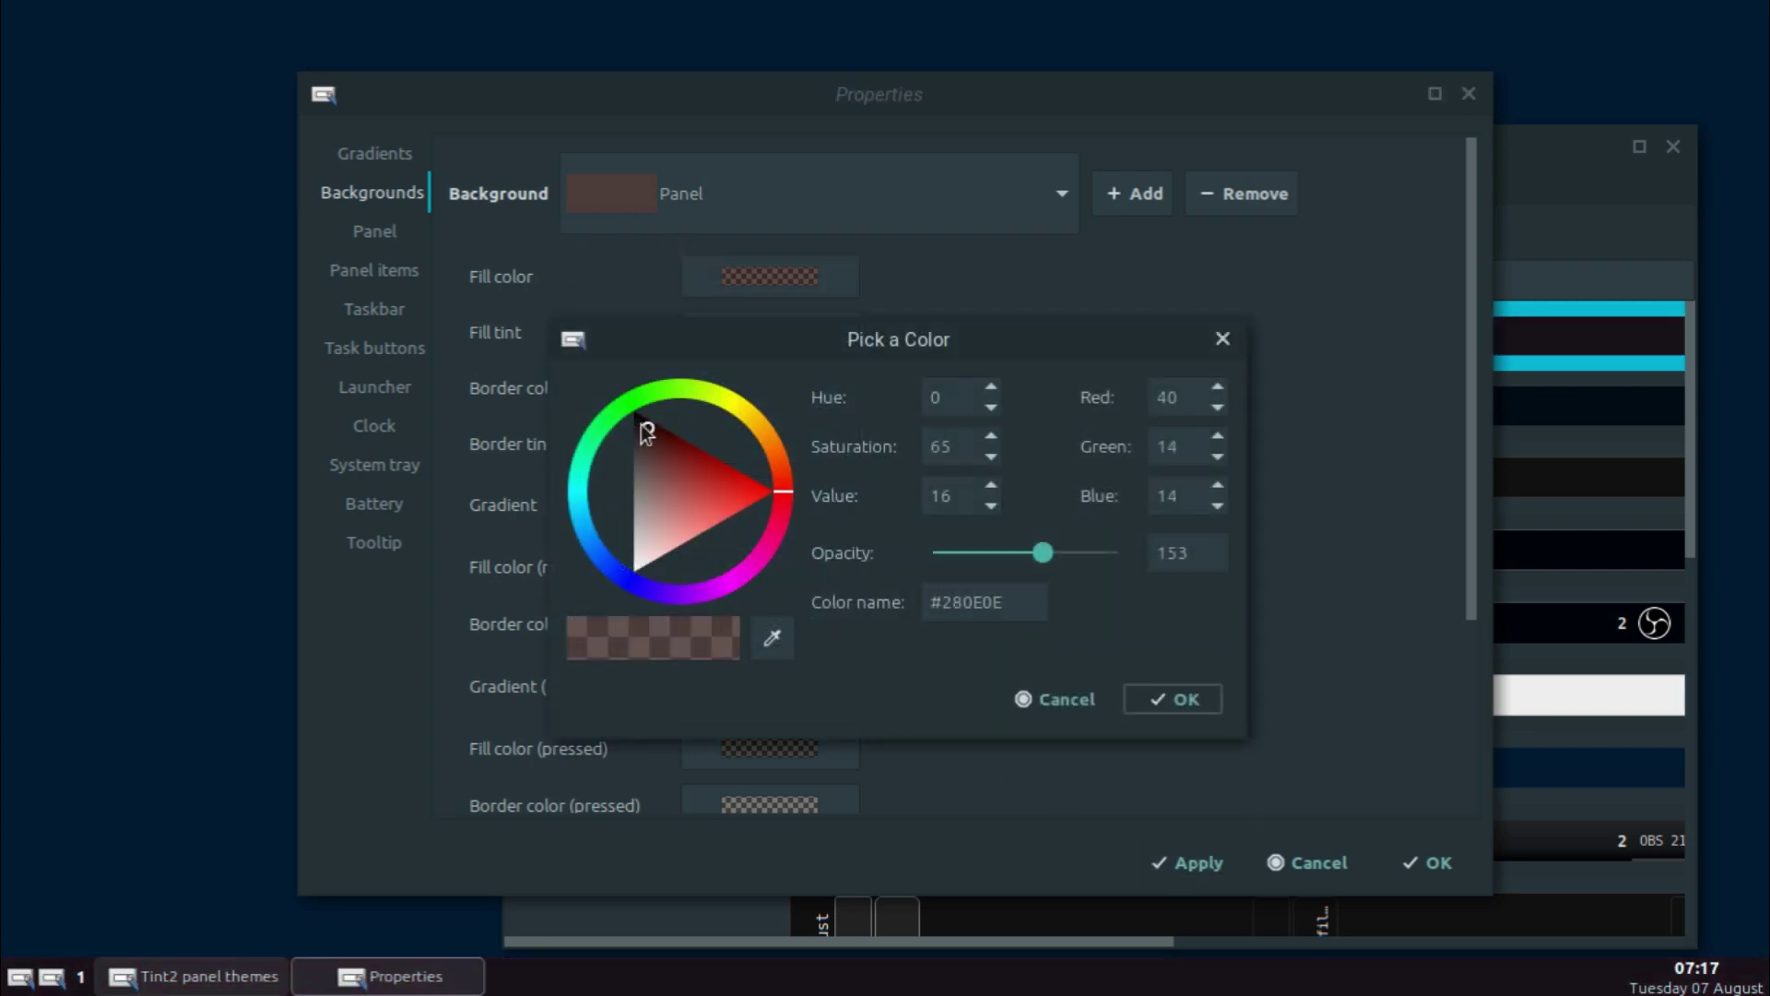
pyautogui.moveTo(646, 433); pyautogui.dragTo(636, 415)
pyautogui.click(1175, 698)
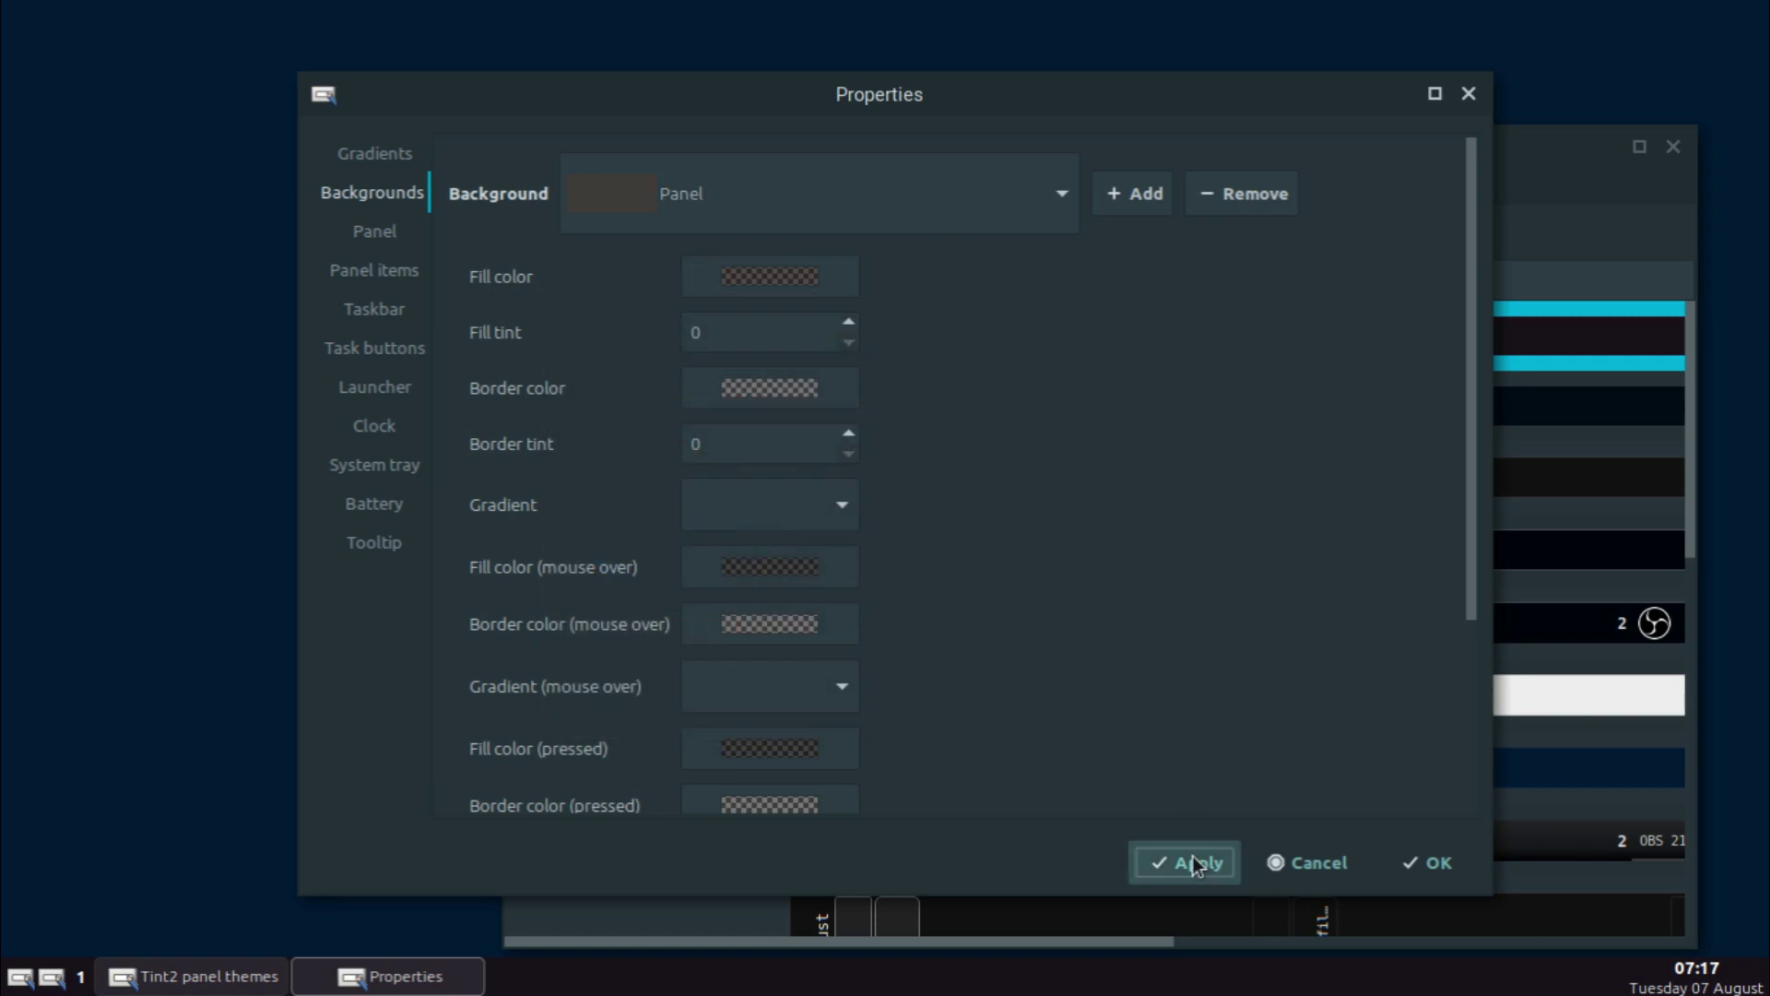
pyautogui.click(1196, 864)
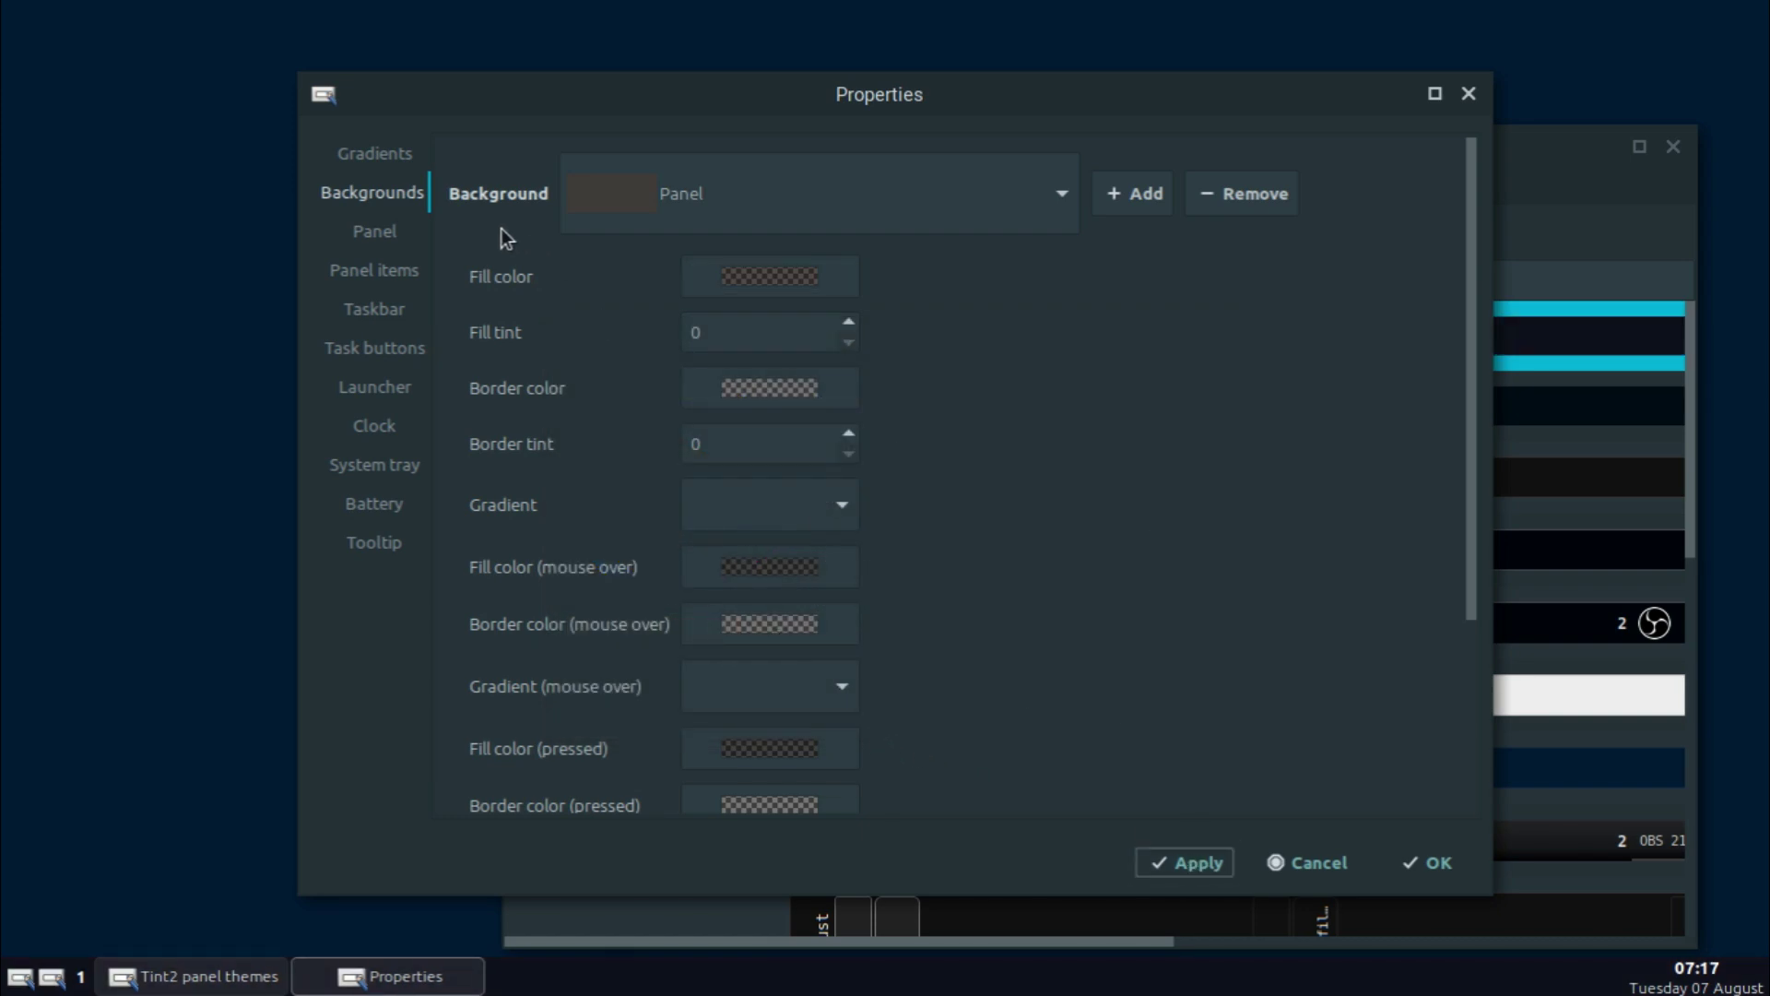
# Set the panel position to top centre and apply it.
pyautogui.click(371, 232)
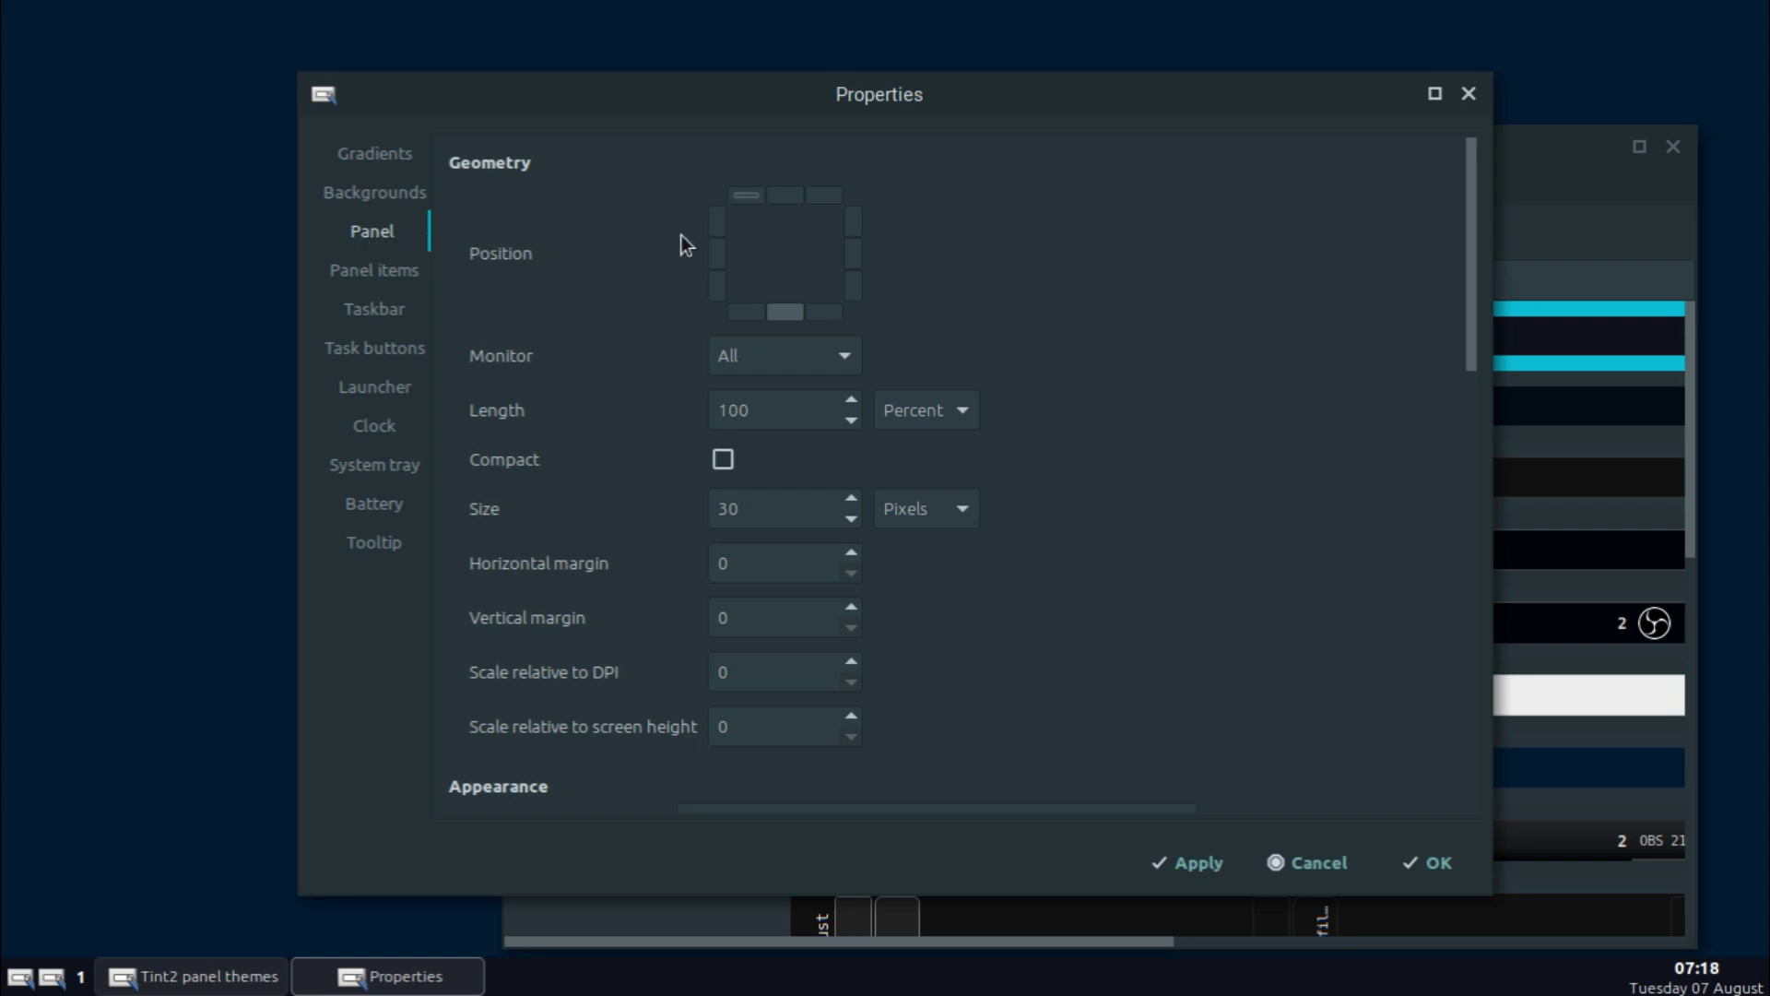
pyautogui.click(781, 195)
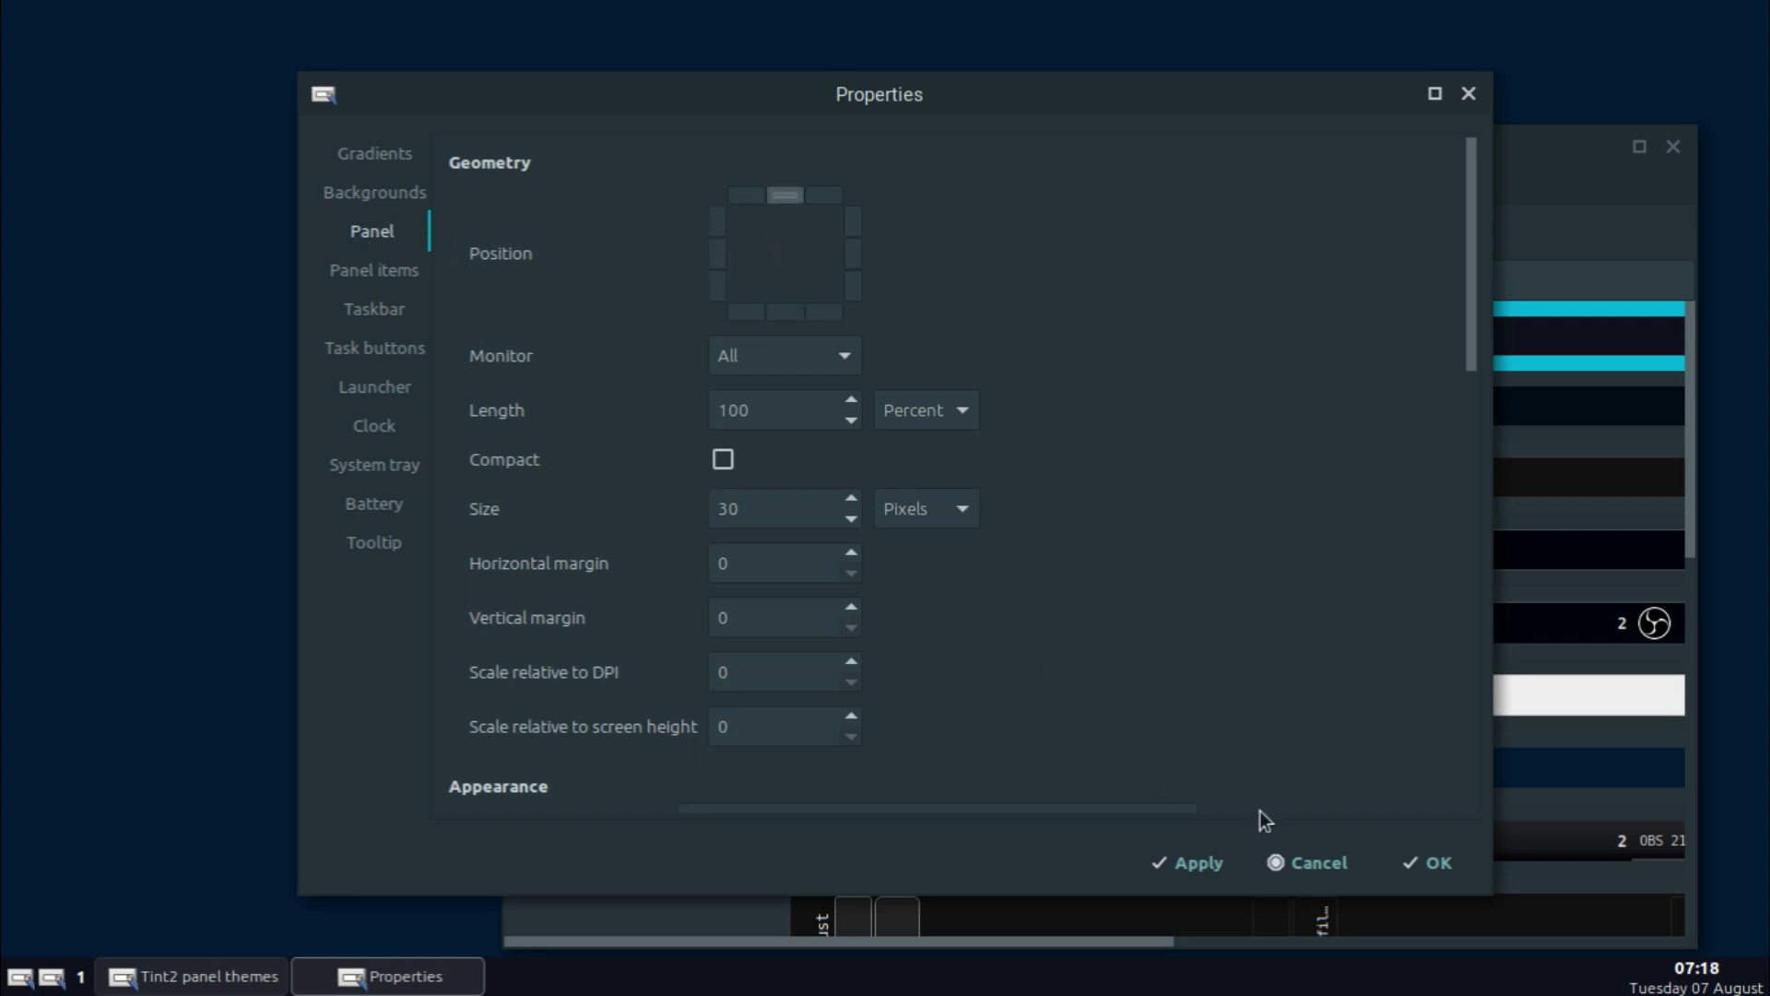
pyautogui.click(1153, 862)
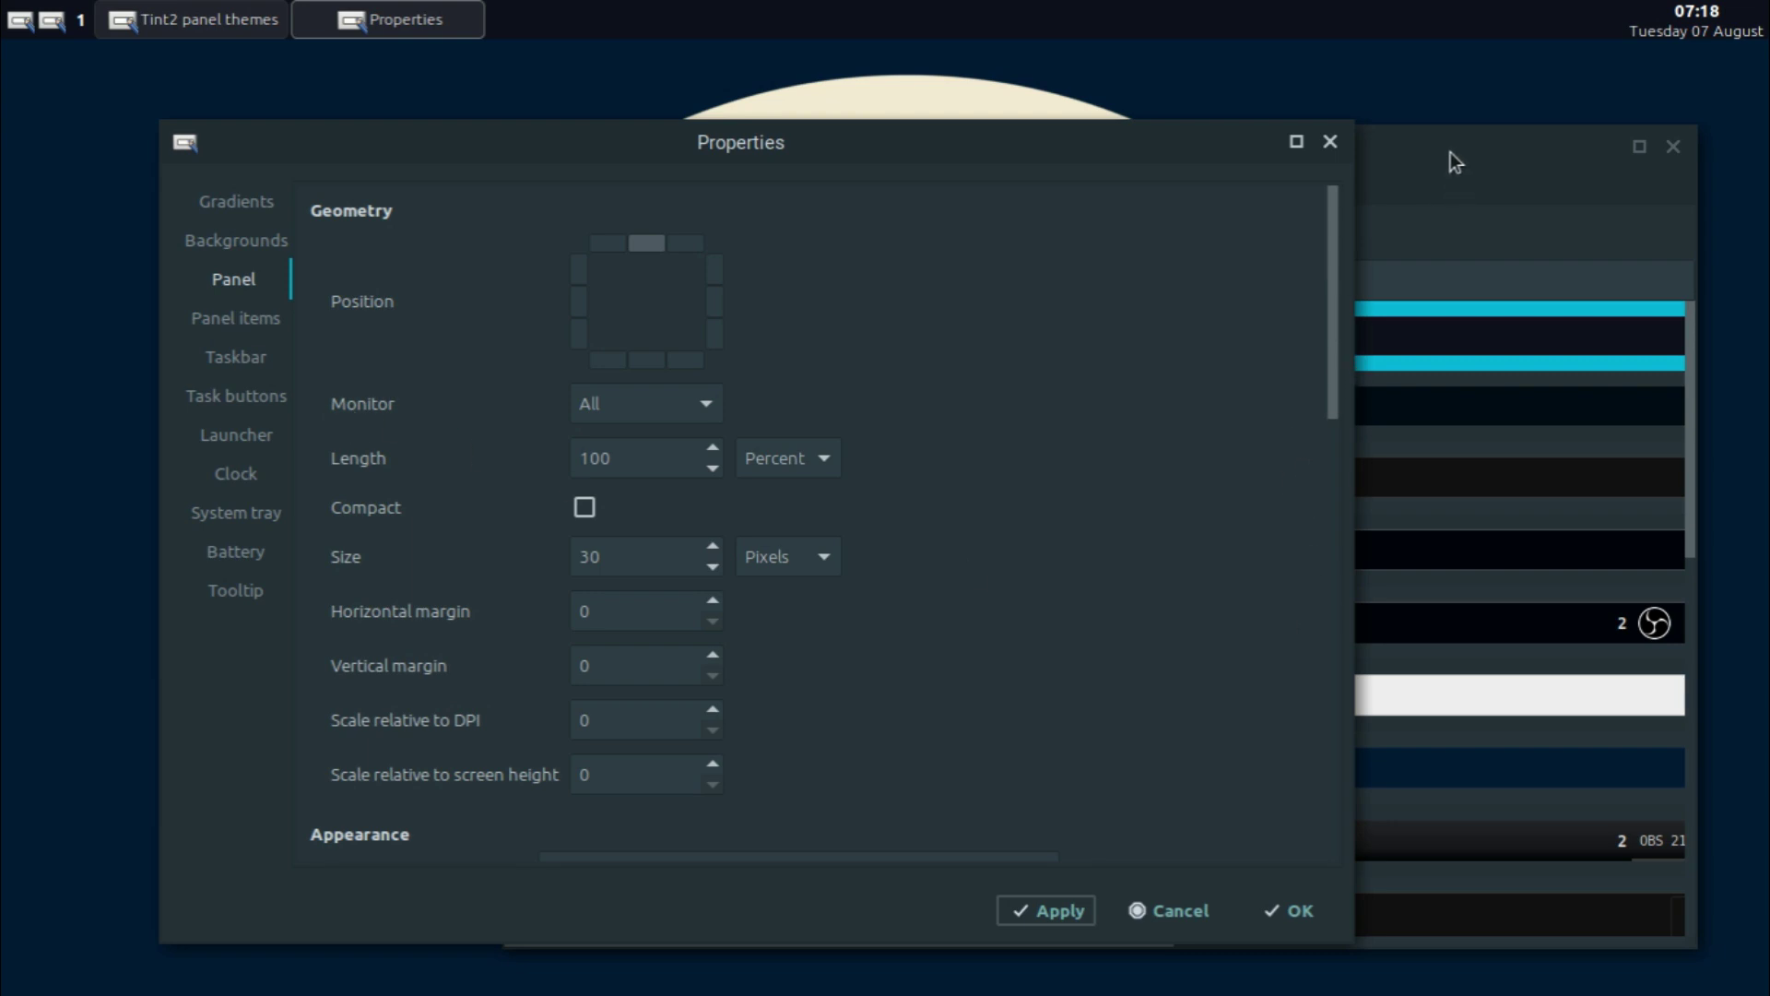
# Rearrange the panel themes and Properties windows so both are in view.
pyautogui.moveTo(1130, 141); pyautogui.dragTo(895, 437)
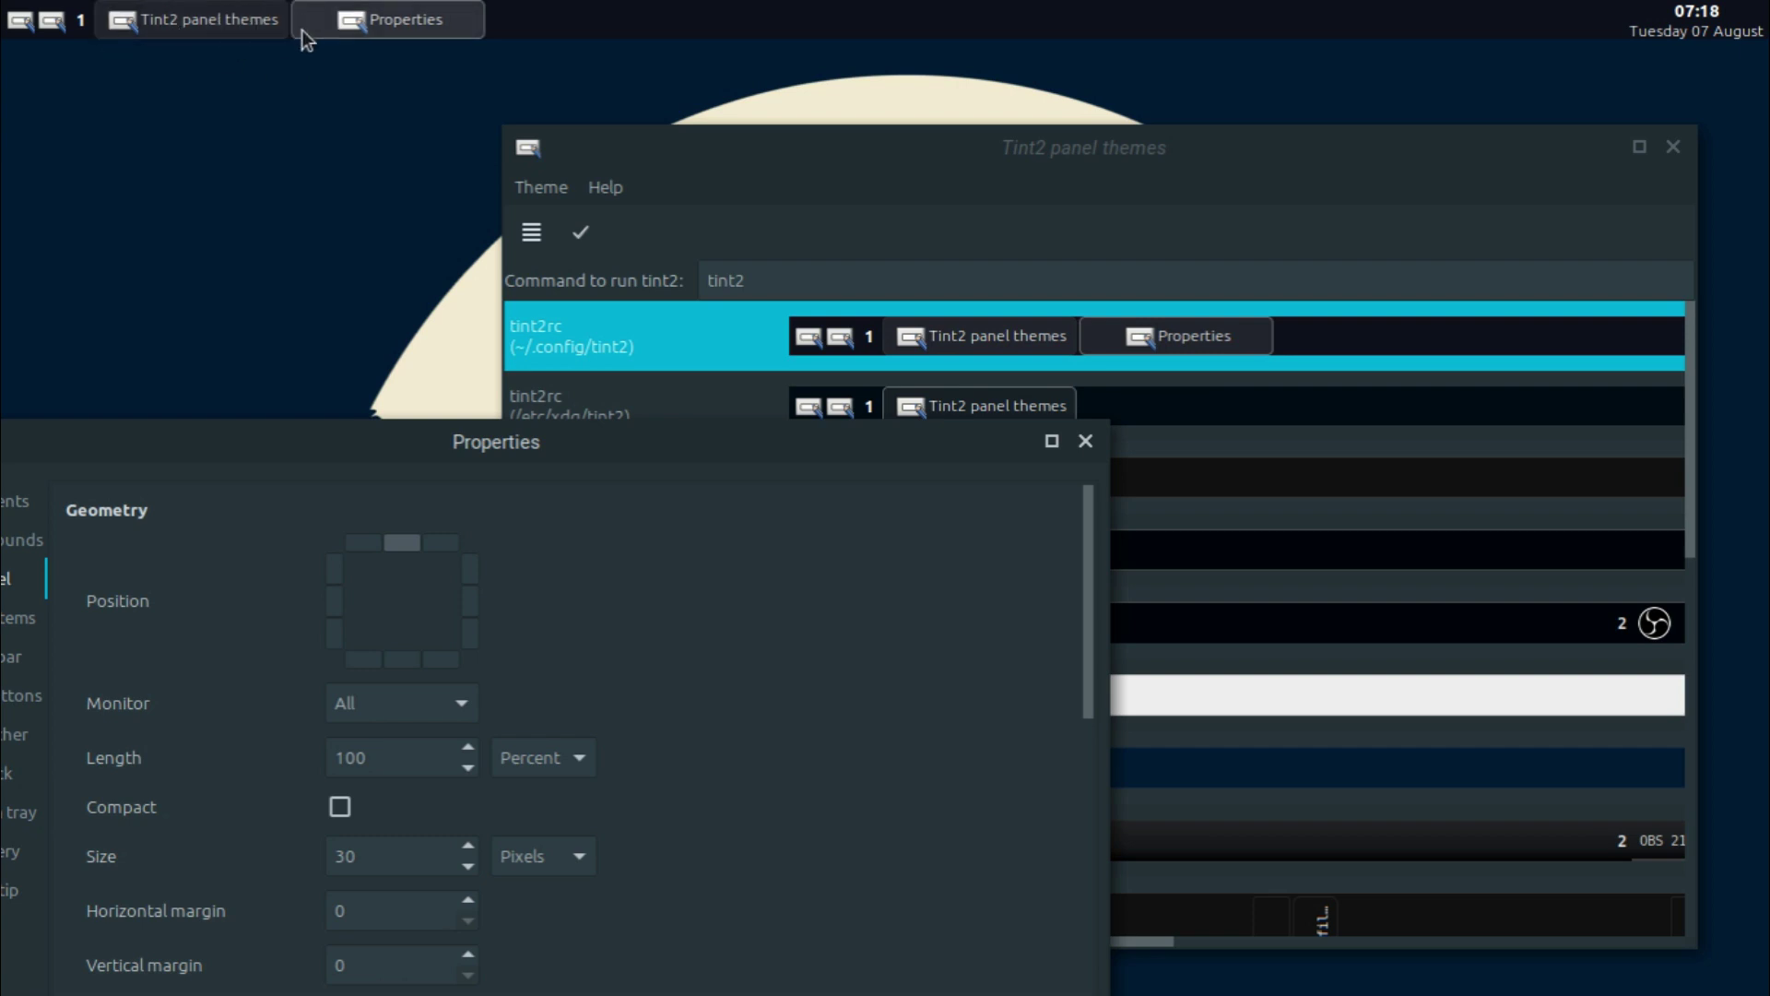
pyautogui.moveTo(971, 200); pyautogui.dragTo(1109, 185)
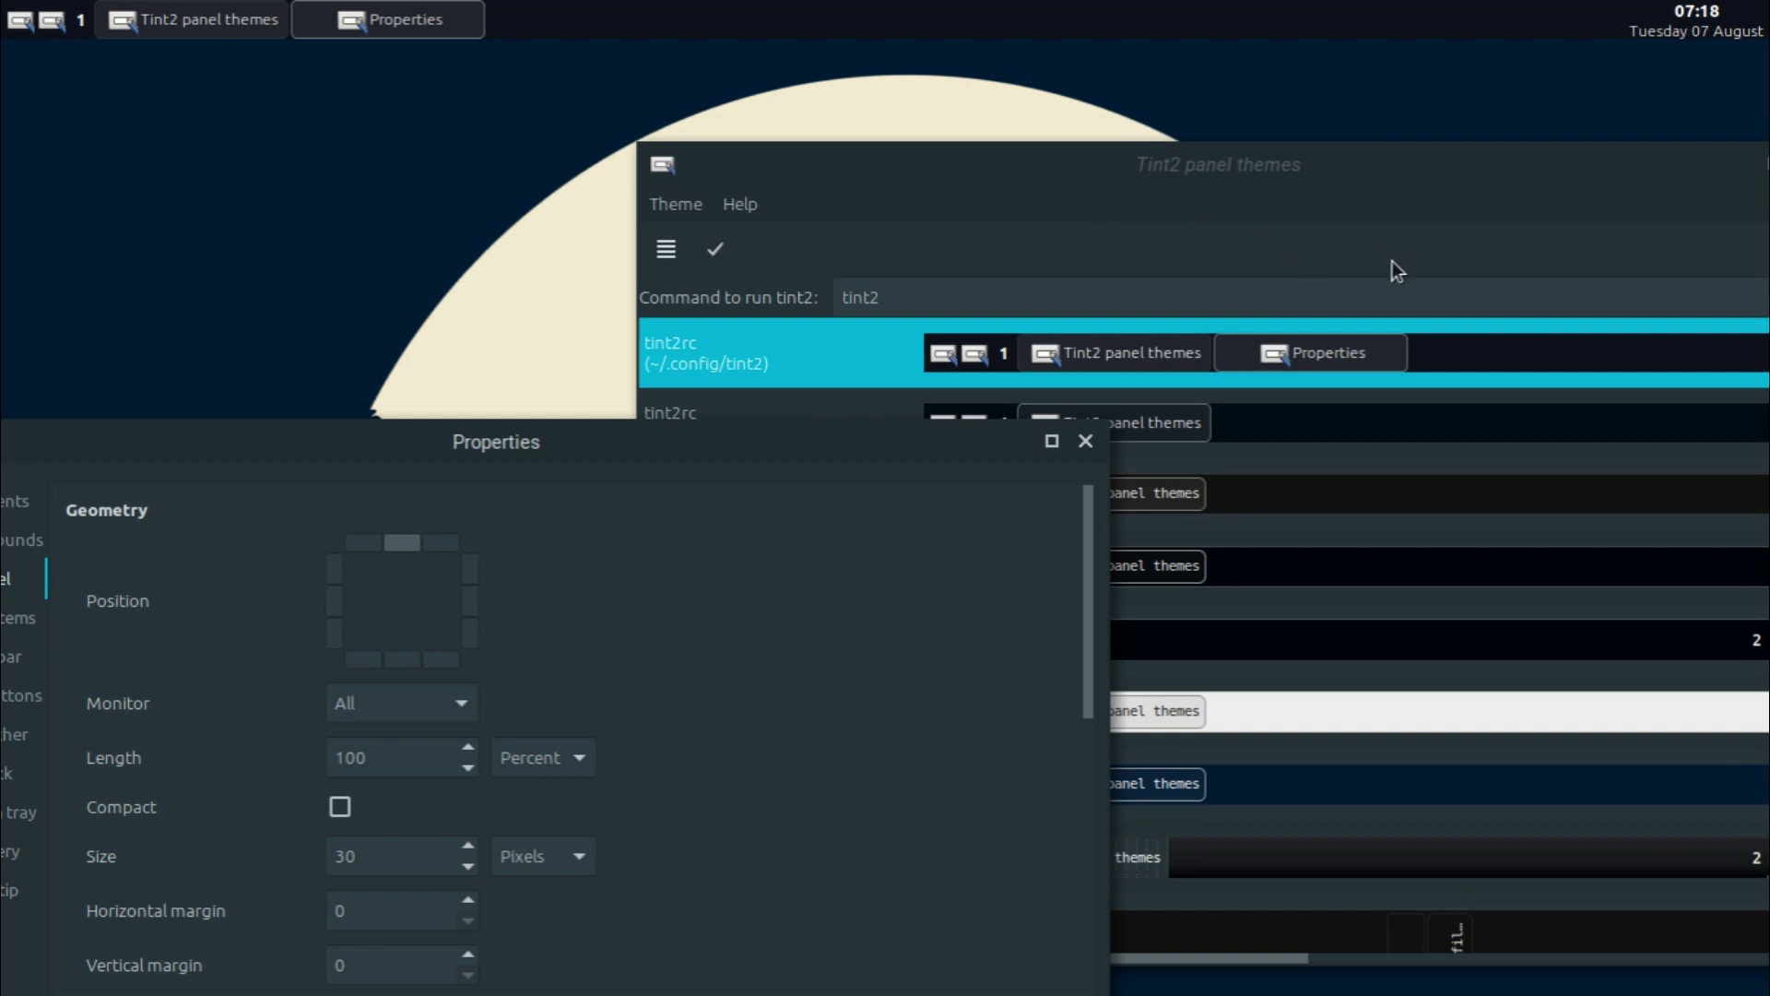
pyautogui.click(1329, 108)
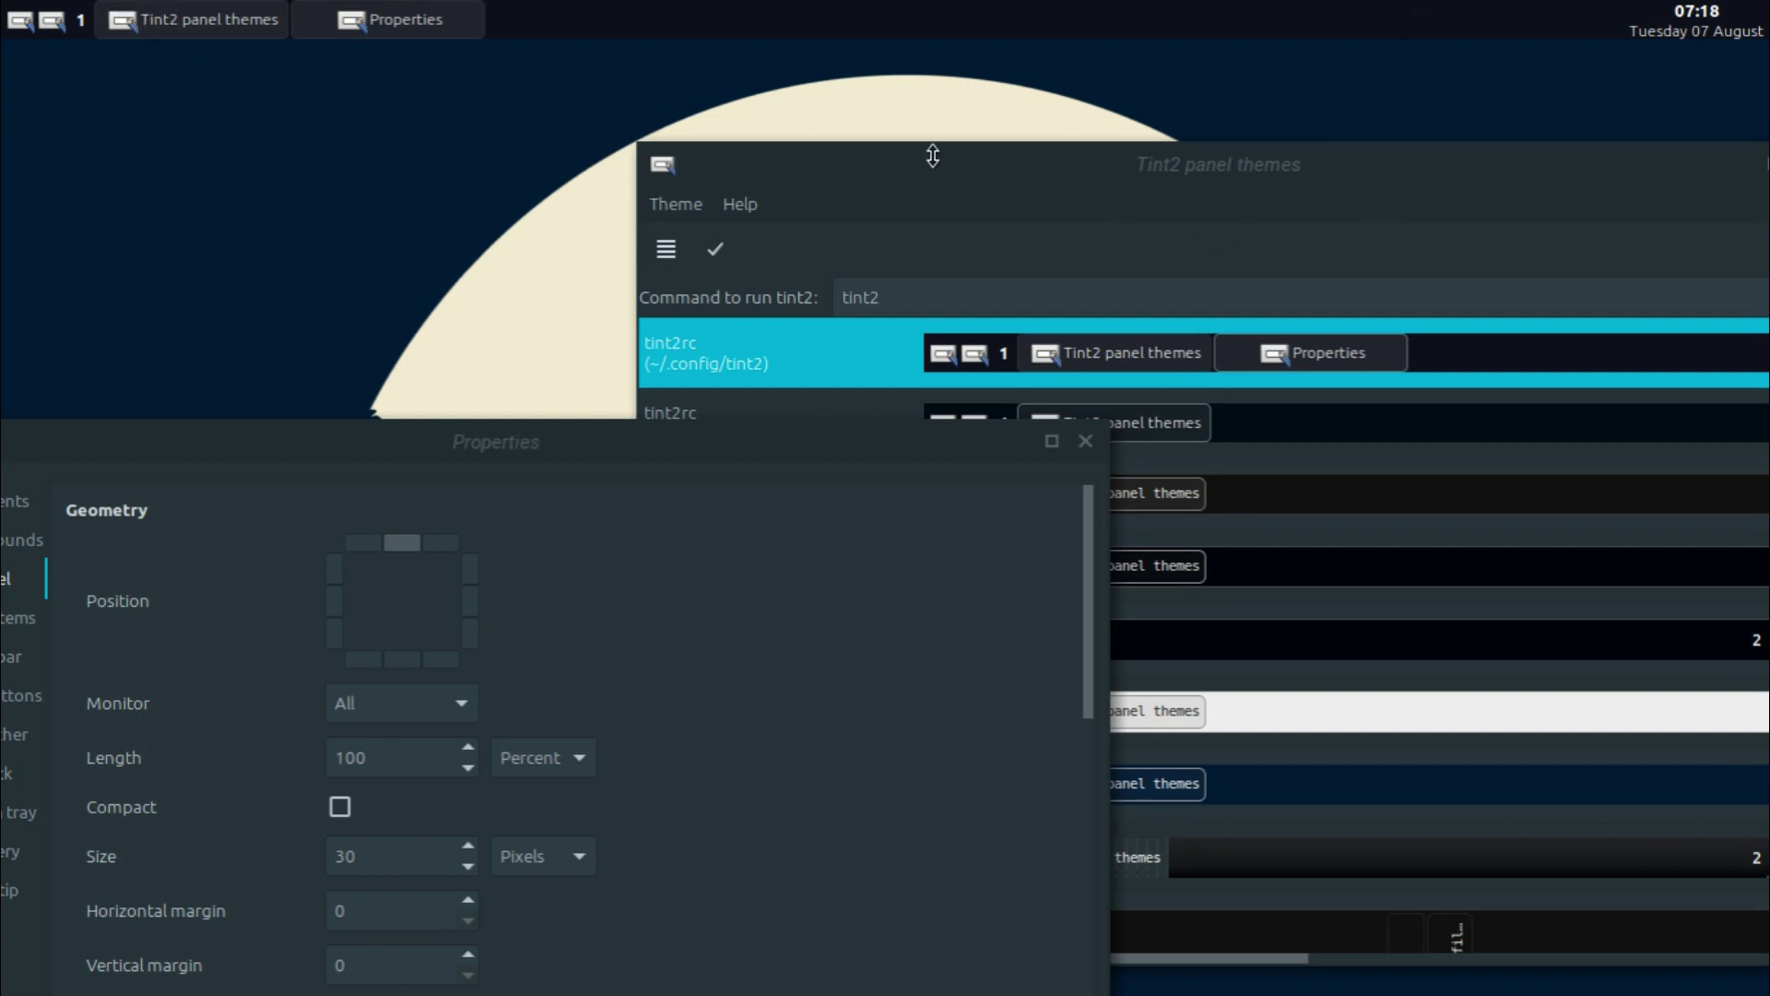
pyautogui.moveTo(978, 162); pyautogui.dragTo(904, 102)
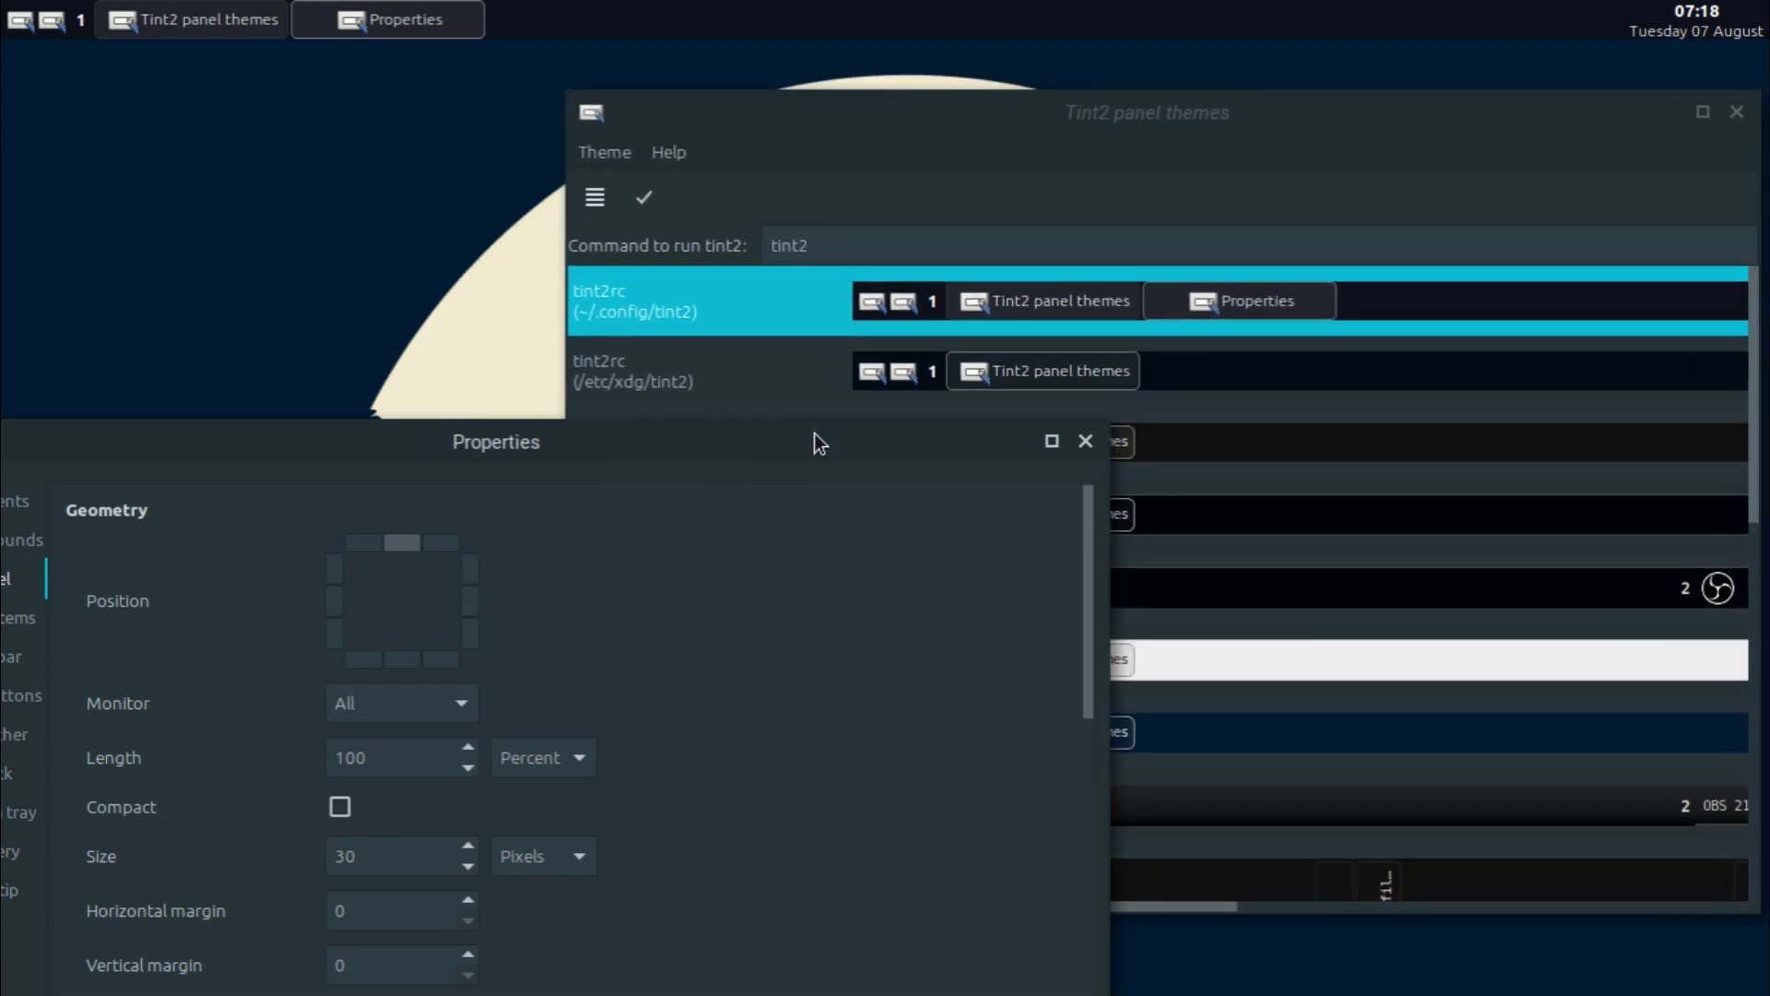
pyautogui.moveTo(818, 444); pyautogui.dragTo(1125, 128)
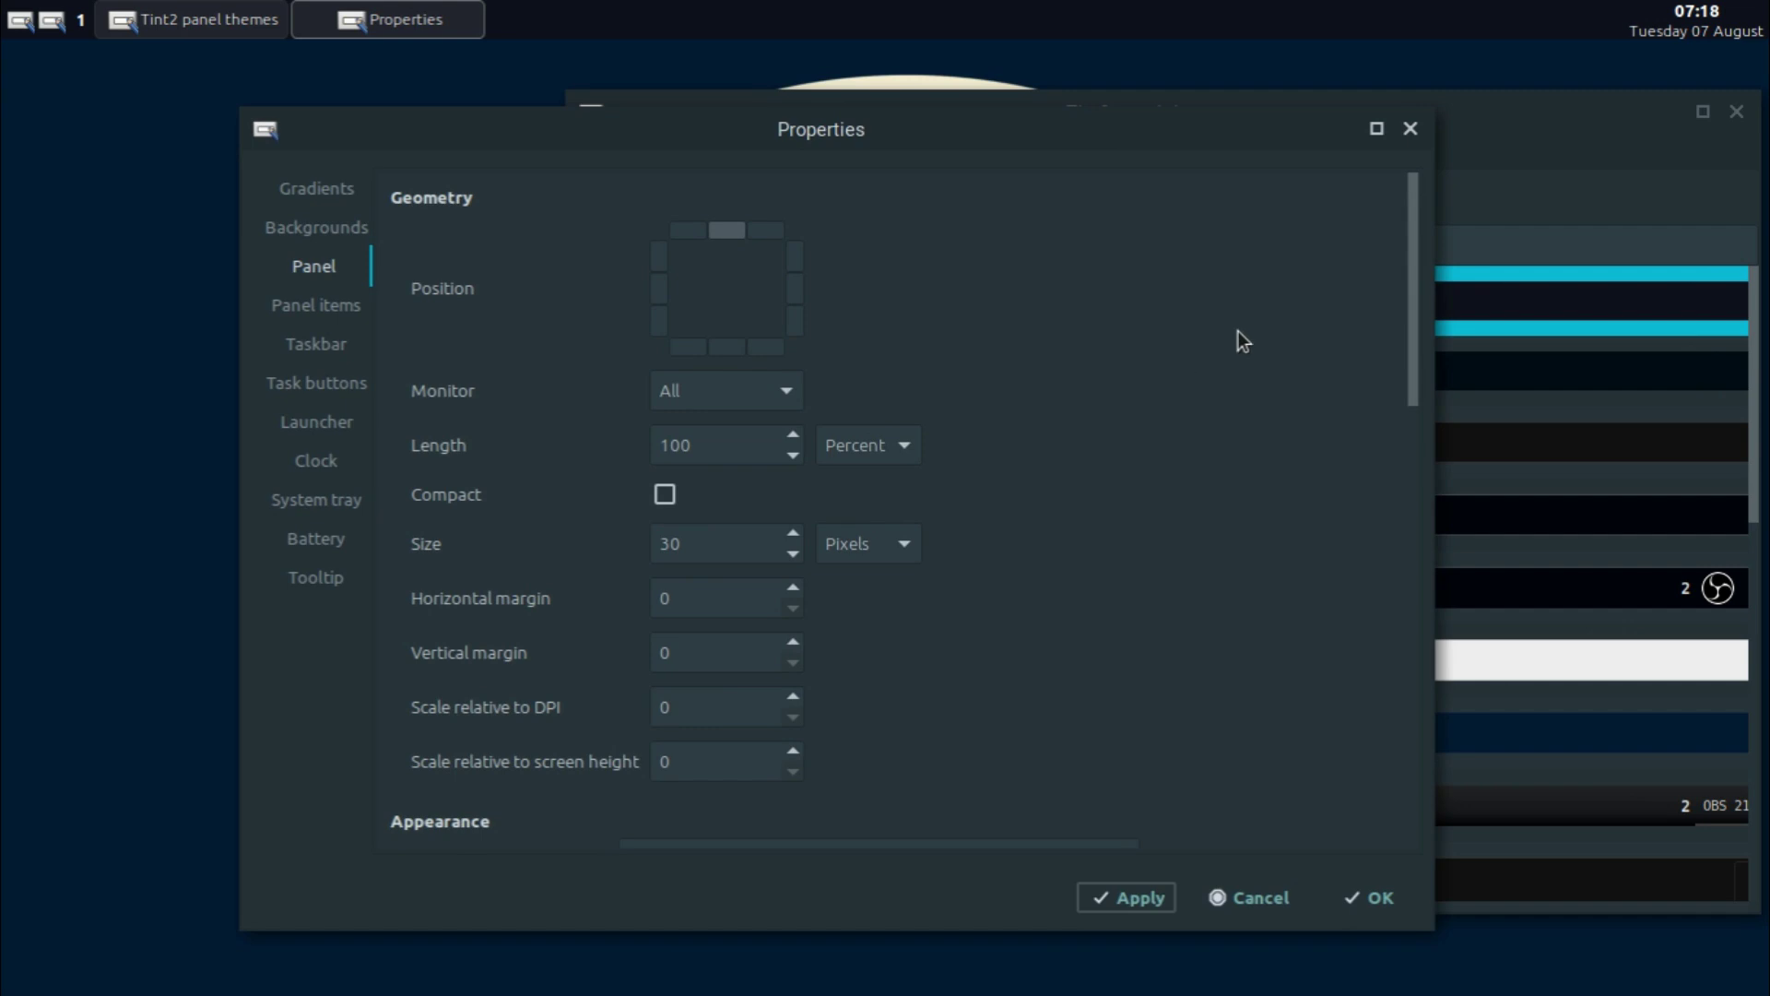
# Add the System tray to the panel elements and apply.
pyautogui.click(330, 313)
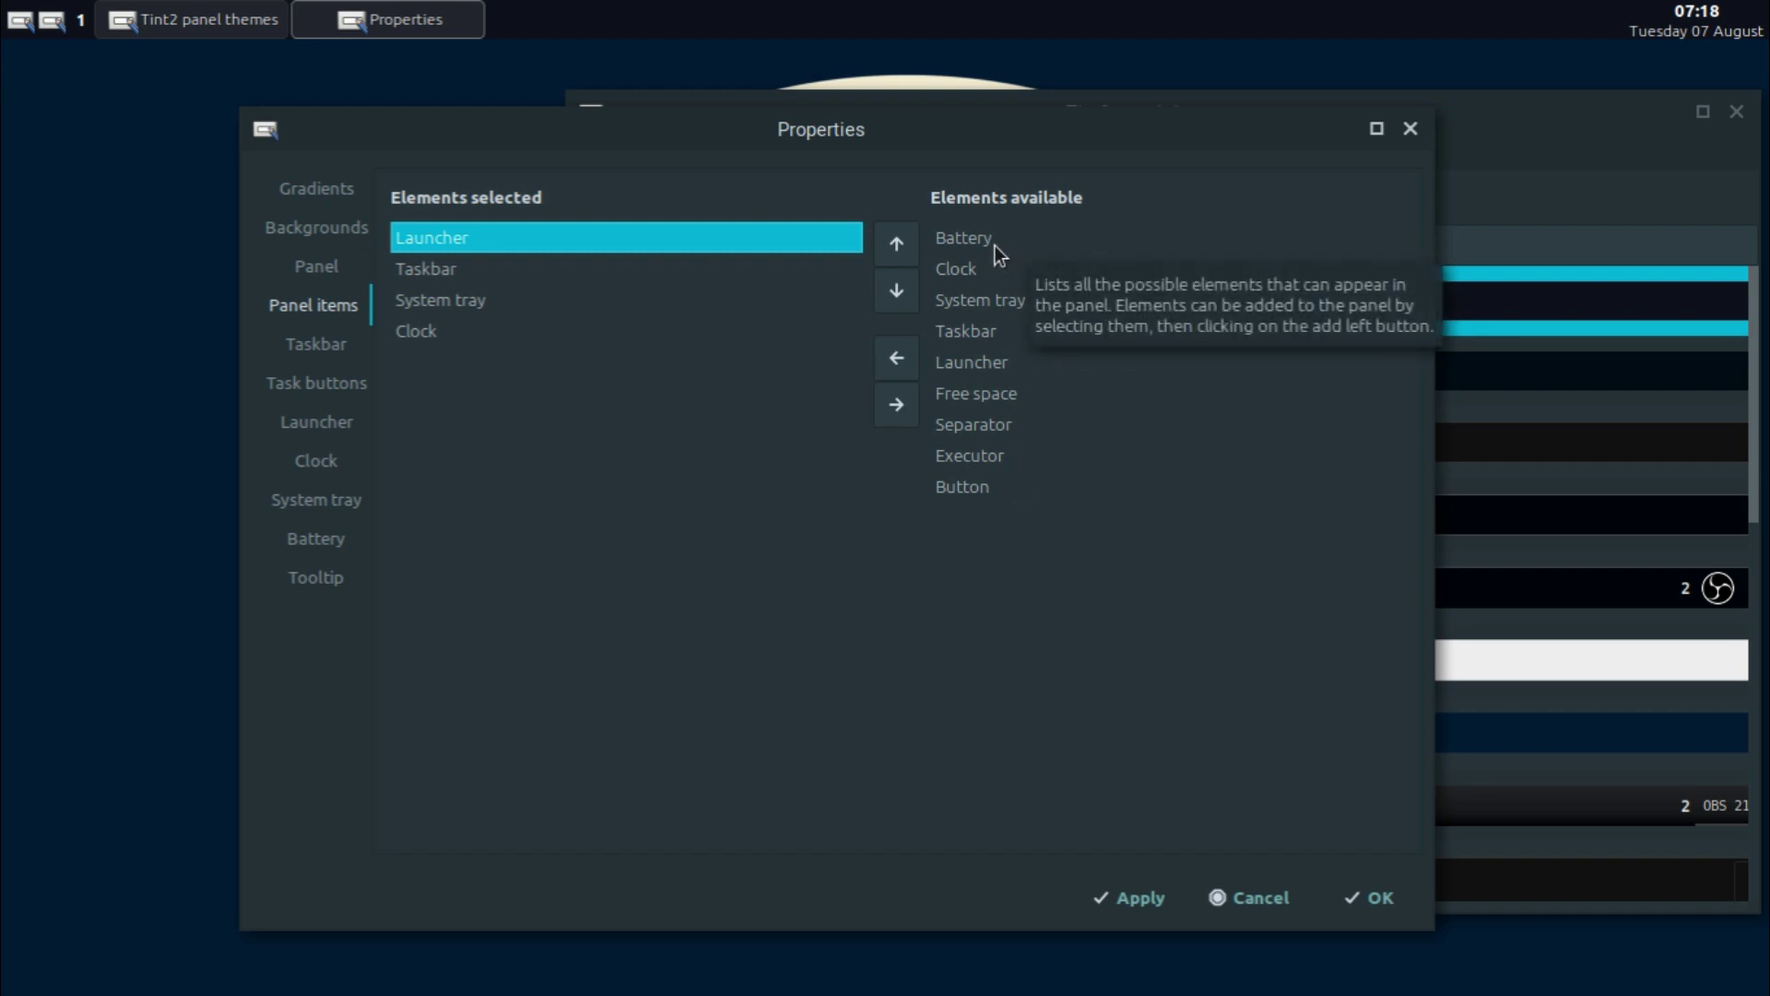
pyautogui.click(989, 307)
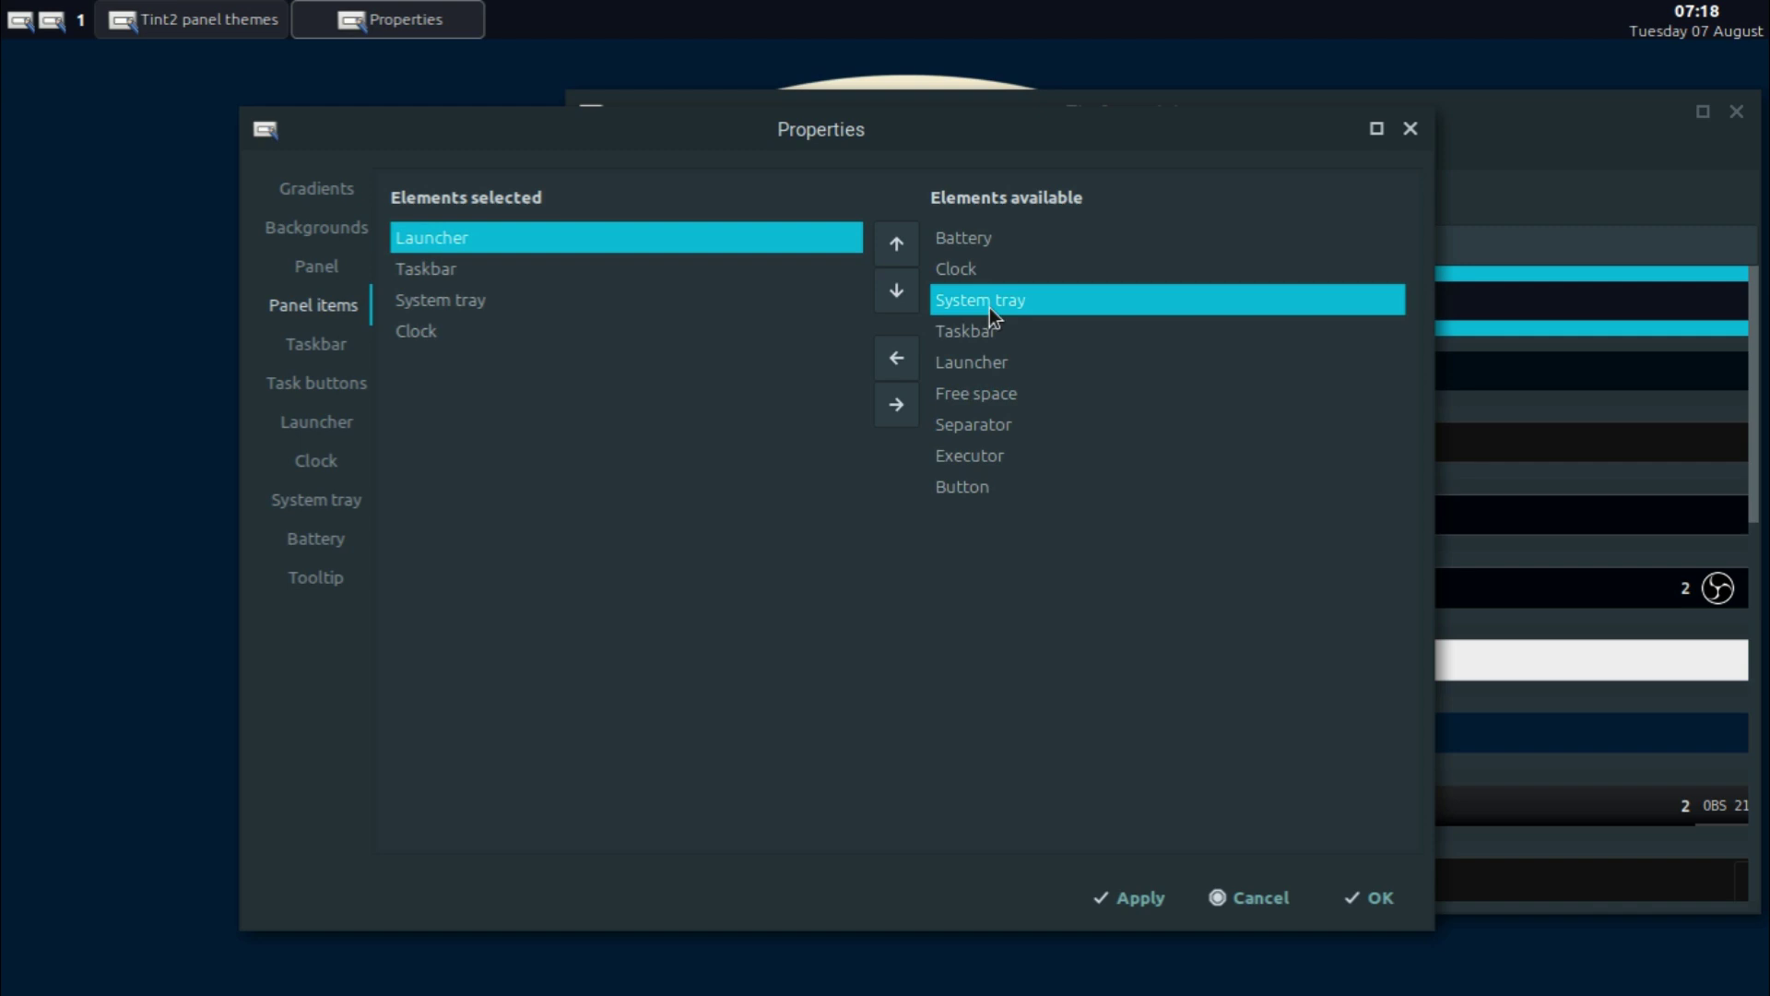
pyautogui.click(1130, 897)
# Add PulseAudio Volume Control to the launcher applications.
pyautogui.click(317, 343)
pyautogui.click(343, 425)
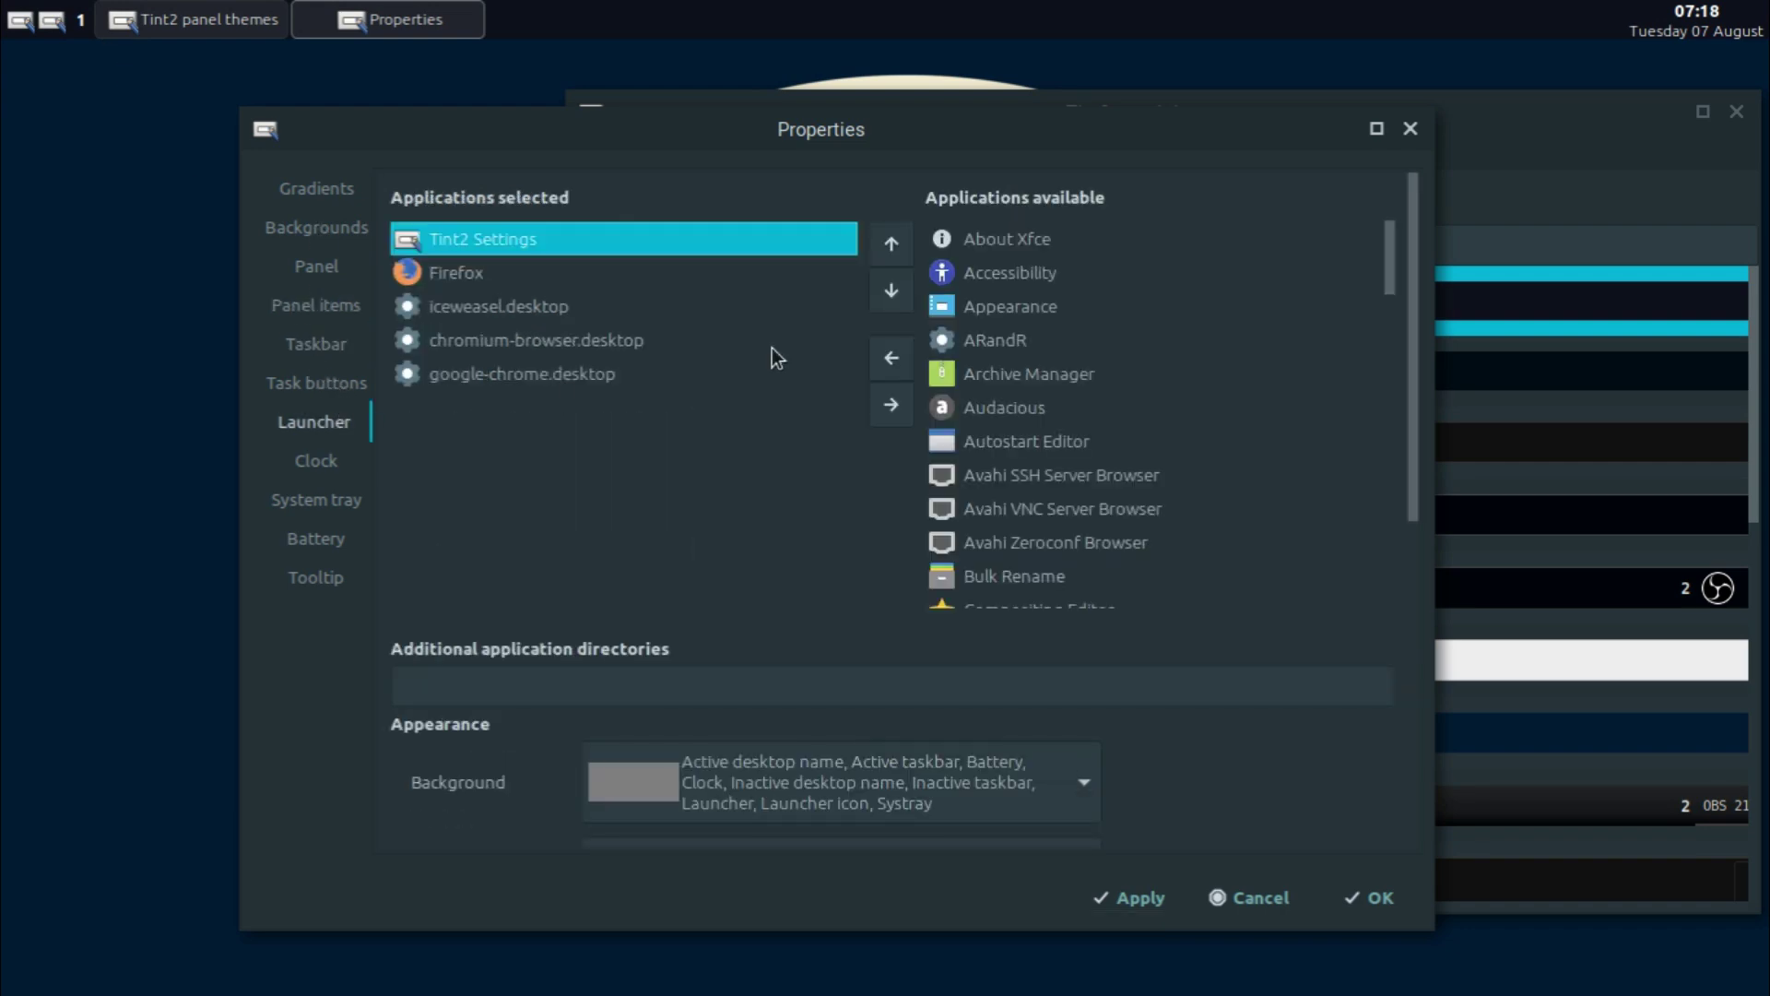
pyautogui.moveTo(1383, 245); pyautogui.dragTo(1425, 498)
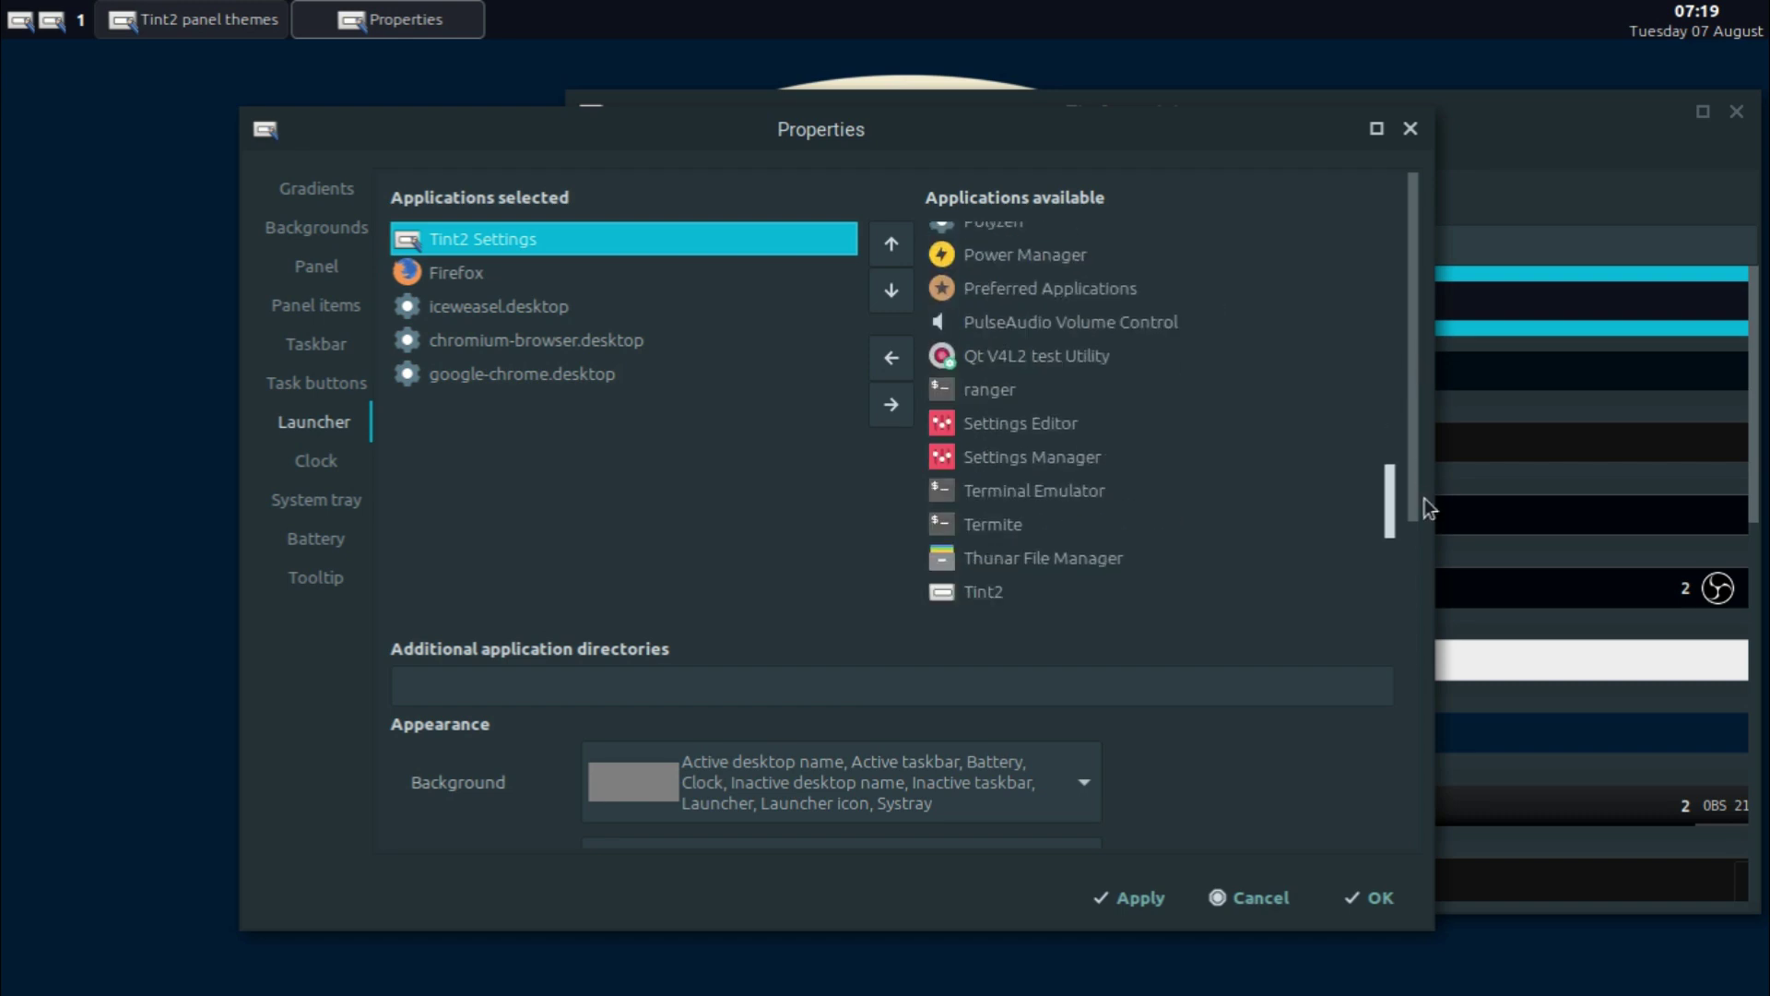
pyautogui.click(1027, 319)
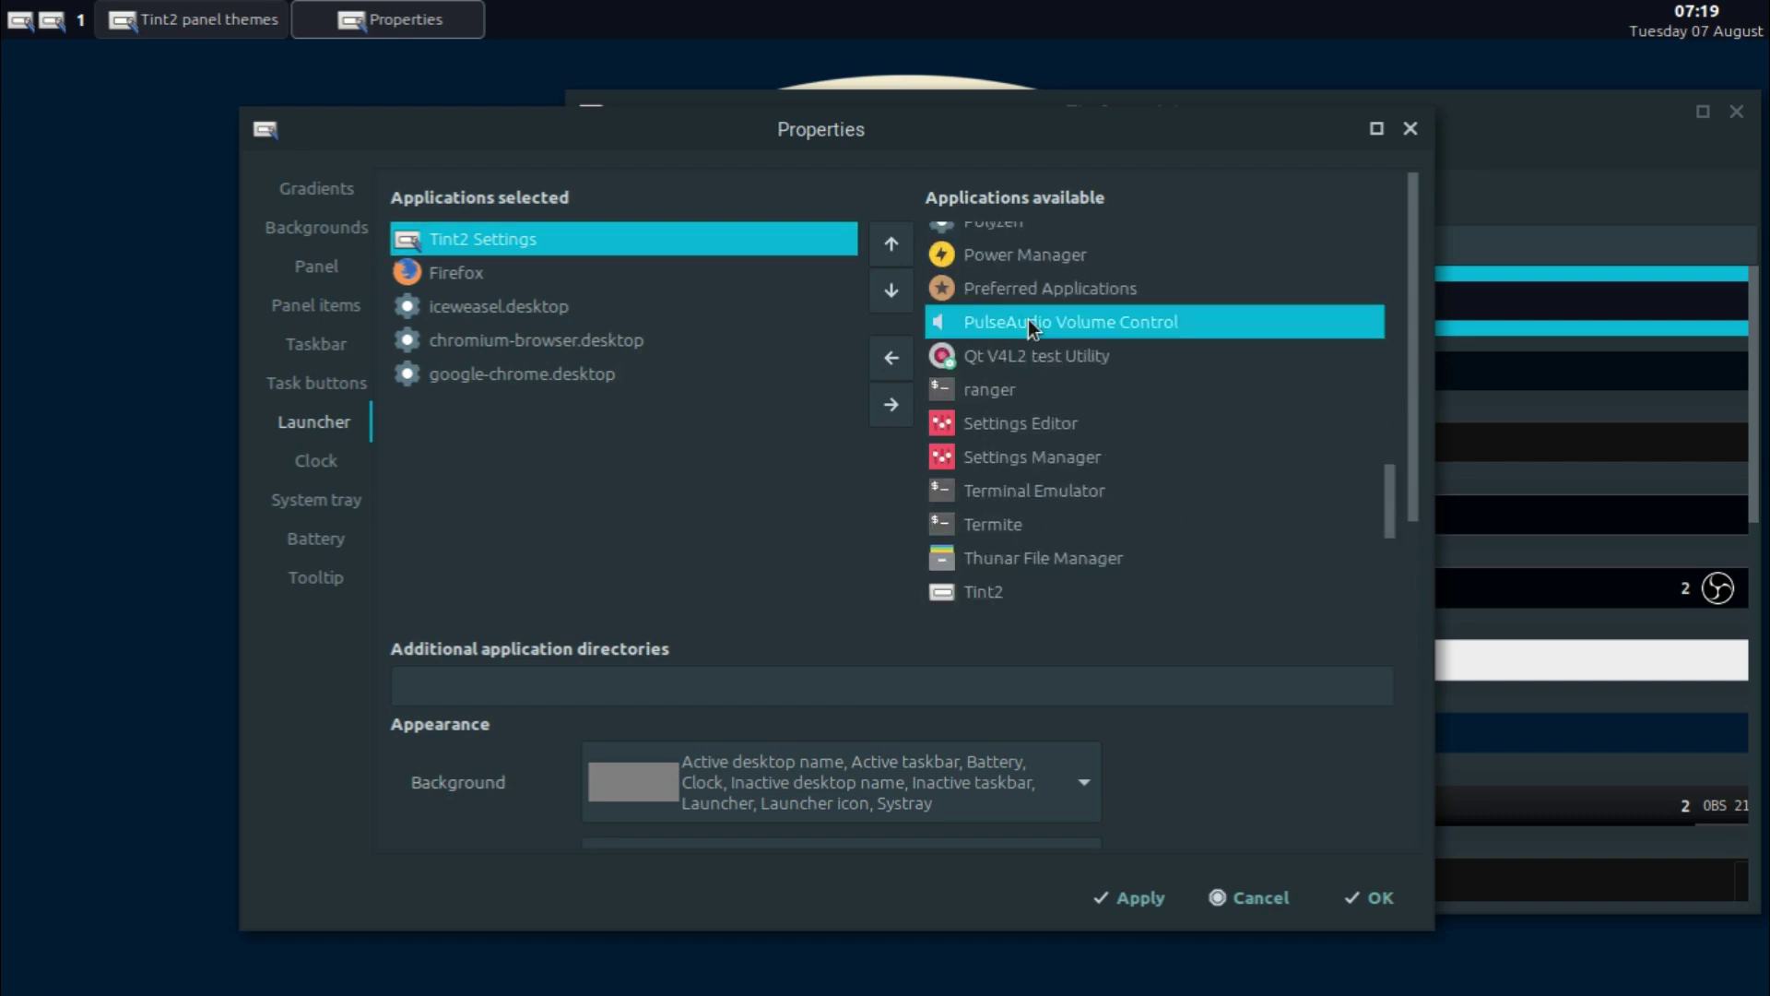
pyautogui.click(900, 363)
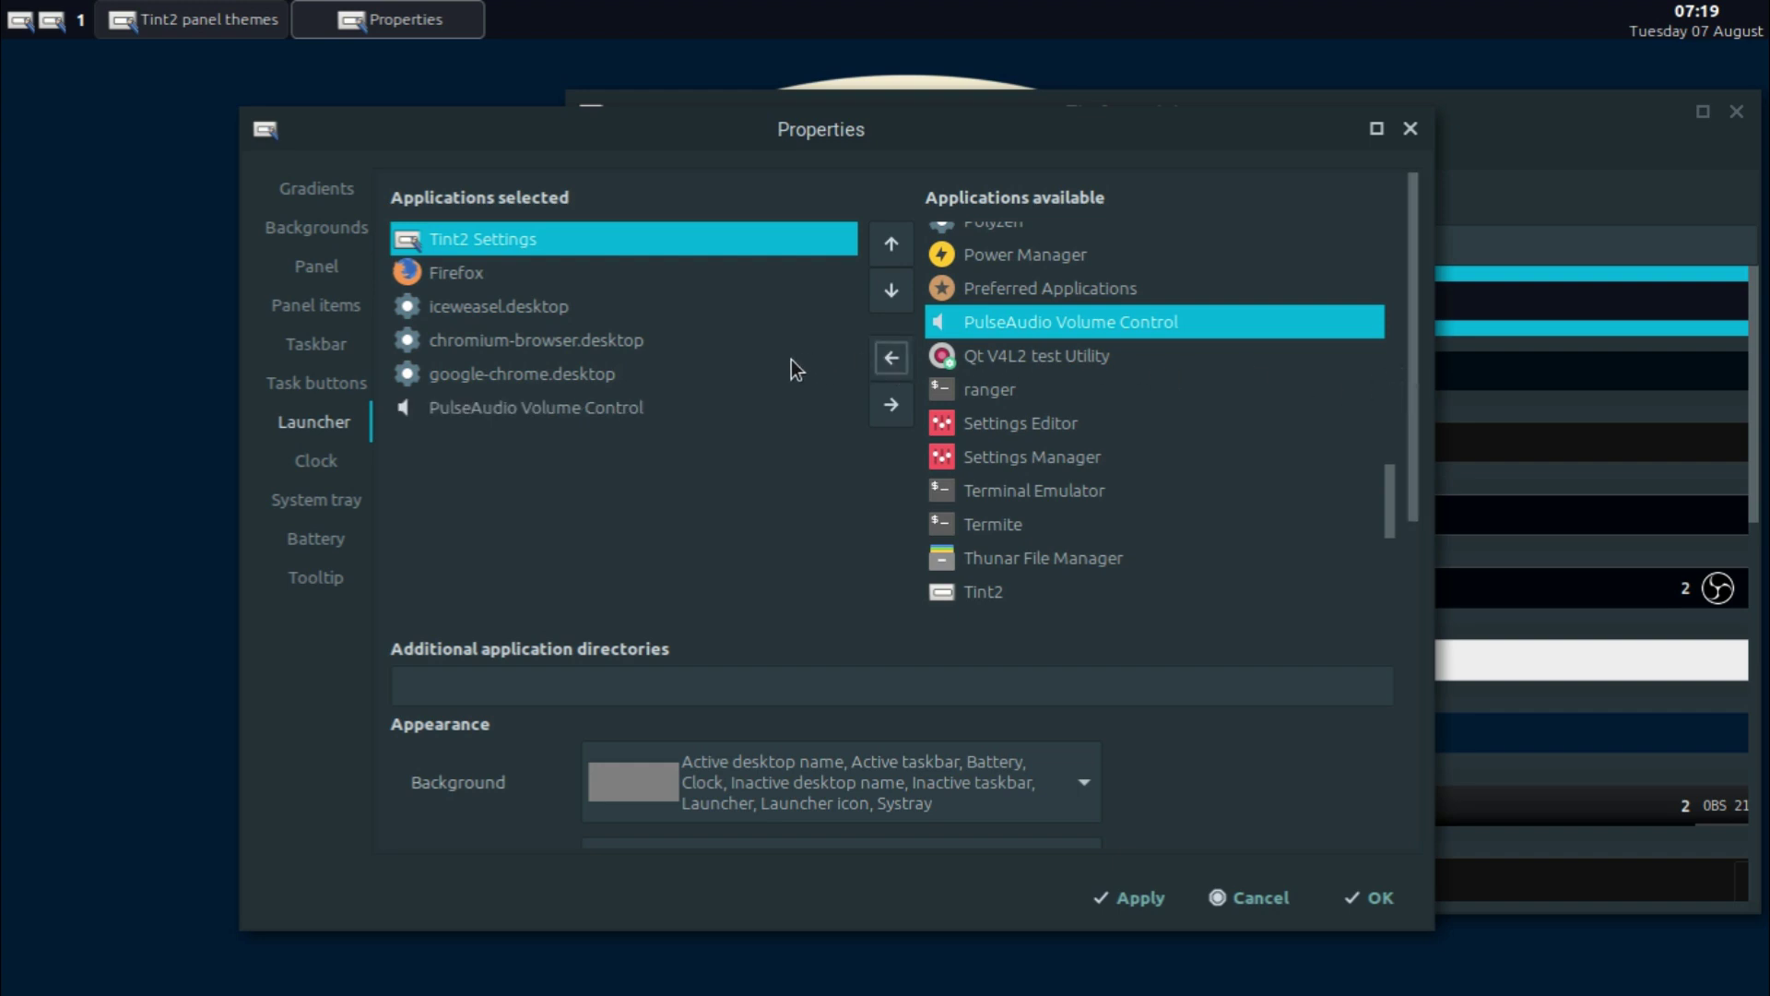
# Remove google-chrome, chromium-browser, iceweasel and Tint2 Settings from the launcher.
pyautogui.click(533, 368)
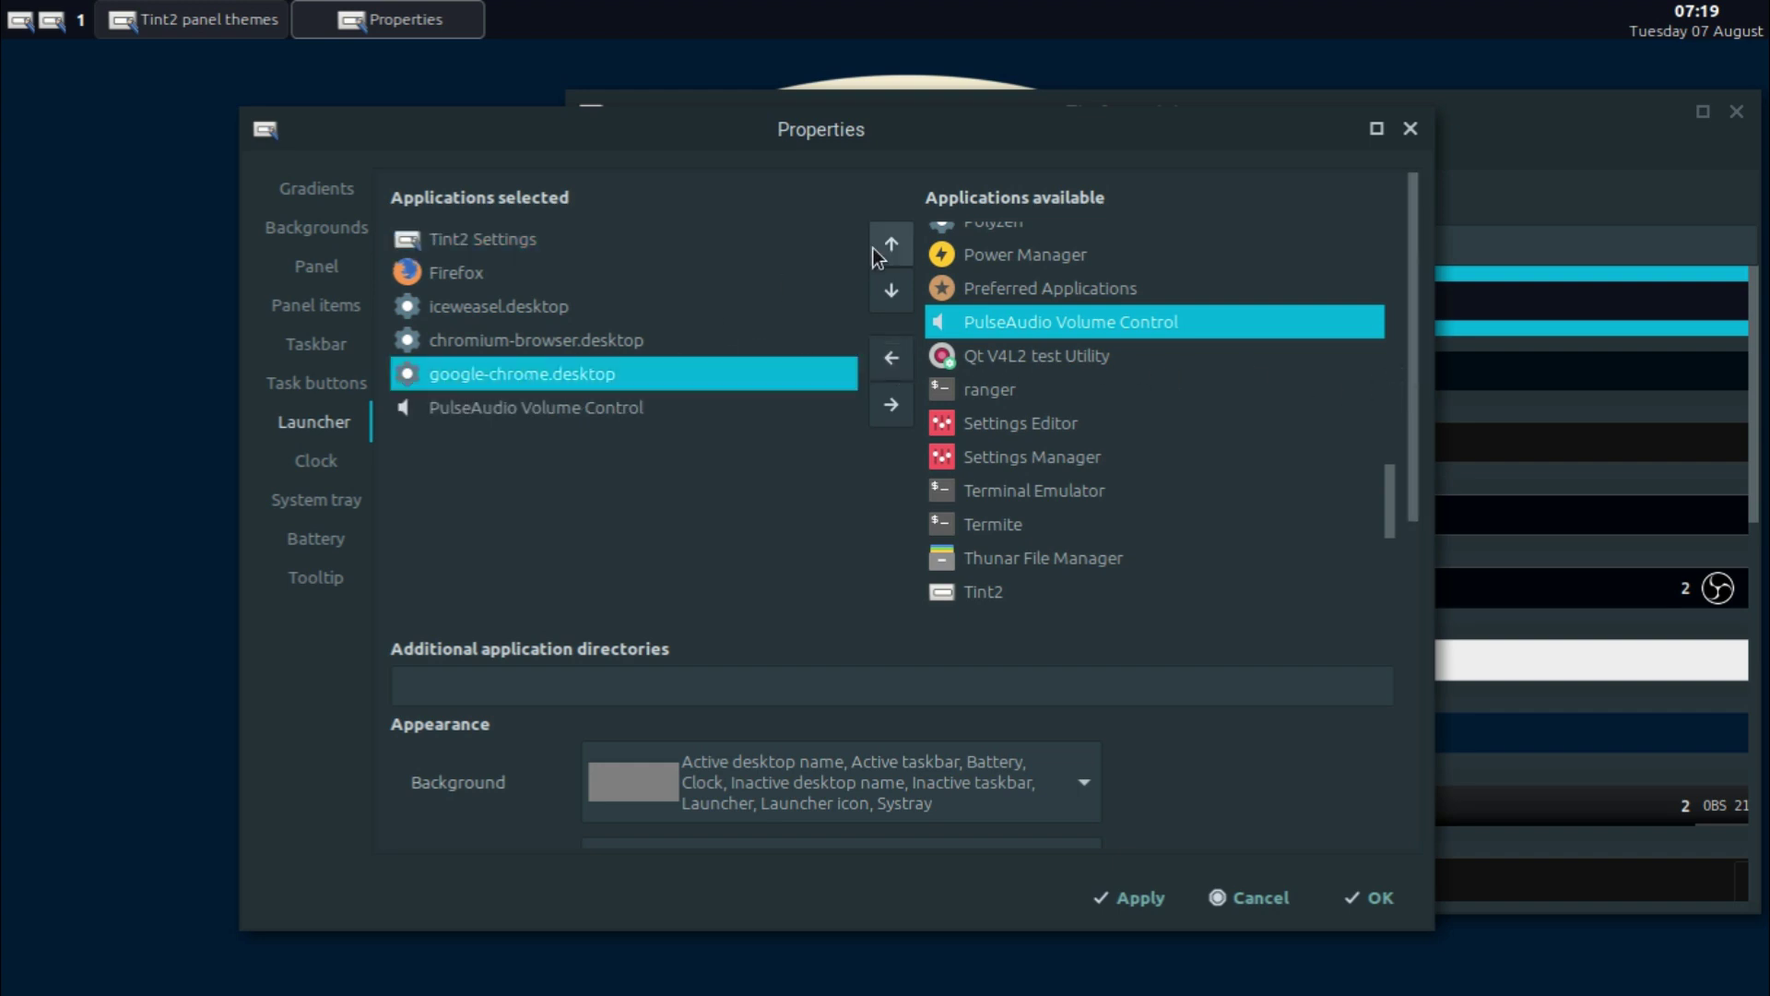
pyautogui.click(889, 406)
pyautogui.click(581, 340)
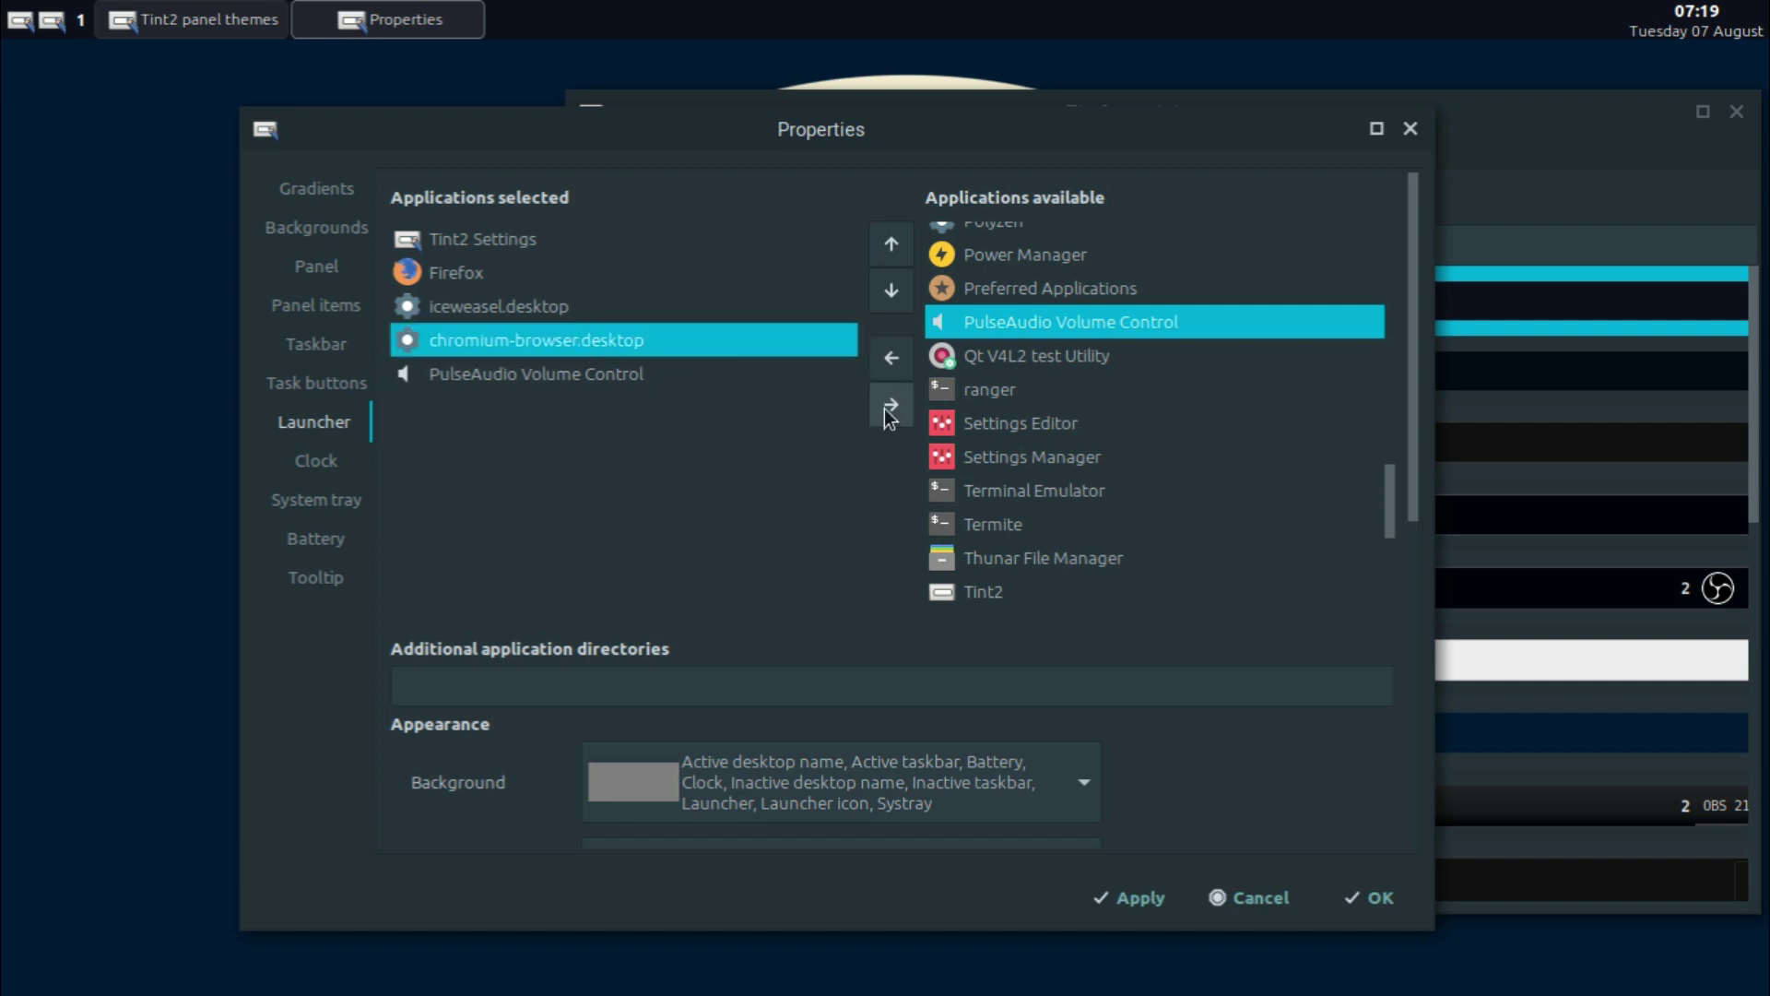
pyautogui.click(887, 406)
pyautogui.click(489, 307)
pyautogui.click(876, 403)
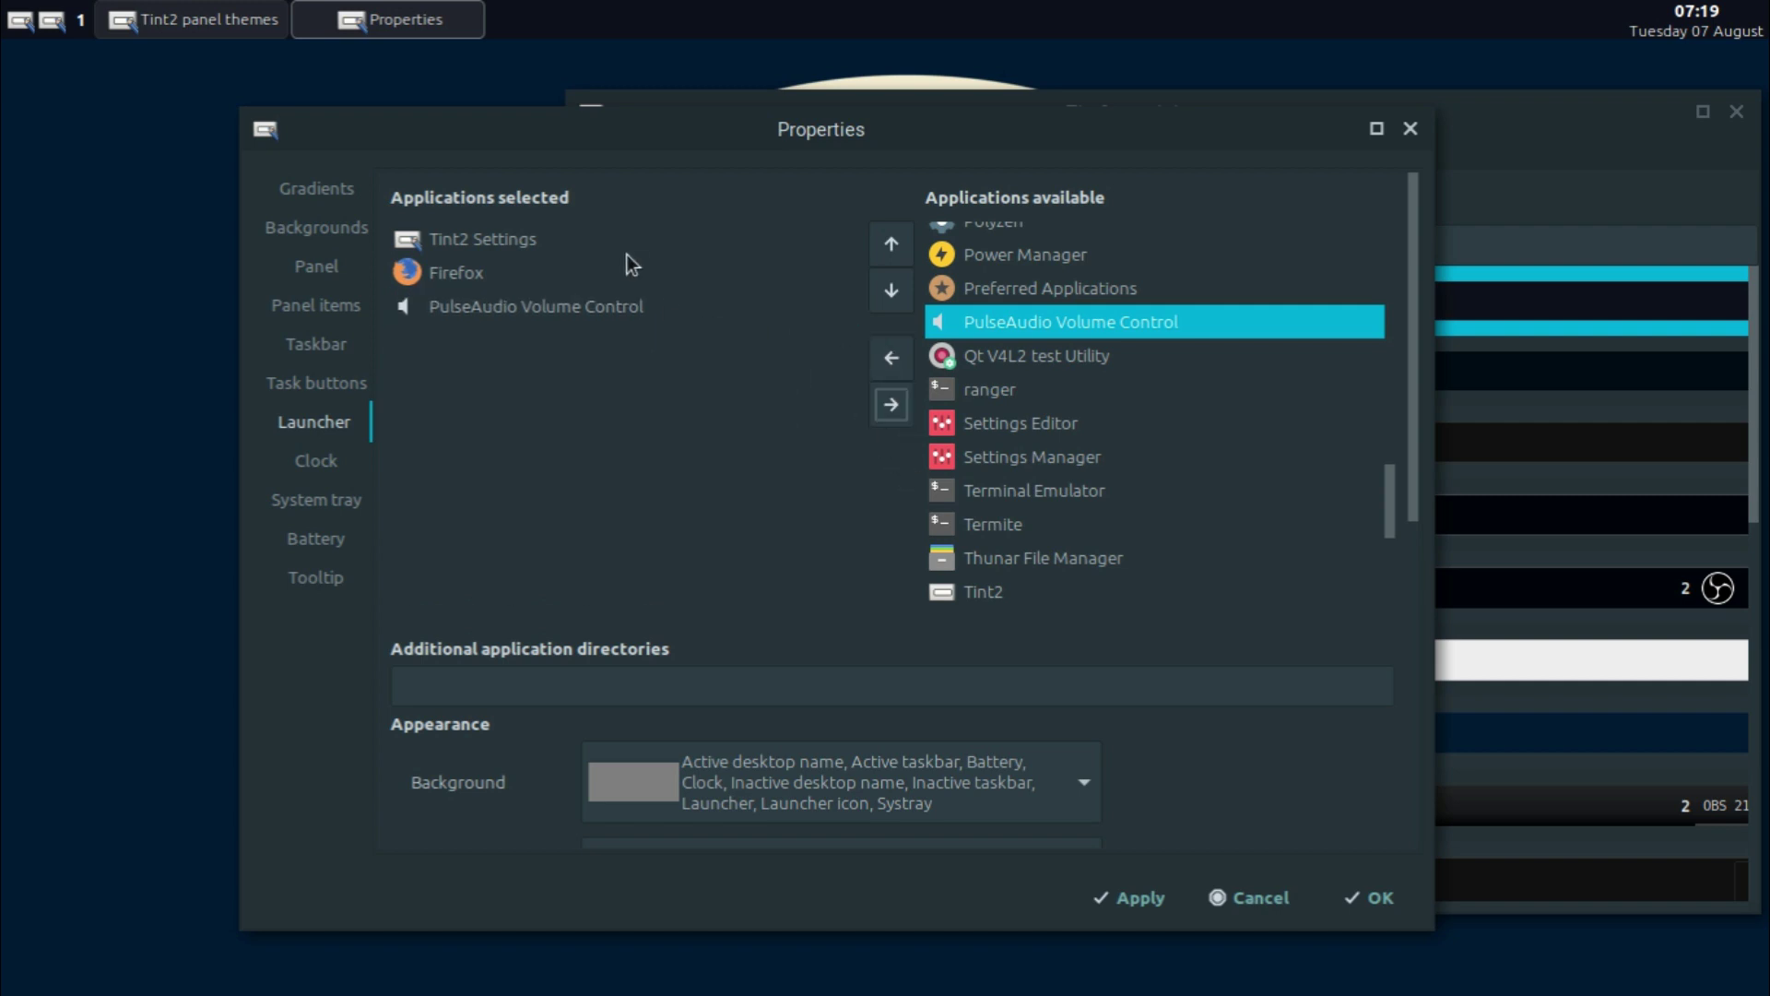
pyautogui.click(645, 241)
pyautogui.click(893, 415)
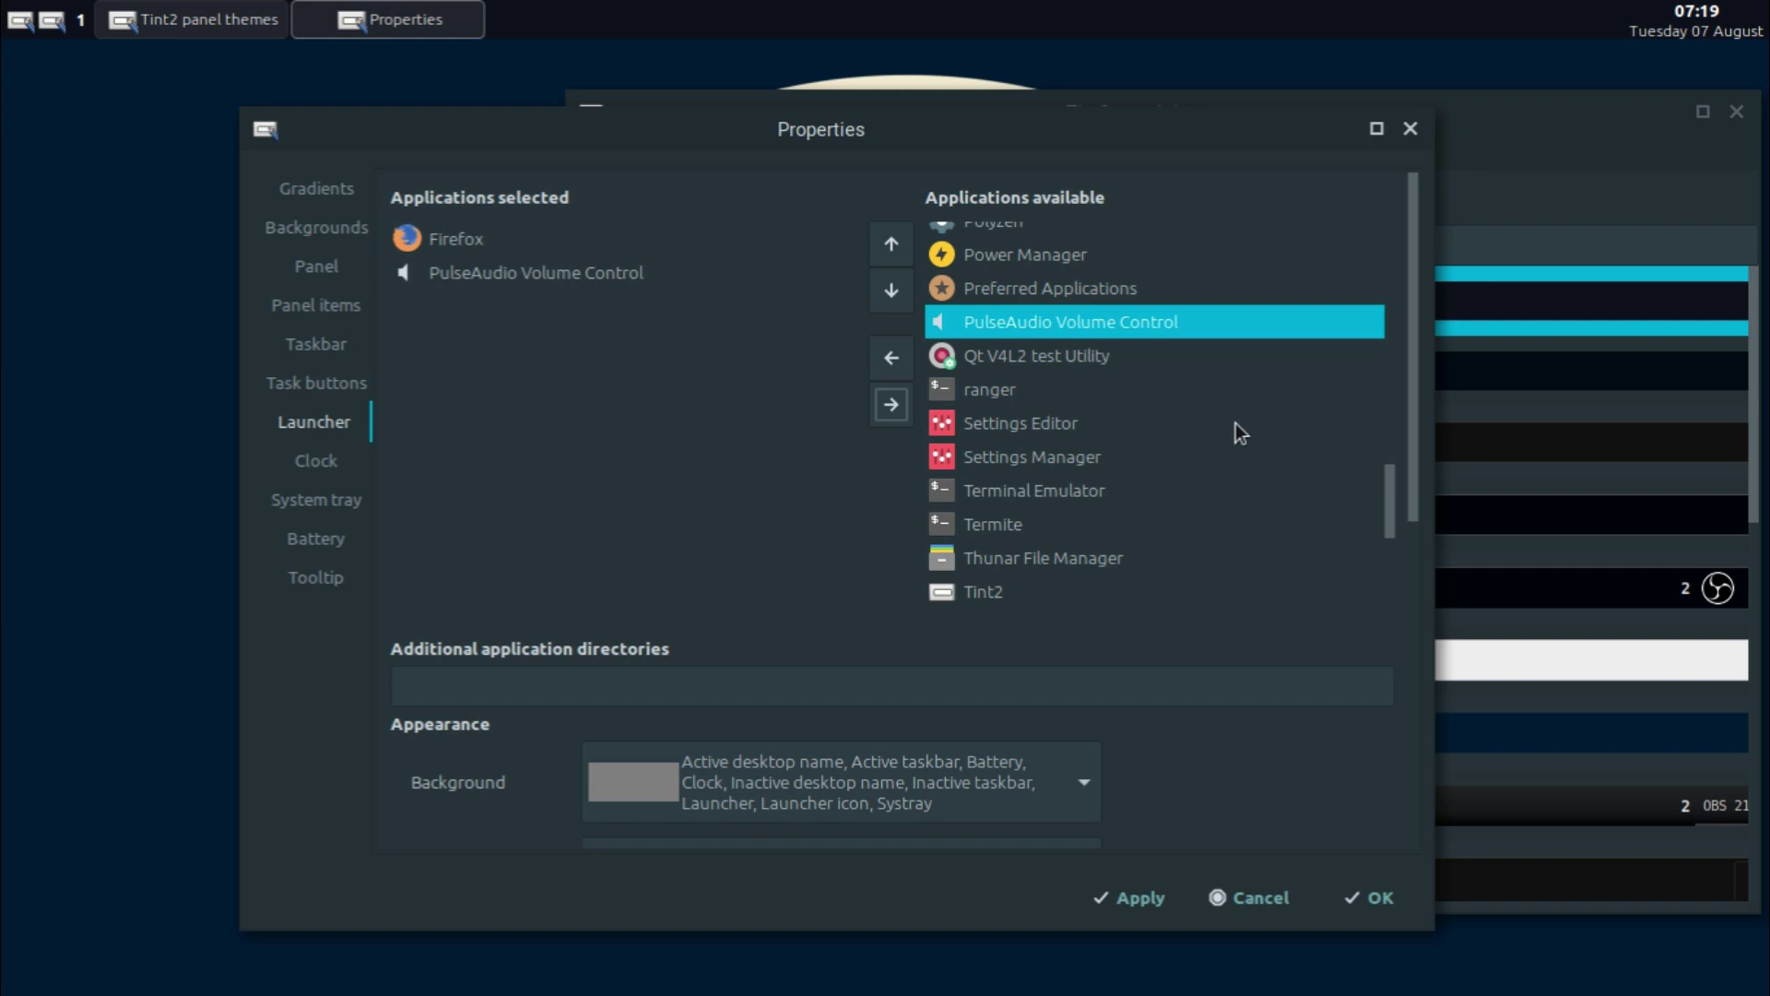
# Add Power Manager to the launcher applications.
pyautogui.moveTo(1387, 490); pyautogui.dragTo(1385, 451)
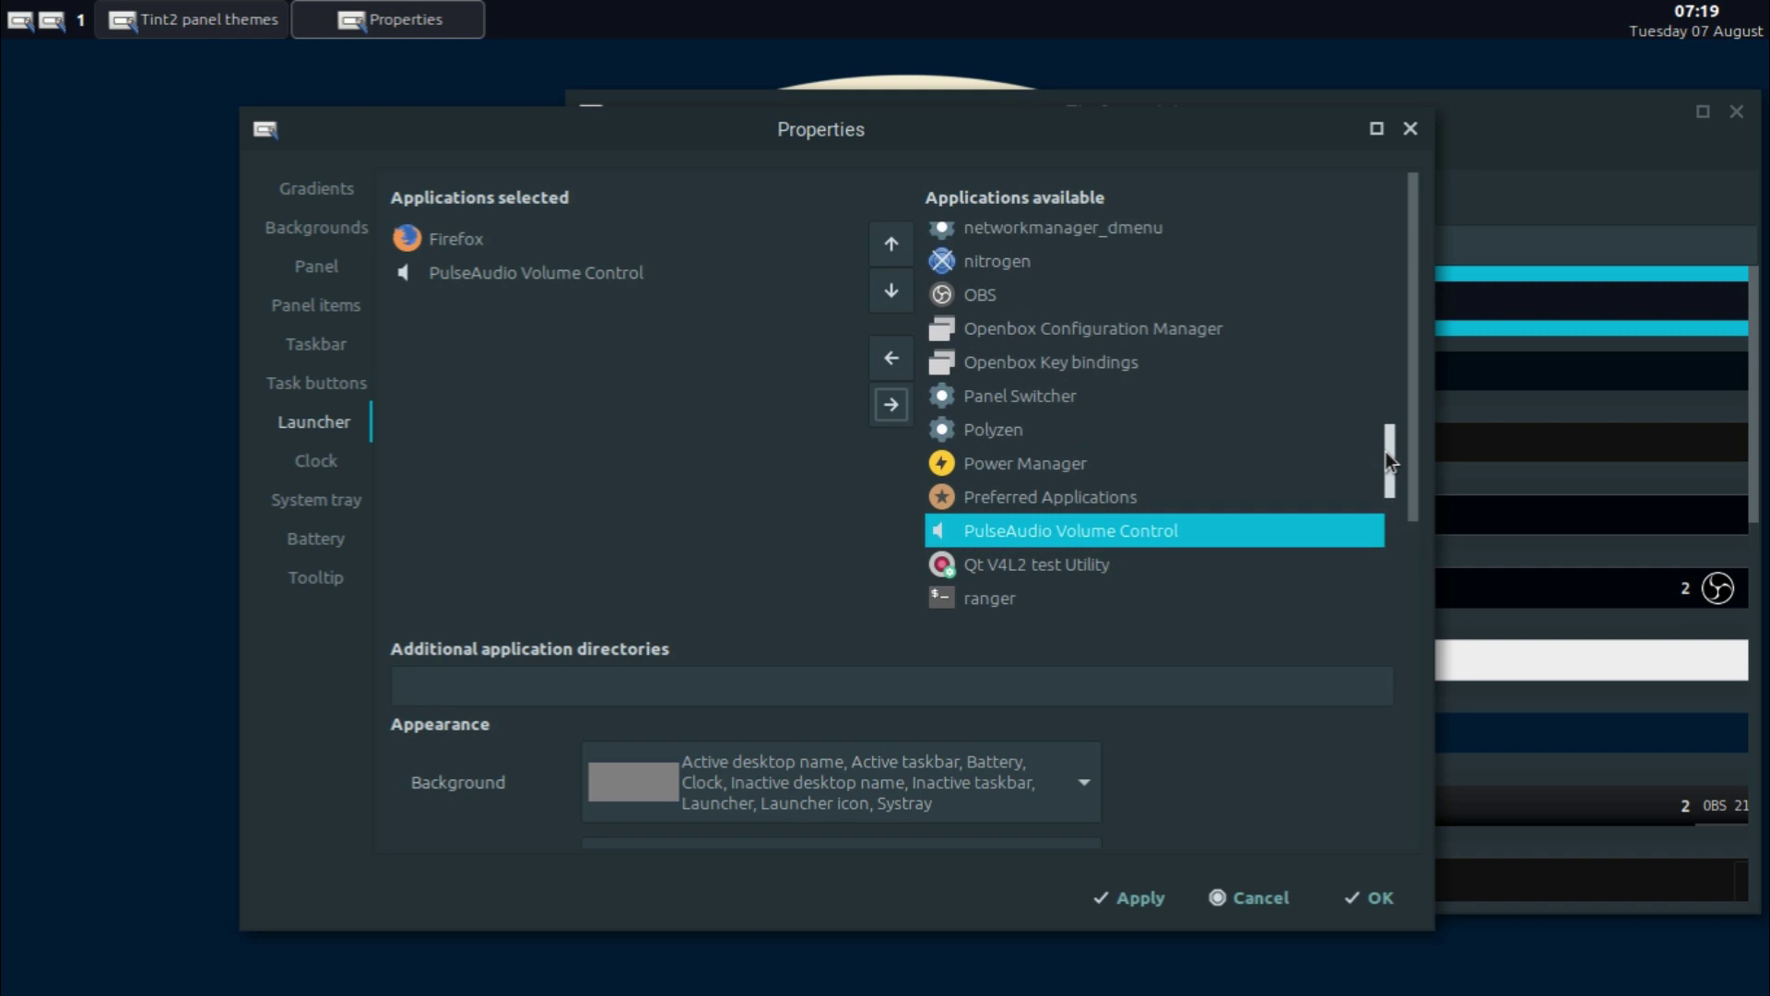
pyautogui.click(966, 459)
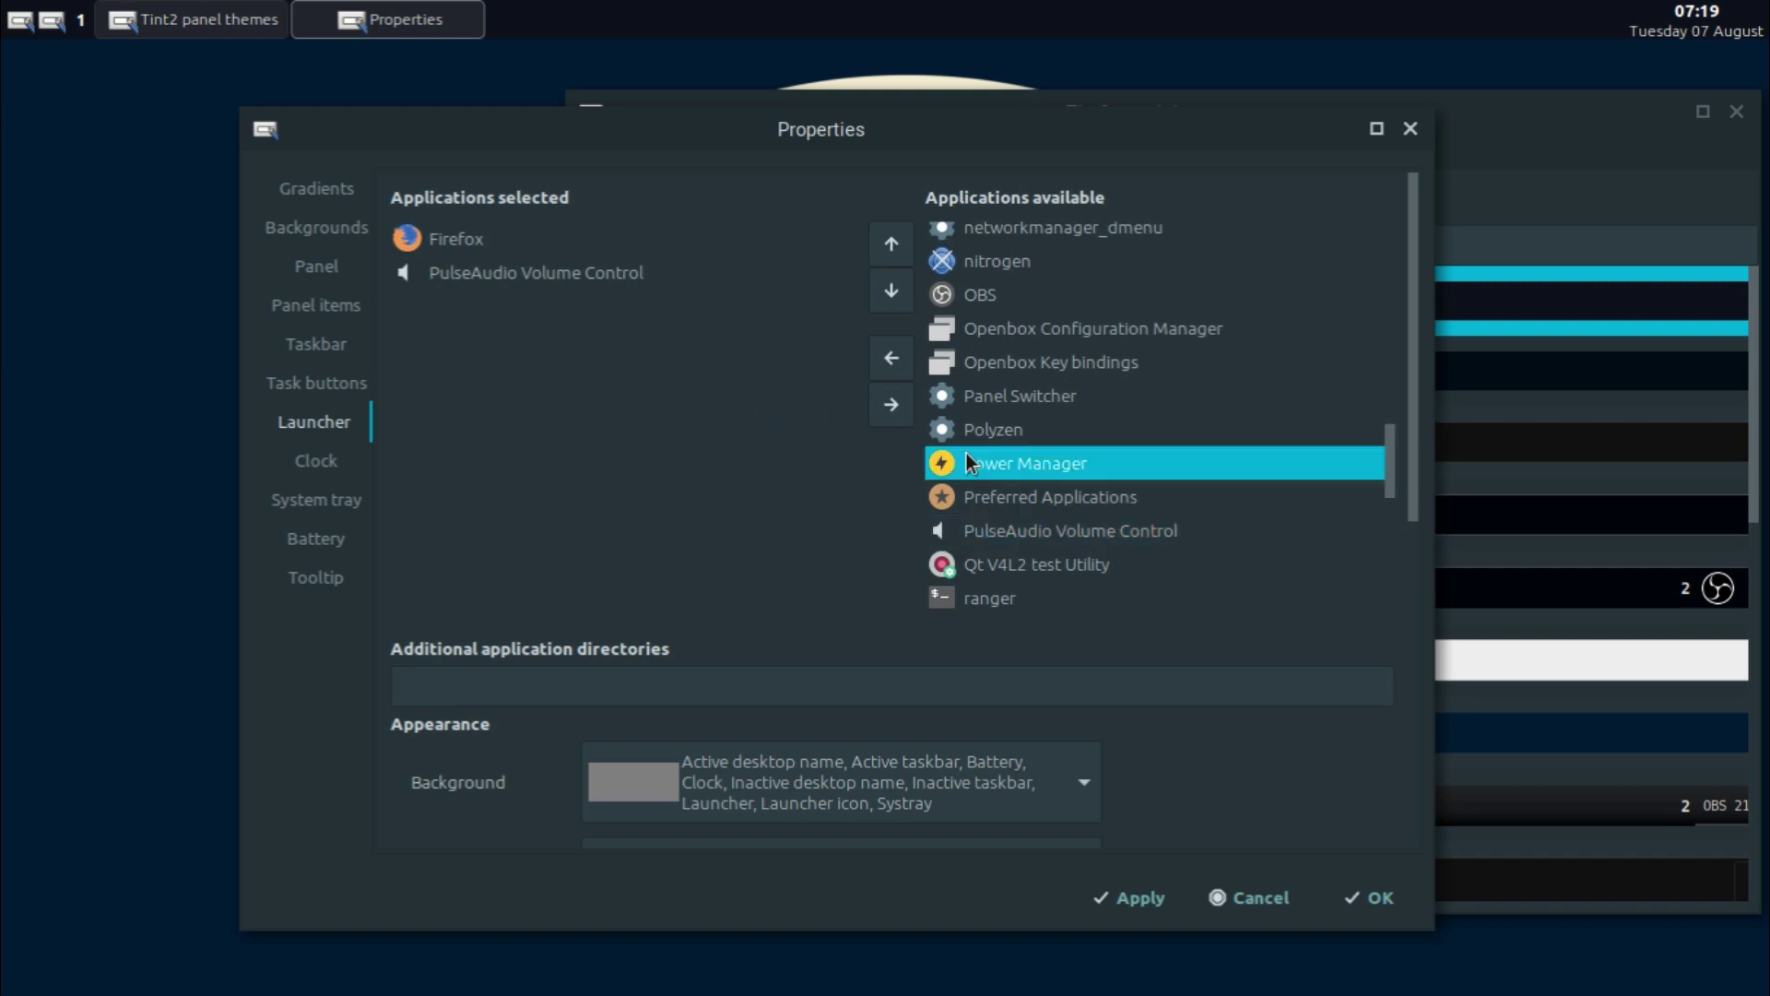
pyautogui.click(893, 360)
pyautogui.moveTo(1385, 454); pyautogui.dragTo(1376, 203)
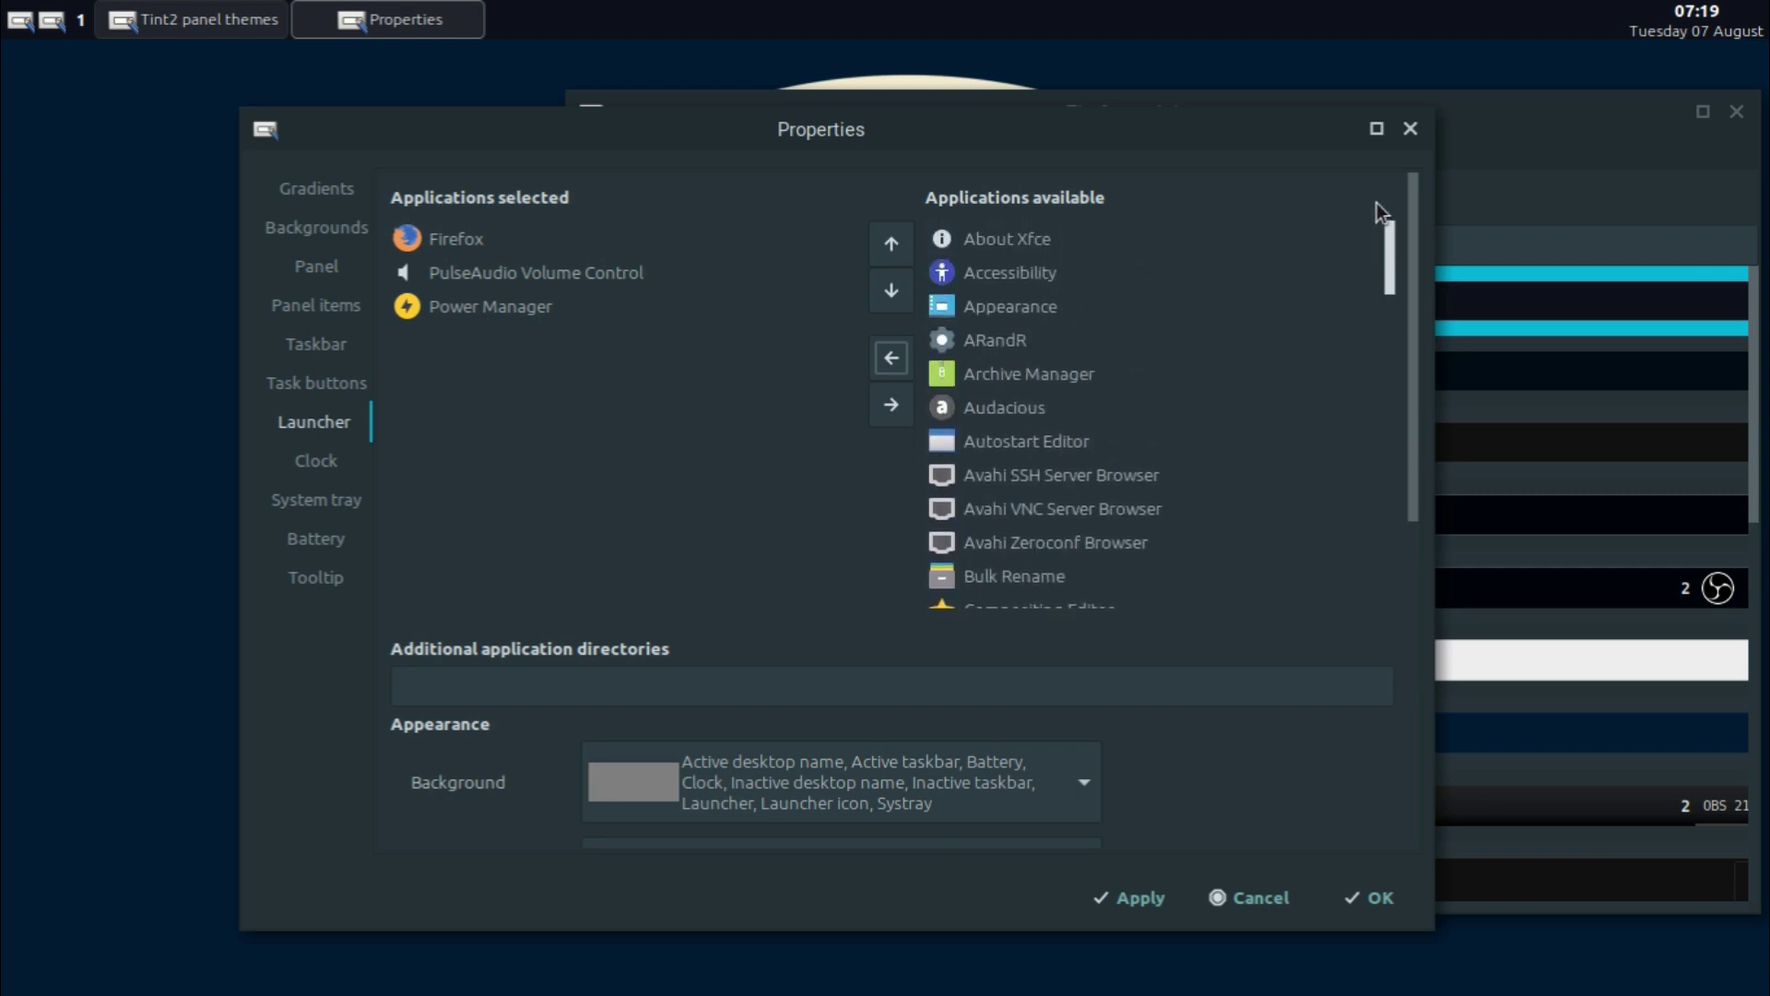
# Apply the launcher list and test the Power Manager launcher, closing its windows.
pyautogui.click(1122, 892)
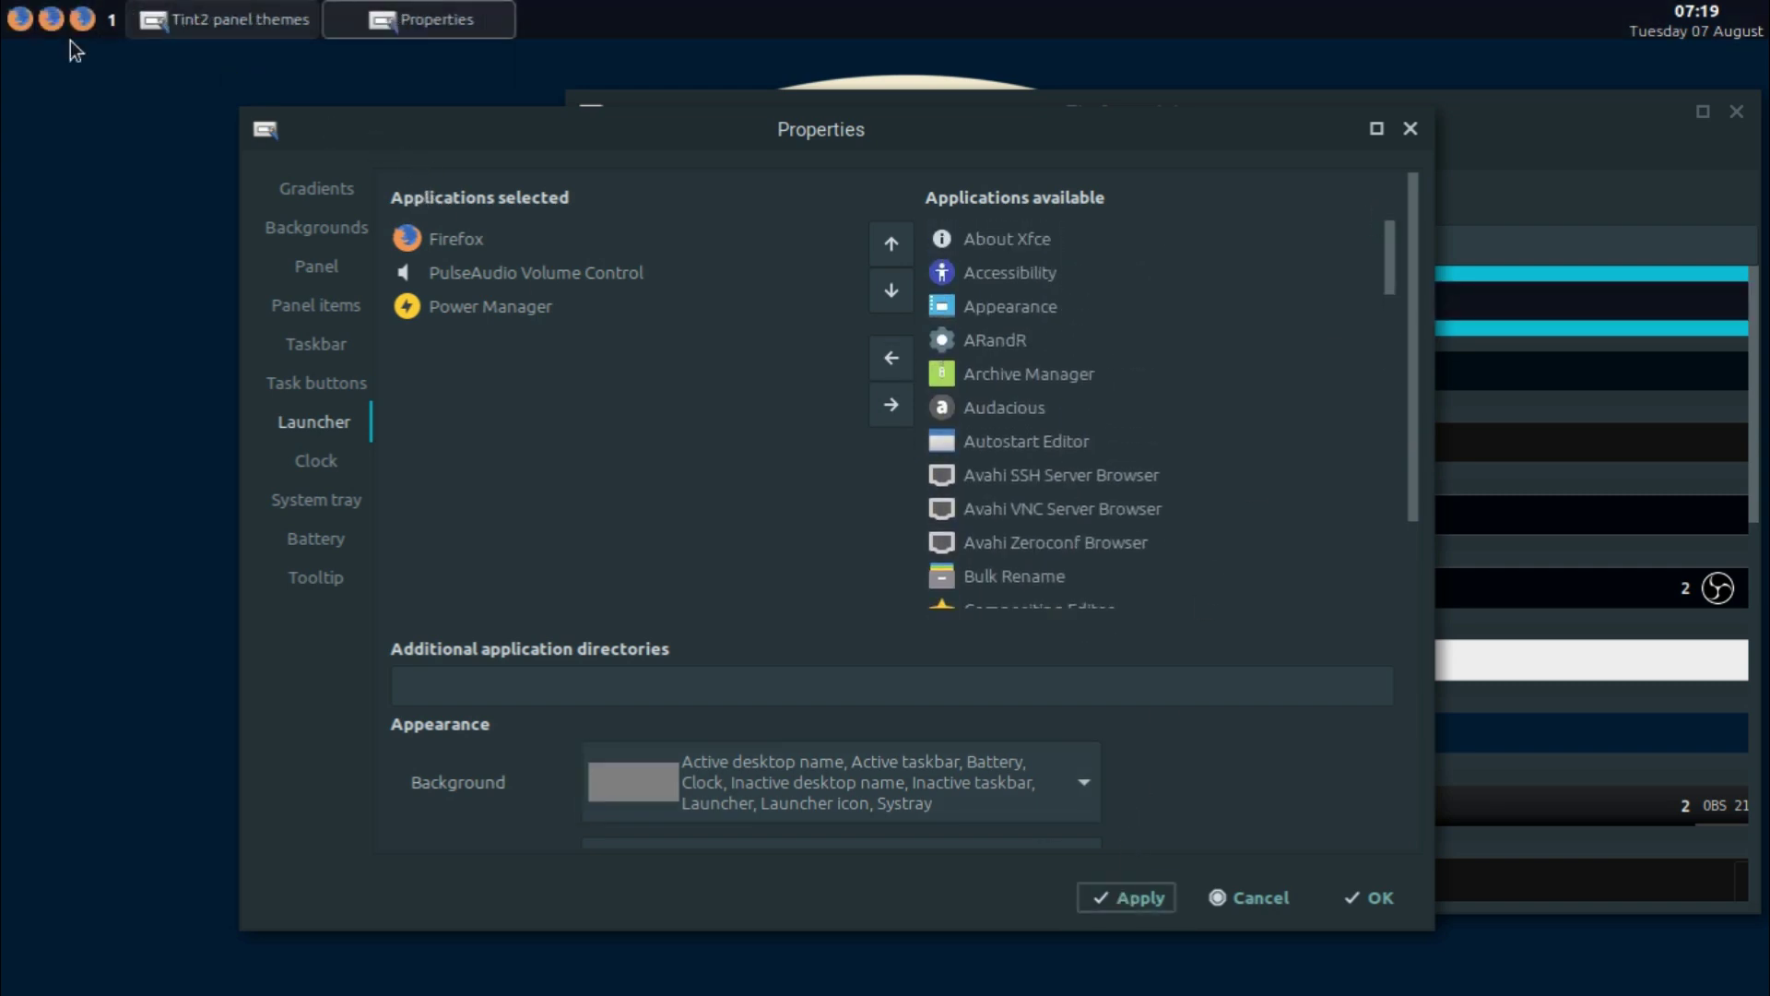
pyautogui.click(52, 23)
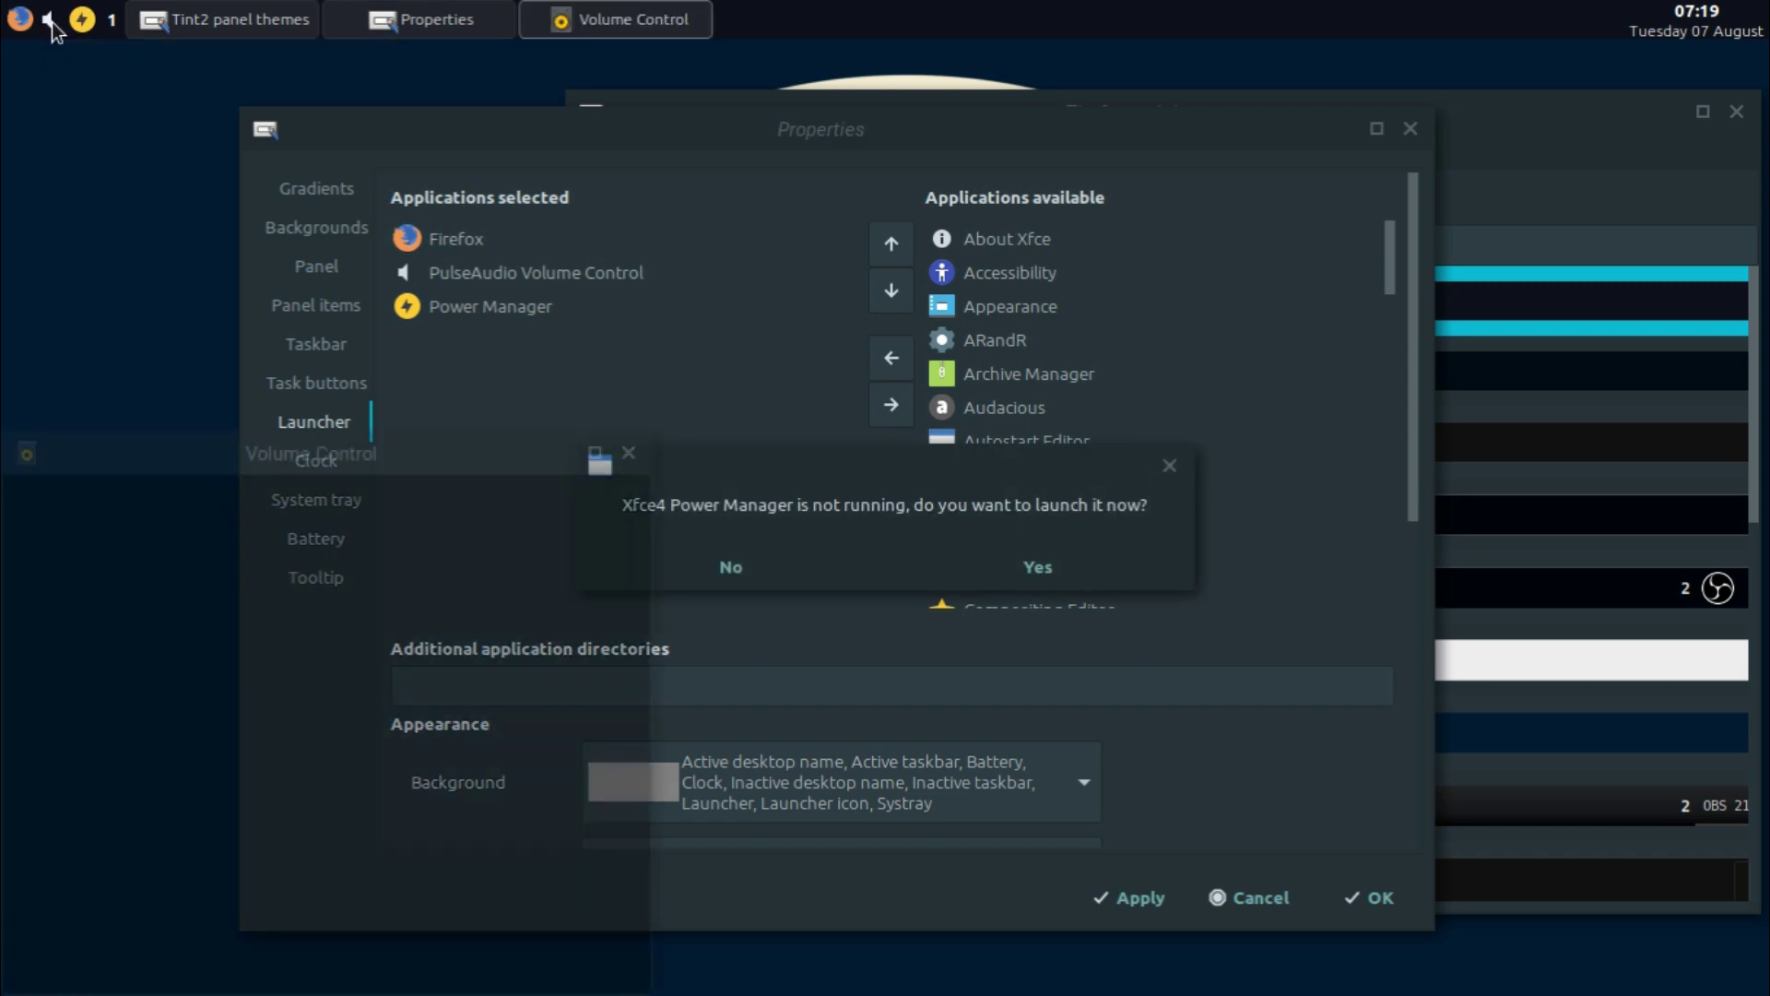
pyautogui.click(1028, 571)
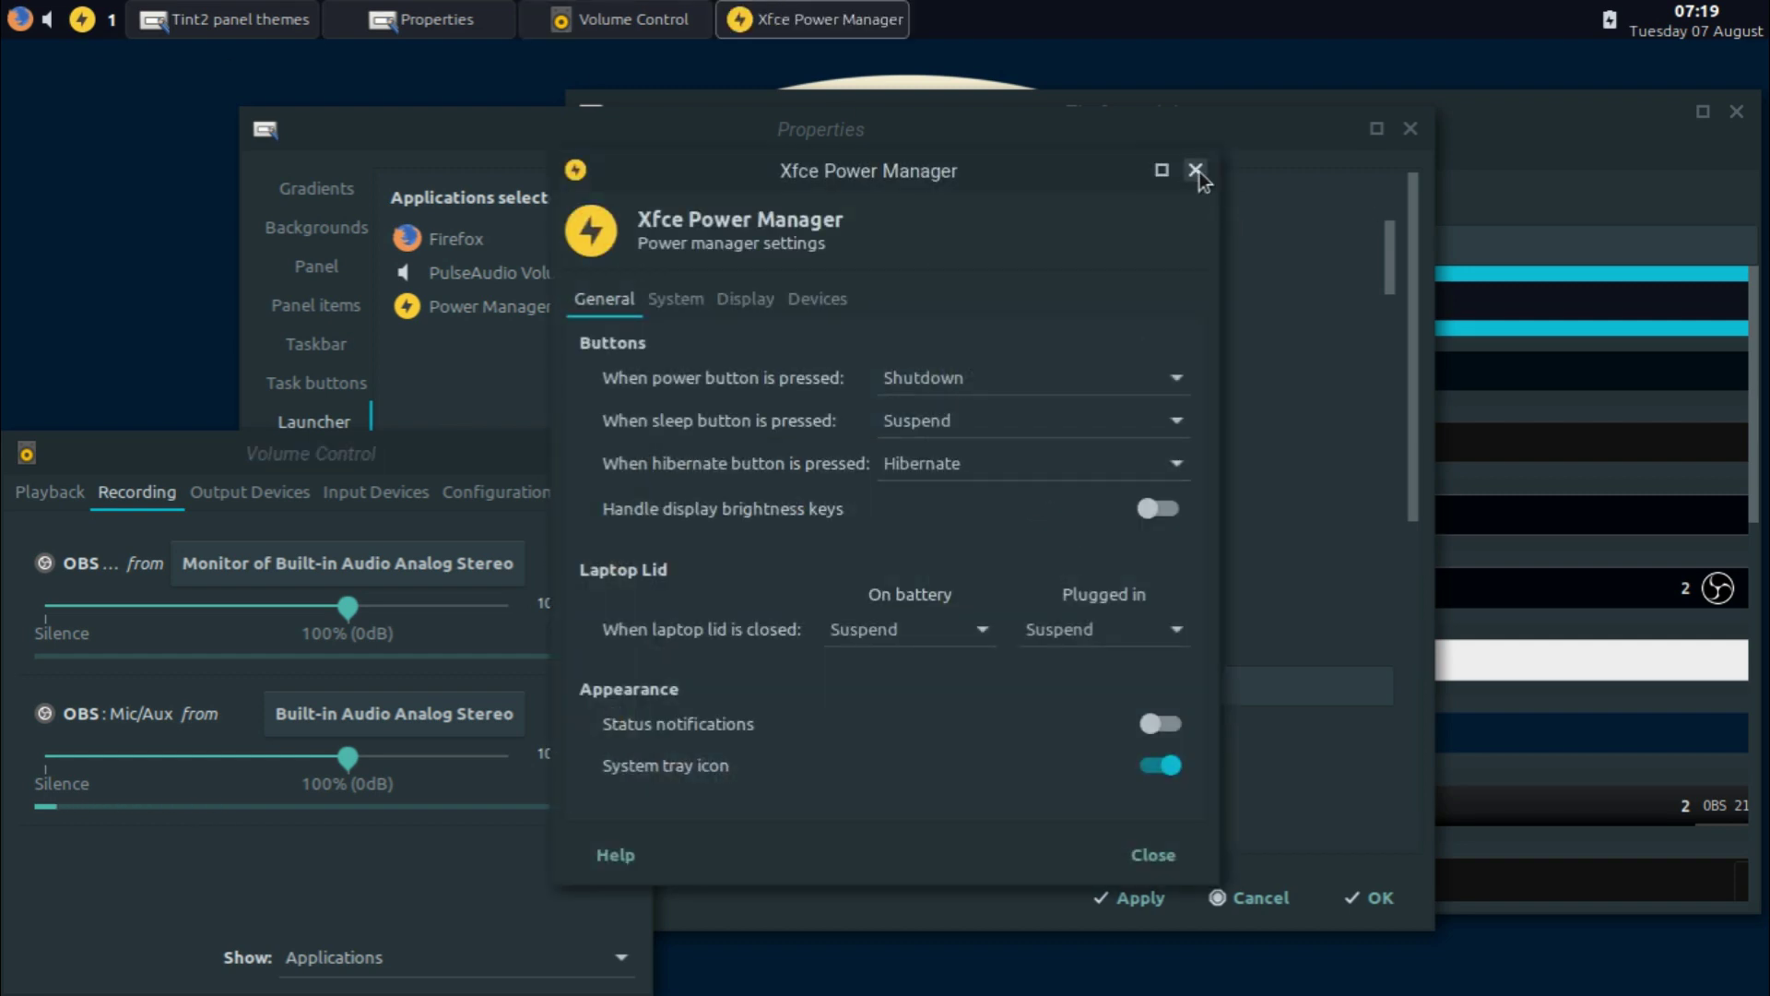
pyautogui.click(1196, 171)
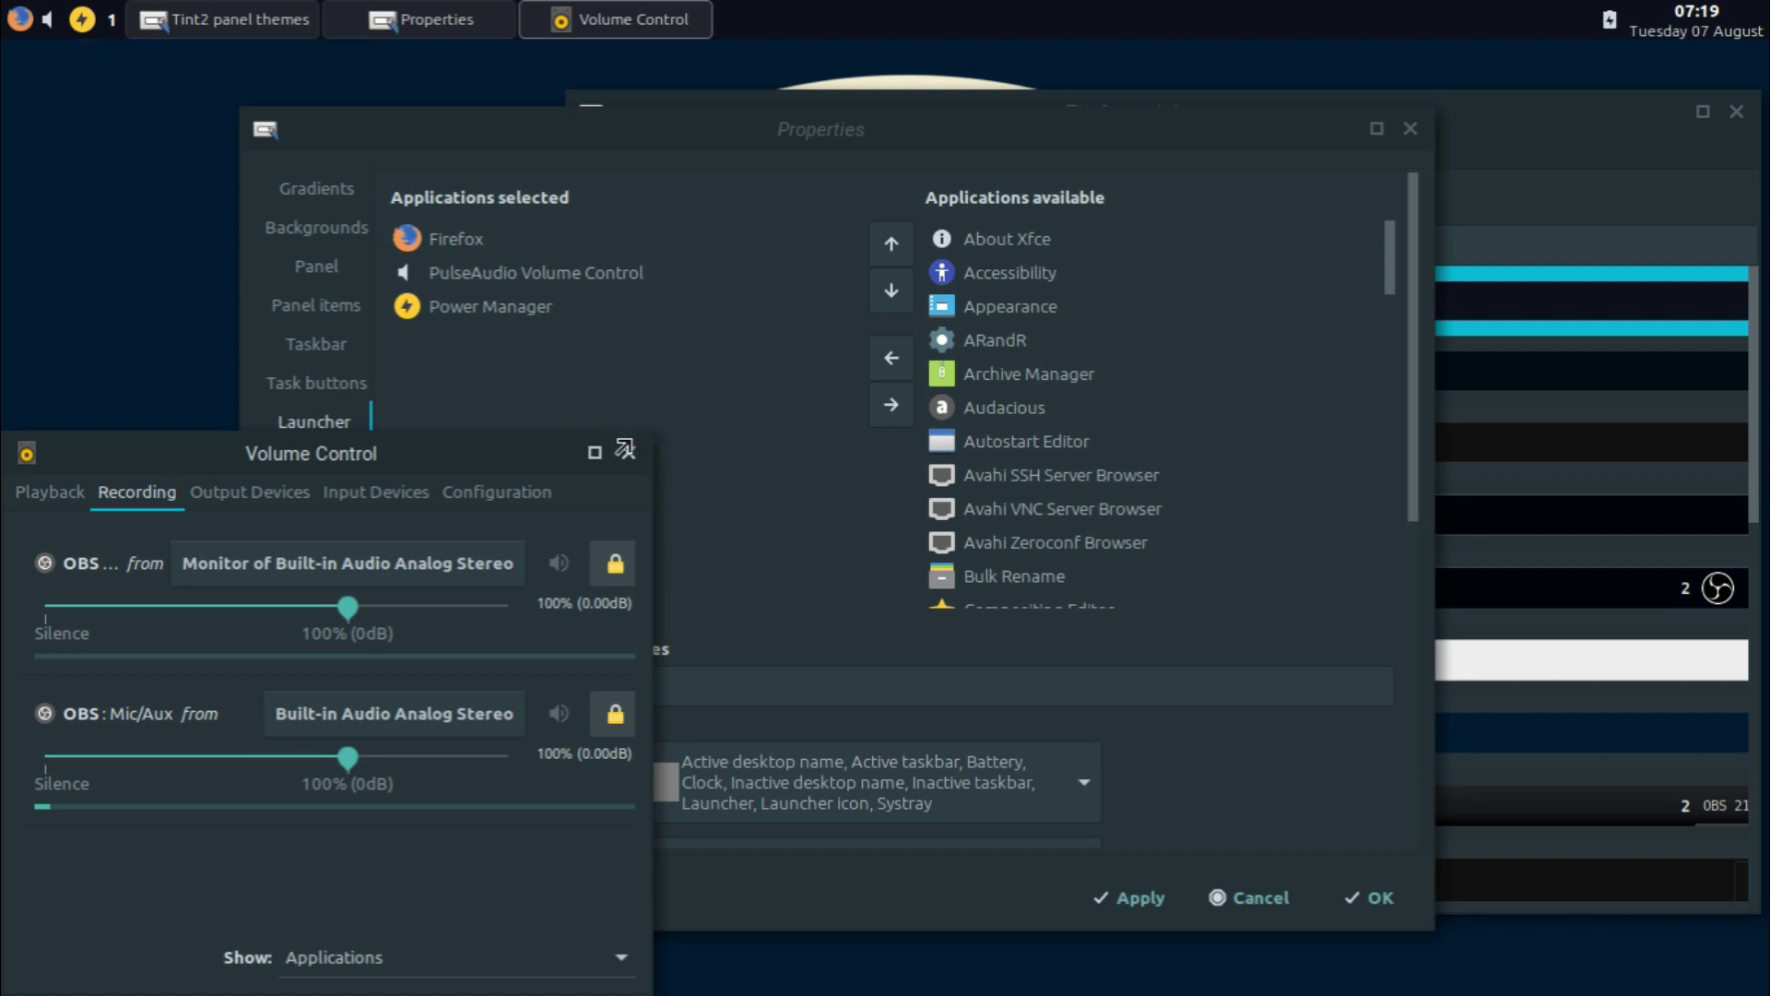
pyautogui.click(629, 453)
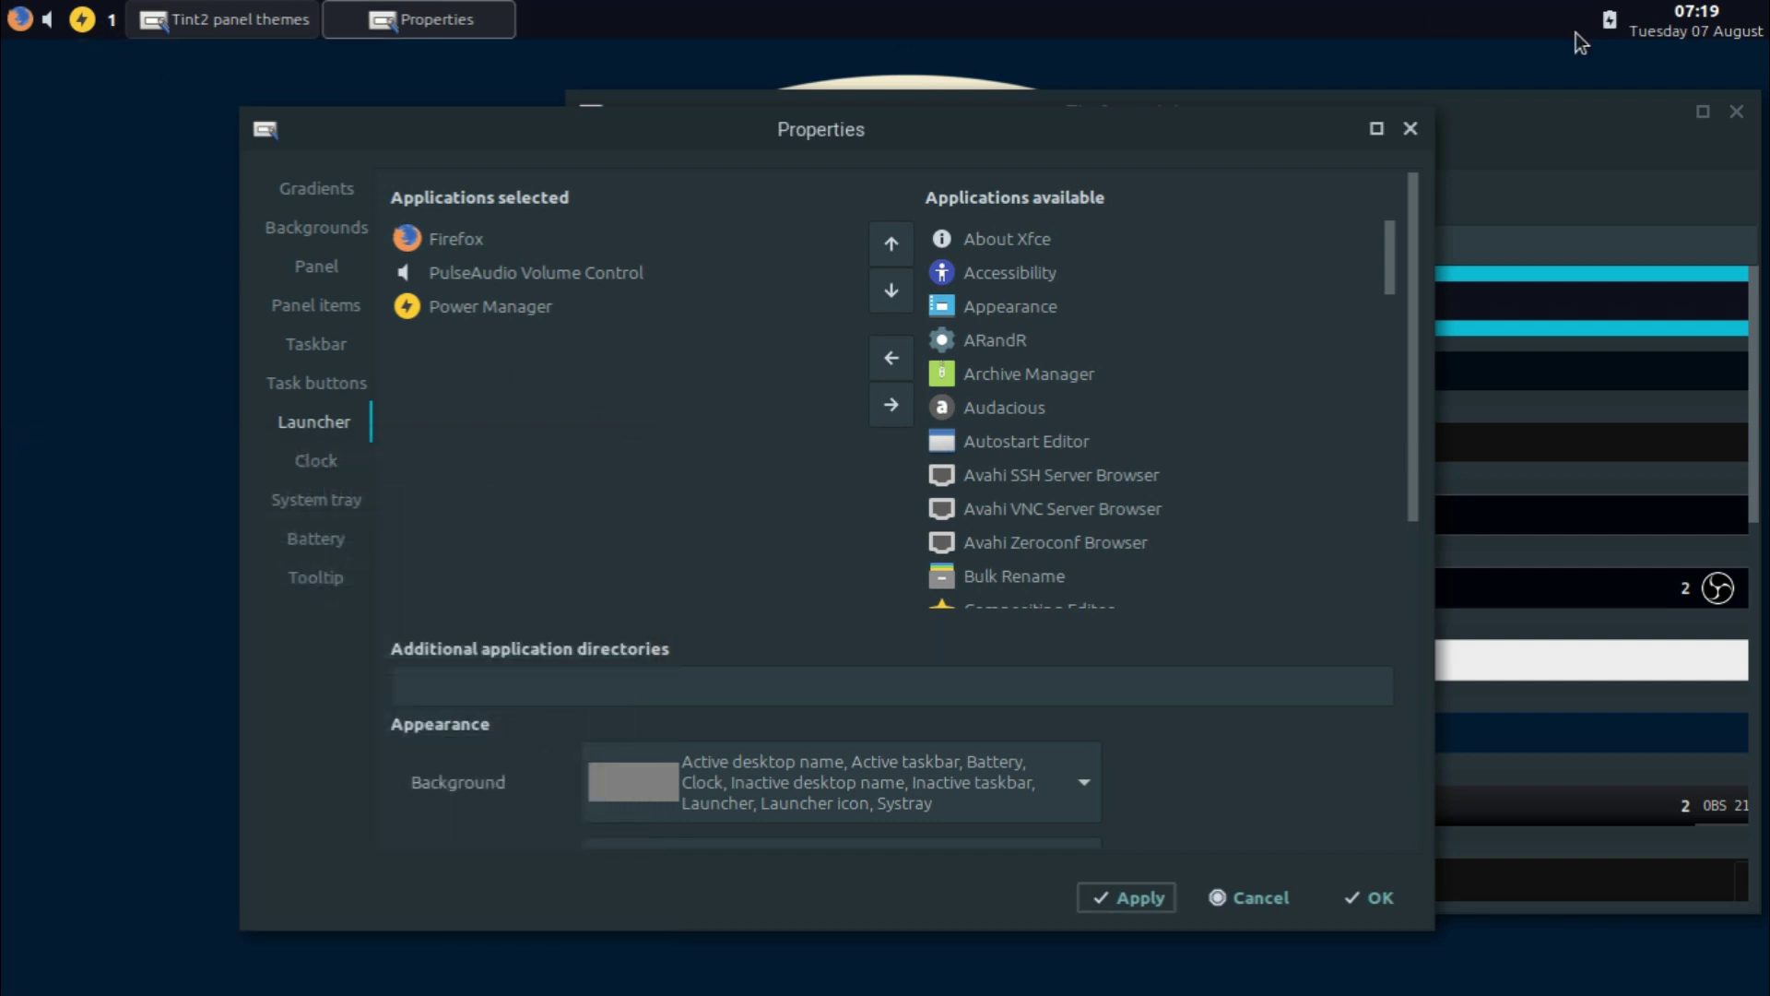
# Test the volume control launcher, close it, and show the Task buttons page.
pyautogui.click(46, 19)
pyautogui.moveTo(324, 430); pyautogui.dragTo(373, 303)
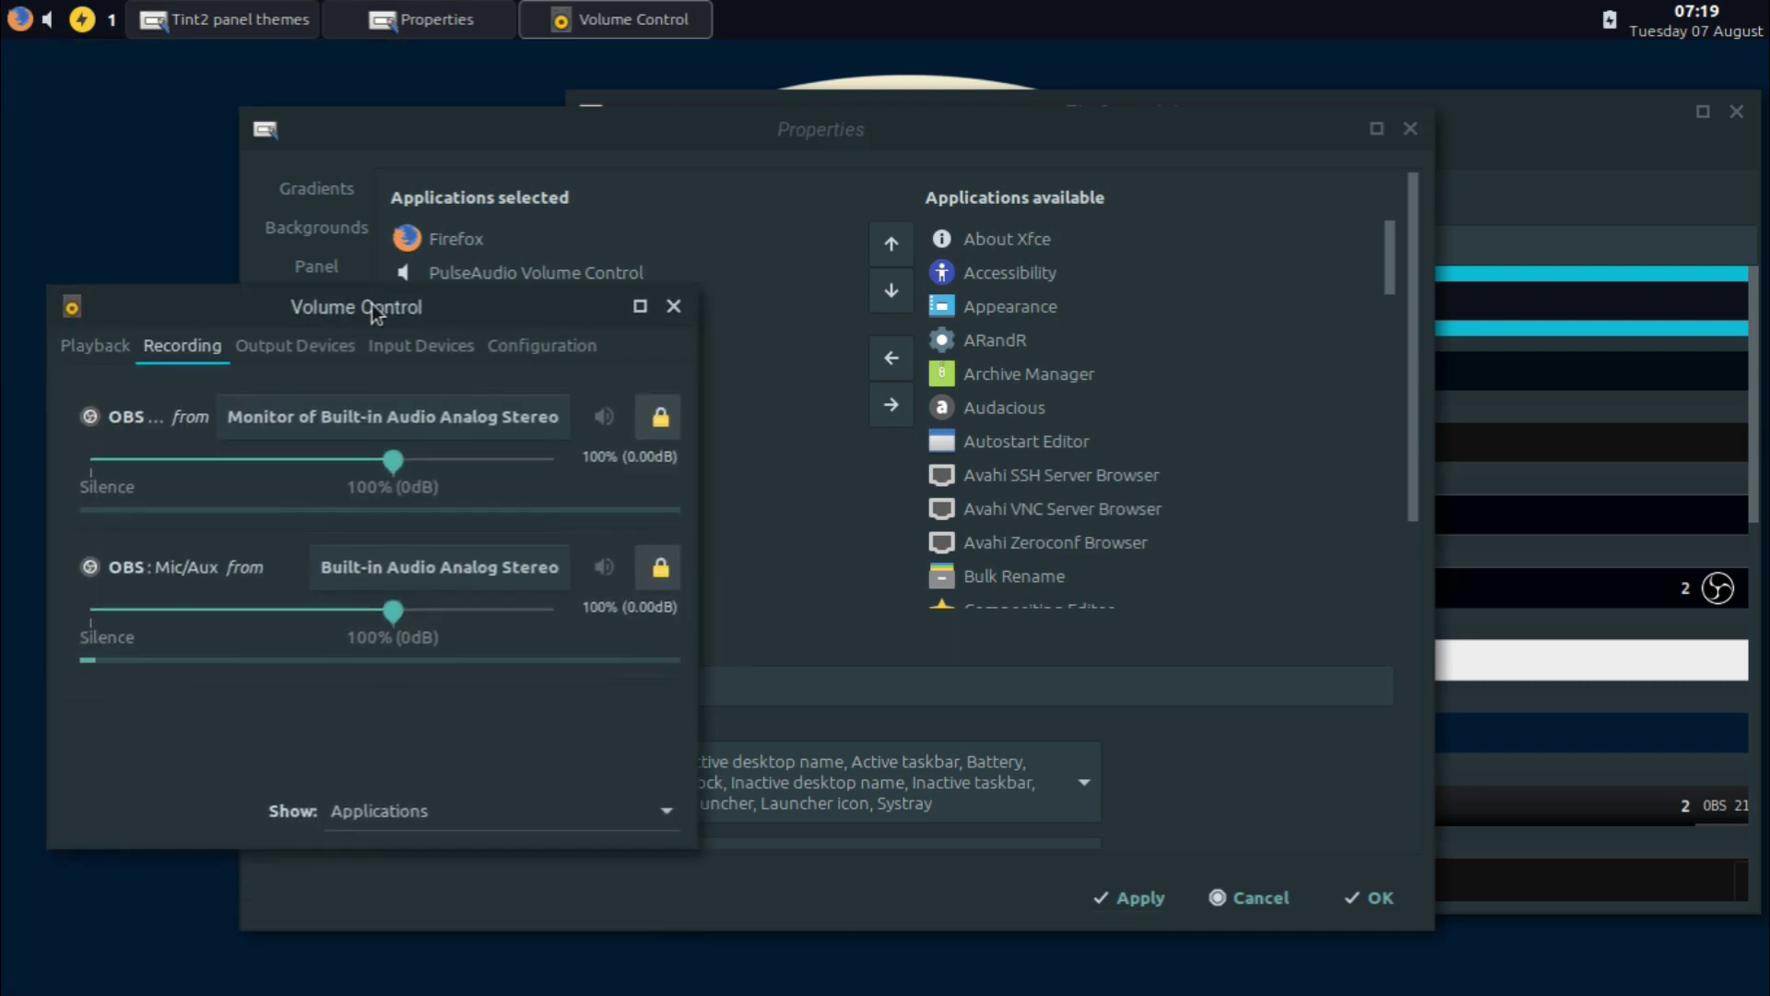
pyautogui.click(668, 317)
pyautogui.rightClick(48, 27)
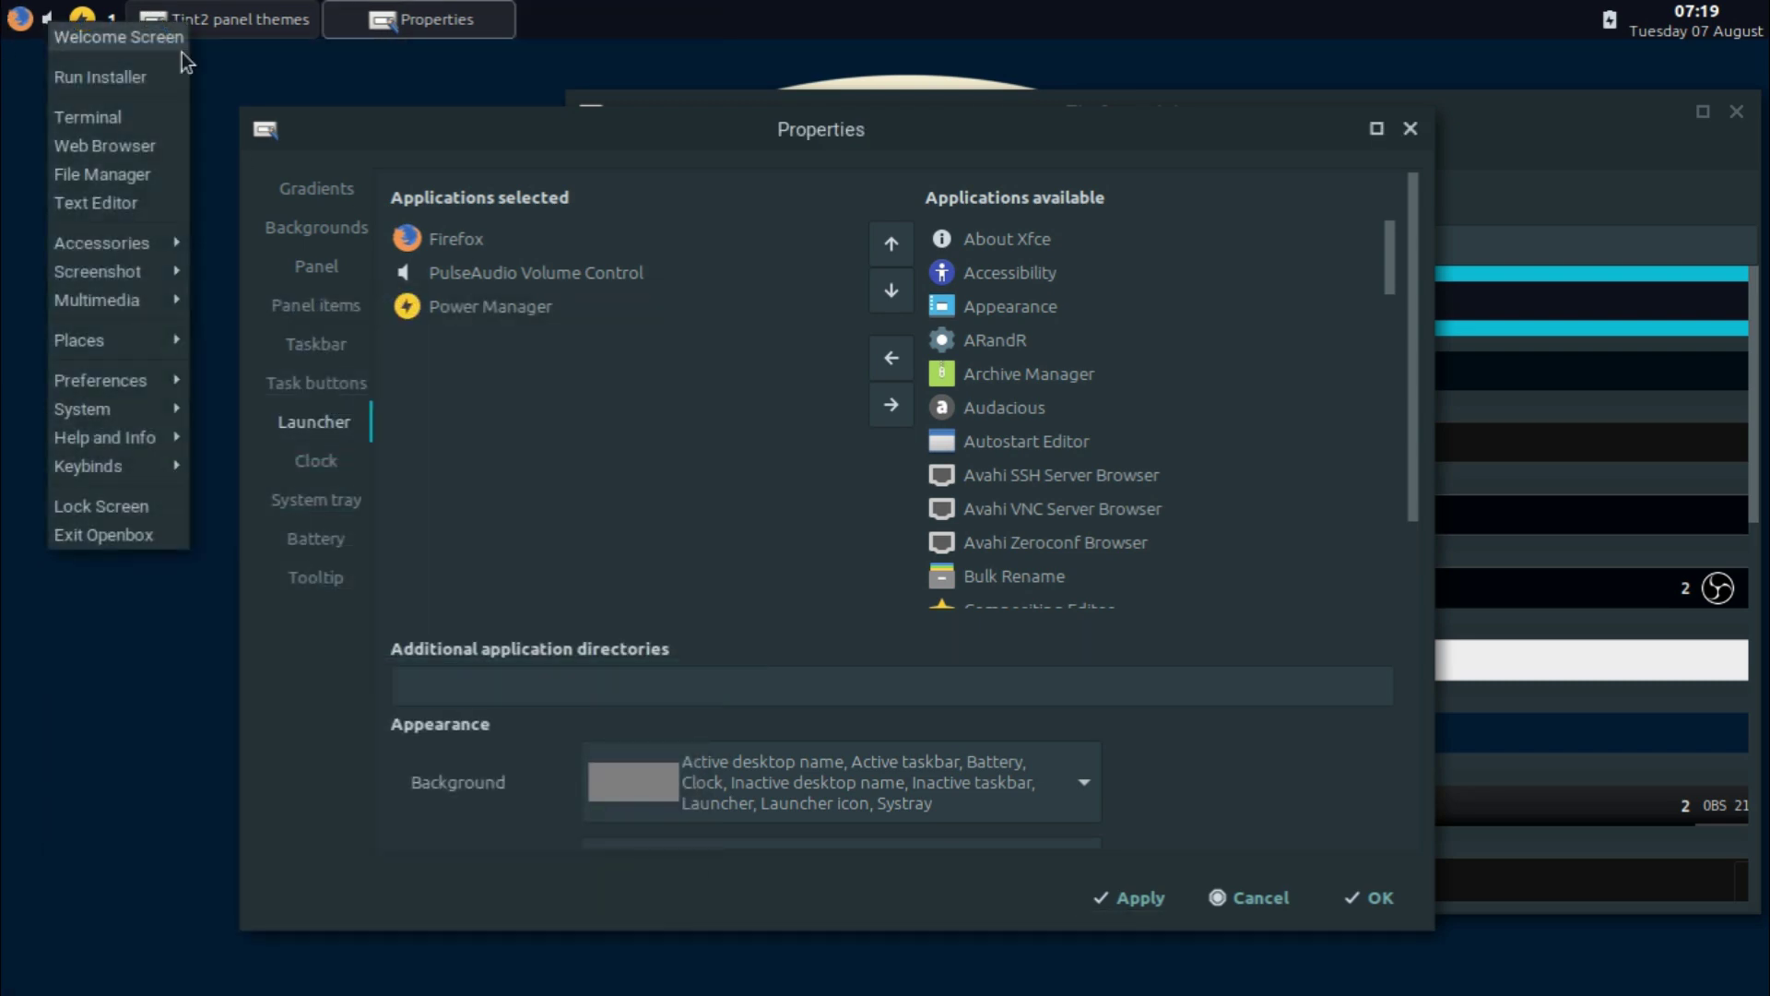
pyautogui.click(1514, 35)
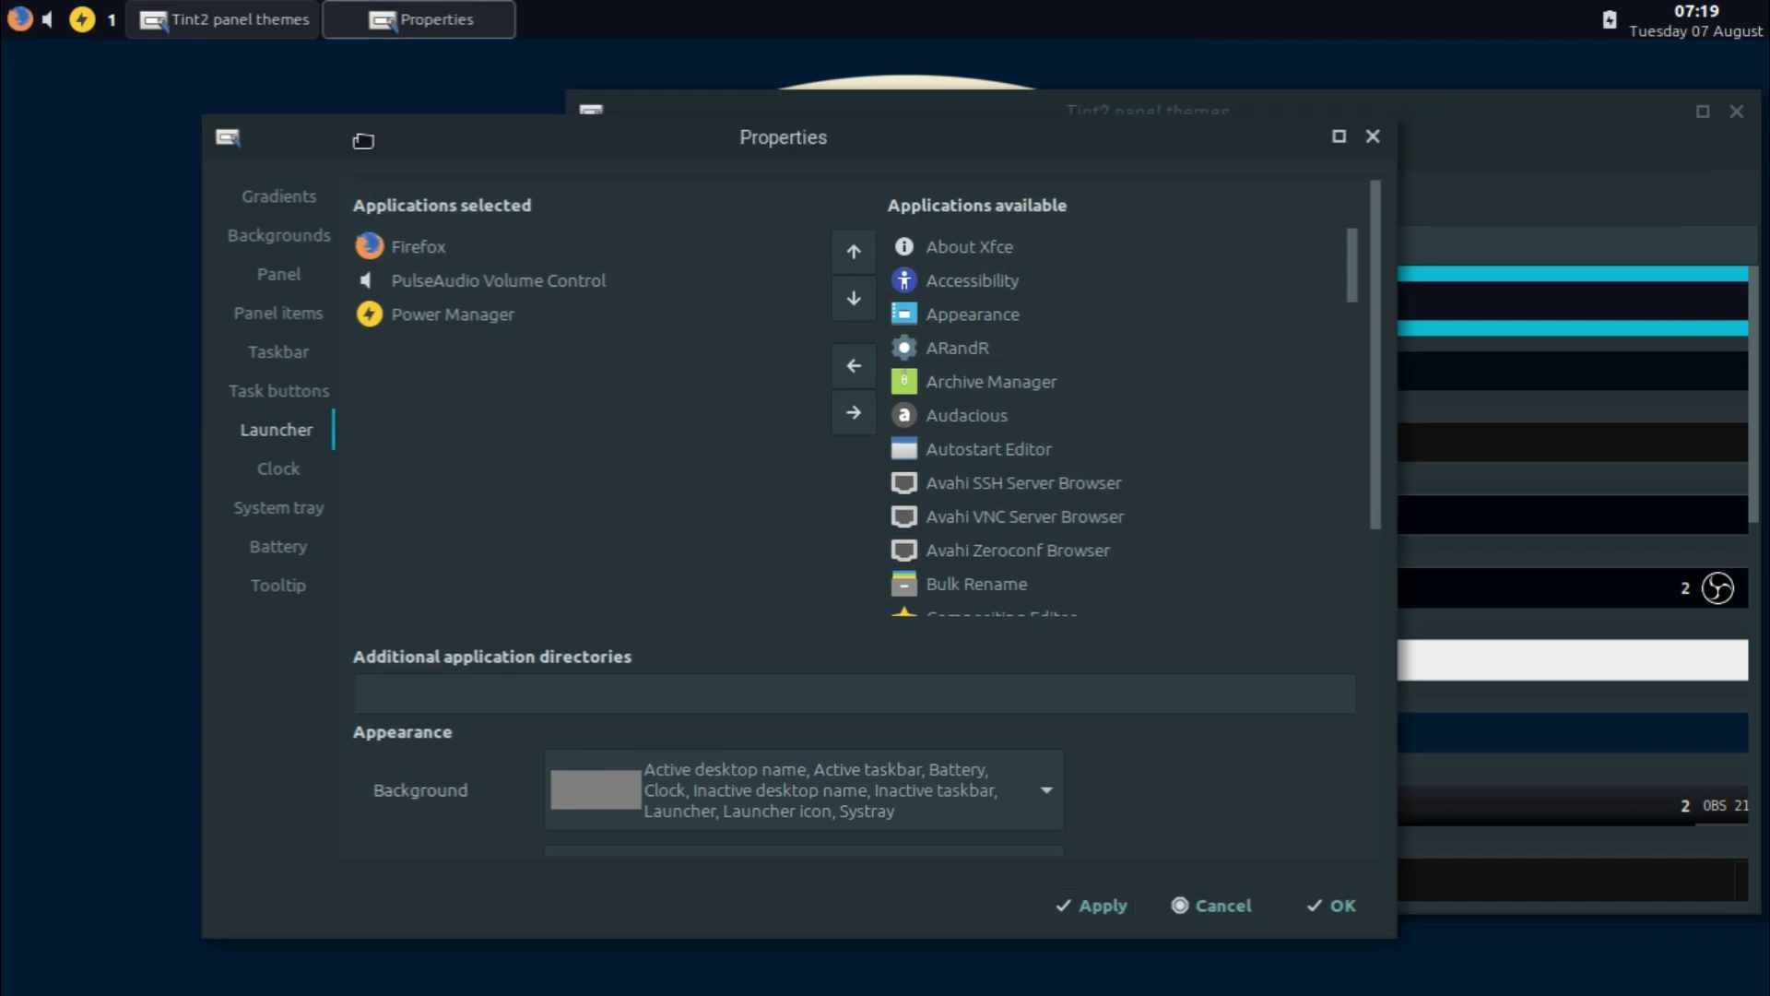
pyautogui.click(279, 393)
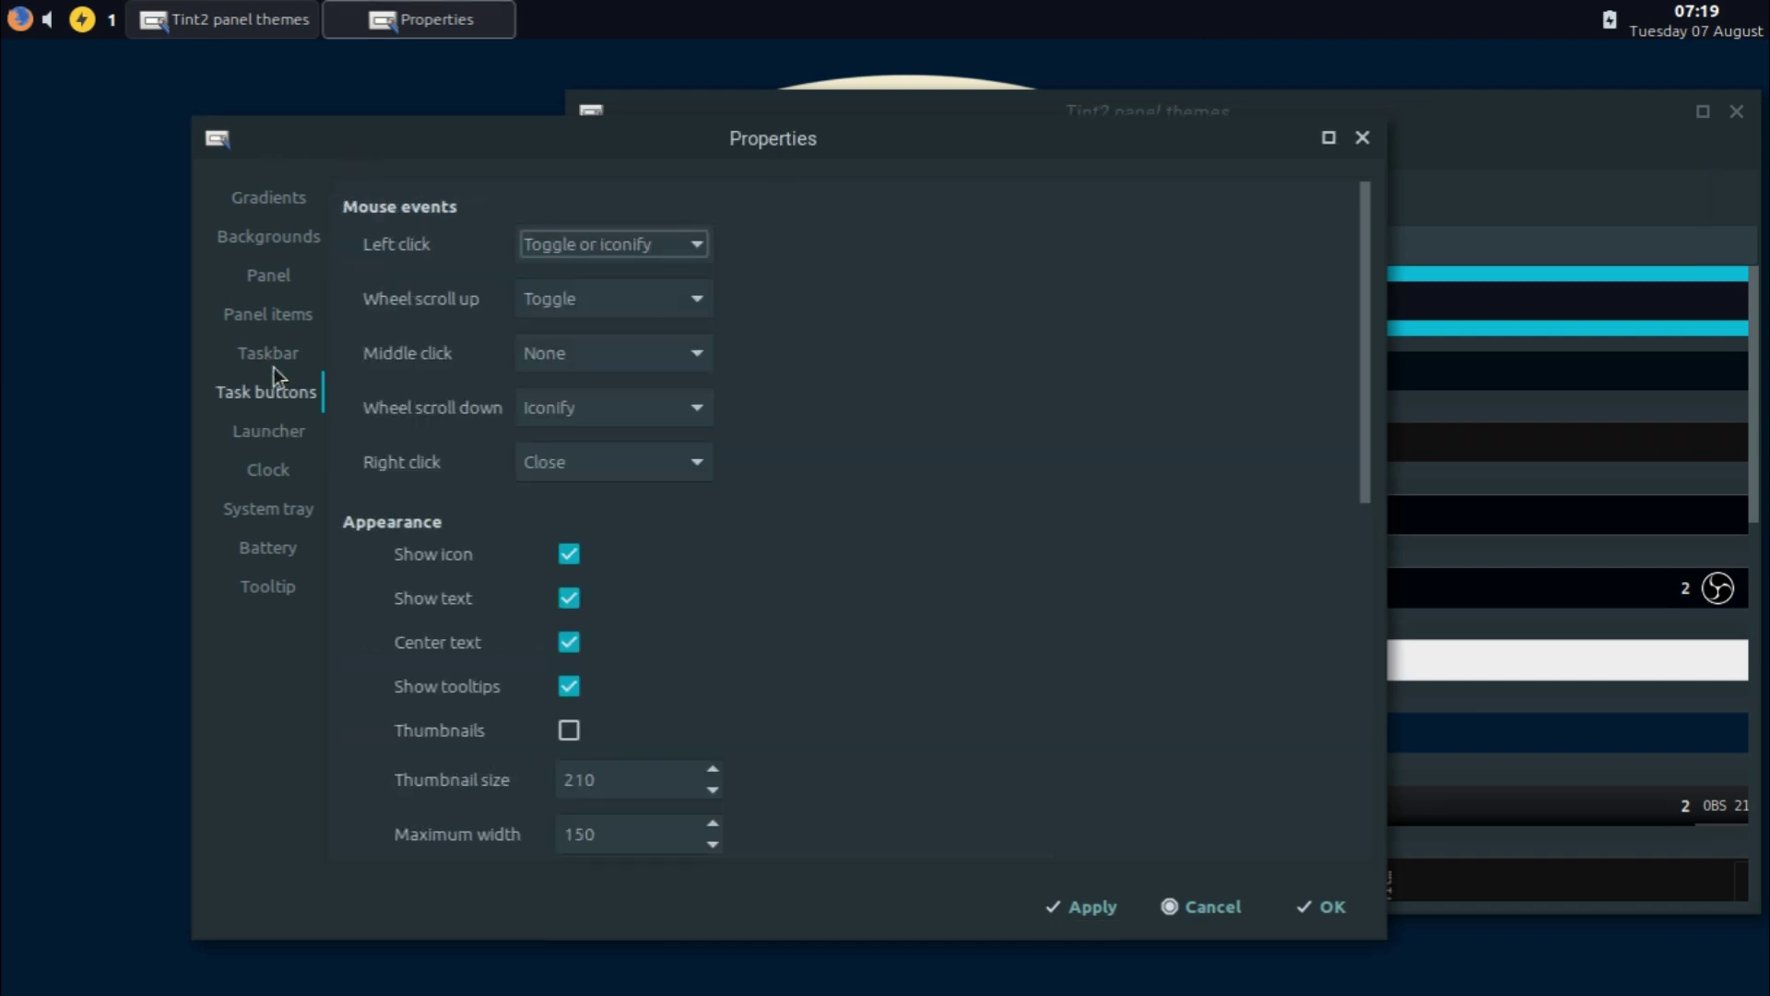
# Set the system tray icon size to 32 and apply the change.
pyautogui.click(287, 439)
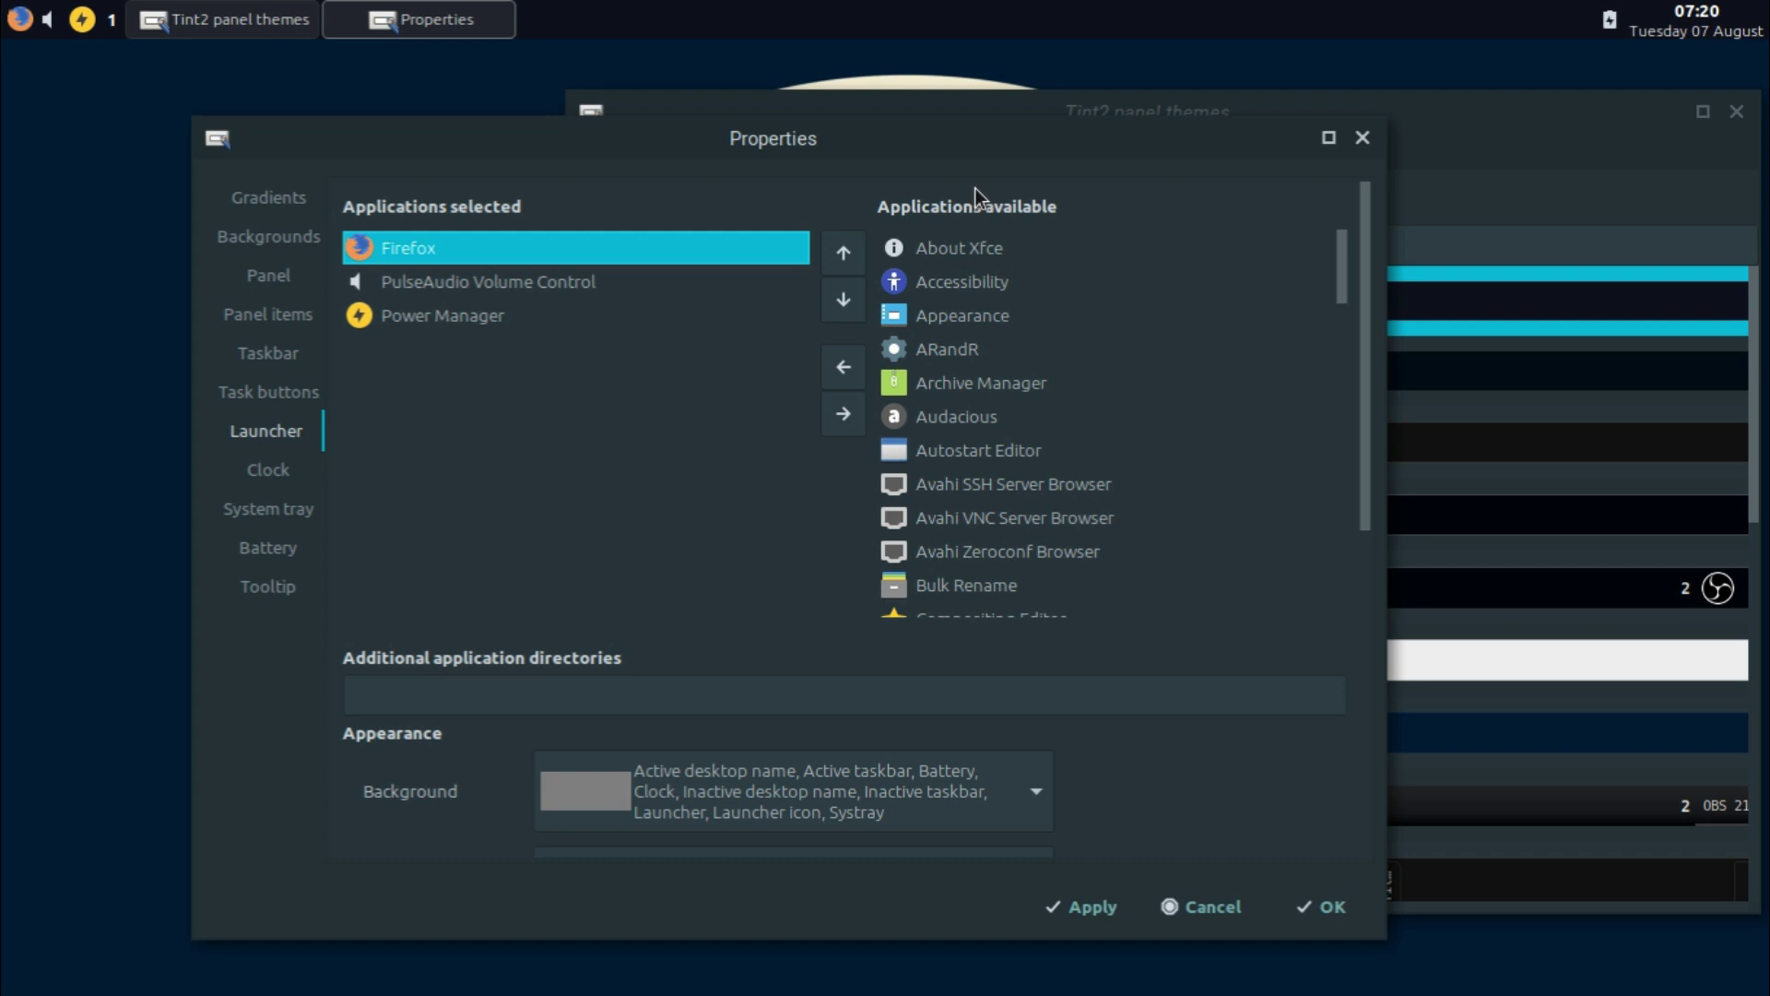
pyautogui.click(281, 515)
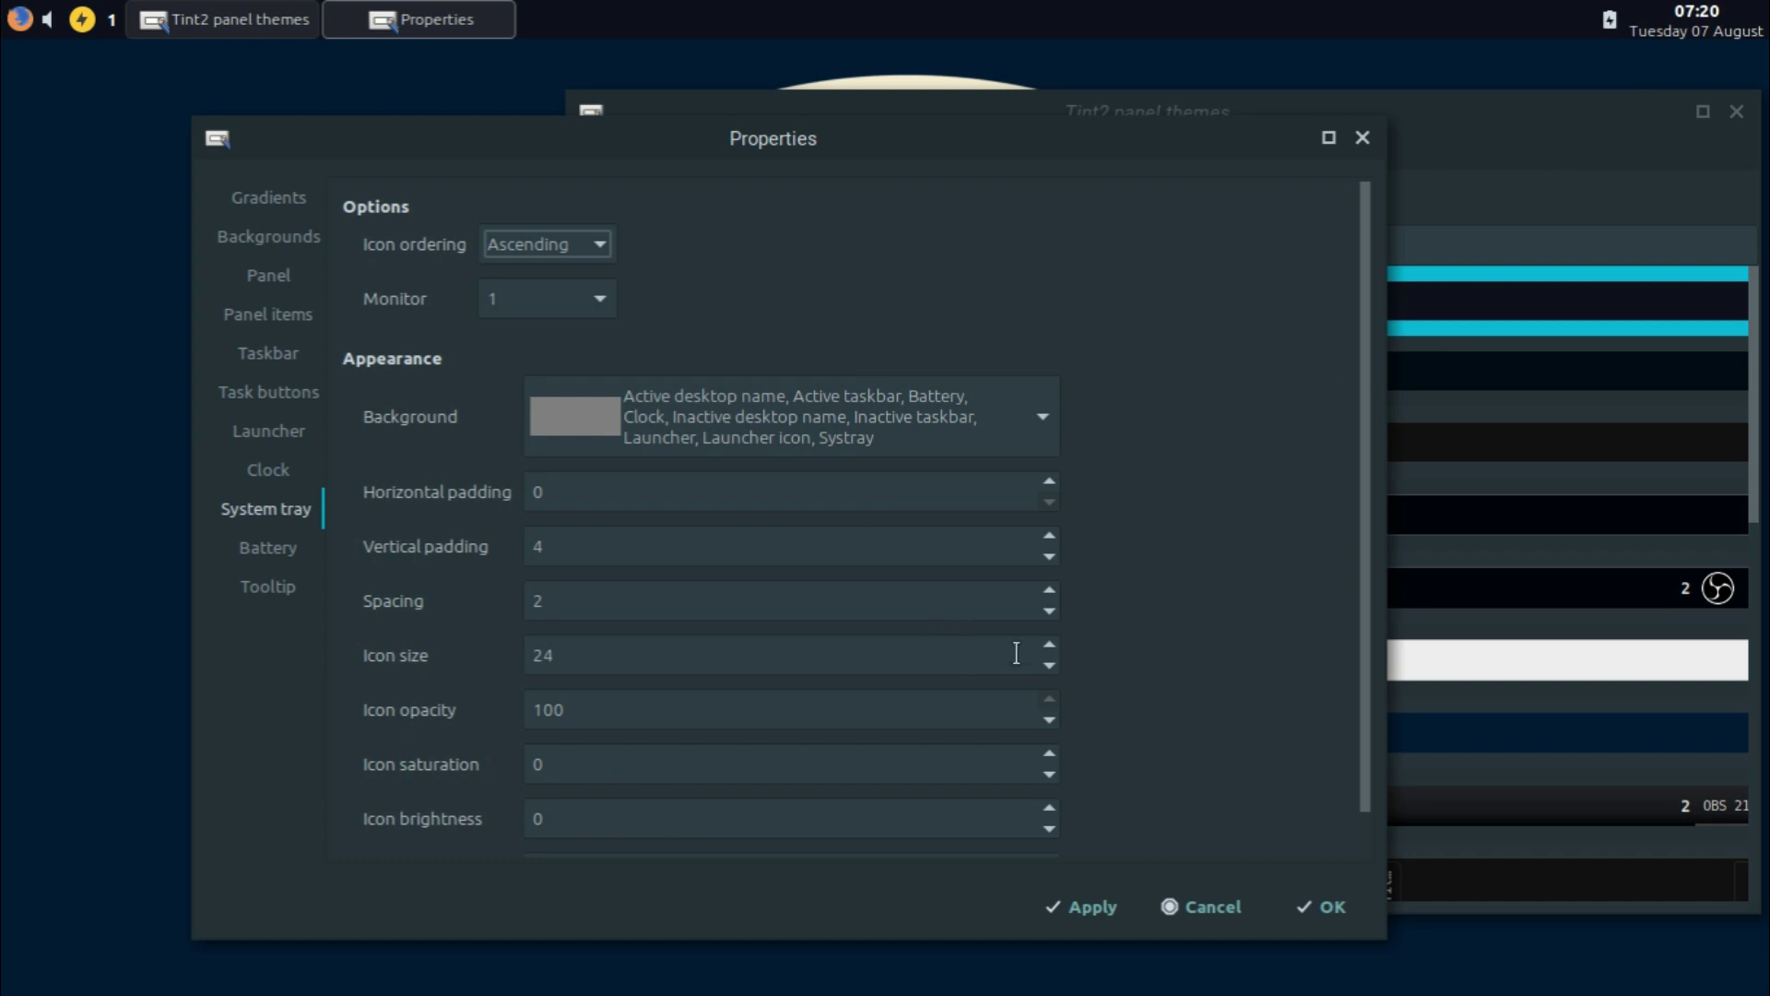
pyautogui.scroll(-8, 1056, 667)
pyautogui.click(1107, 906)
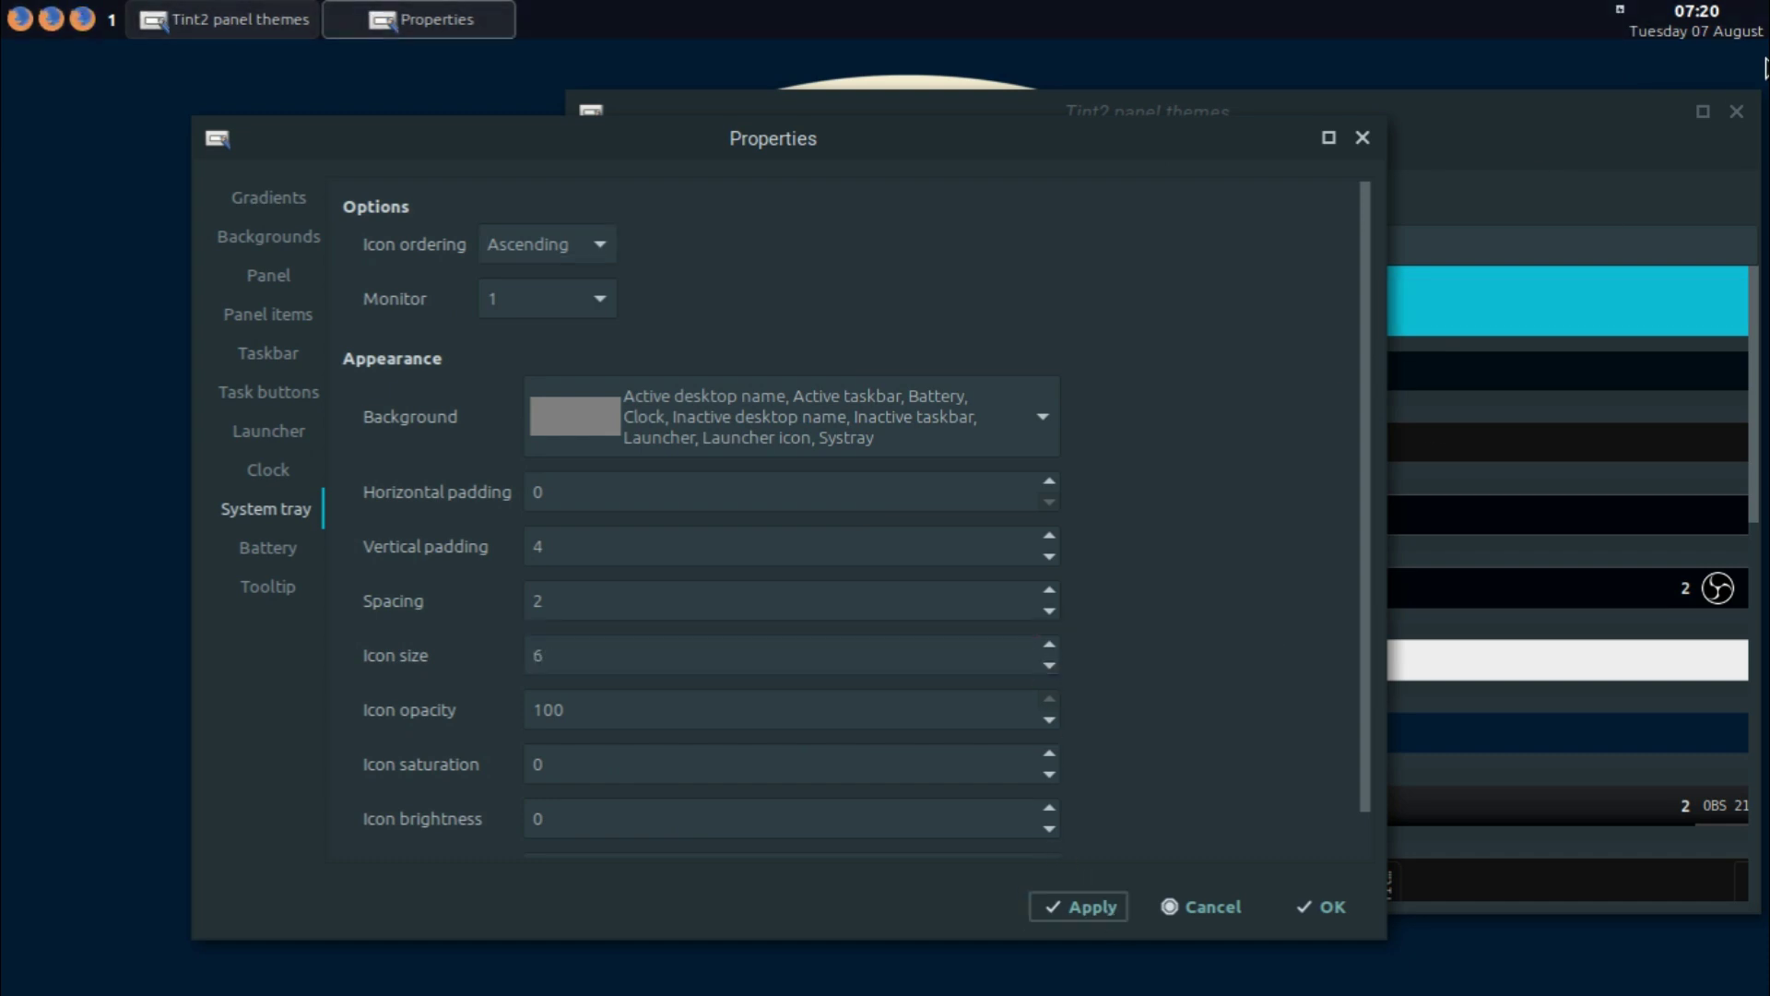
pyautogui.doubleClick(1000, 647)
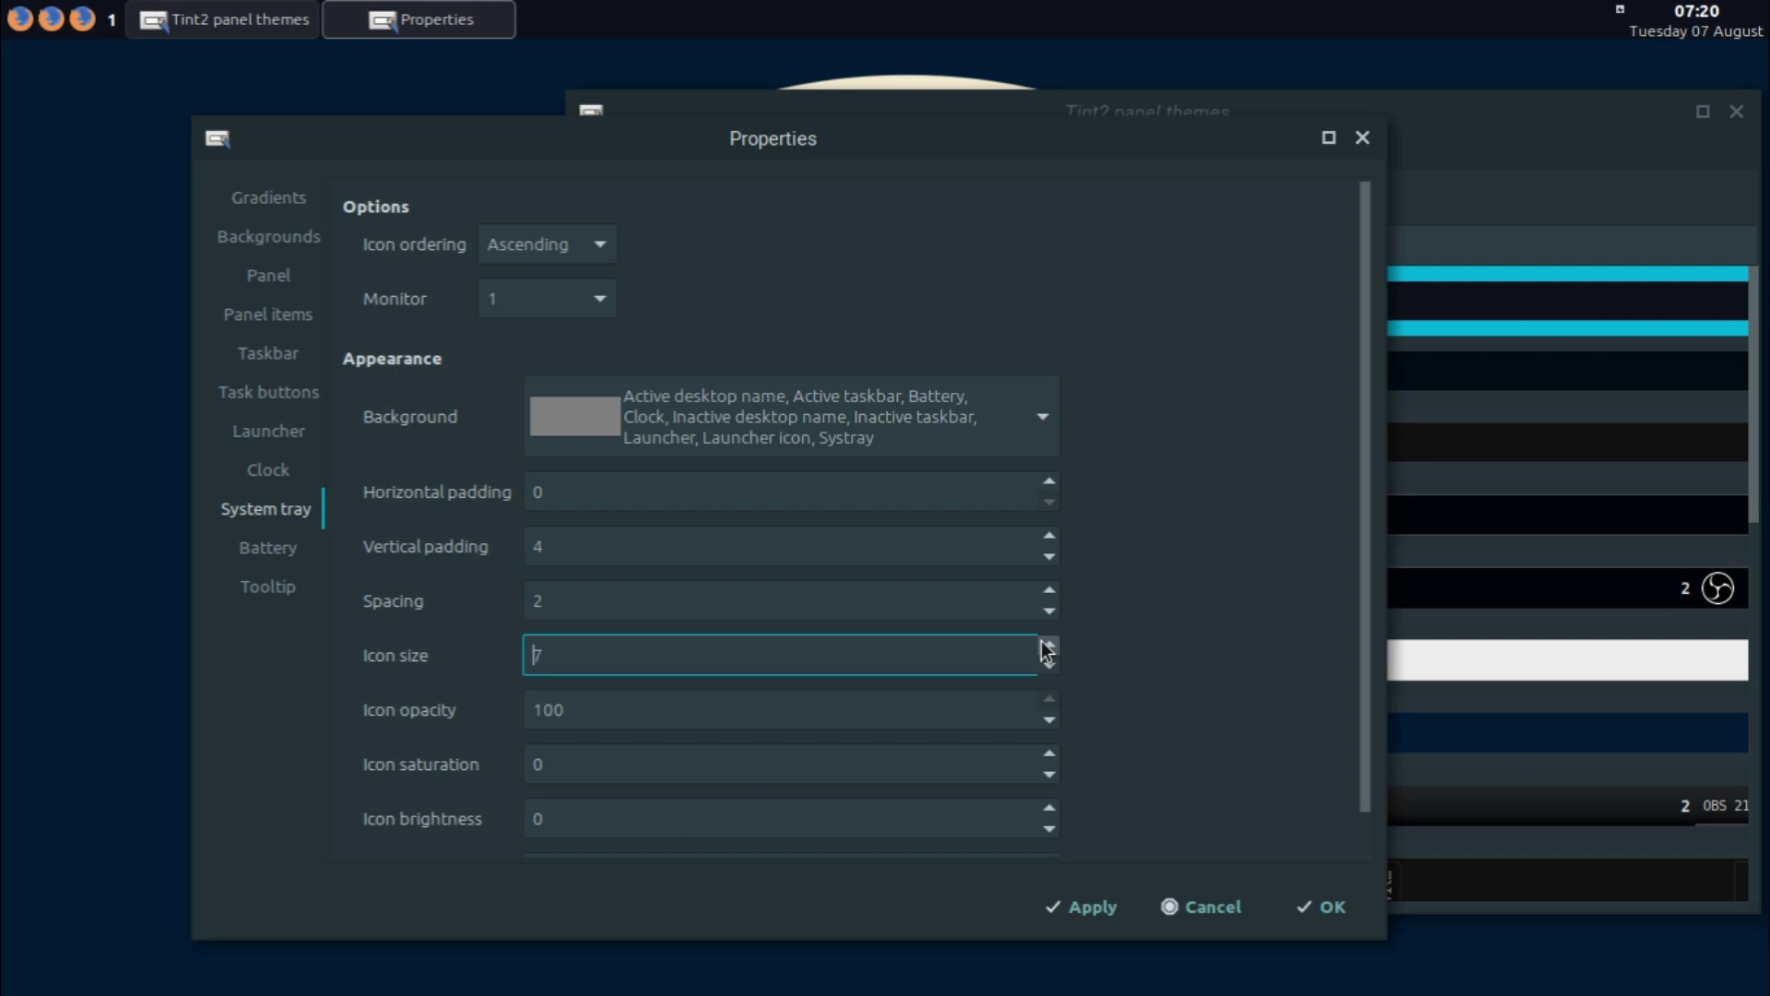
pyautogui.write('32')
pyautogui.click(1069, 905)
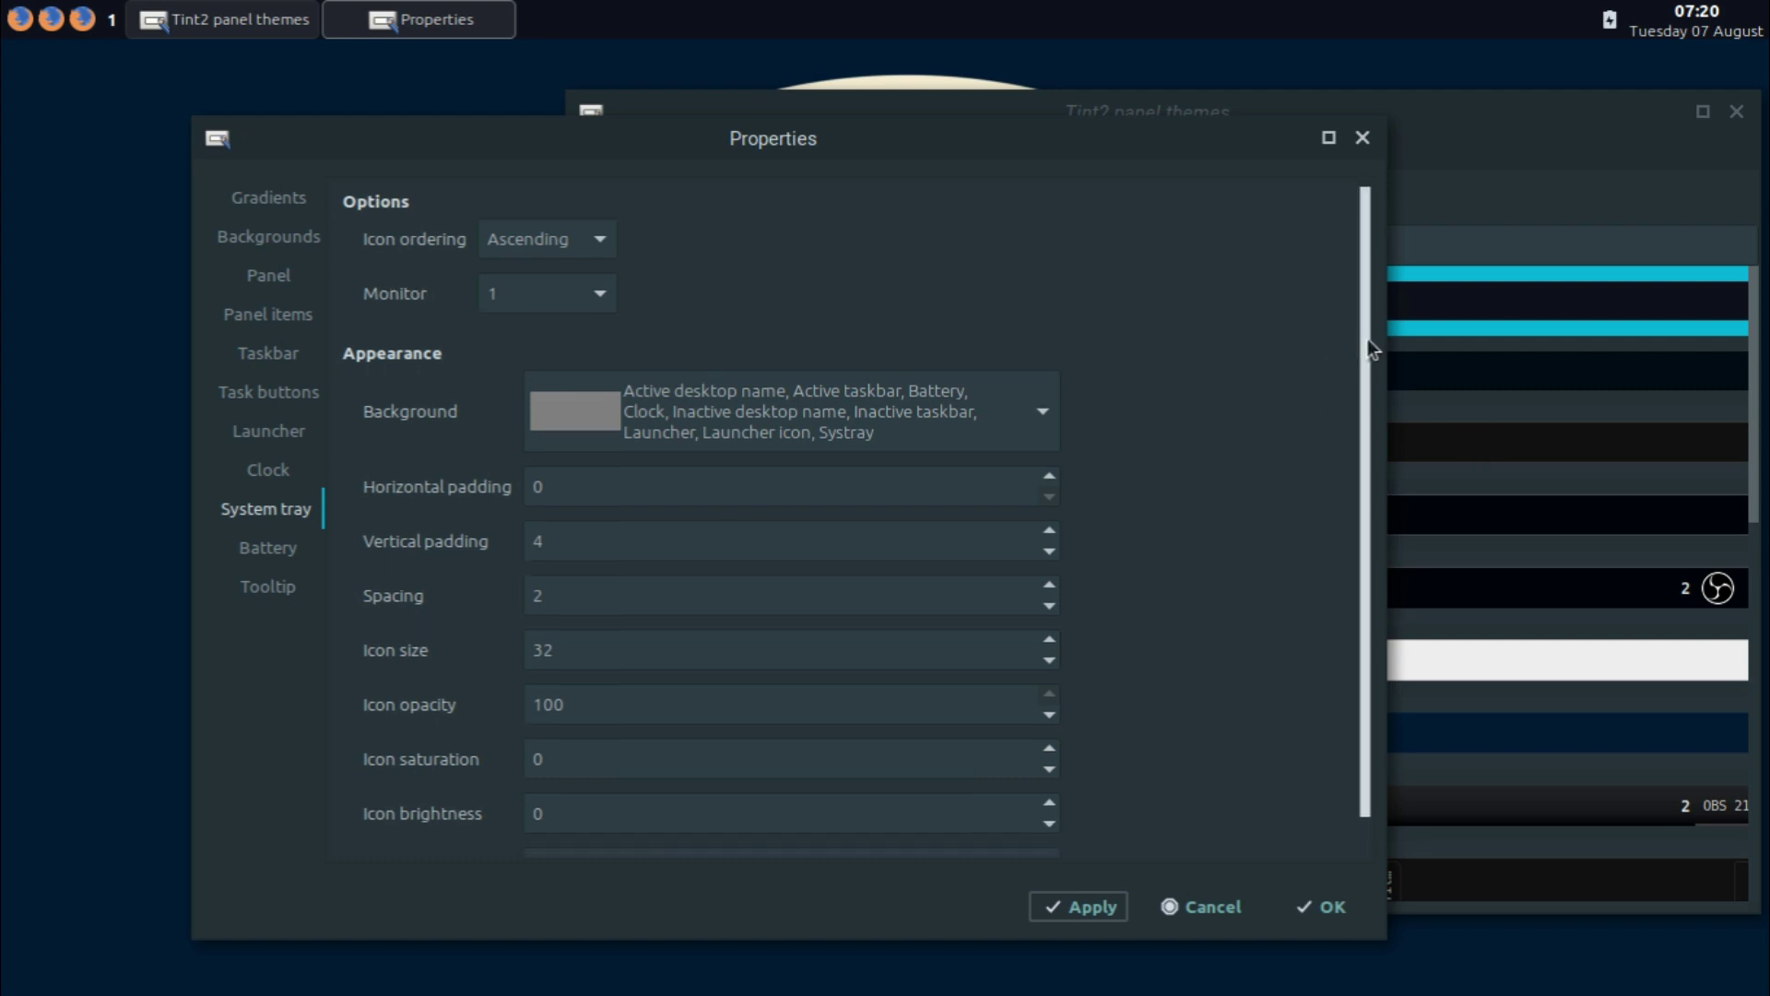
# Review the battery, taskbar, task button and launcher pages, ending on the panel geometry.
pyautogui.scroll(-1, 1368, 339)
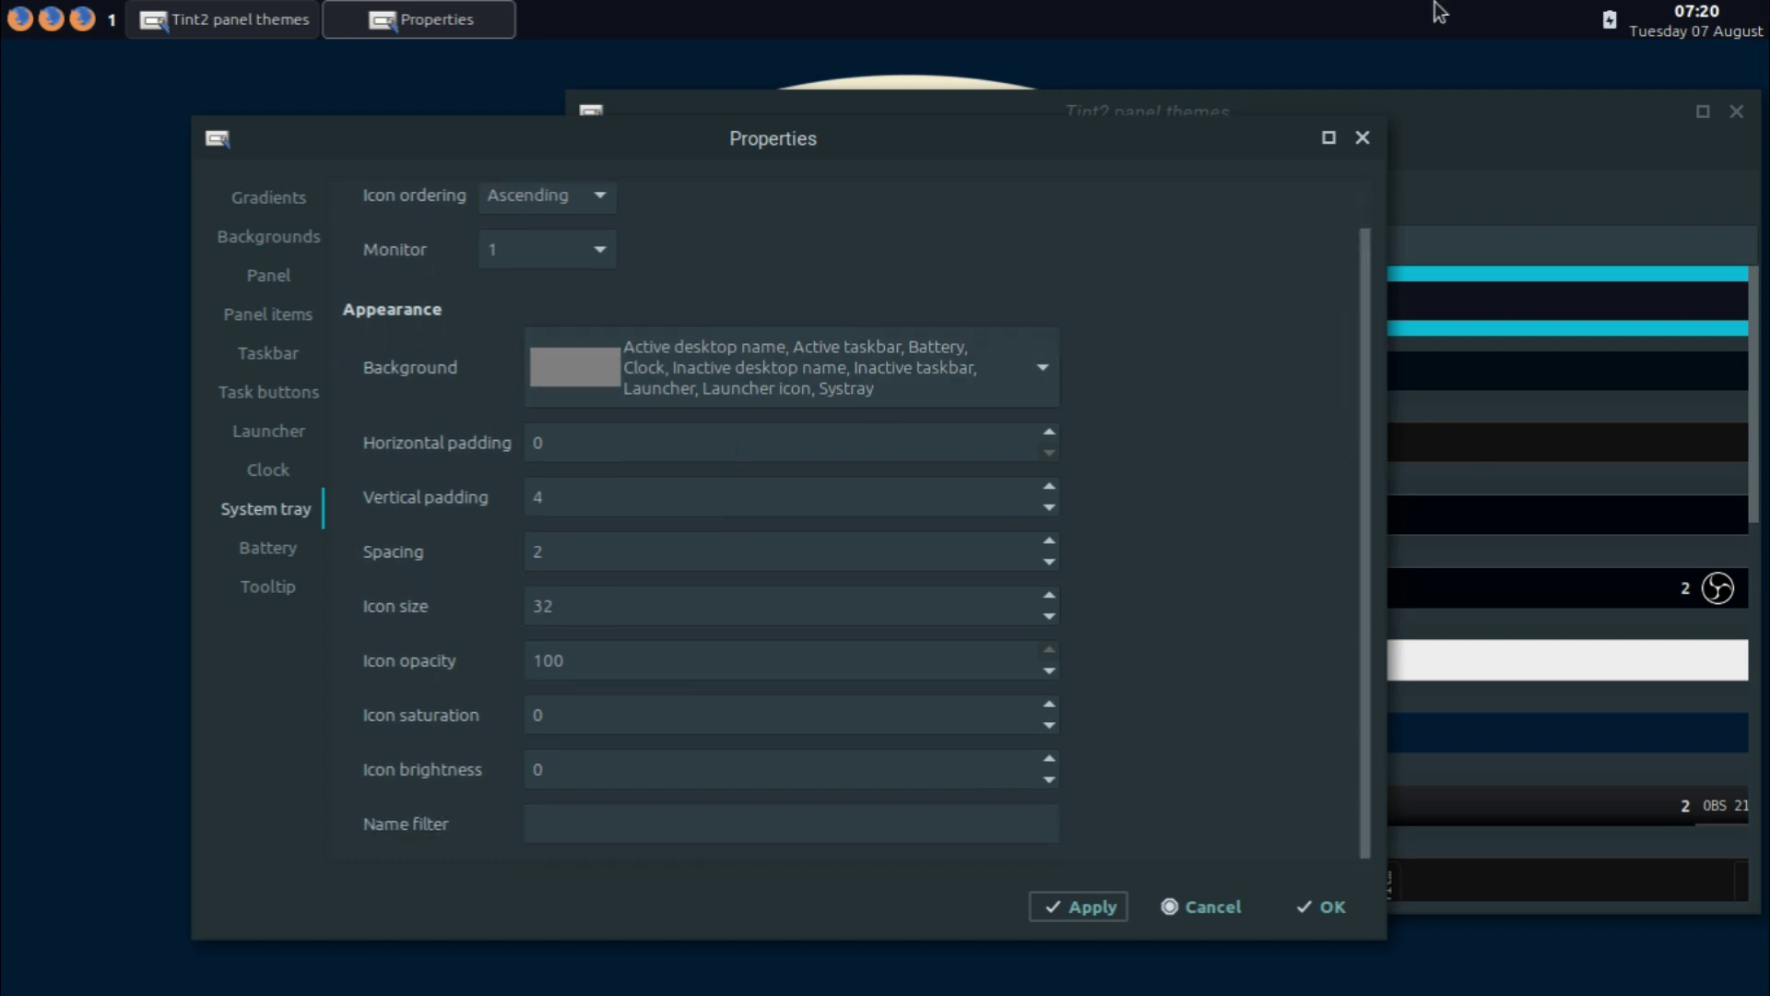
pyautogui.click(260, 548)
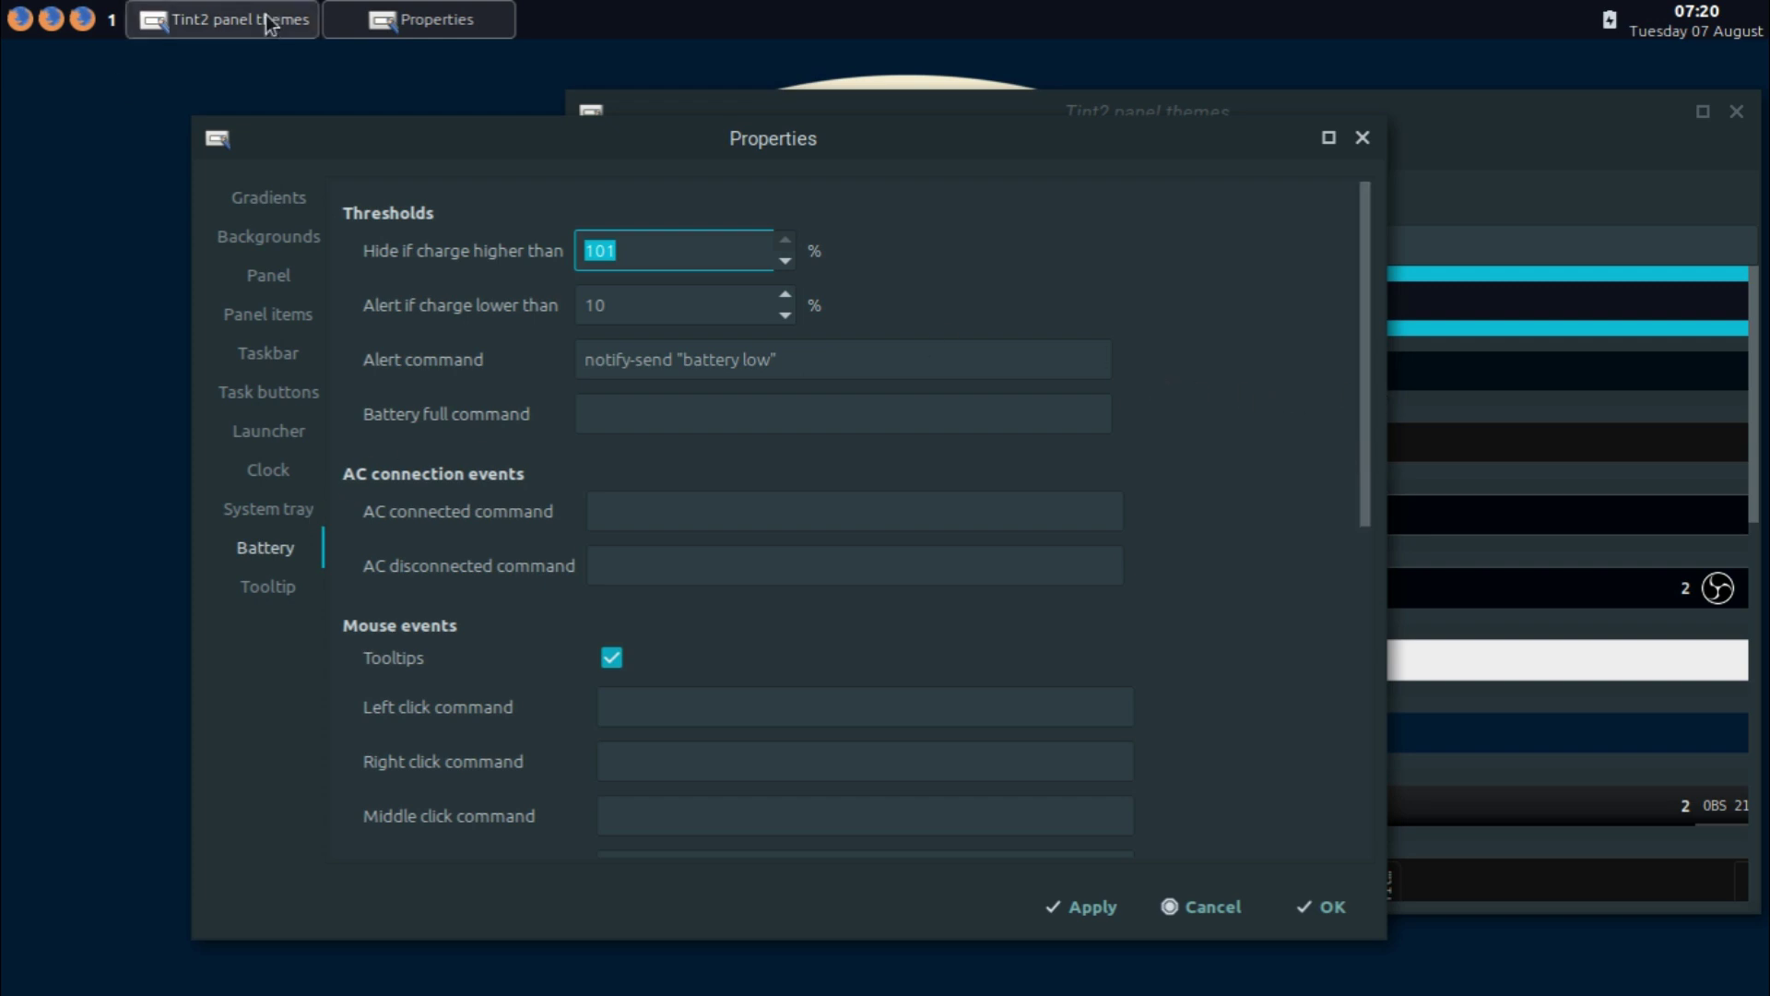
pyautogui.click(236, 367)
pyautogui.click(249, 396)
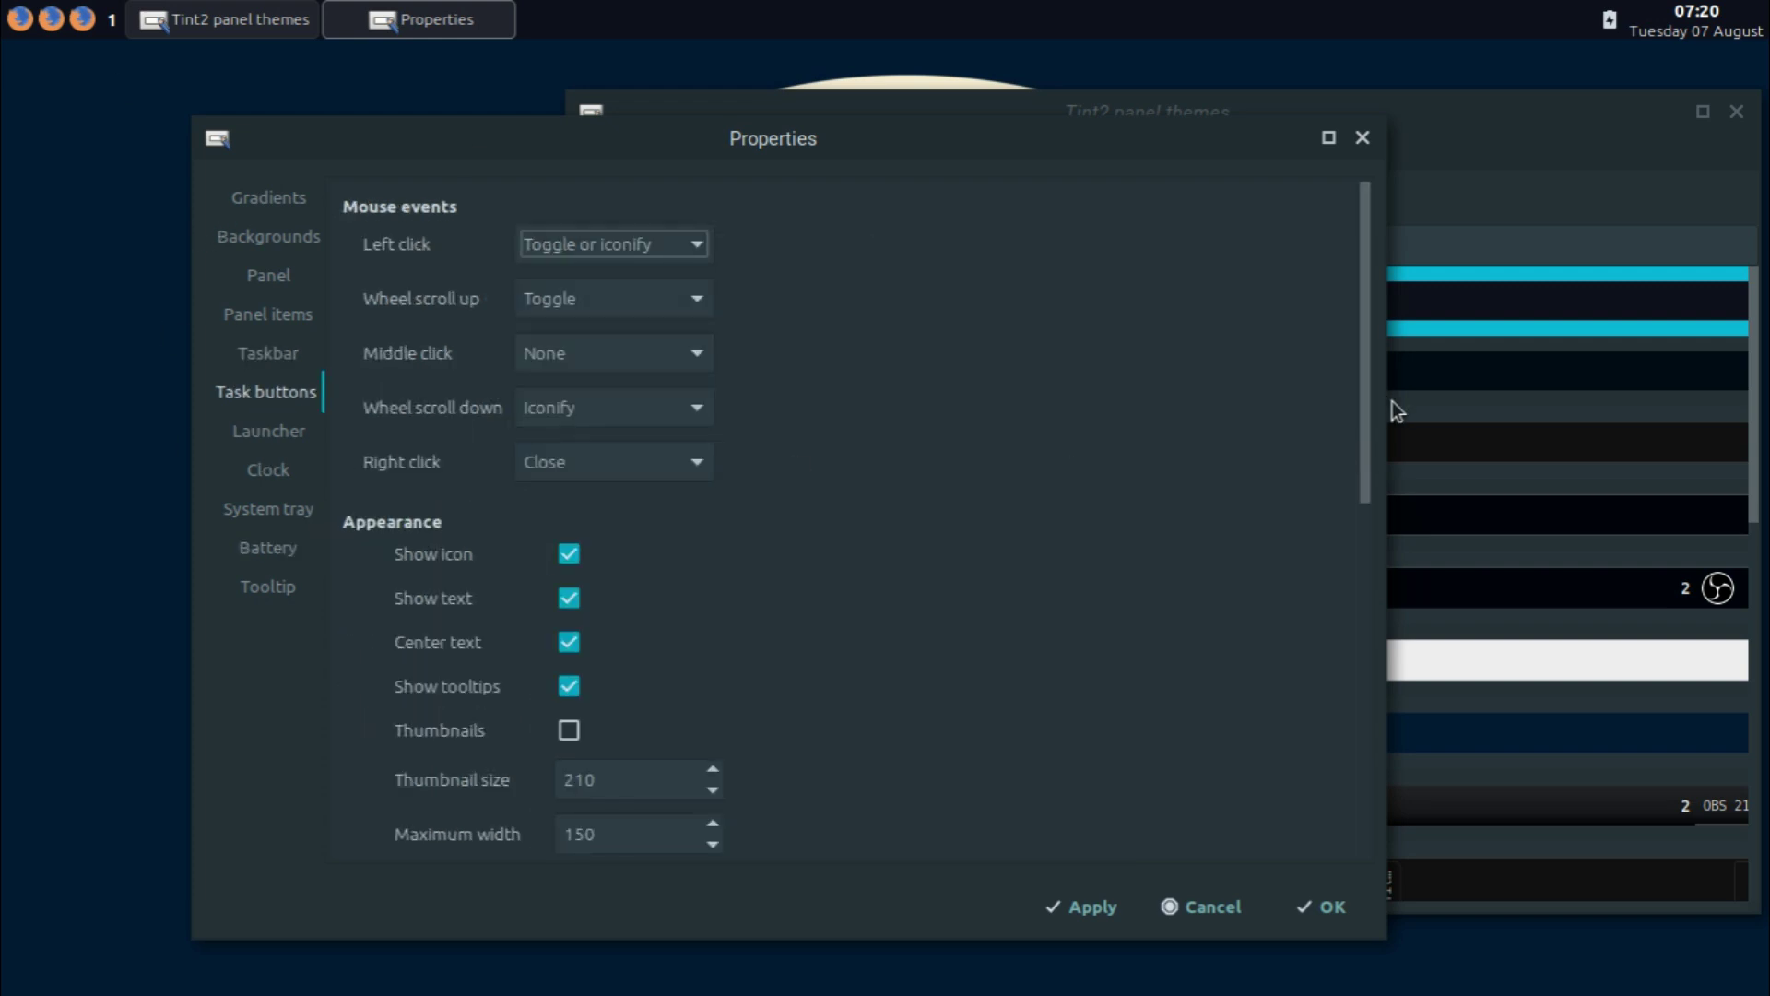
pyautogui.moveTo(1361, 450); pyautogui.dragTo(1361, 817)
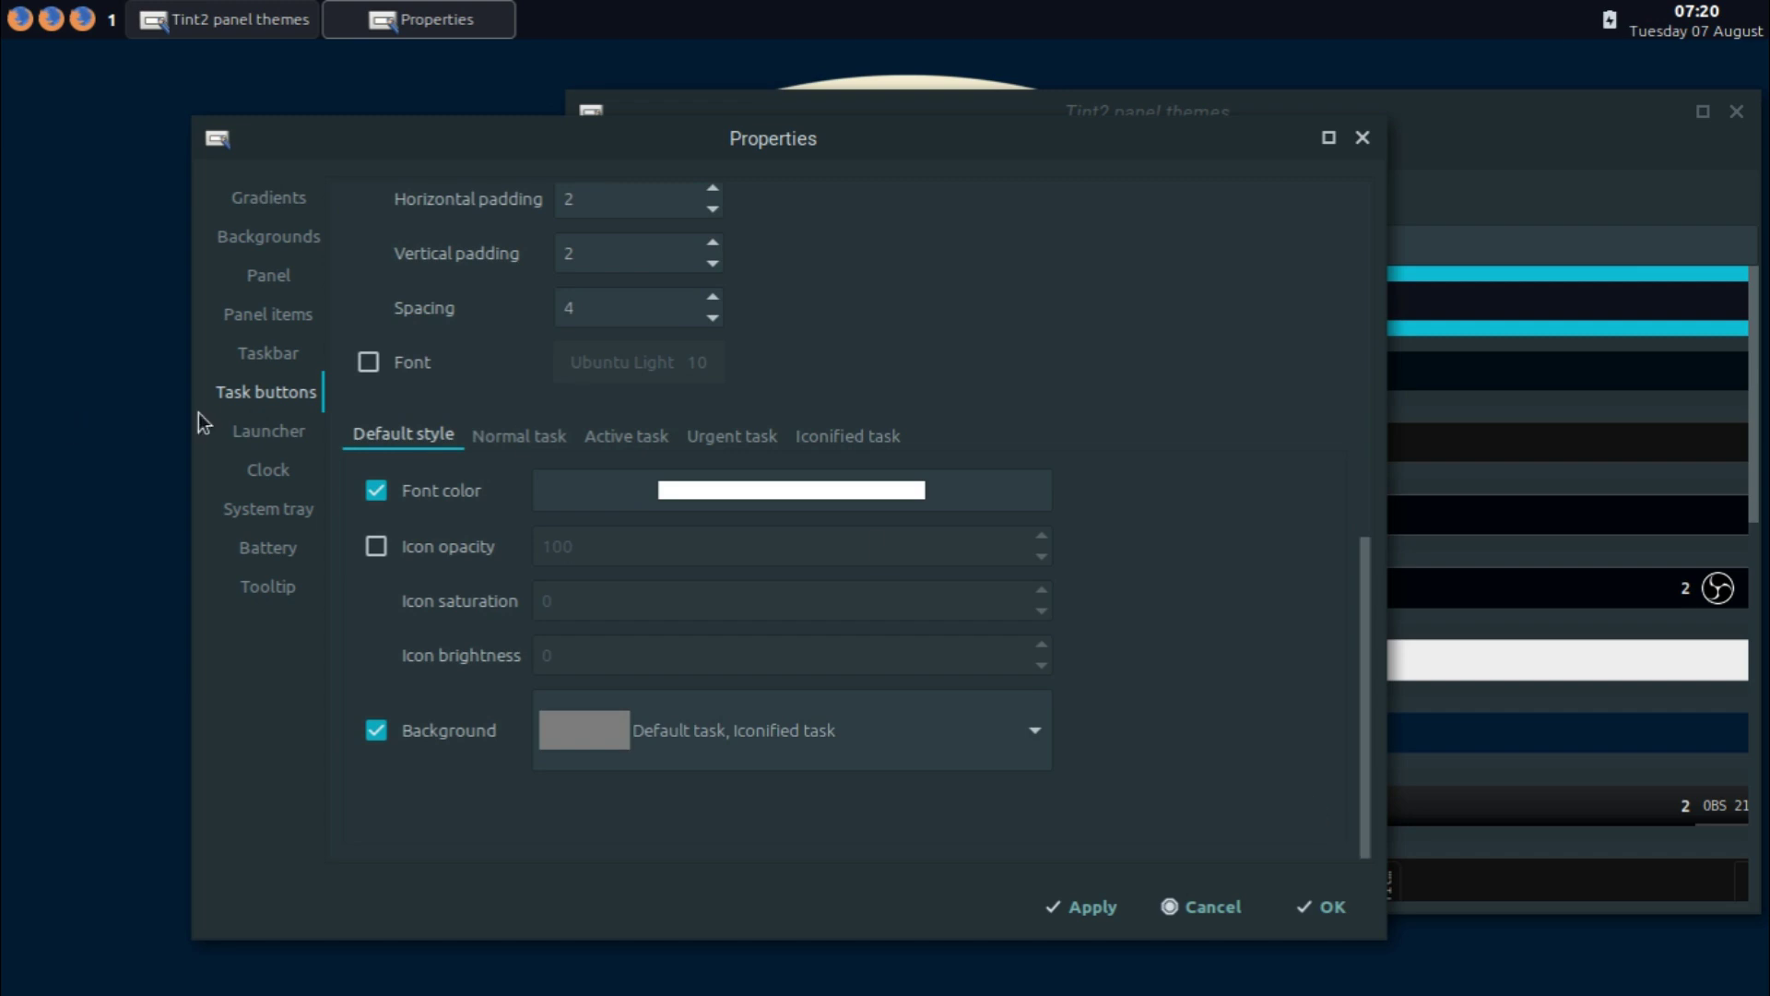
pyautogui.click(235, 428)
pyautogui.click(262, 270)
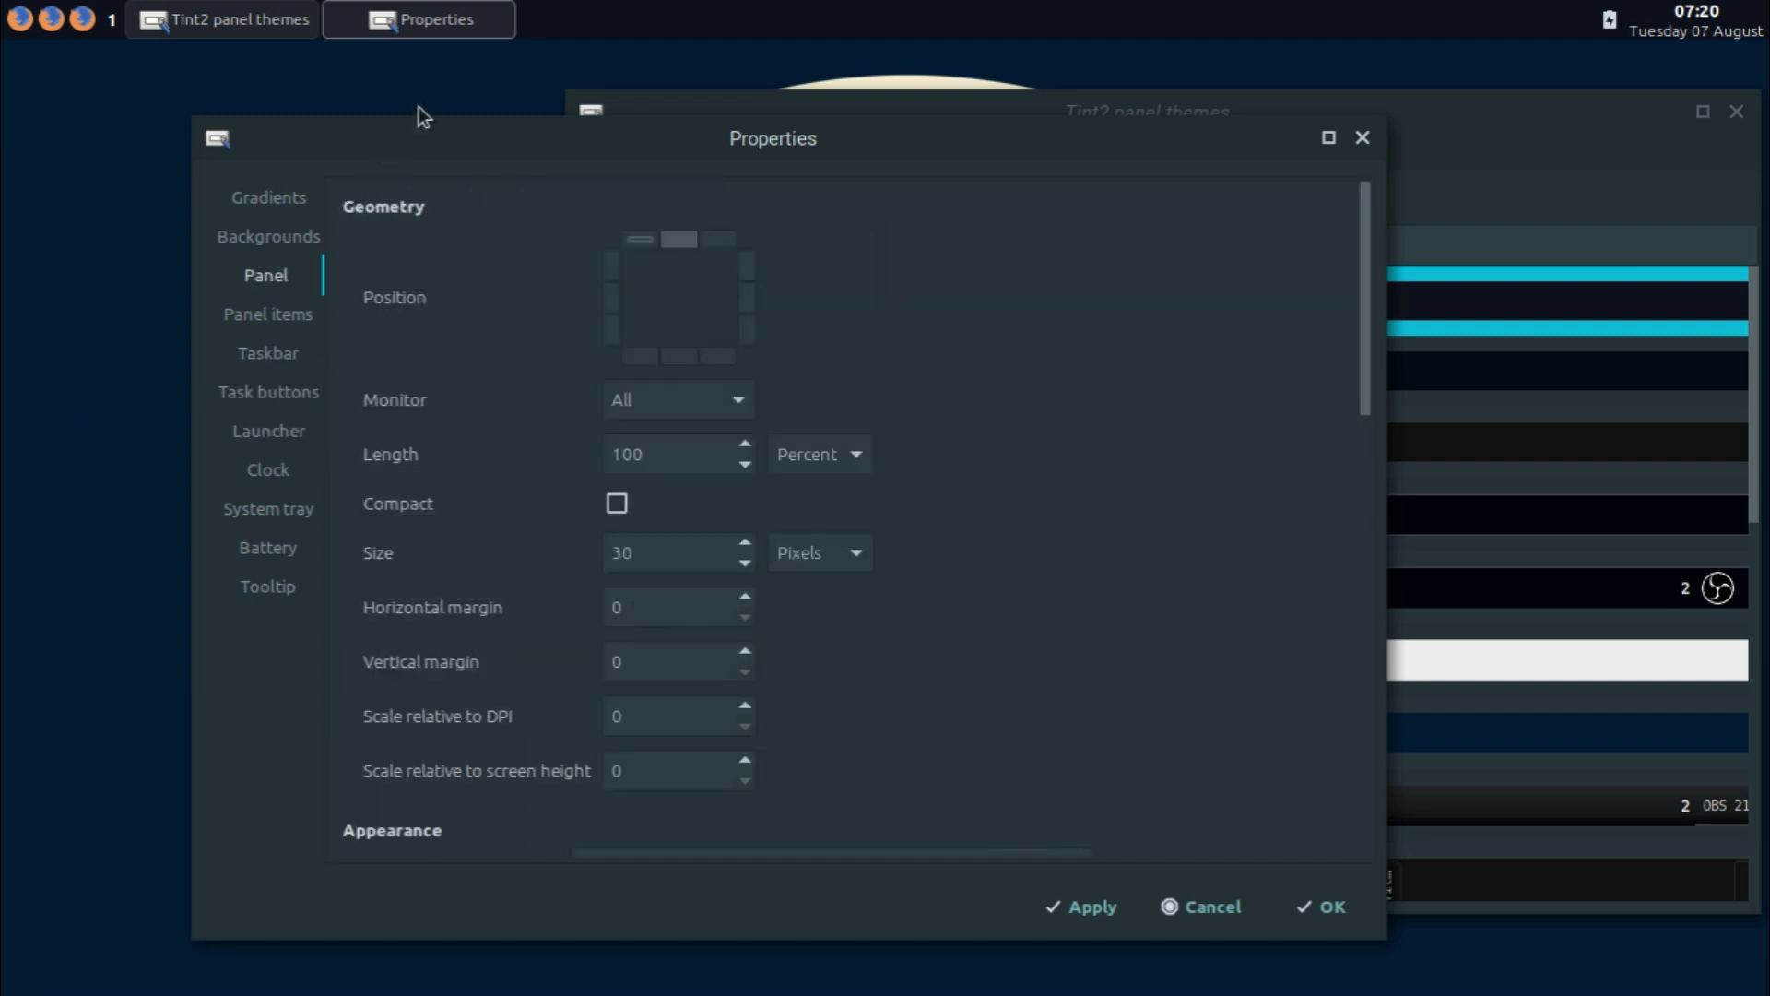
# Close the panel properties and select the horizontal-icon-only theme in the themes window.
pyautogui.click(1362, 138)
pyautogui.moveTo(1310, 124); pyautogui.dragTo(991, 96)
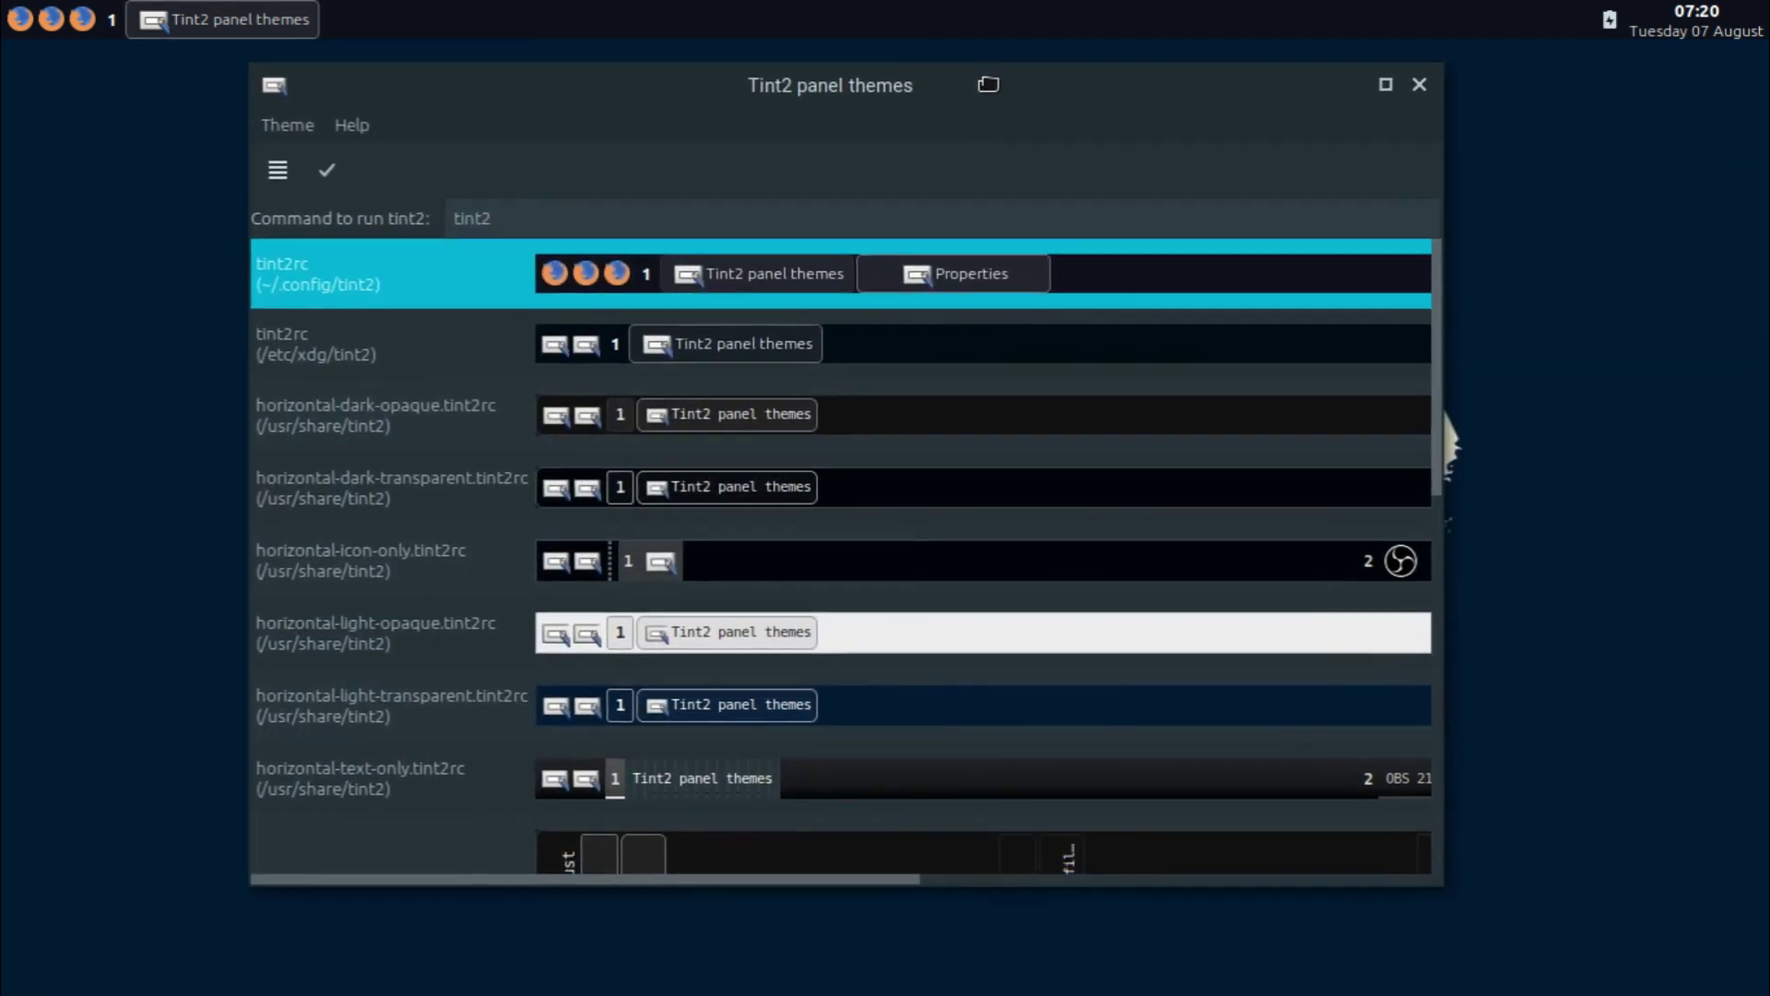
pyautogui.click(1420, 575)
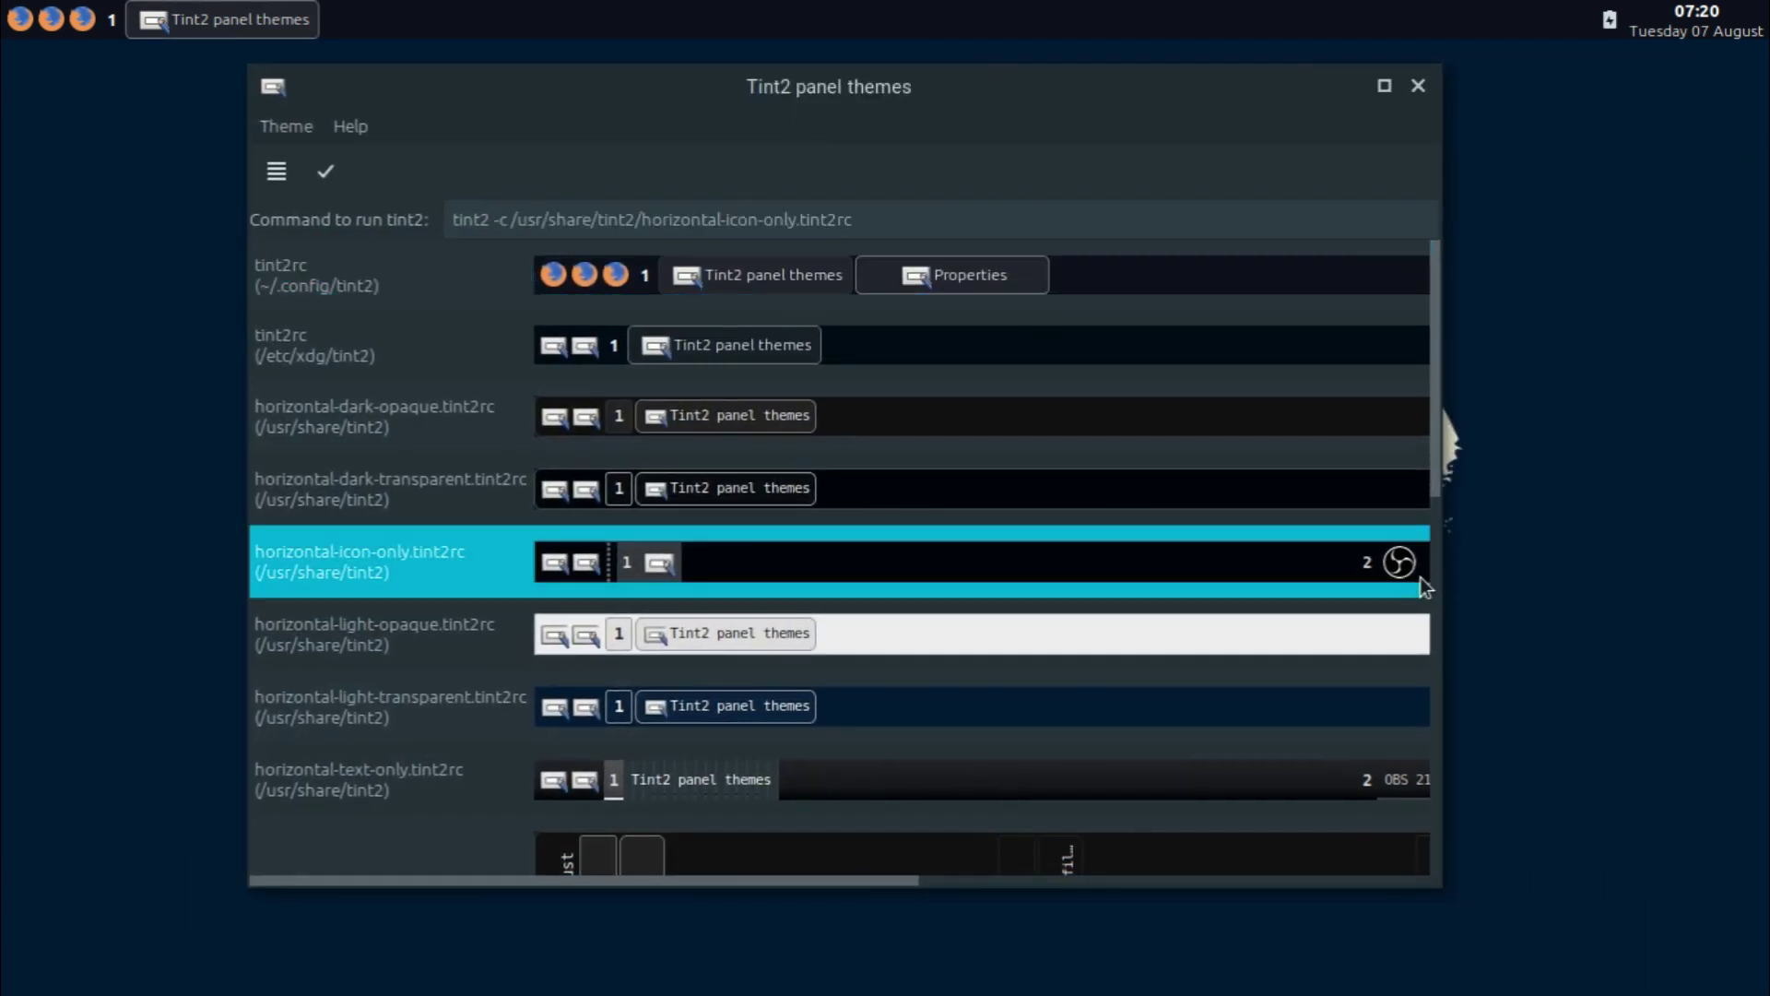
pyautogui.moveTo(1433, 579); pyautogui.dragTo(1477, 131)
# Test the panel's power manager and volume control launchers, then close the volume window.
pyautogui.click(51, 18)
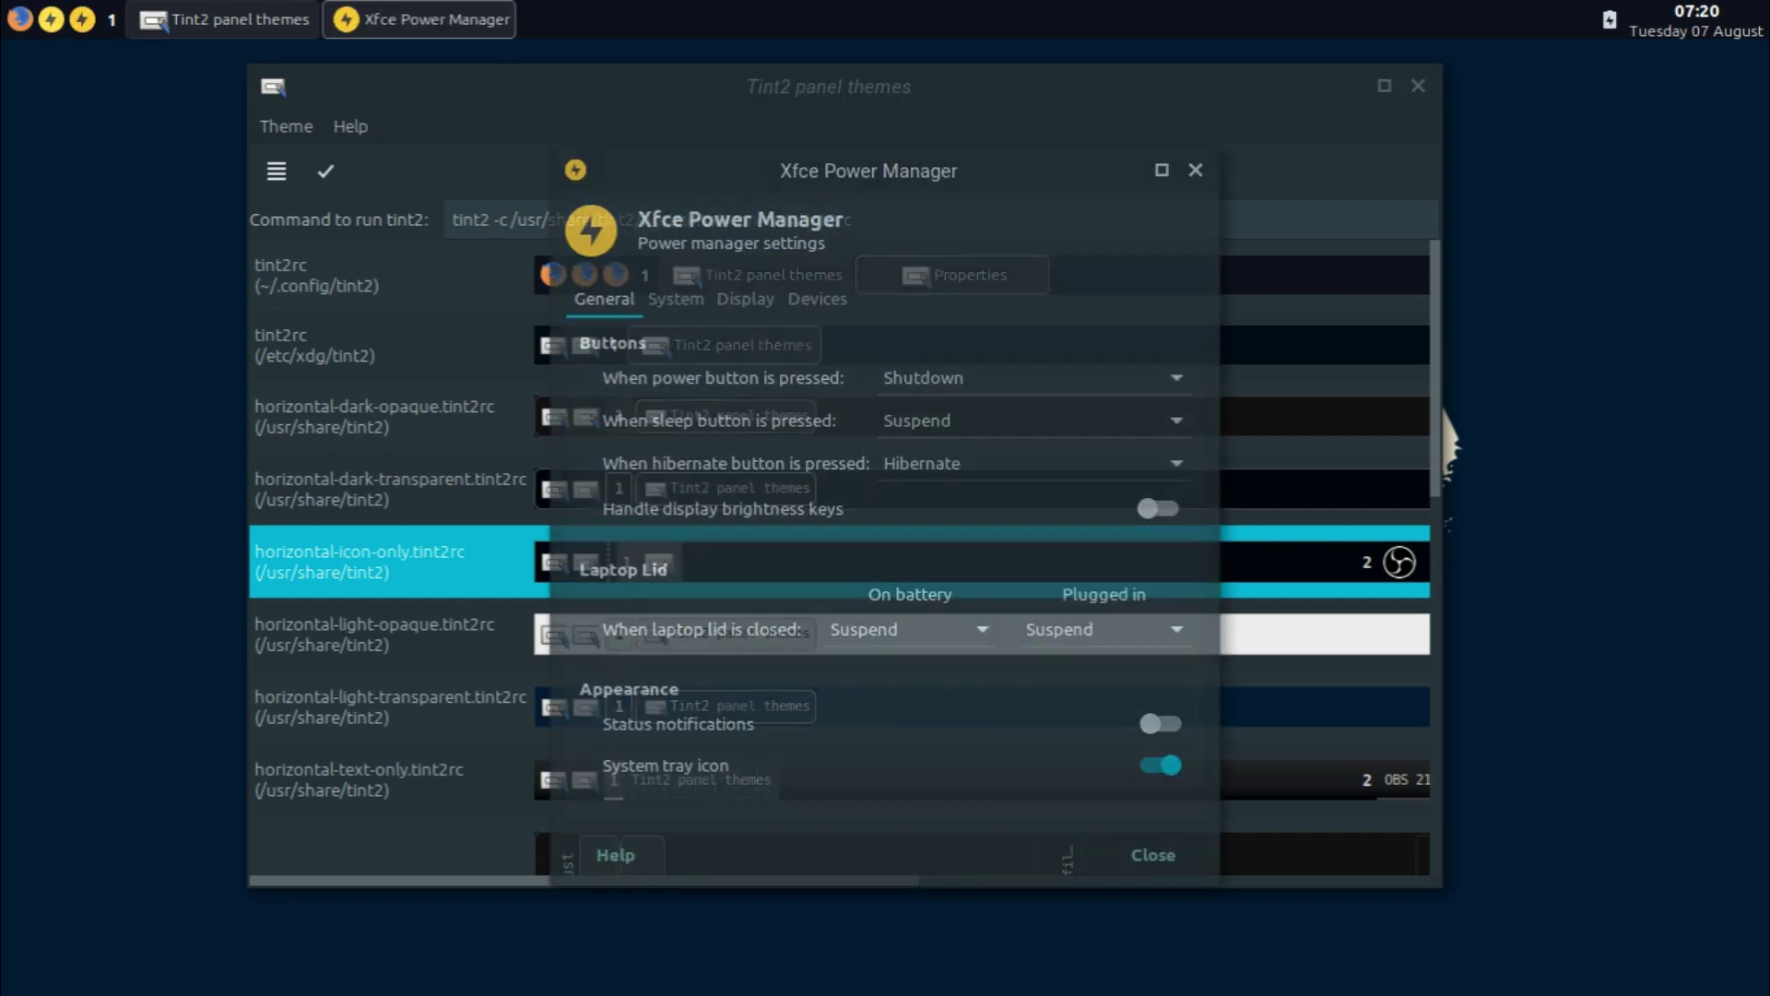
pyautogui.click(1196, 170)
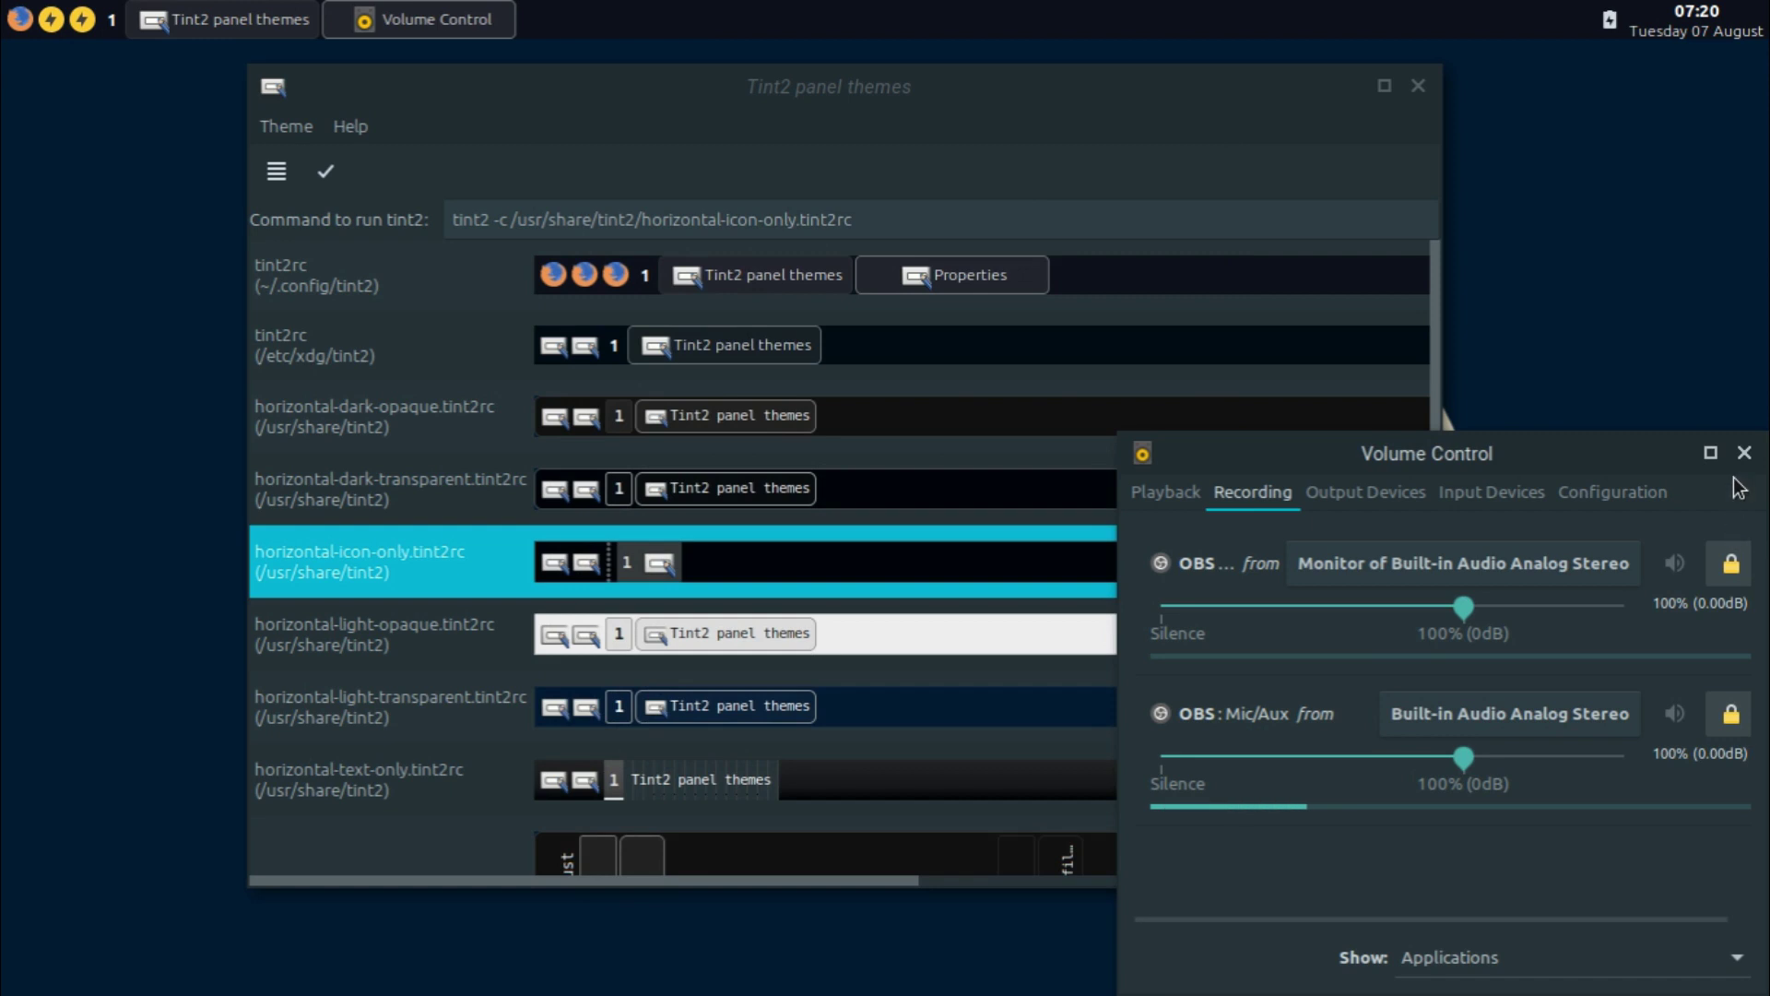
pyautogui.click(1745, 452)
pyautogui.moveTo(418, 85); pyautogui.dragTo(441, 153)
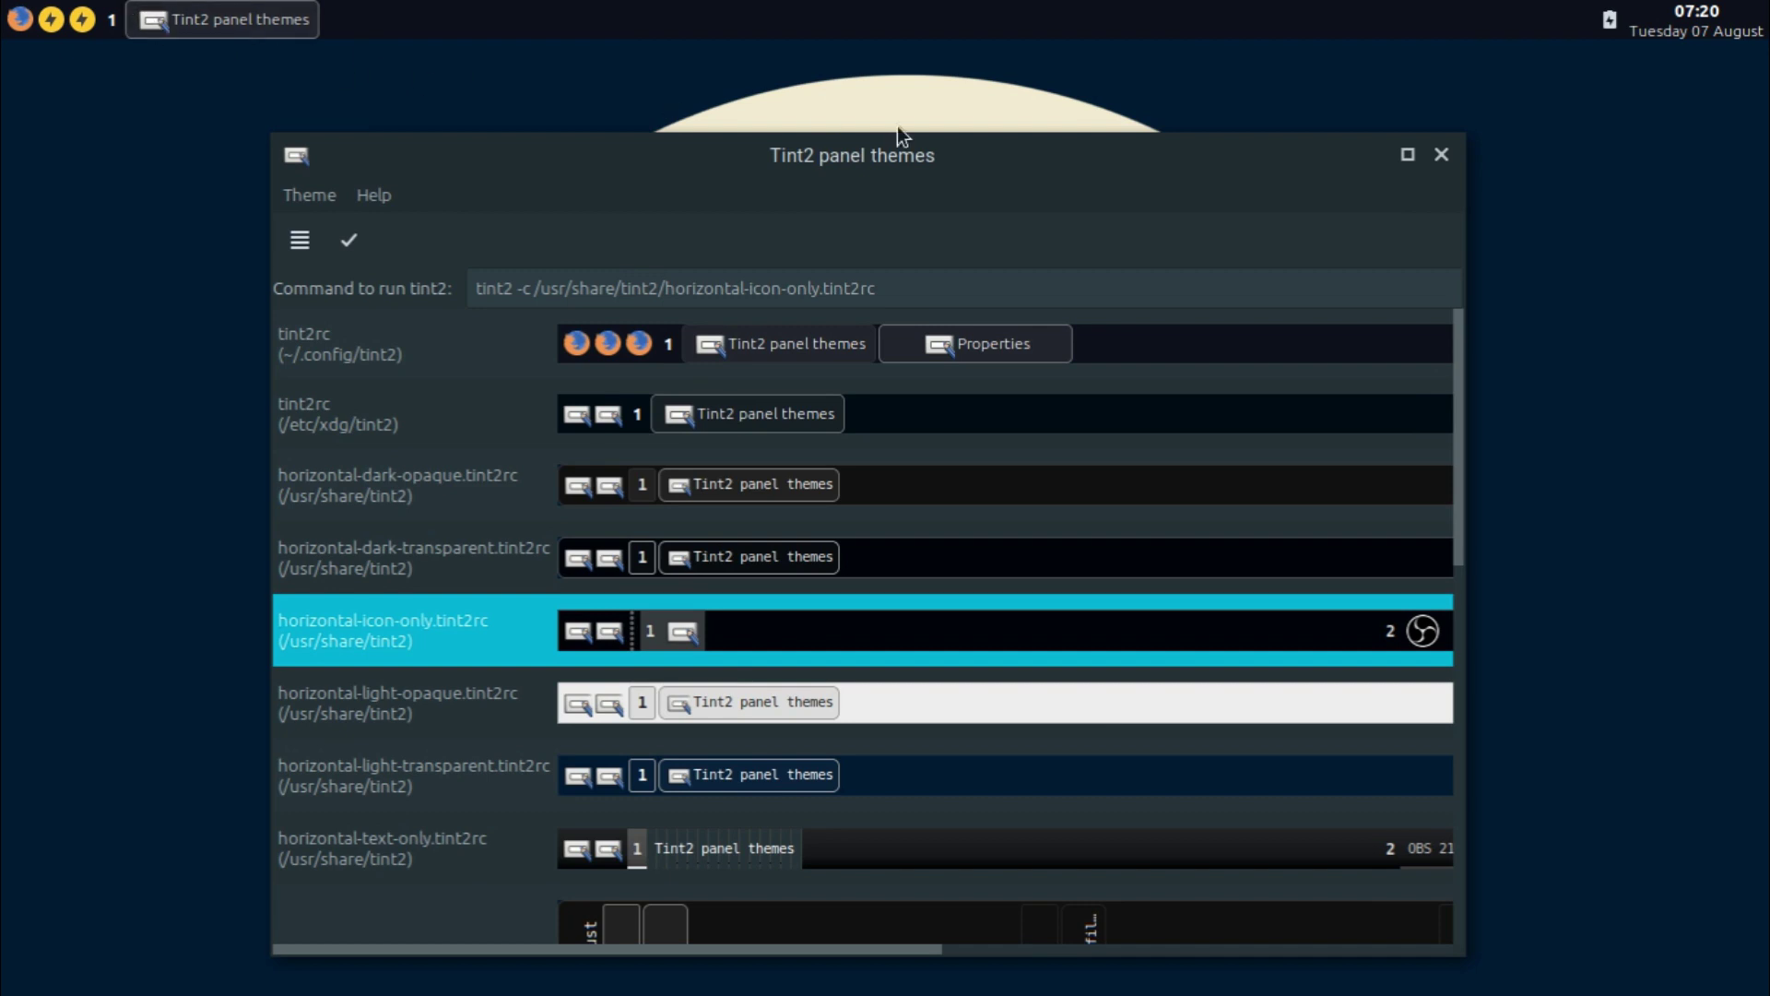
pyautogui.moveTo(998, 171); pyautogui.dragTo(956, 169)
# Dismiss the desktop menu and theme actions list, returning focus to the themes window.
pyautogui.rightClick(911, 63)
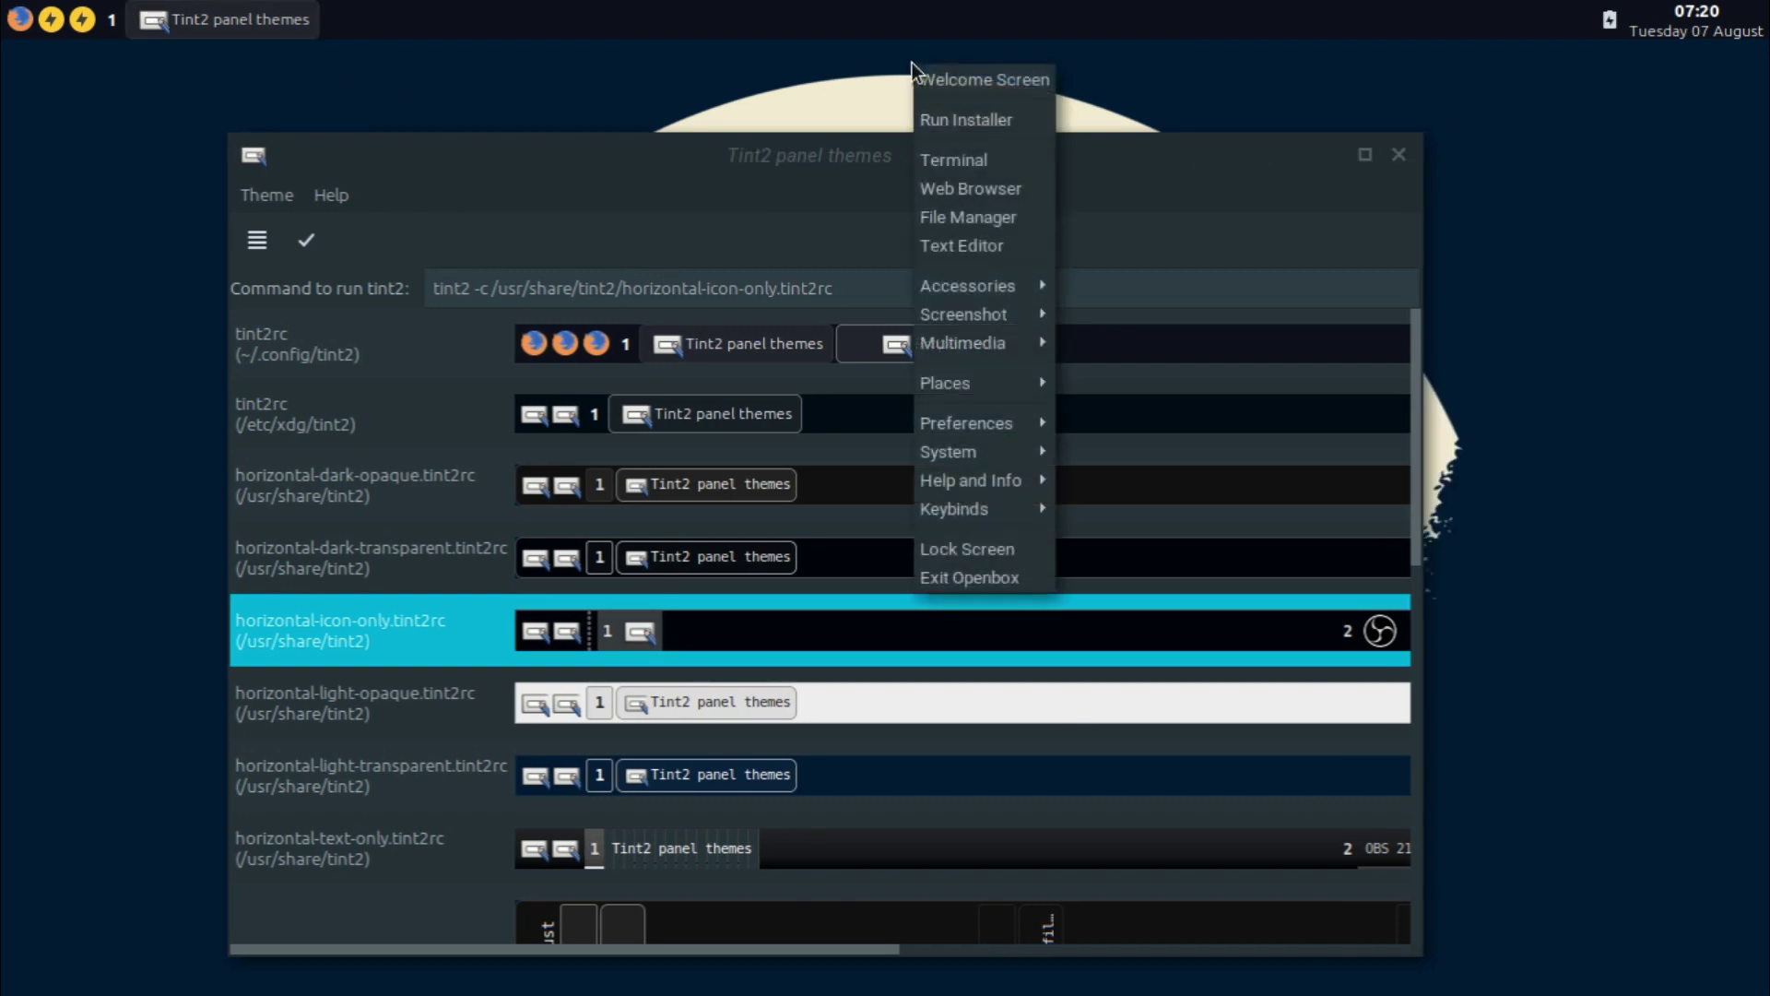
pyautogui.click(761, 46)
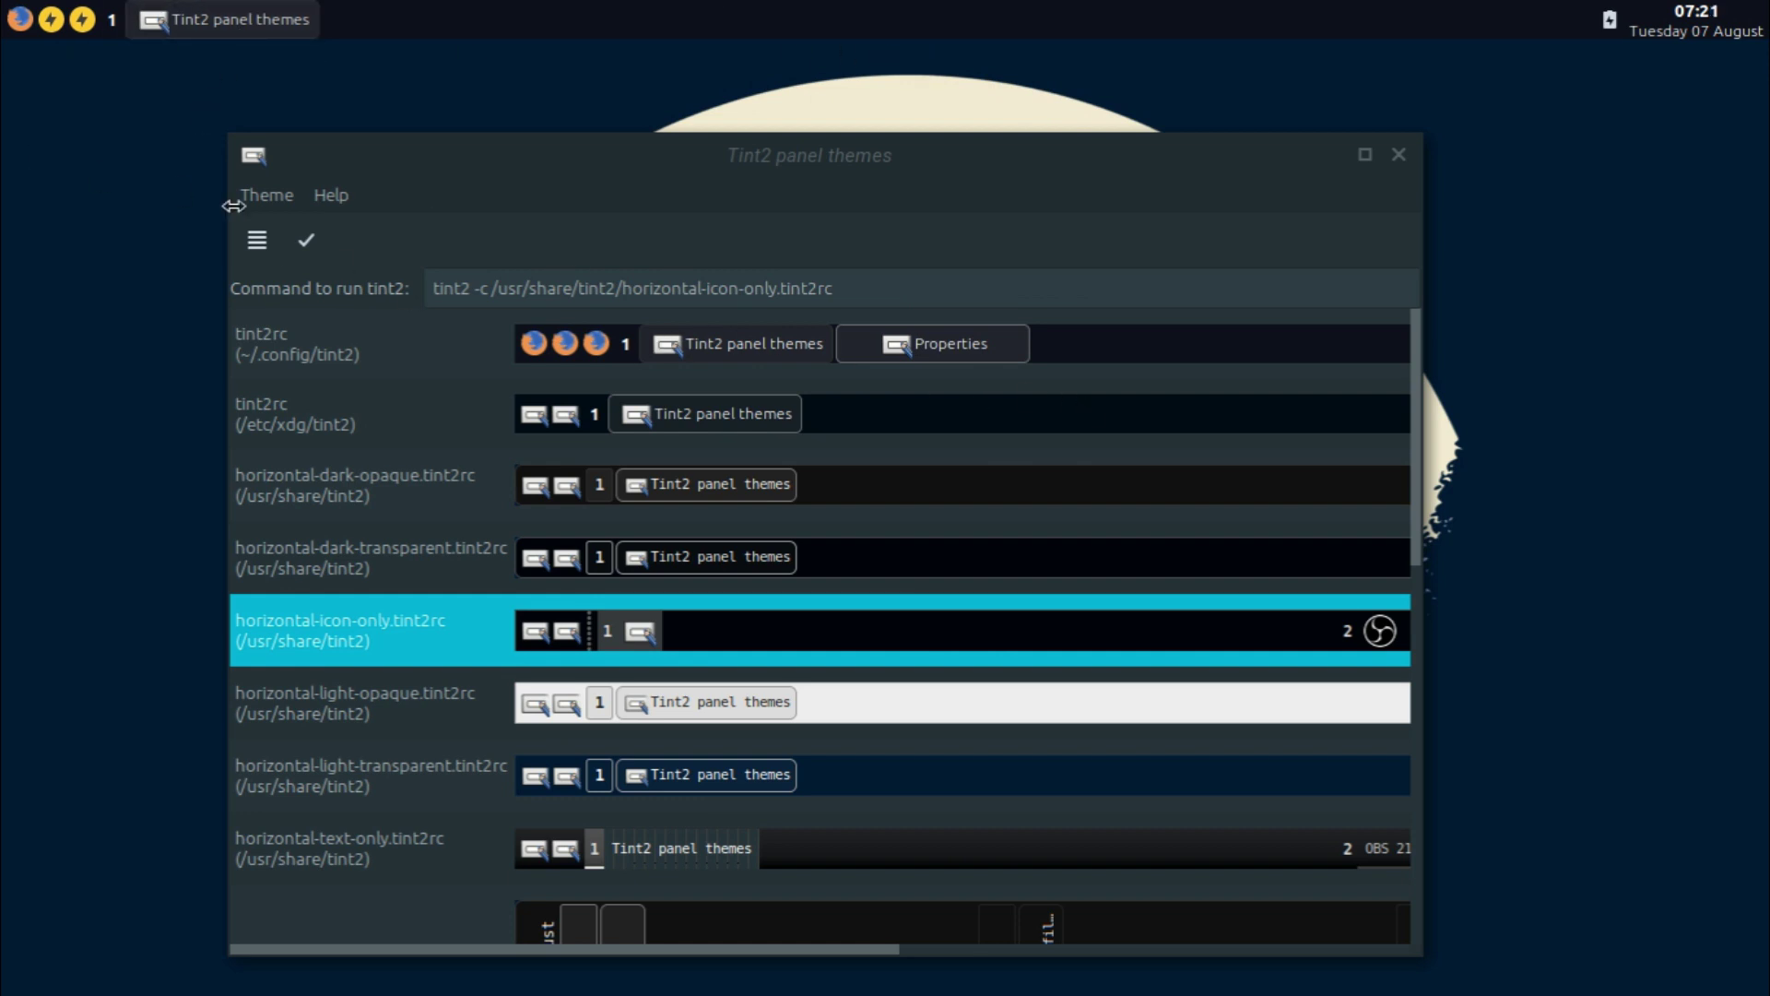
pyautogui.click(277, 199)
pyautogui.click(279, 198)
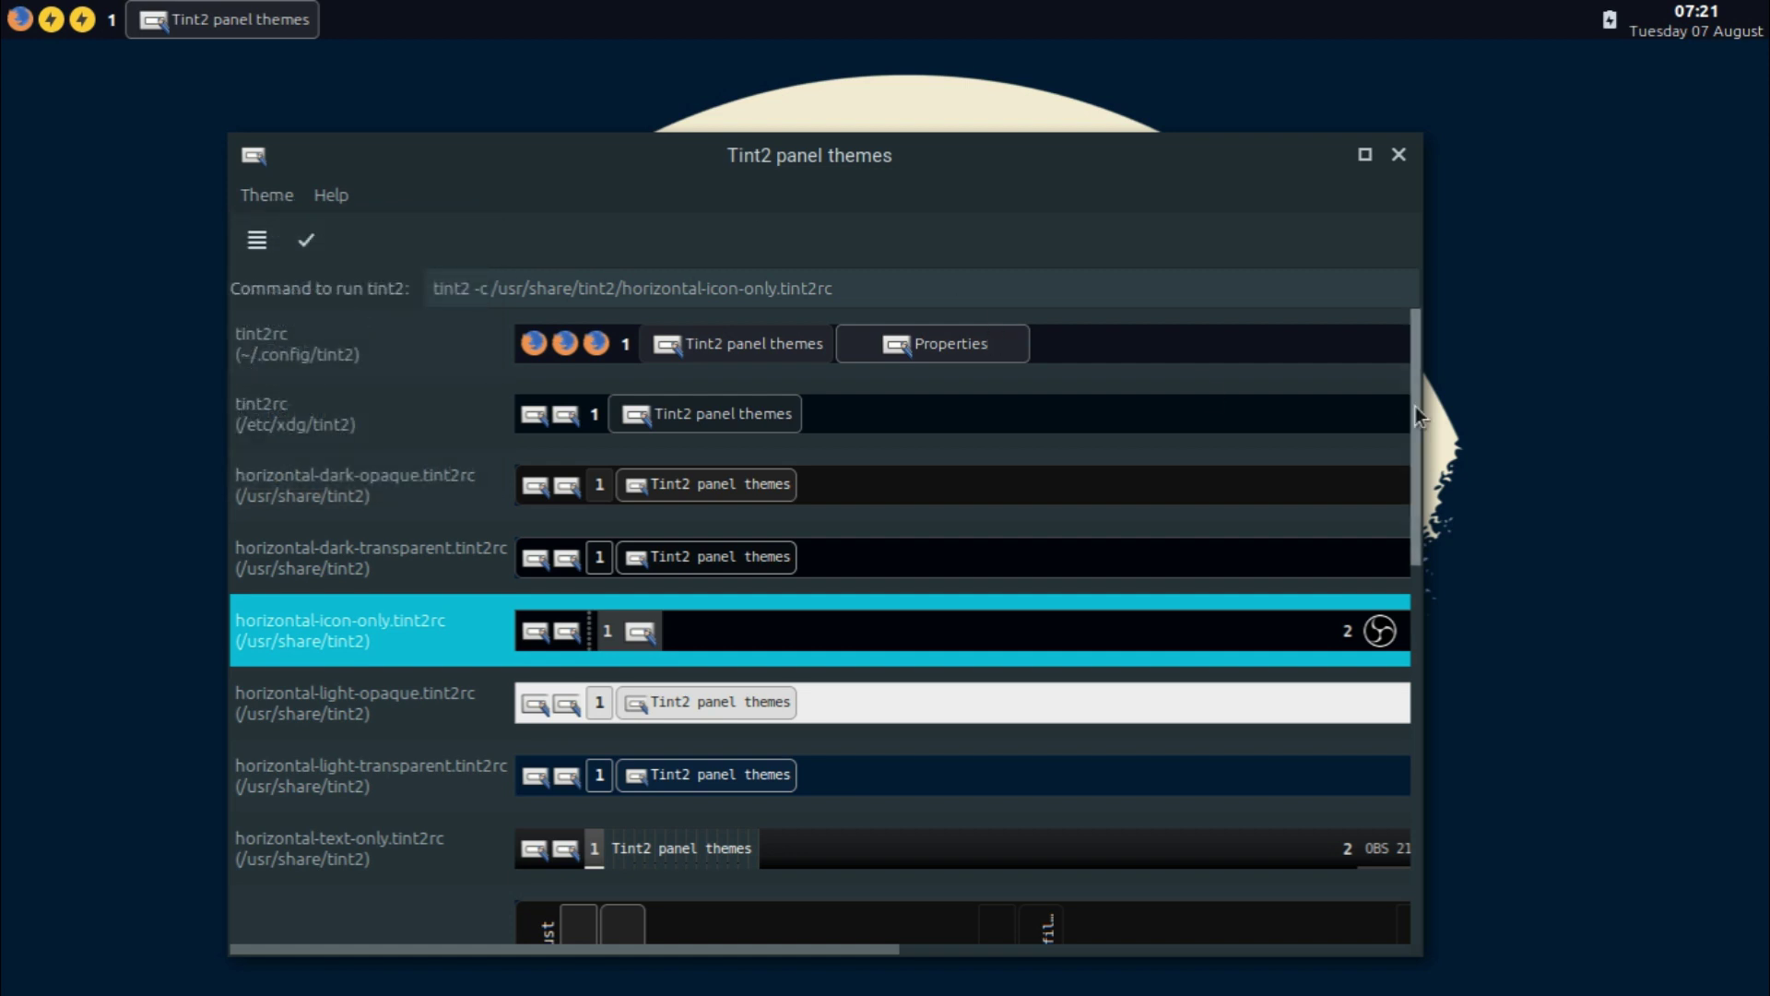
pyautogui.click(1482, 633)
pyautogui.click(1416, 630)
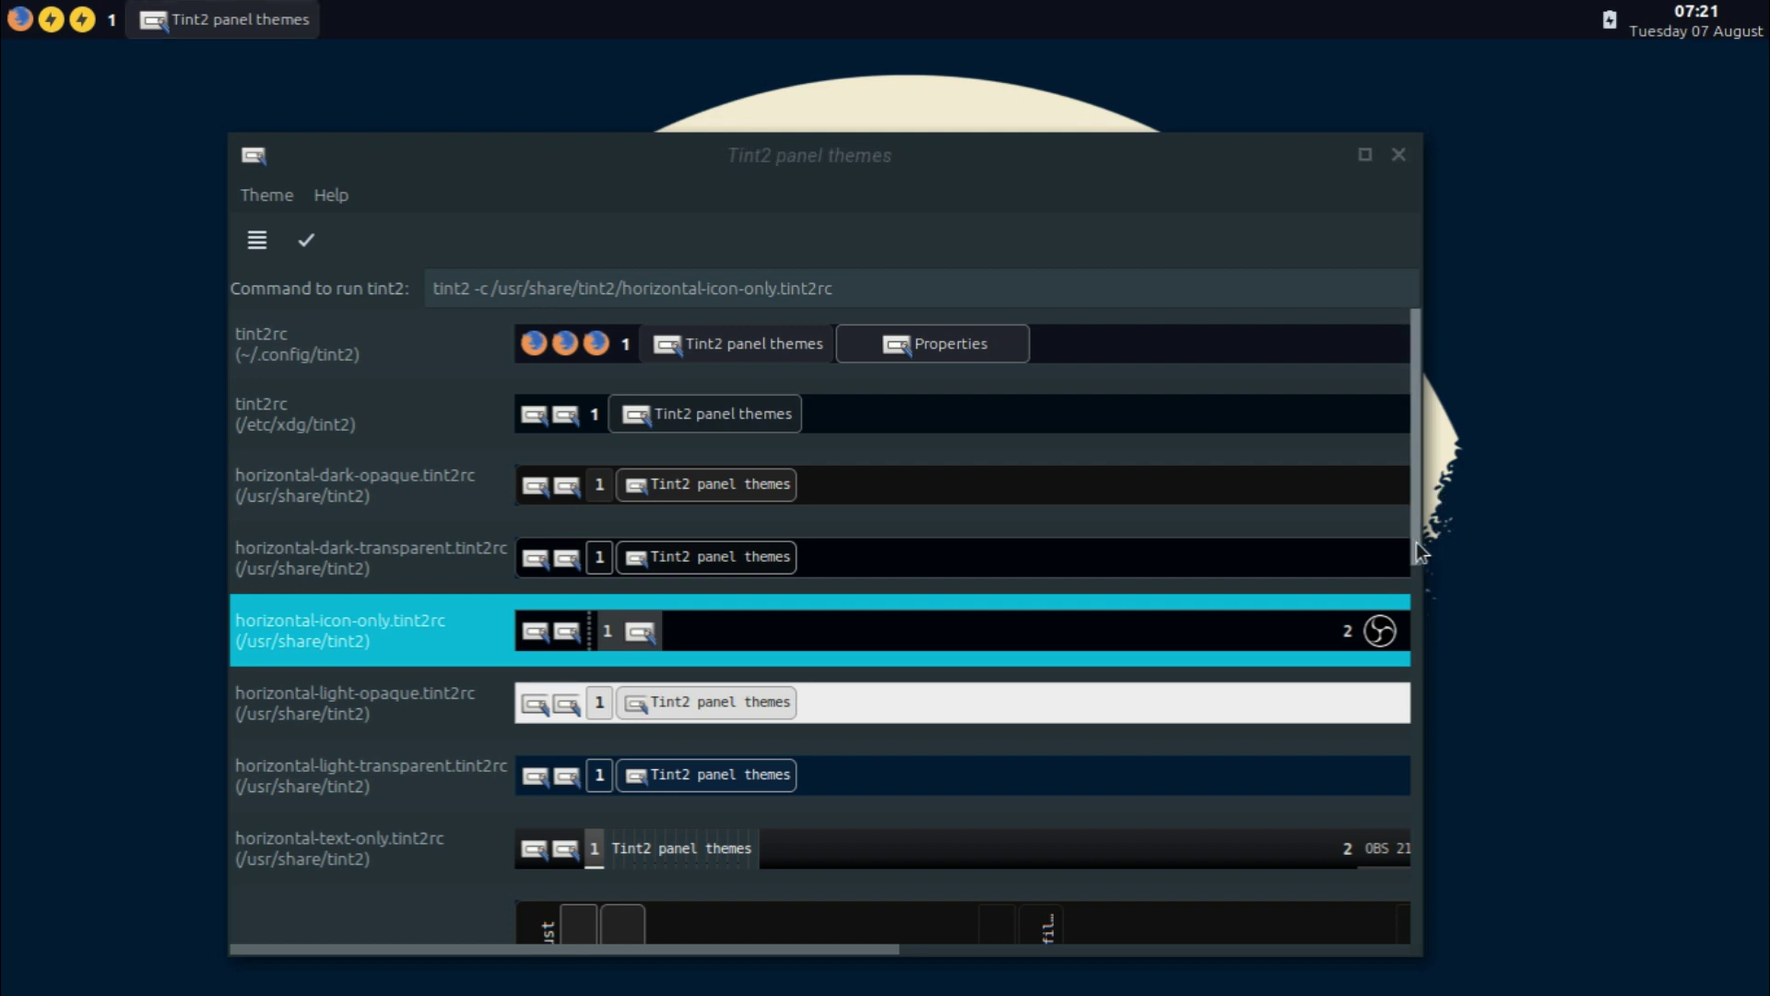
pyautogui.moveTo(1417, 542)
pyautogui.mouseDown()
pyautogui.moveTo(1394, 927)
pyautogui.moveTo(1404, 544)
pyautogui.mouseUp()
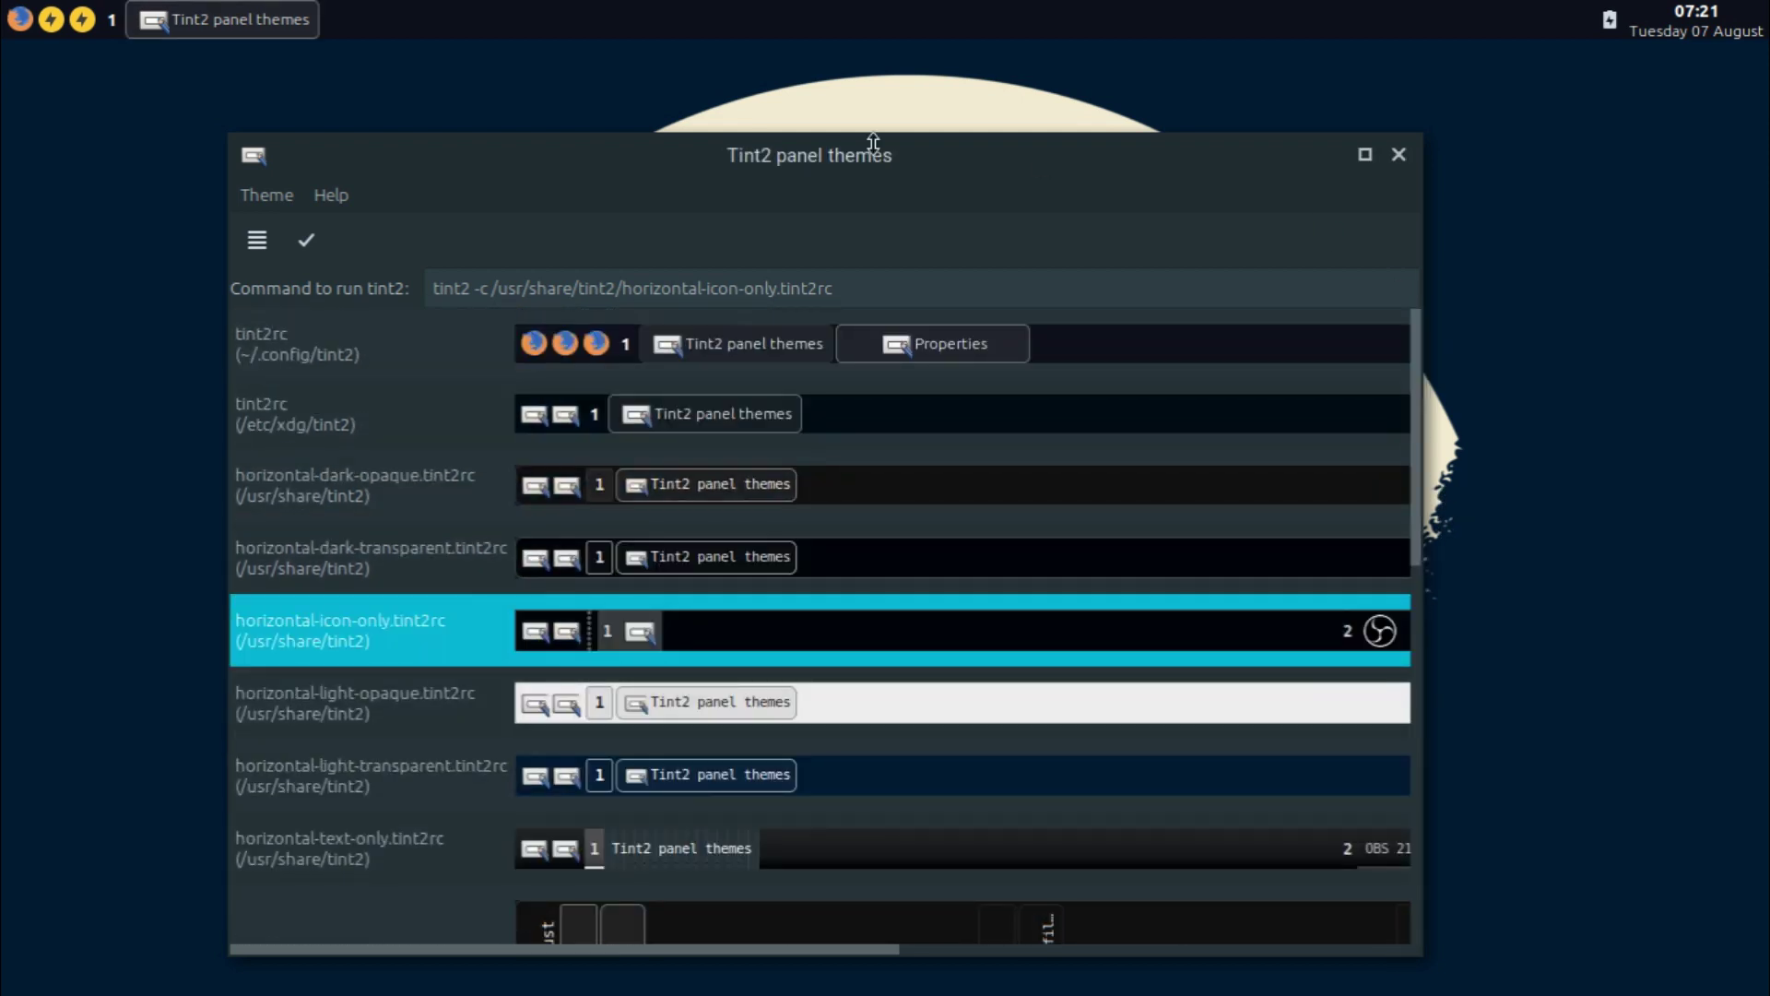
# Open the tint2rc theme via Edit theme, then close its Properties dialog.
pyautogui.click(730, 334)
pyautogui.rightClick(732, 336)
pyautogui.click(785, 358)
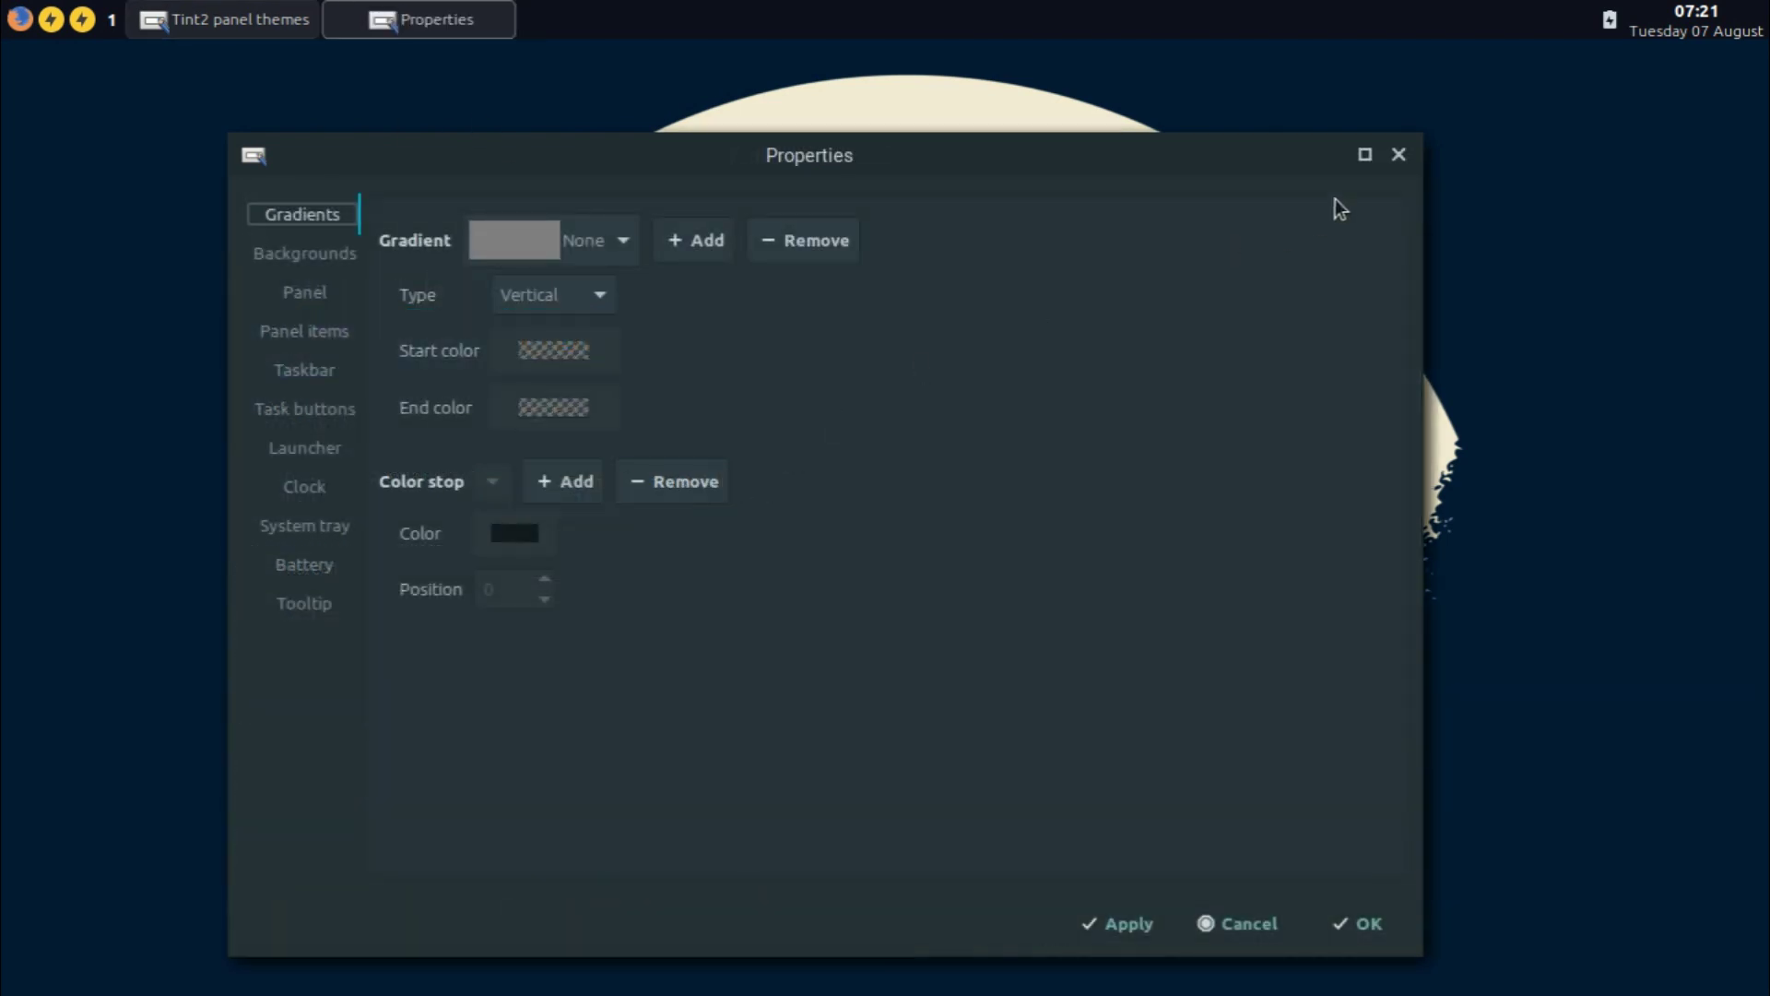
pyautogui.click(1399, 154)
pyautogui.click(1399, 150)
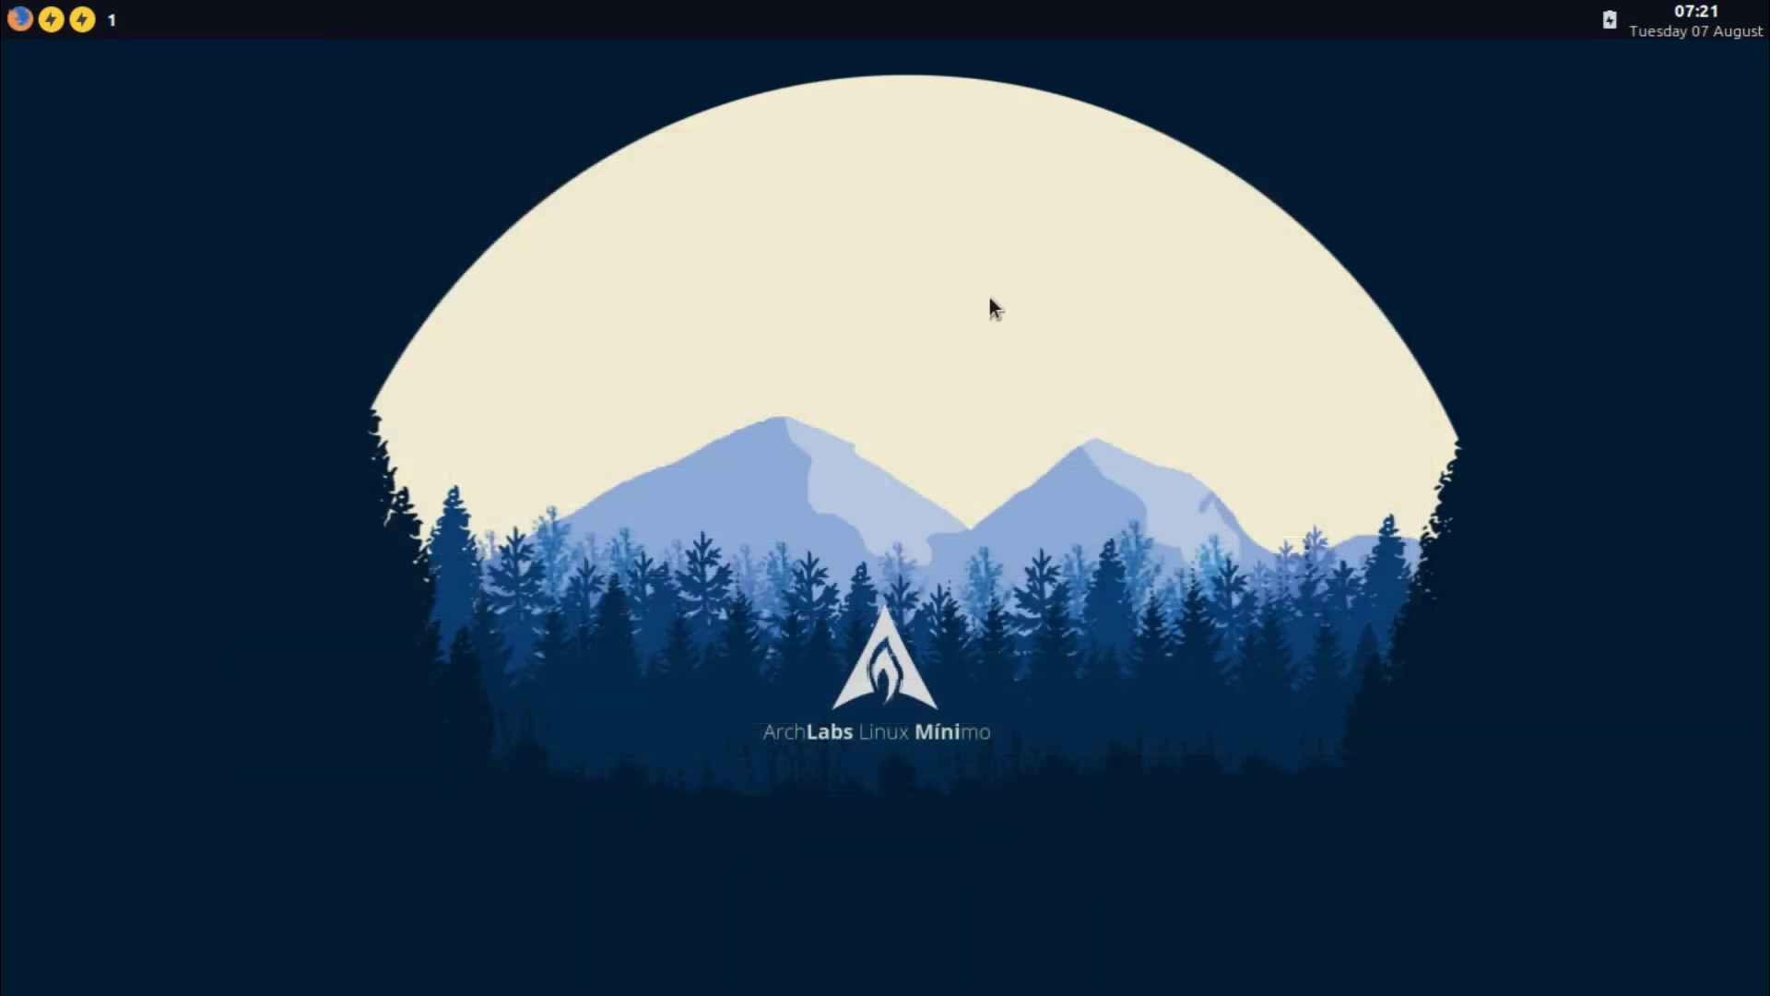
pyautogui.rightClick(843, 290)
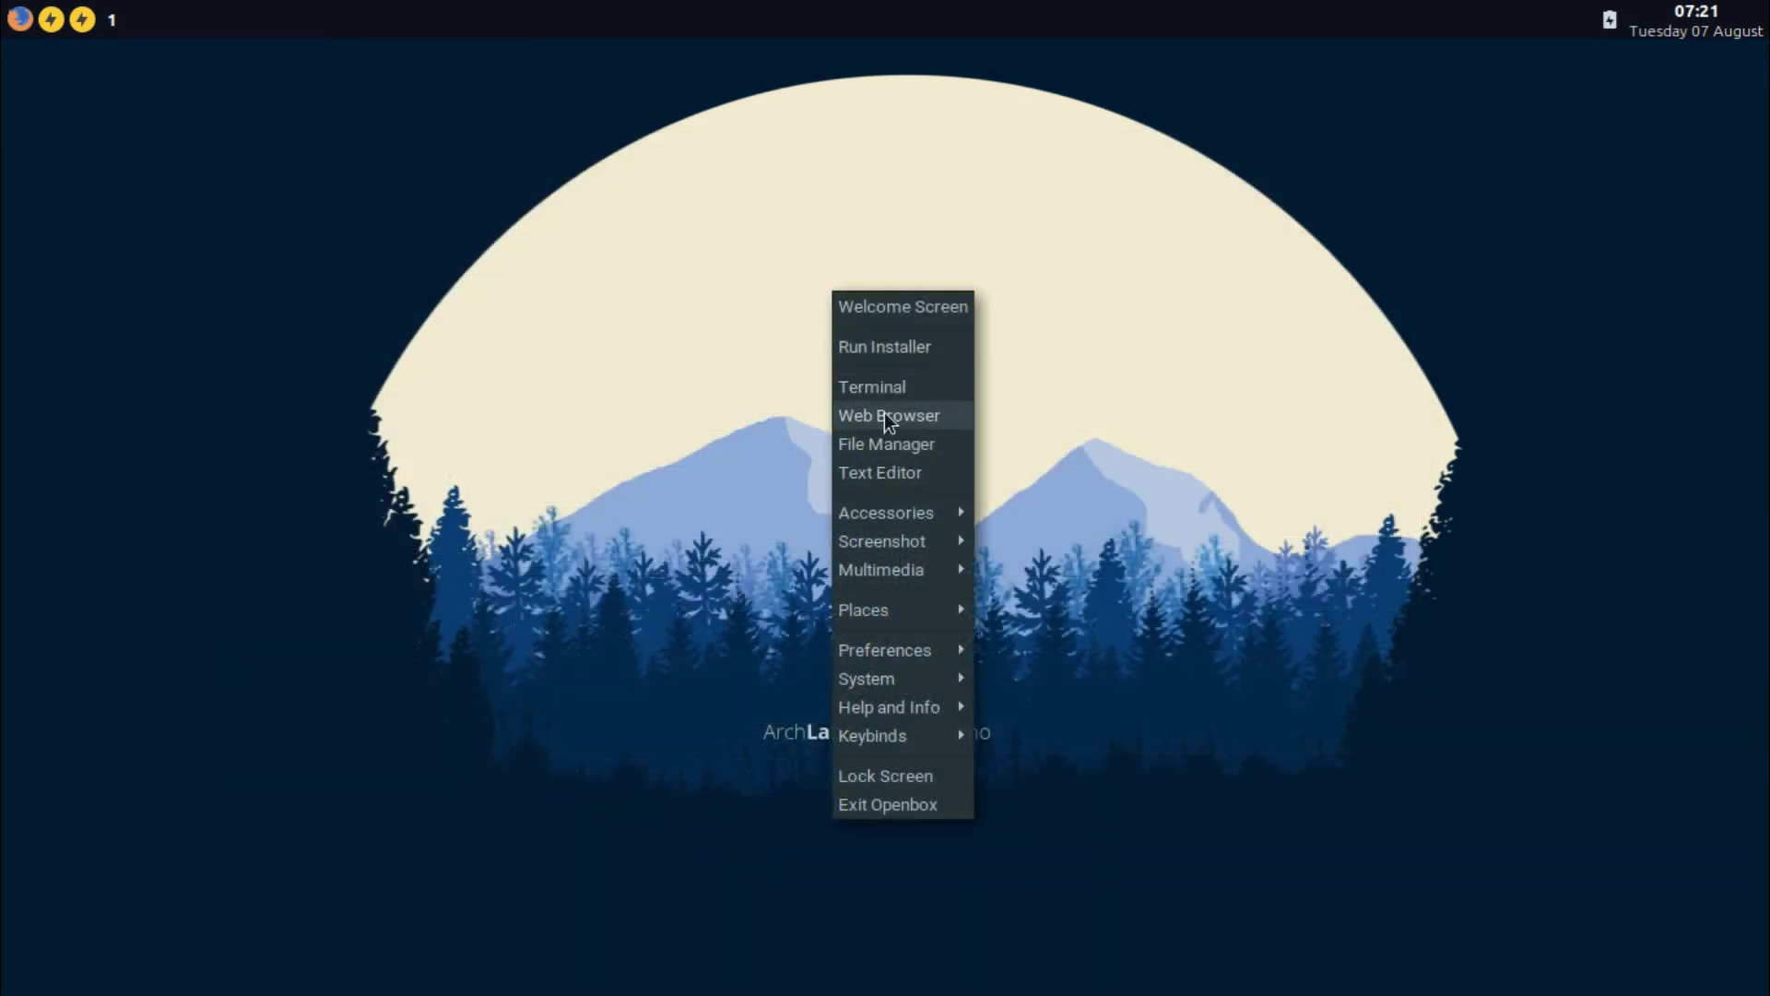
pyautogui.rightClick(588, 224)
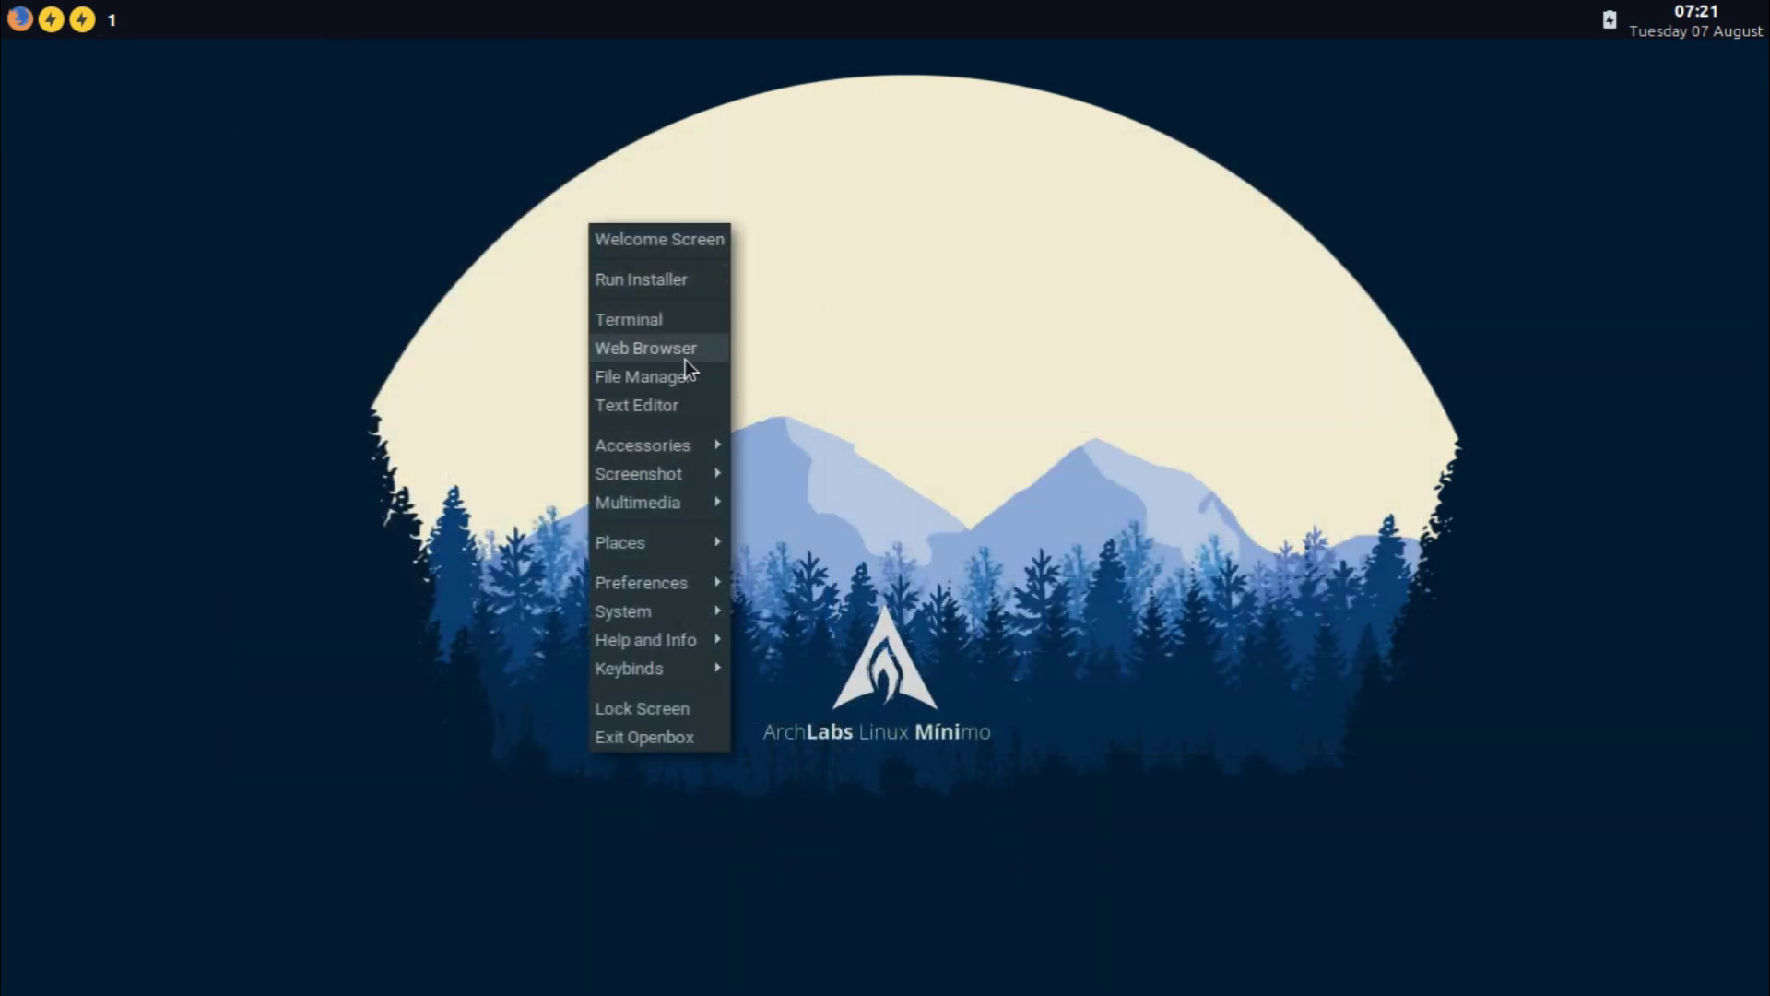
pyautogui.click(662, 405)
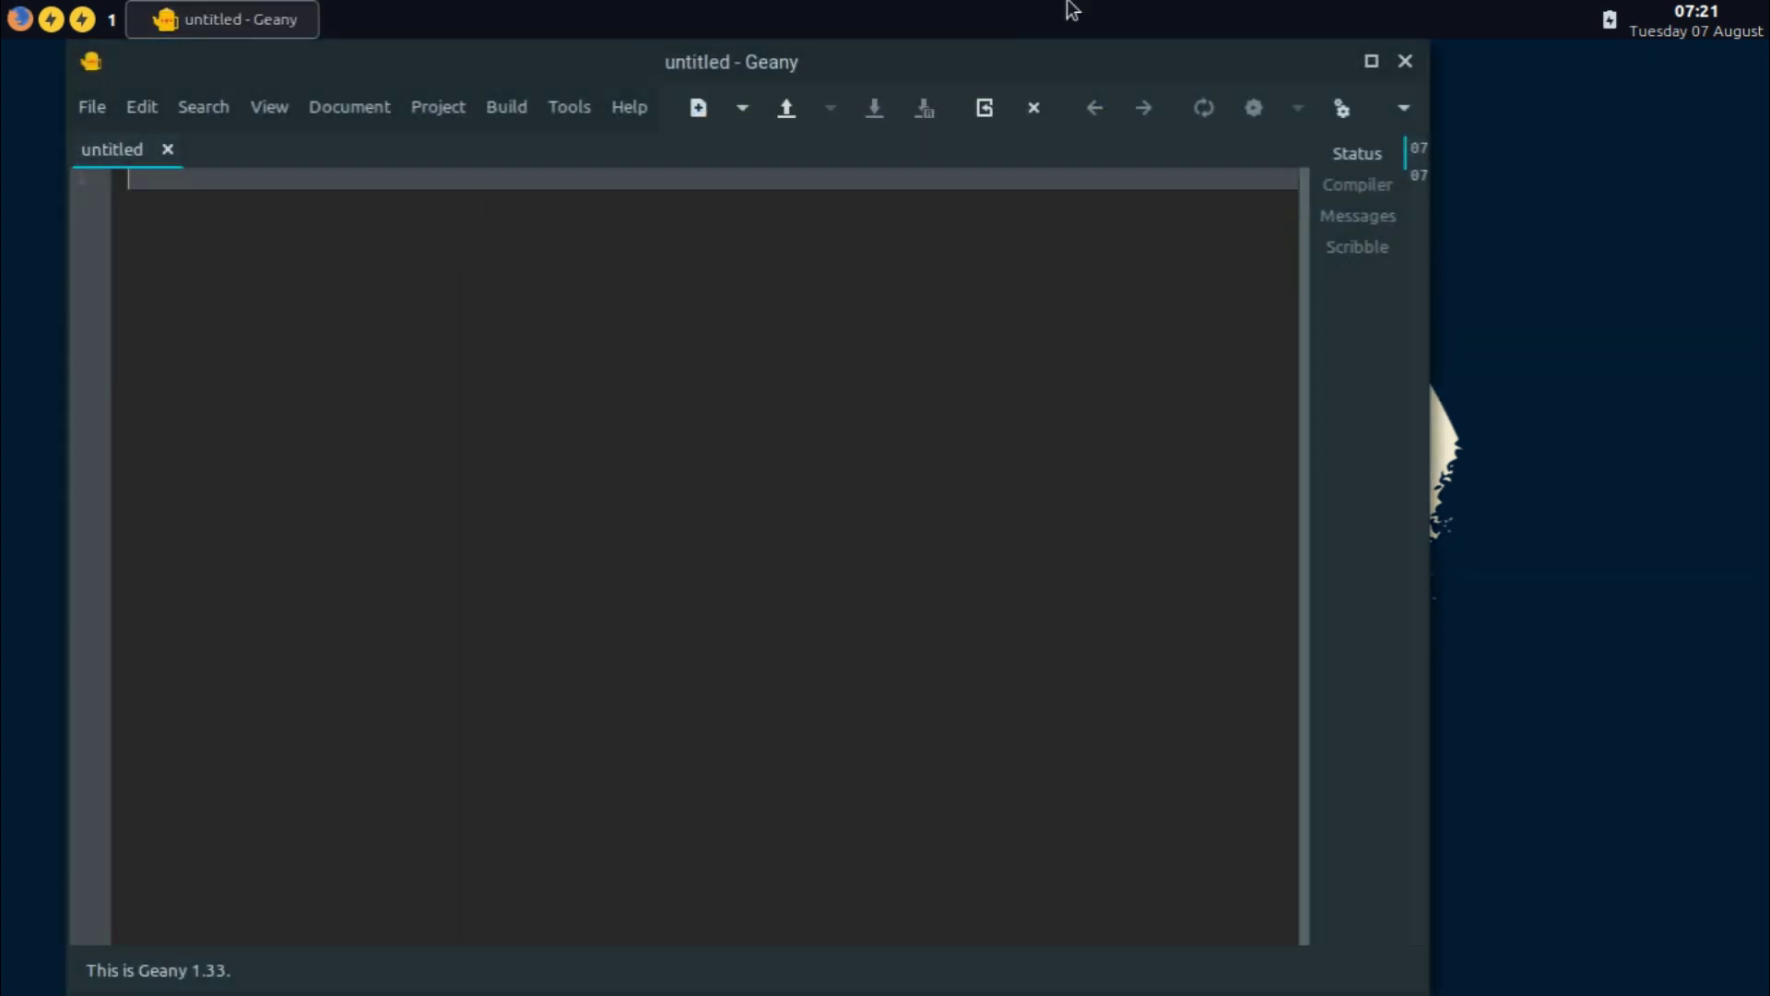
pyautogui.click(1398, 59)
pyautogui.rightClick(812, 216)
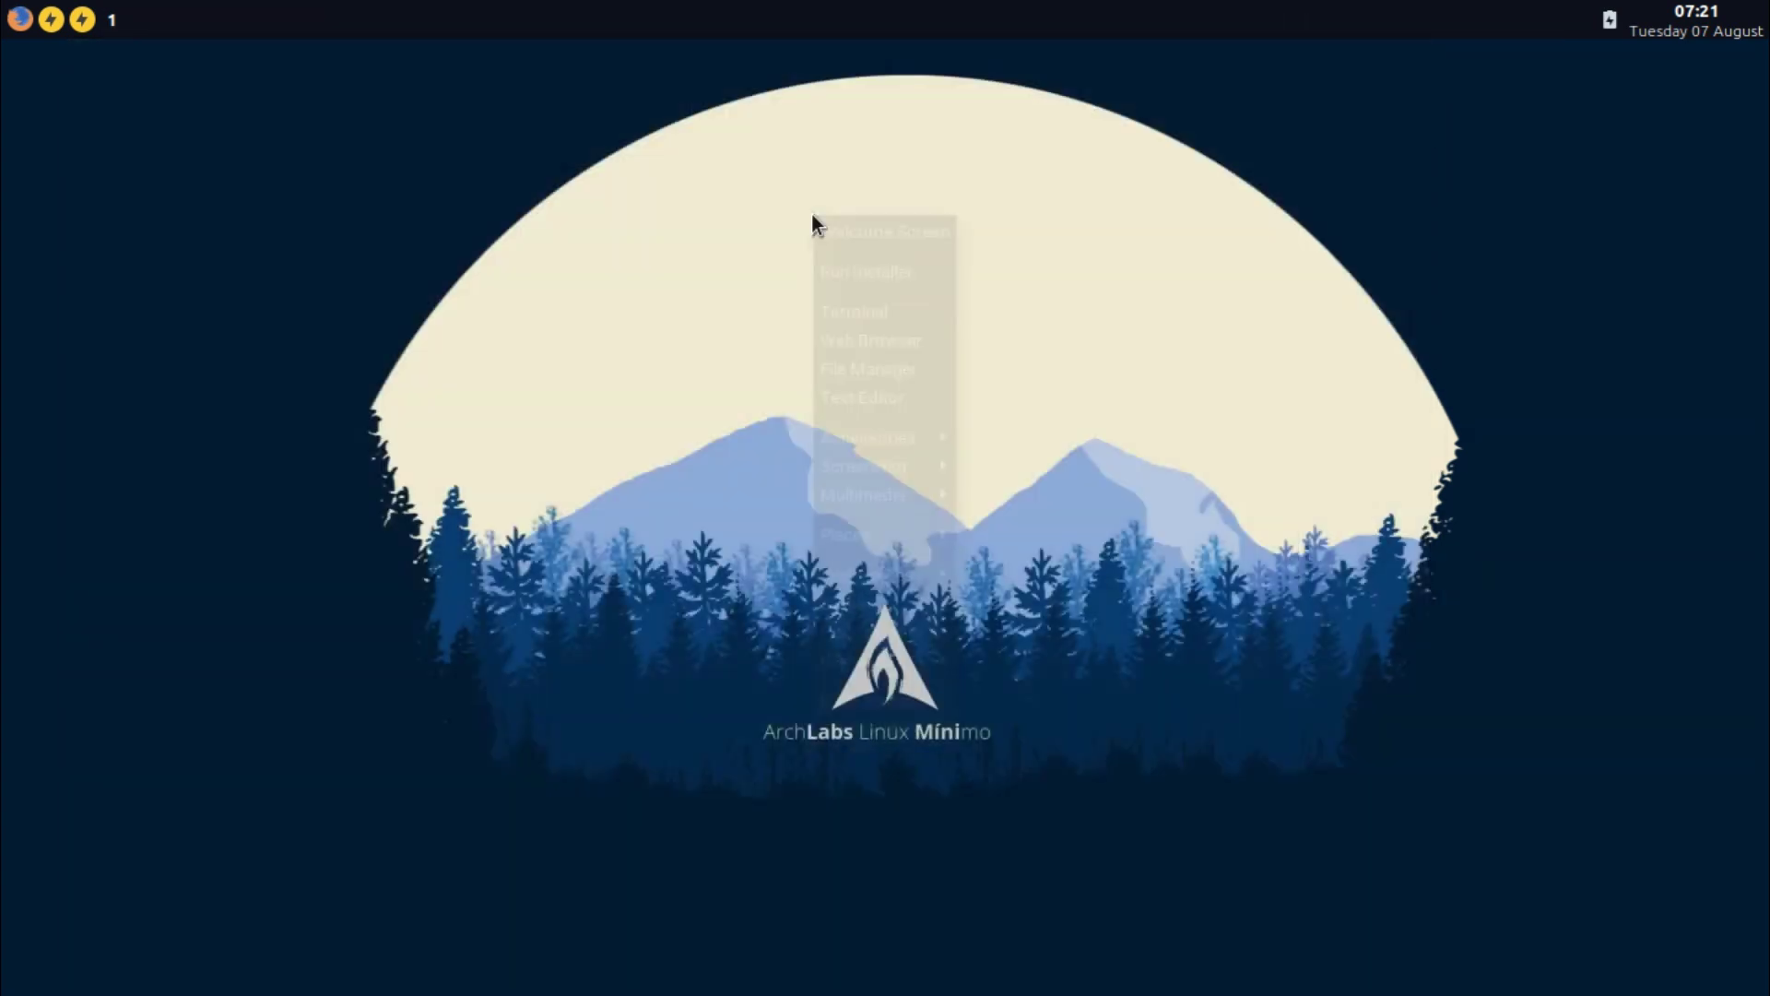
pyautogui.click(852, 372)
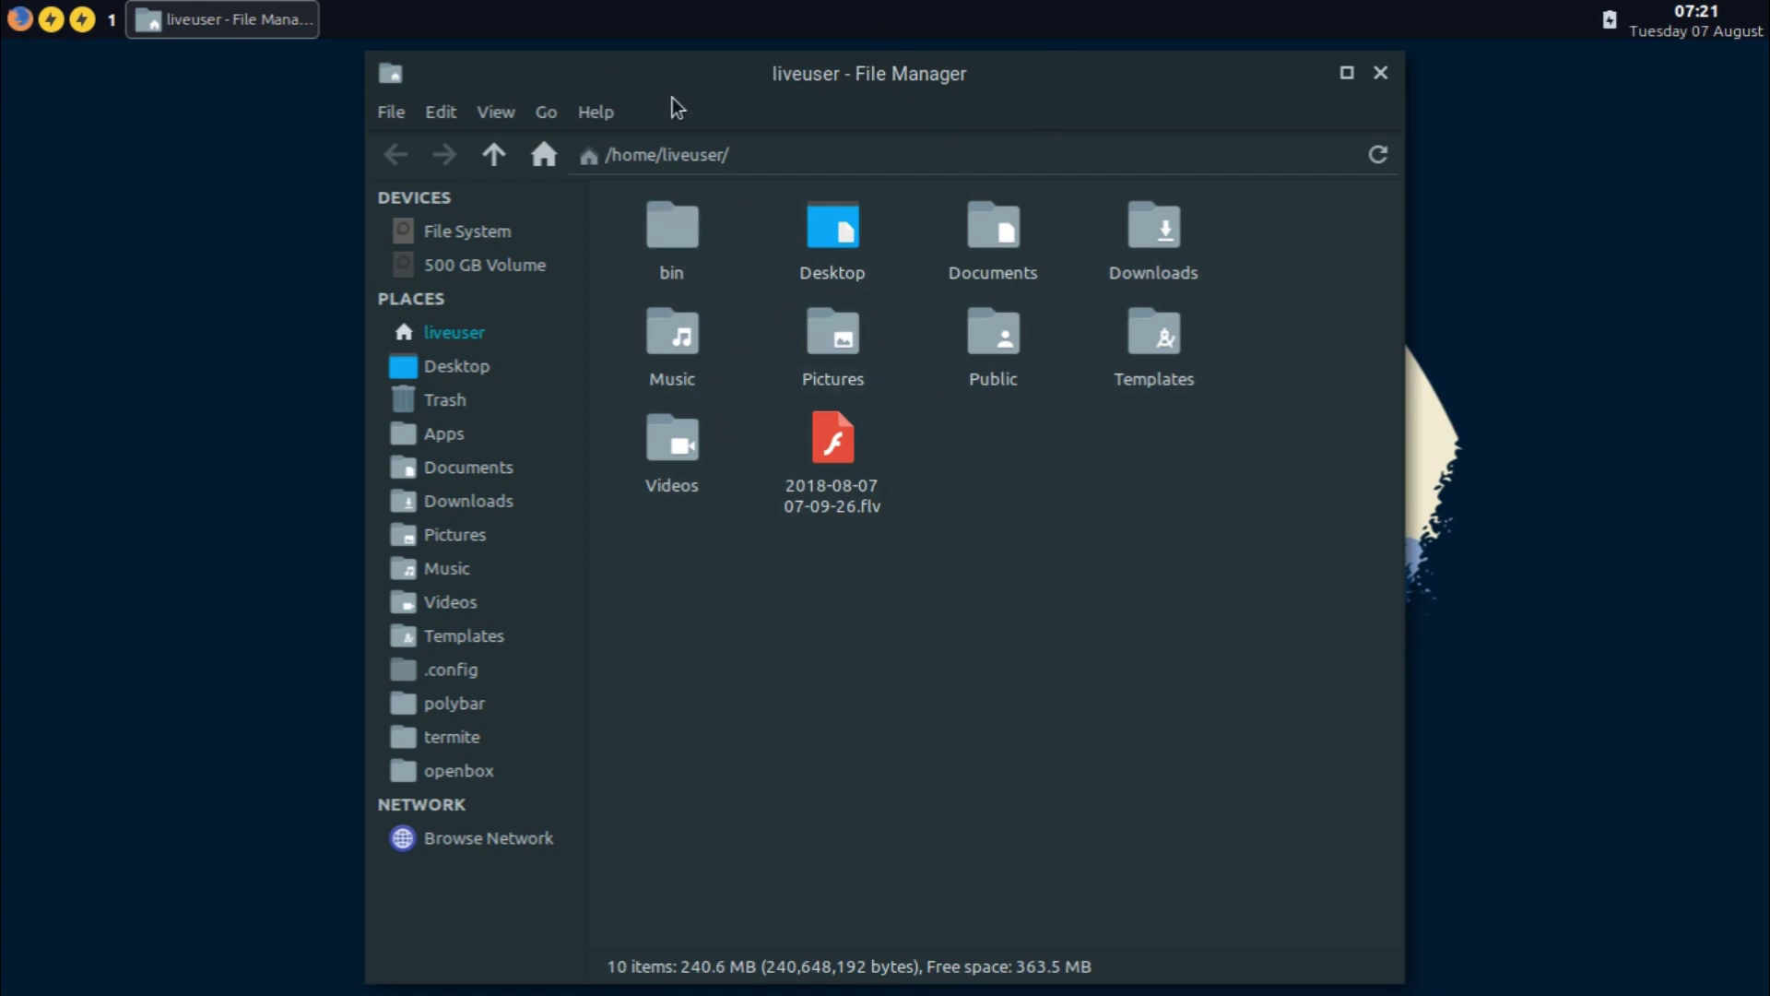
pyautogui.rightClick(186, 173)
pyautogui.click(136, 171)
pyautogui.press('super+t')
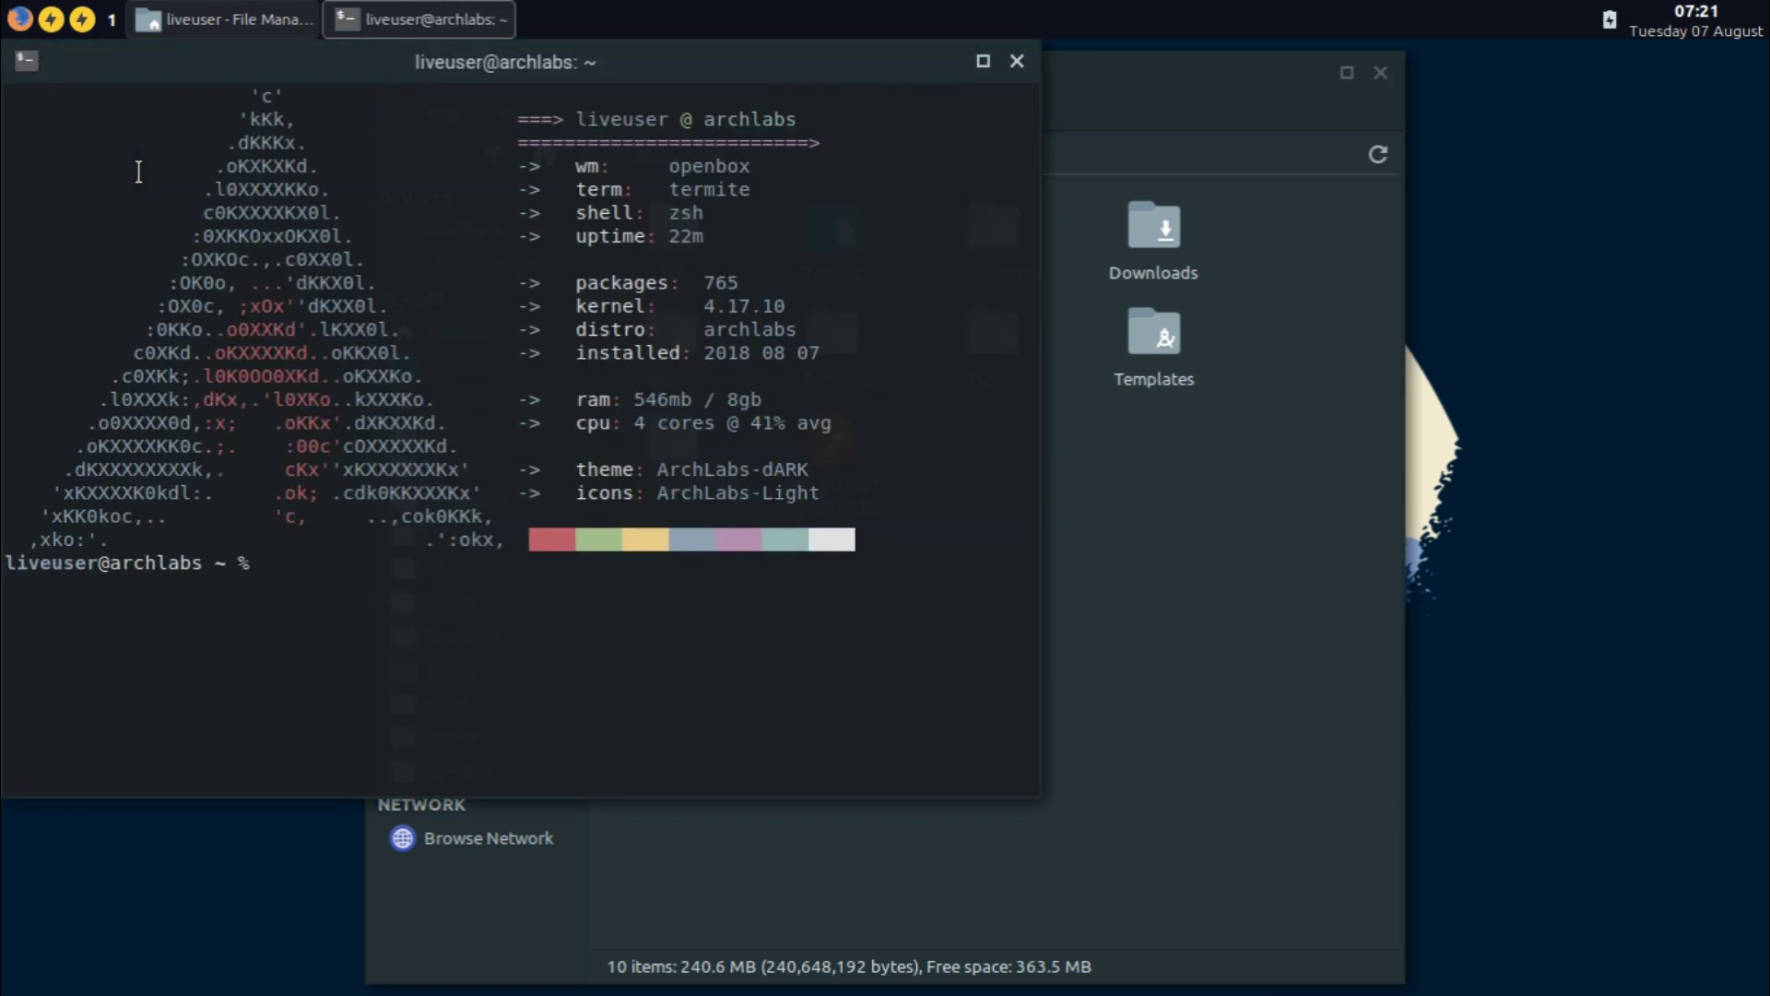
pyautogui.click(1022, 61)
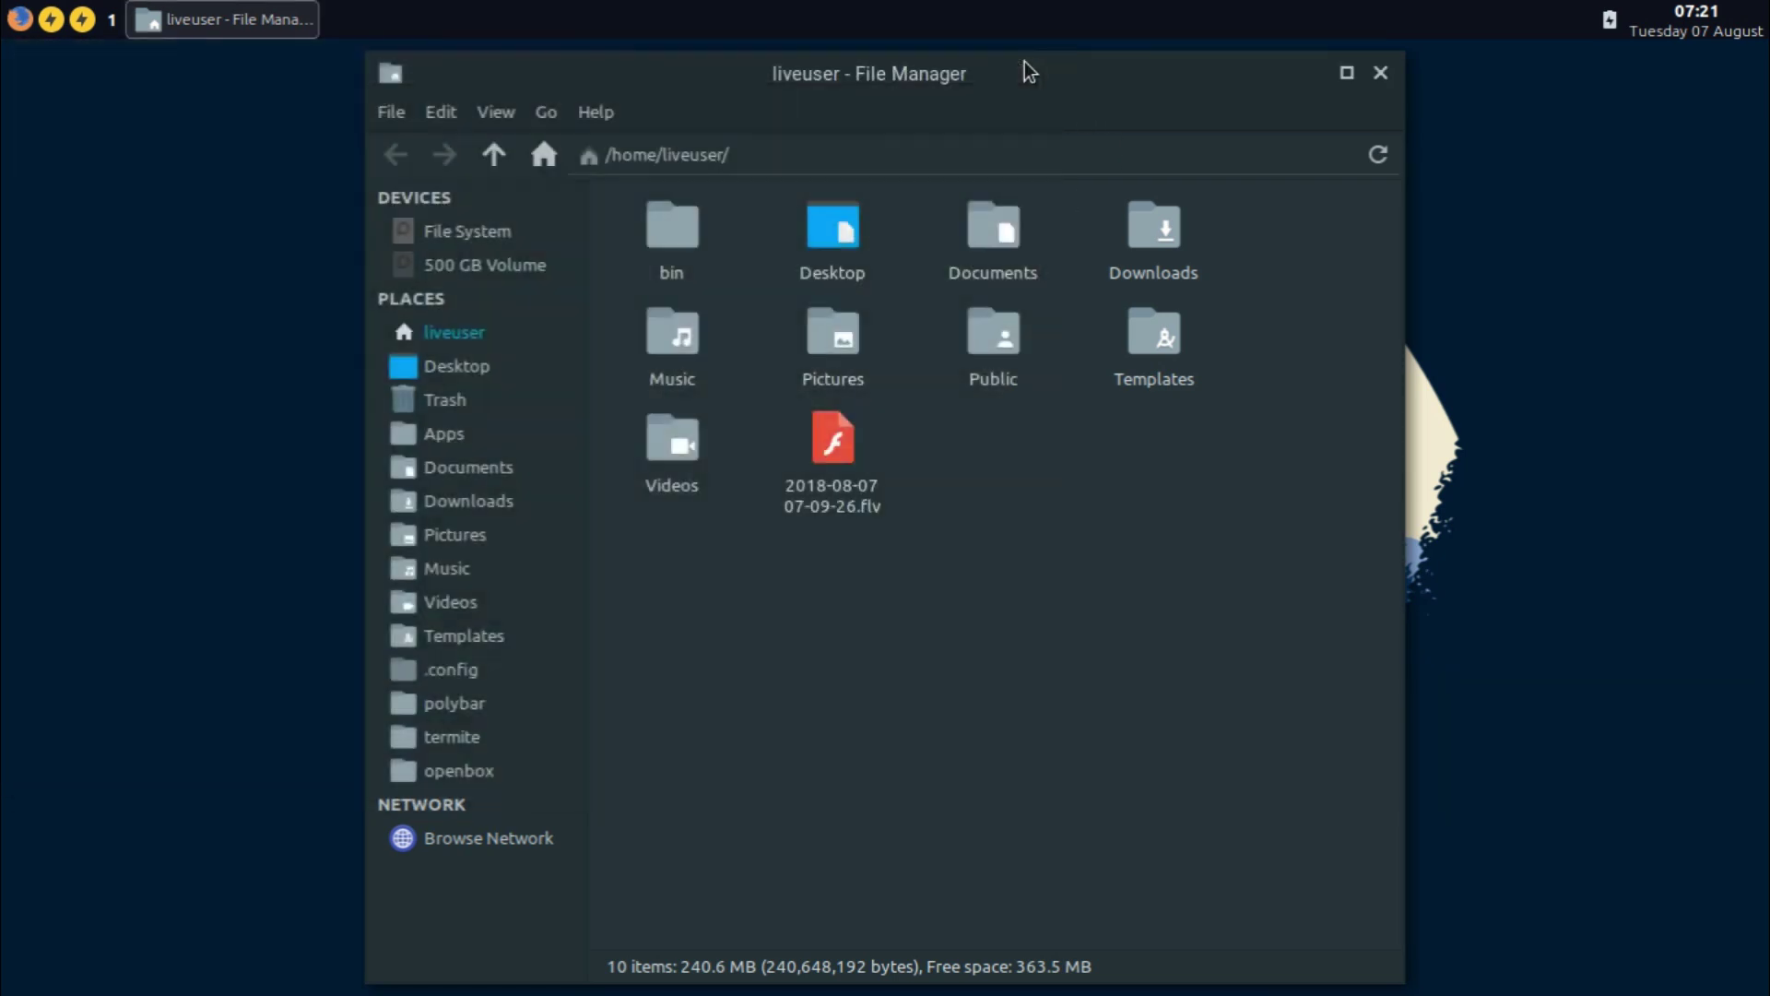
pyautogui.press('super+space')
pyautogui.press('Return')
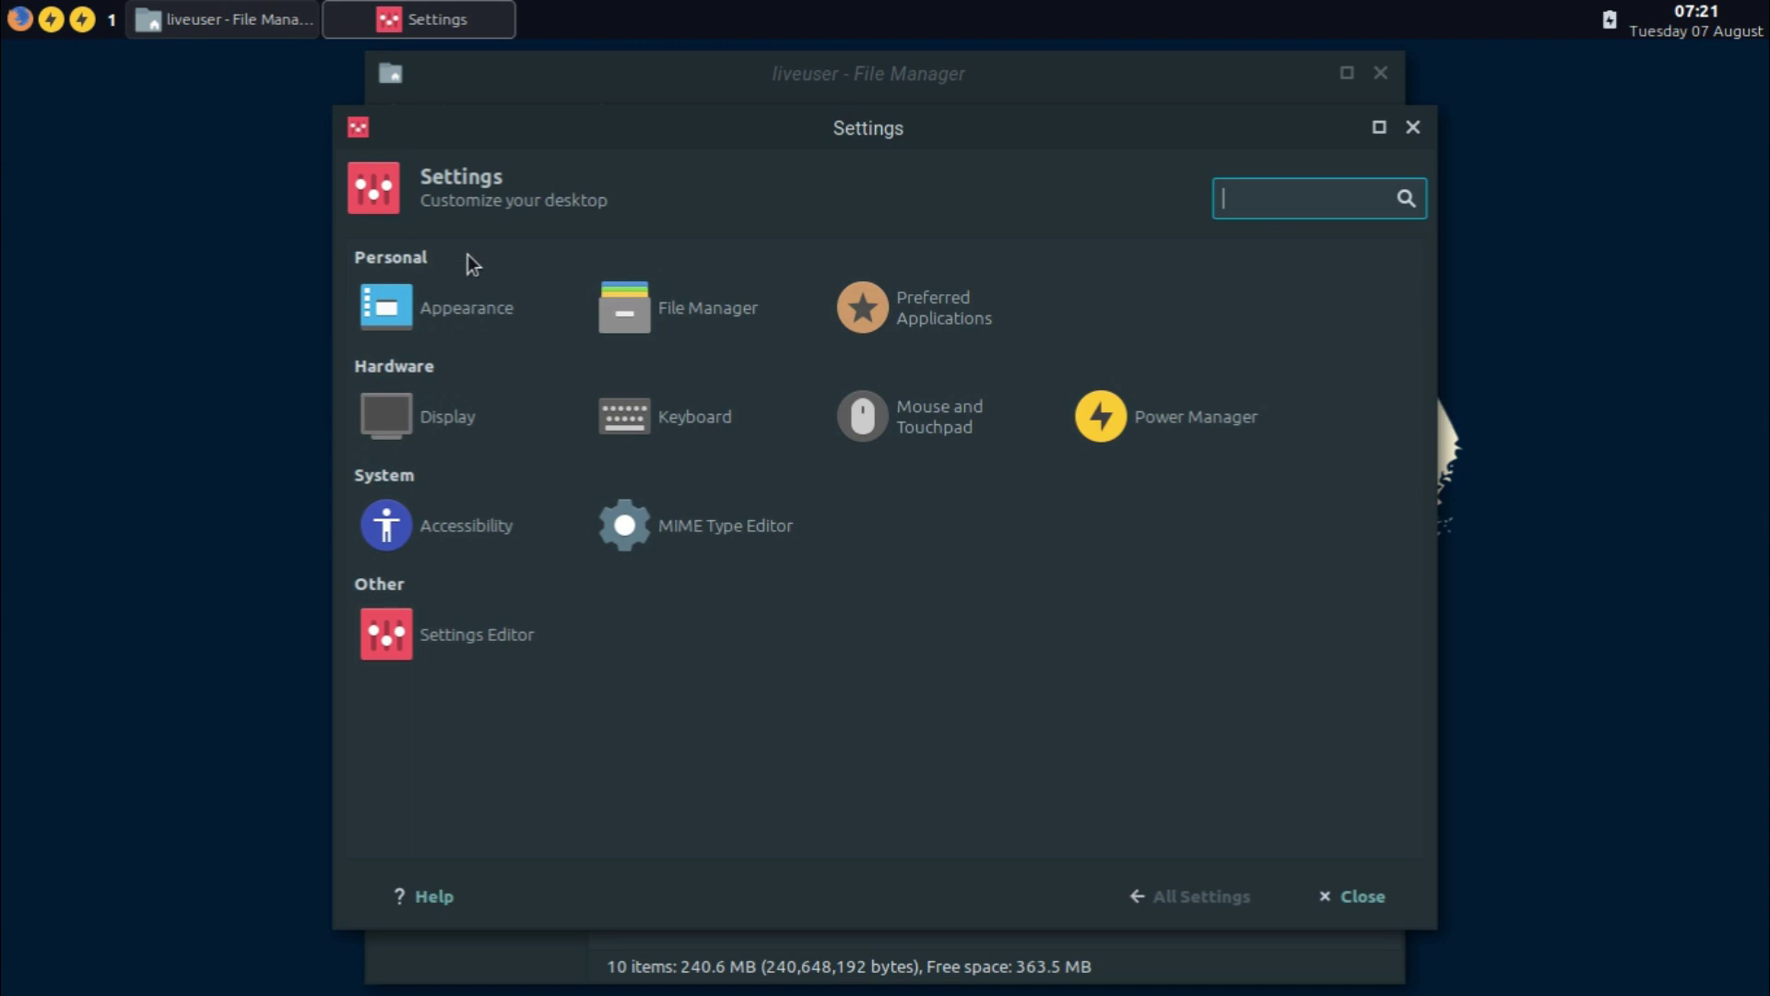
pyautogui.click(436, 310)
pyautogui.click(450, 349)
pyautogui.click(468, 315)
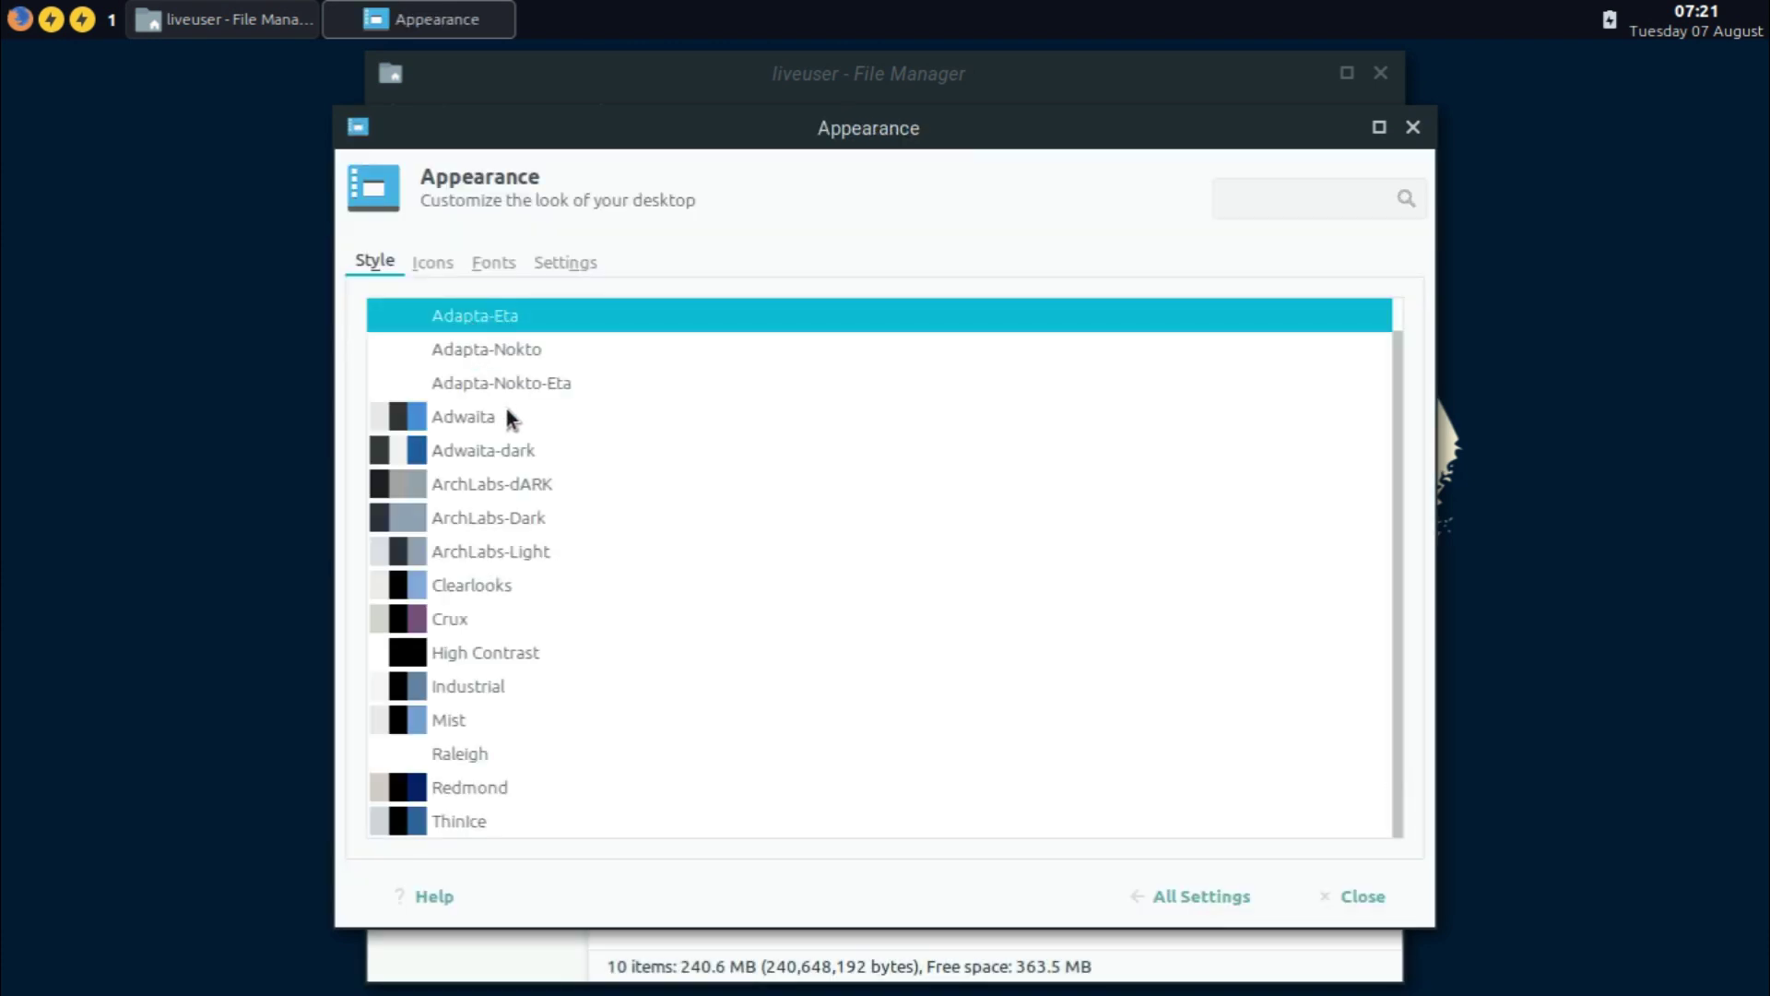
pyautogui.click(509, 382)
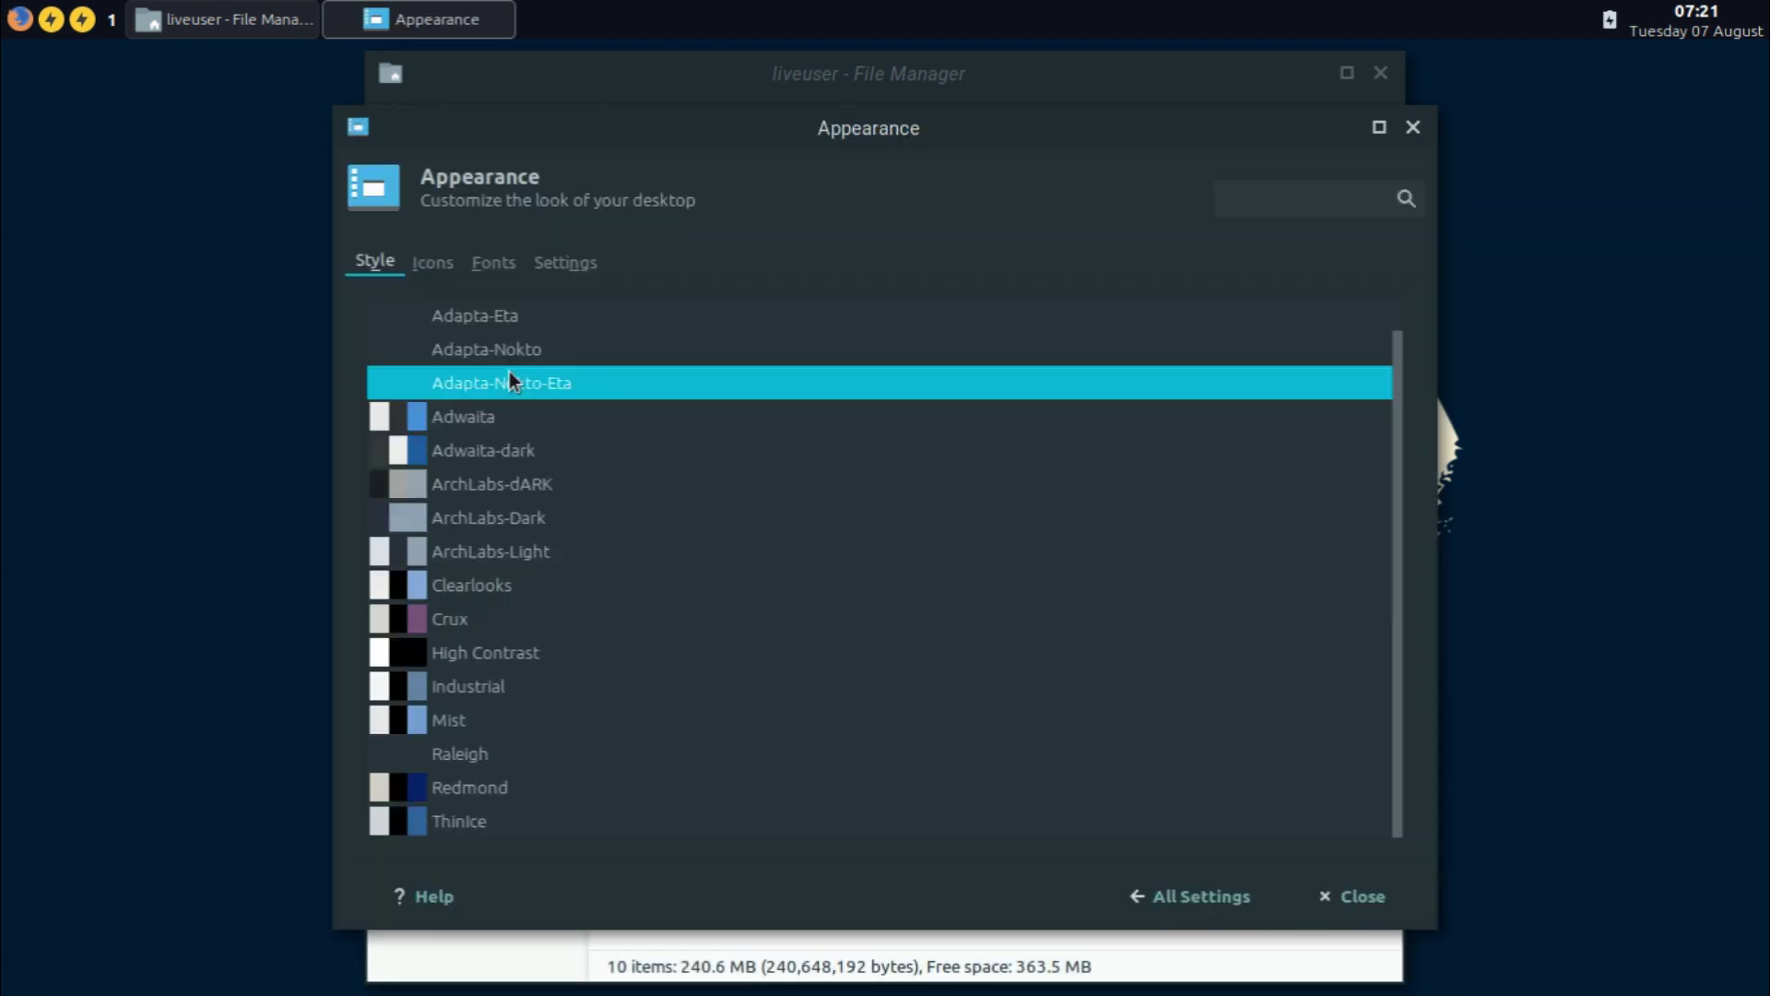
pyautogui.click(450, 273)
pyautogui.click(1413, 126)
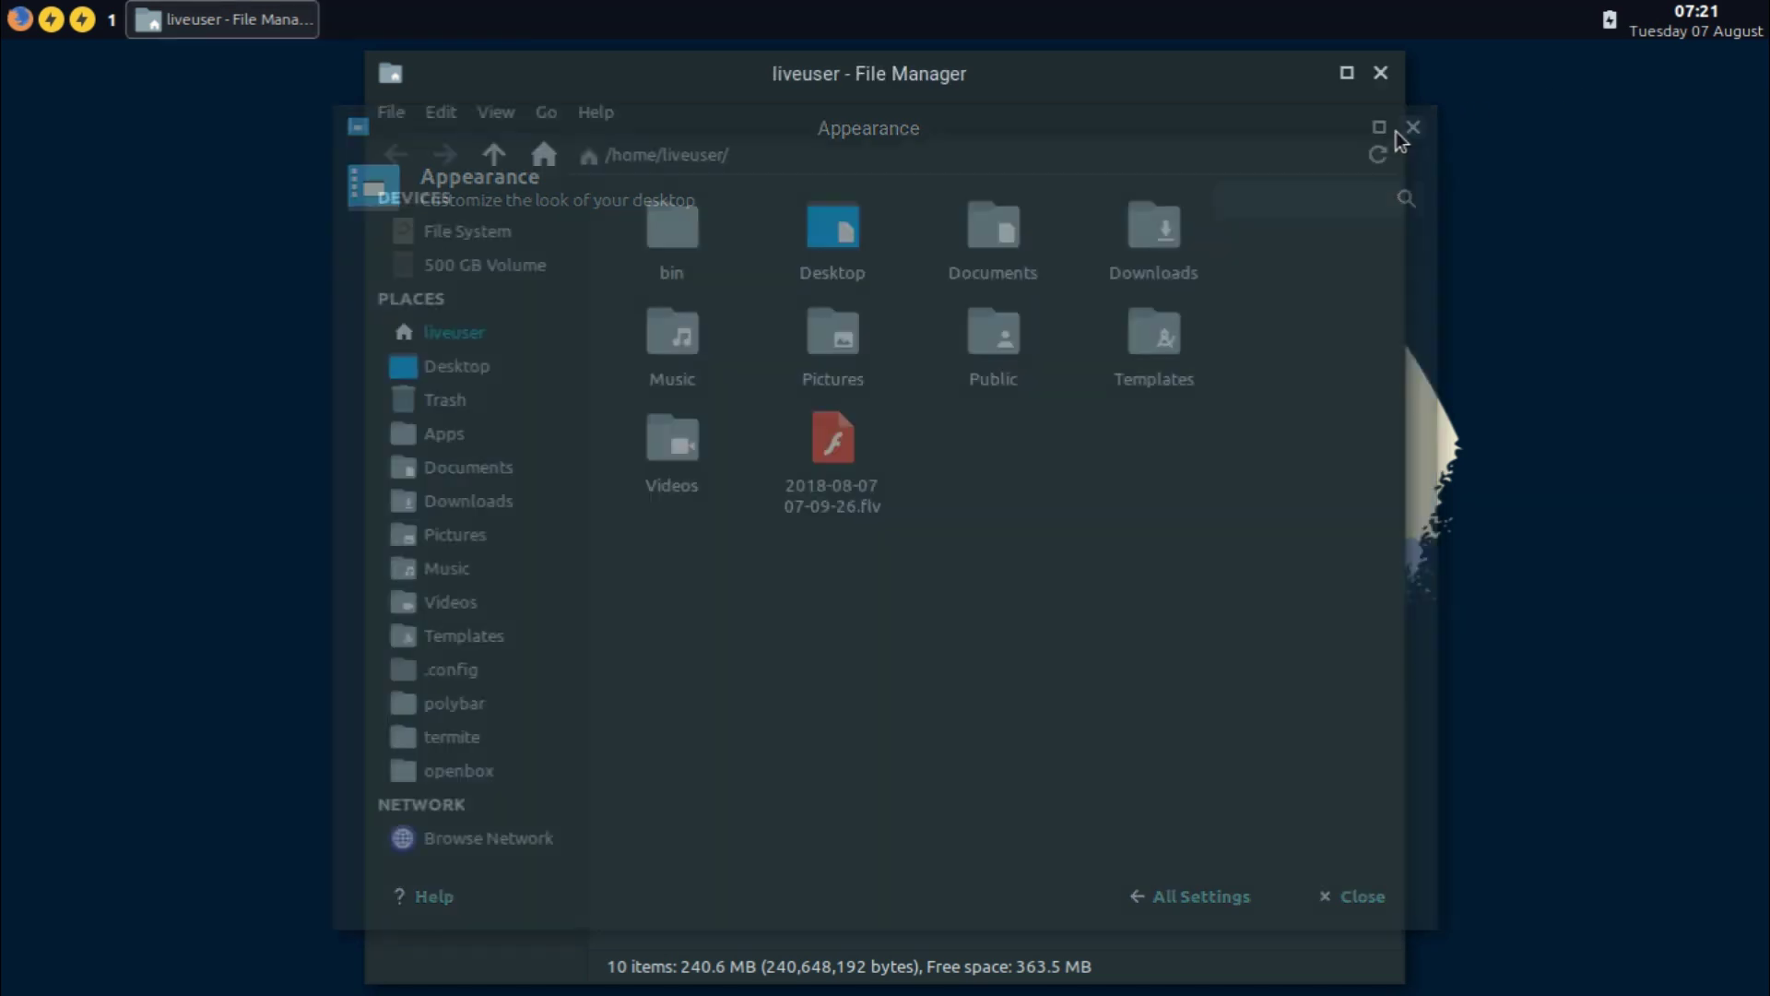
pyautogui.click(1380, 73)
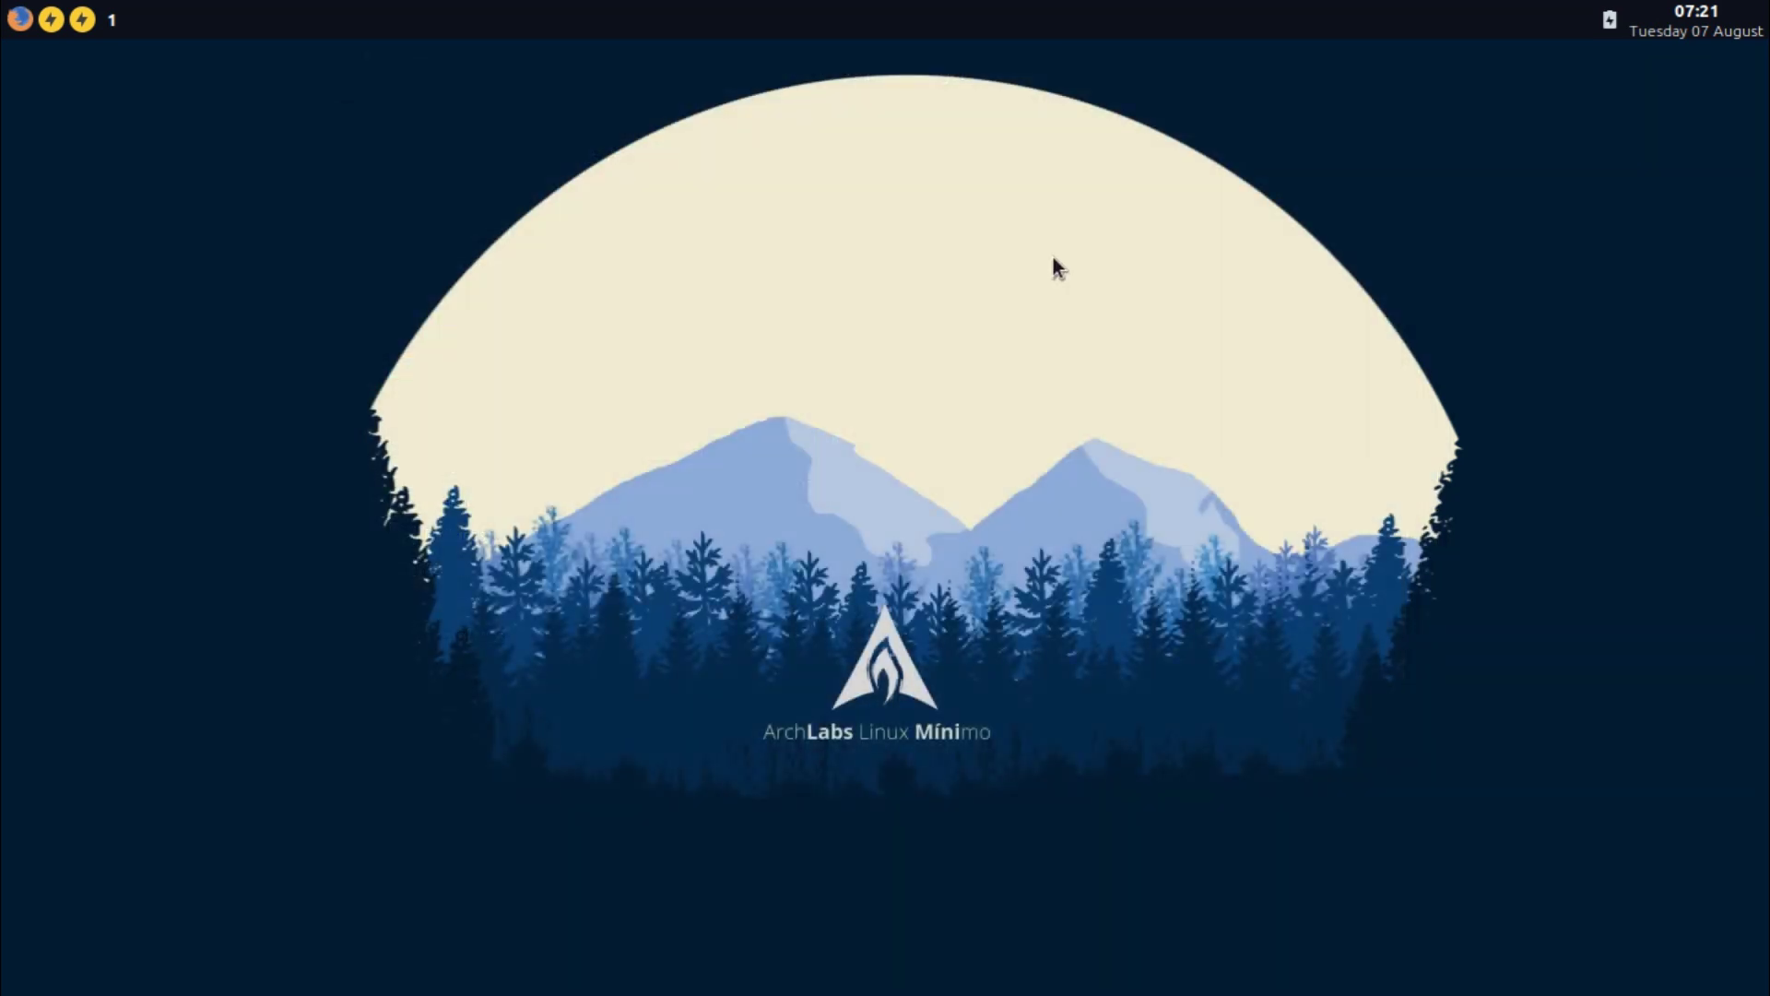